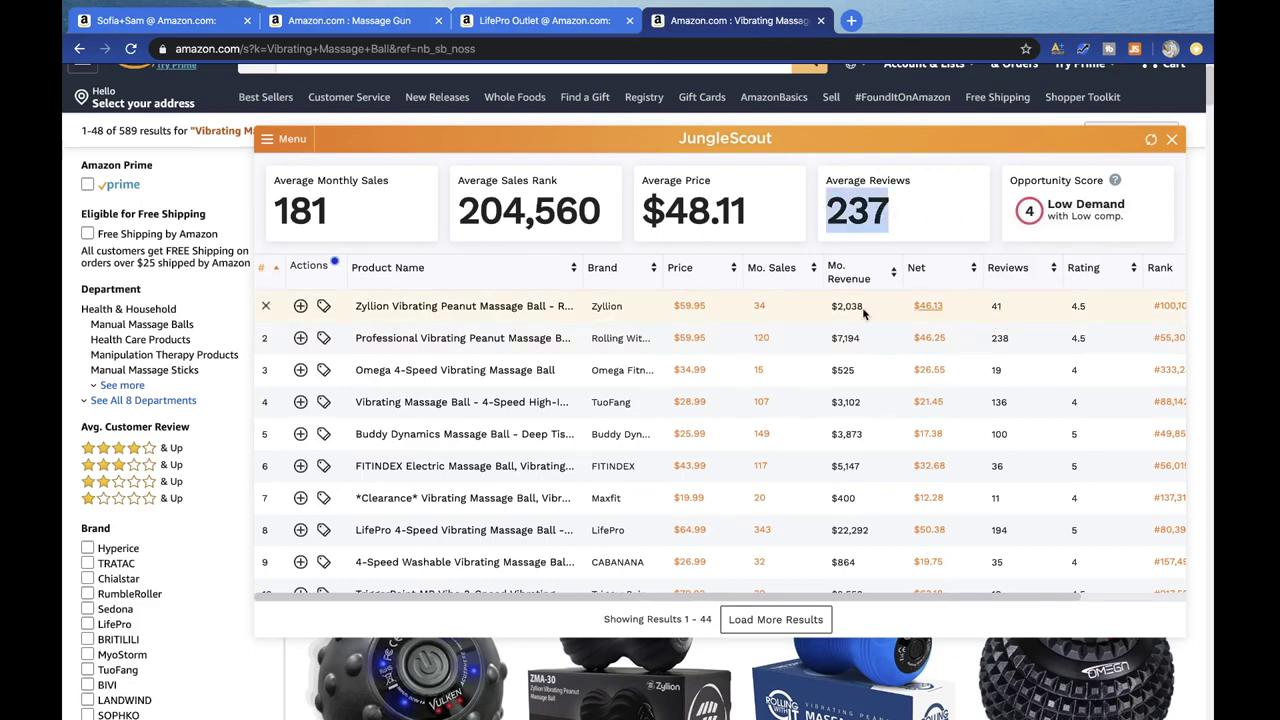
- Close the JungleScout results for Vibrating Massage Ball, along with the Vibrating Massage Ball and LifePro Outlet browser tabs
{"action": "left_click_drag", "start_coordinate": [768, 305], "coordinate": [742, 303]}
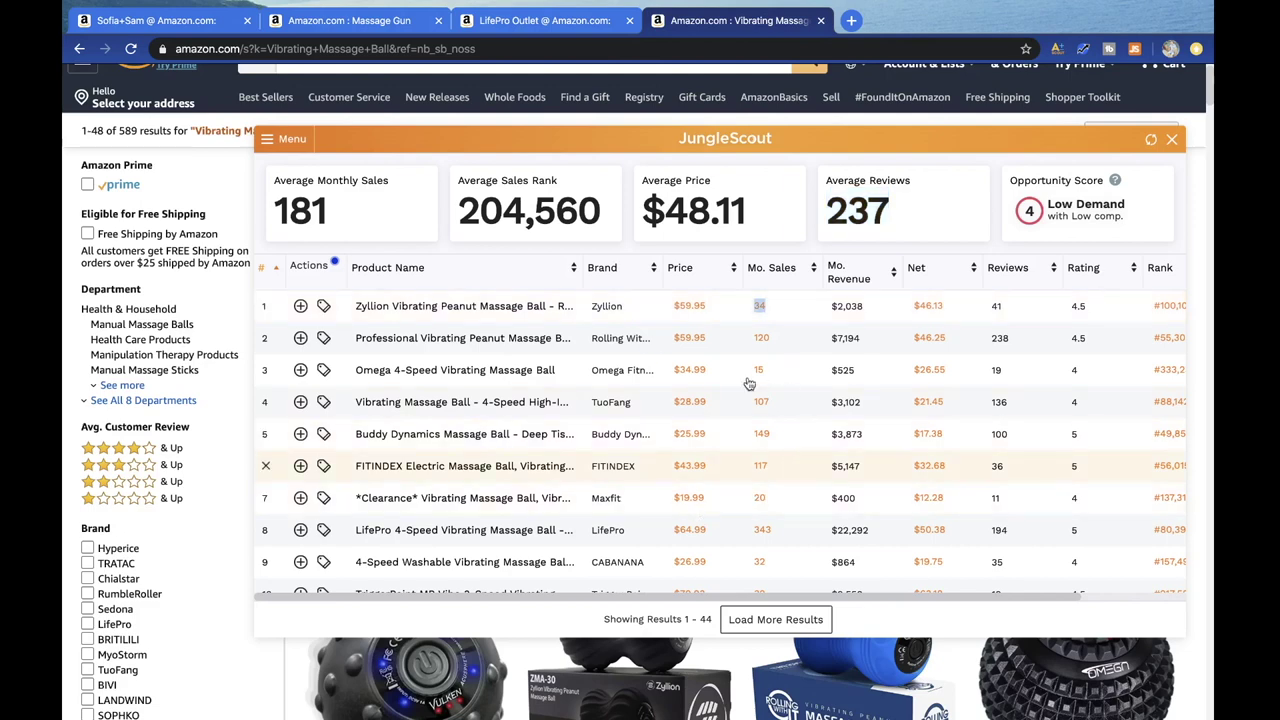
{"action": "scroll", "coordinate": [798, 549], "scroll_direction": "down", "scroll_amount": 1}
{"action": "scroll", "coordinate": [800, 545], "scroll_direction": "up", "scroll_amount": 1}
{"action": "left_click", "coordinate": [1173, 140]}
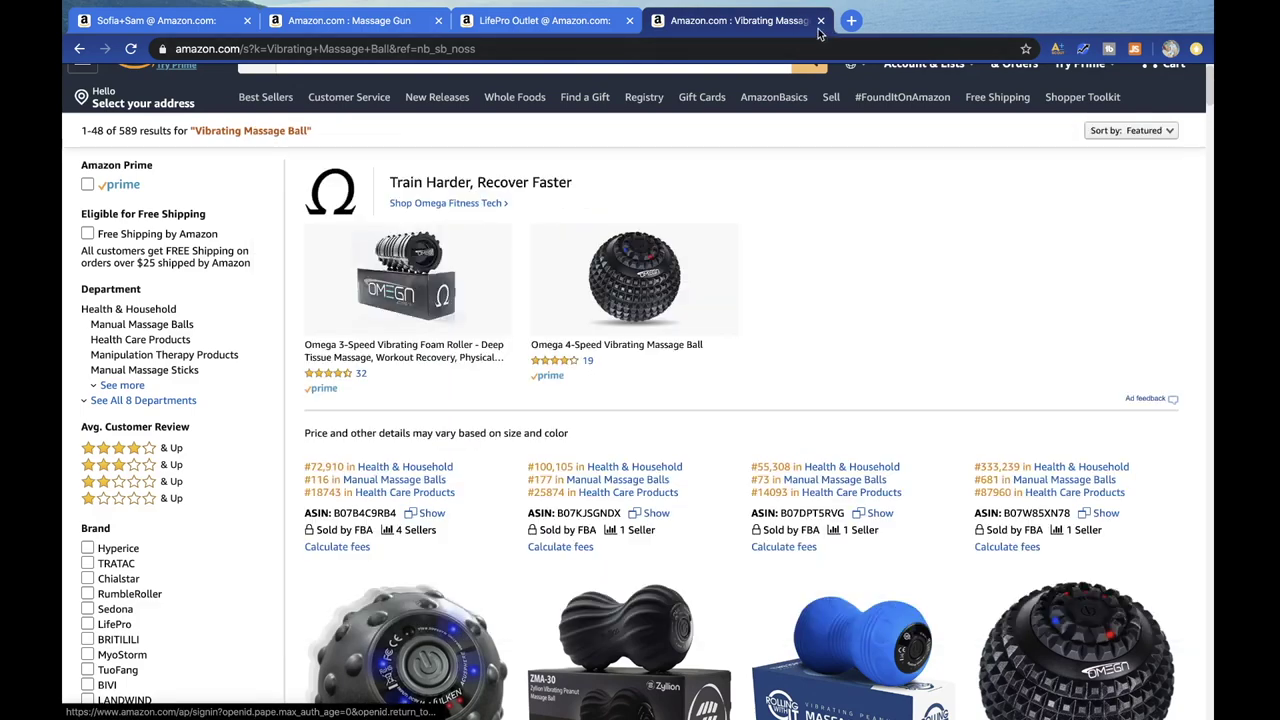
{"action": "left_click", "coordinate": [820, 20]}
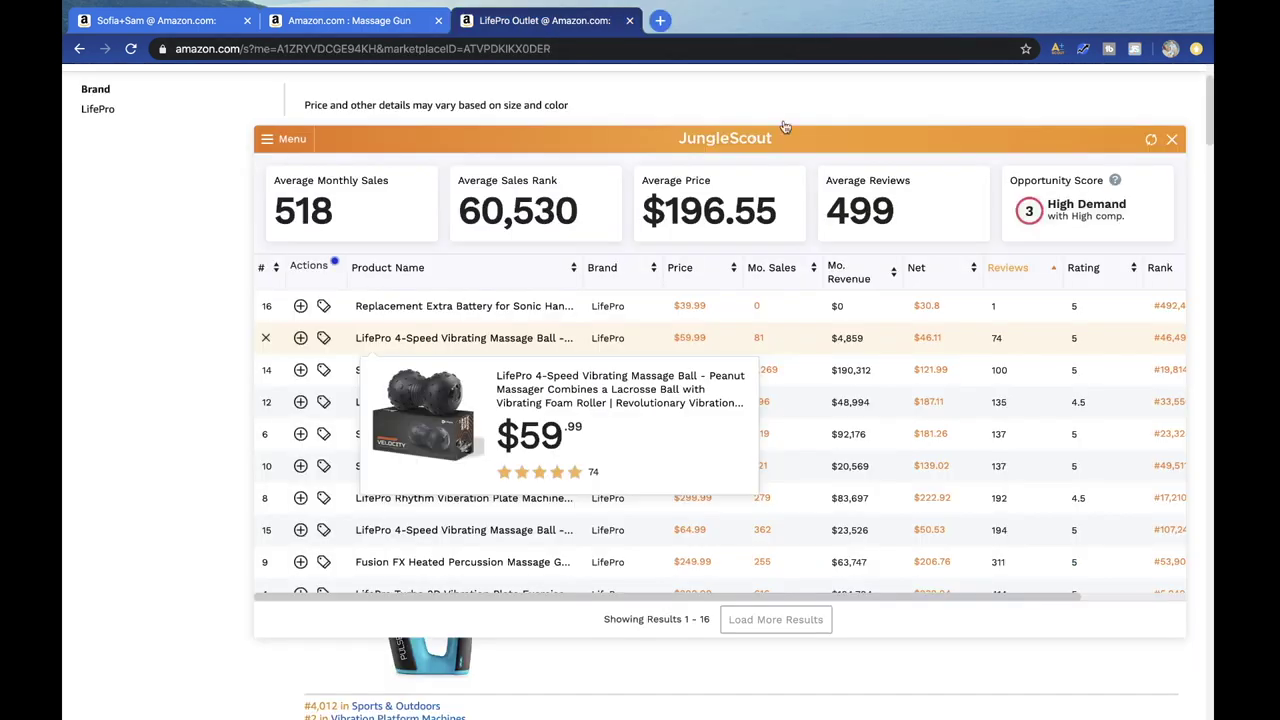
{"action": "left_click", "coordinate": [630, 20]}
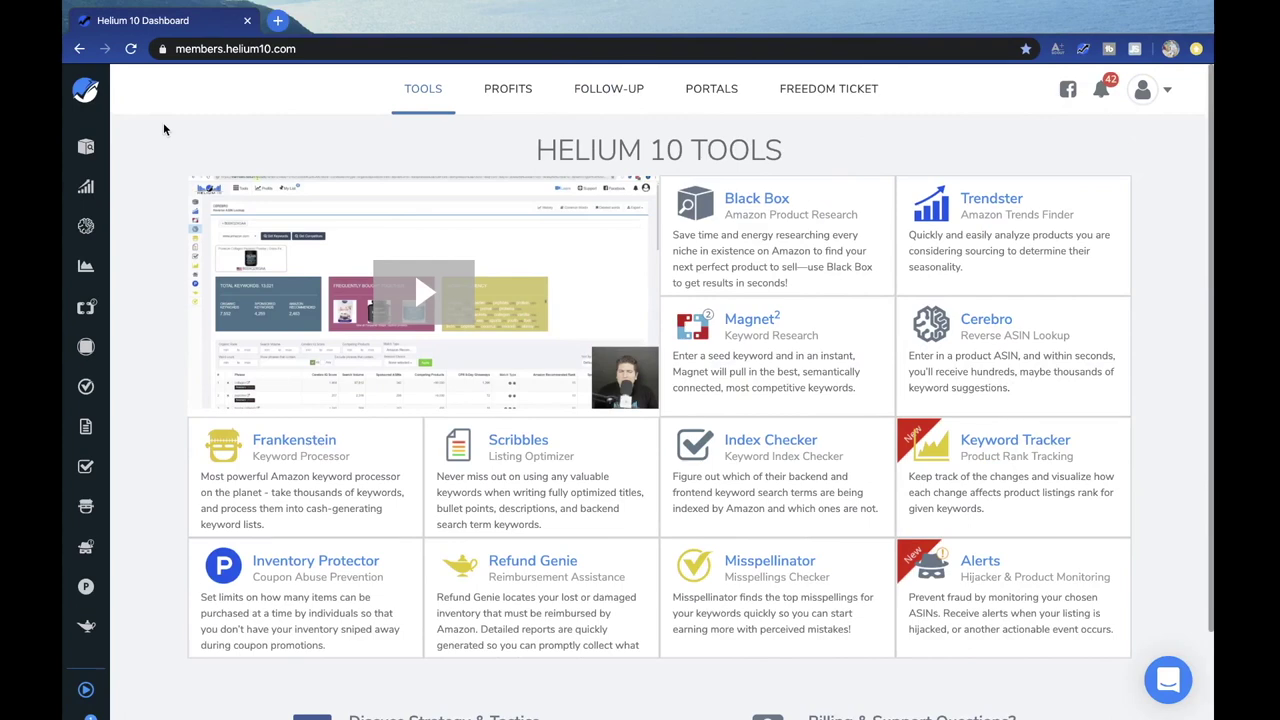
- Open the Black Box product research tool in Helium 10
{"action": "mouse_move", "coordinate": [95, 152]}
{"action": "mouse_move", "coordinate": [152, 144]}
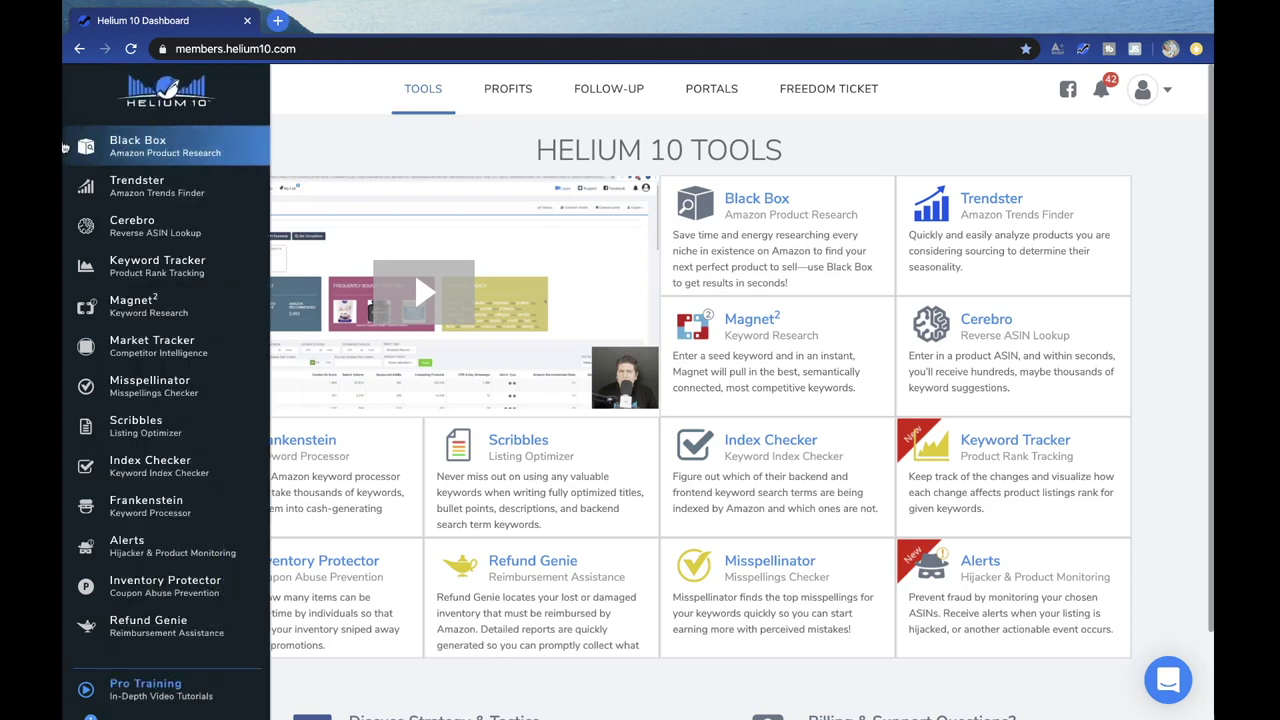
{"action": "left_click", "coordinate": [211, 147]}
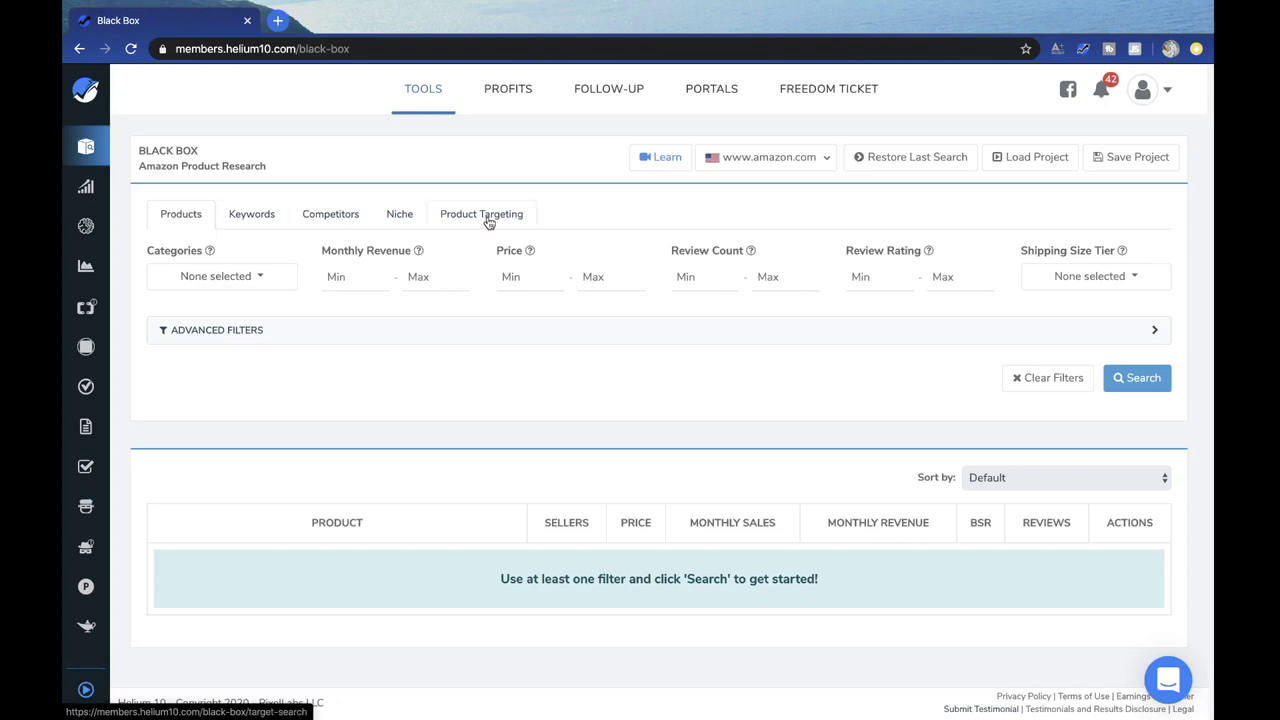
- Add the categories Arts, Crafts & Sewing, Automotive, Baby, and Beauty & Personal Care to the product filter
{"action": "left_click", "coordinate": [262, 278]}
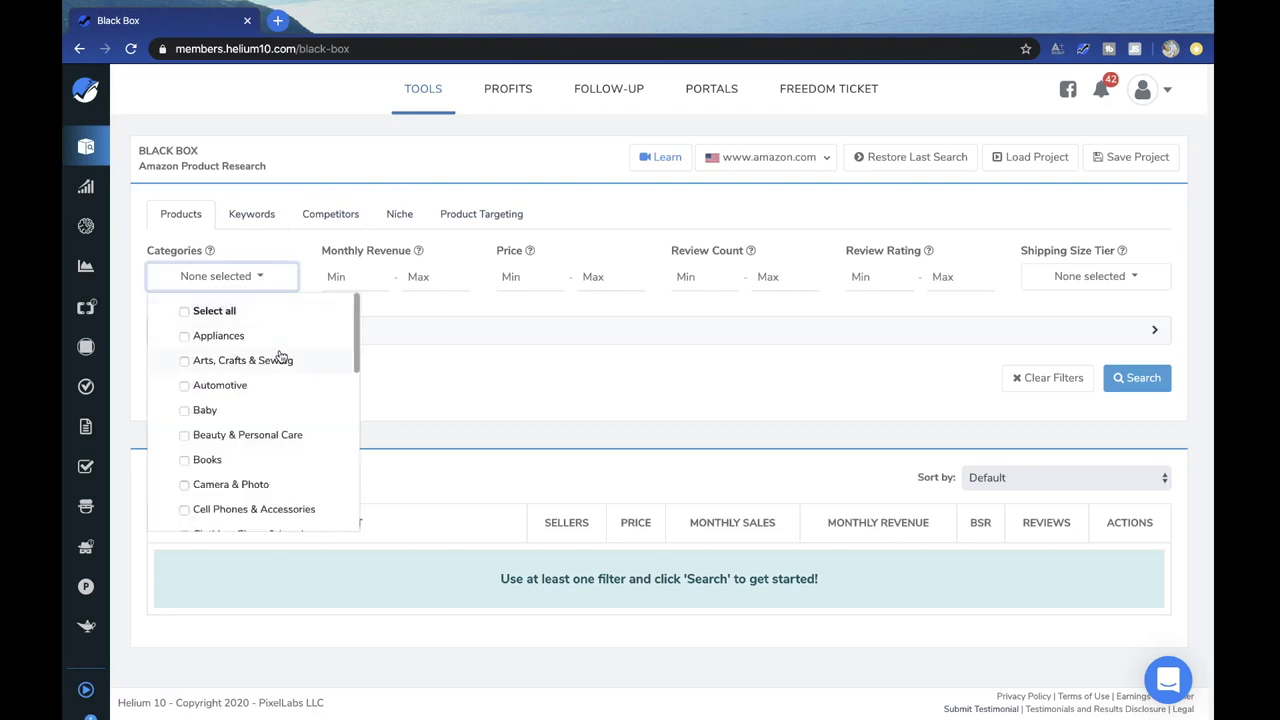
{"action": "scroll", "coordinate": [281, 357], "scroll_direction": "down", "scroll_amount": 1}
{"action": "scroll", "coordinate": [282, 348], "scroll_direction": "up", "scroll_amount": 1}
{"action": "left_click", "coordinate": [245, 372]}
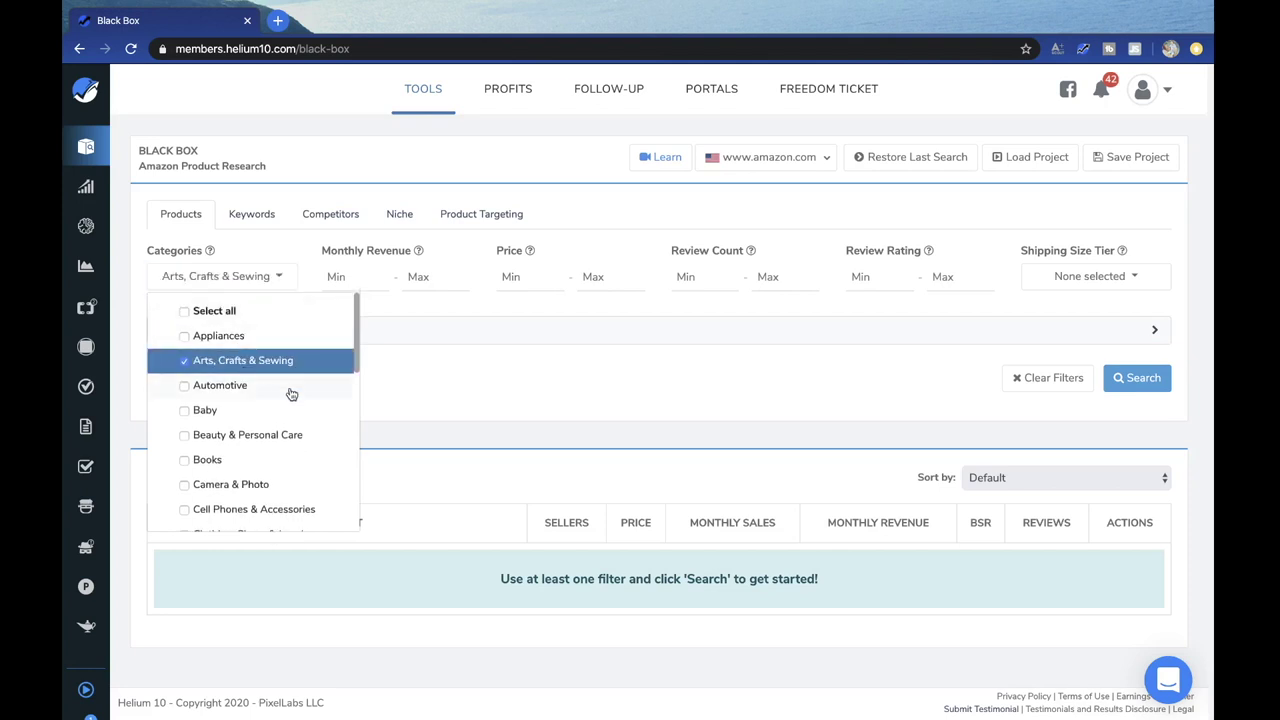
{"action": "left_click", "coordinate": [284, 391]}
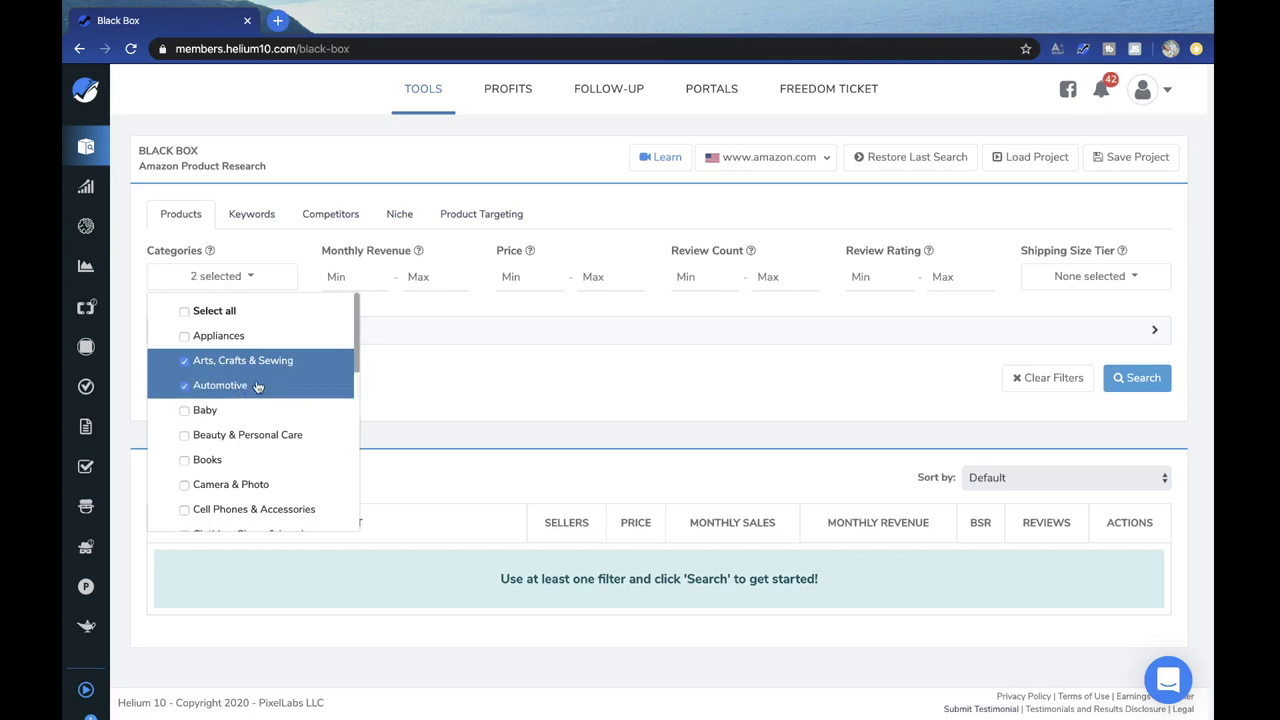
{"action": "scroll", "coordinate": [247, 388], "scroll_direction": "down", "scroll_amount": 1}
{"action": "left_click", "coordinate": [245, 387]}
{"action": "scroll", "coordinate": [245, 387], "scroll_direction": "down", "scroll_amount": 1}
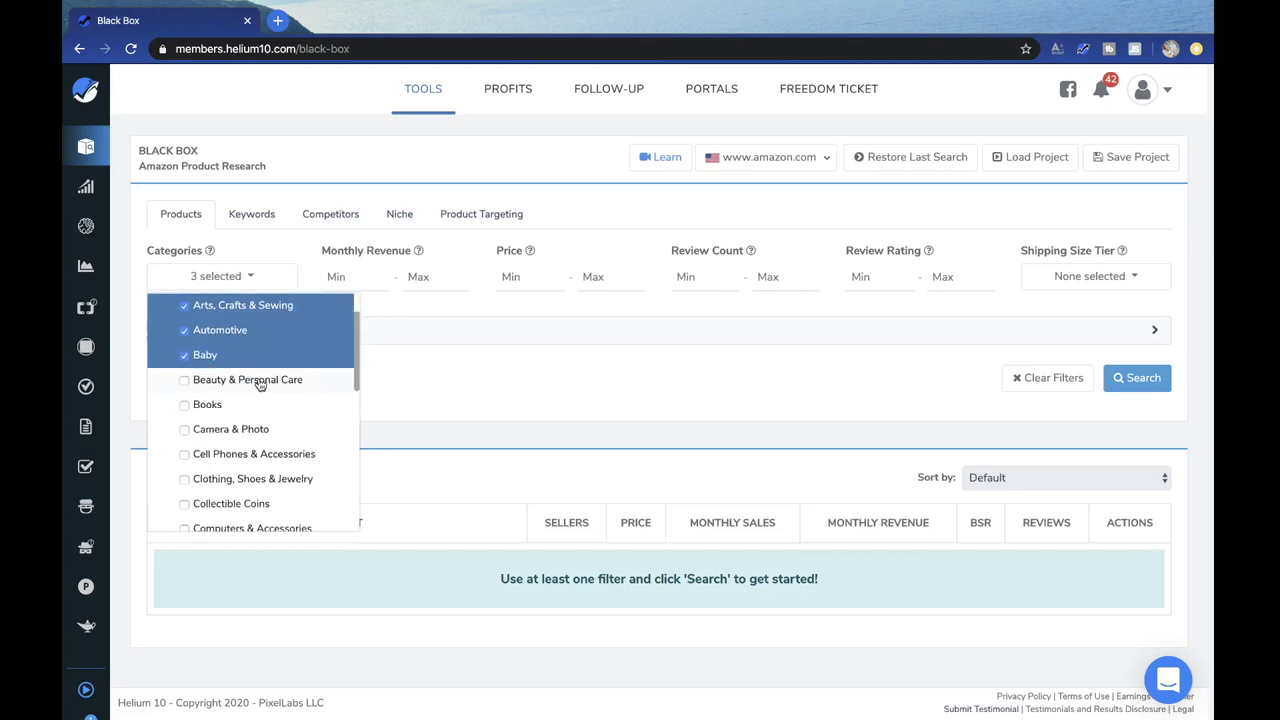
{"action": "left_click", "coordinate": [259, 384]}
- Include Electronics, Health & Household, Home & Kitchen, Industrial & Scientific, and Kitchen & Dining in the category filter
{"action": "scroll", "coordinate": [263, 430], "scroll_direction": "down", "scroll_amount": 3}
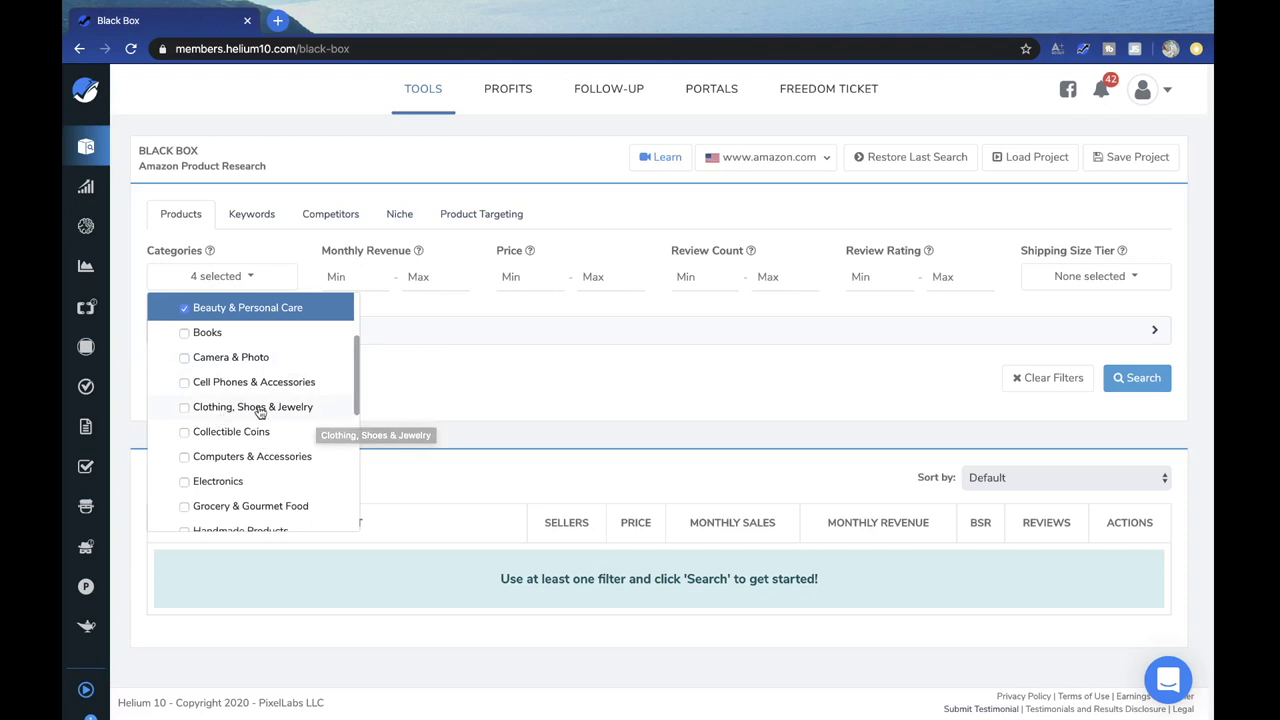
{"action": "scroll", "coordinate": [307, 416], "scroll_direction": "down", "scroll_amount": 2}
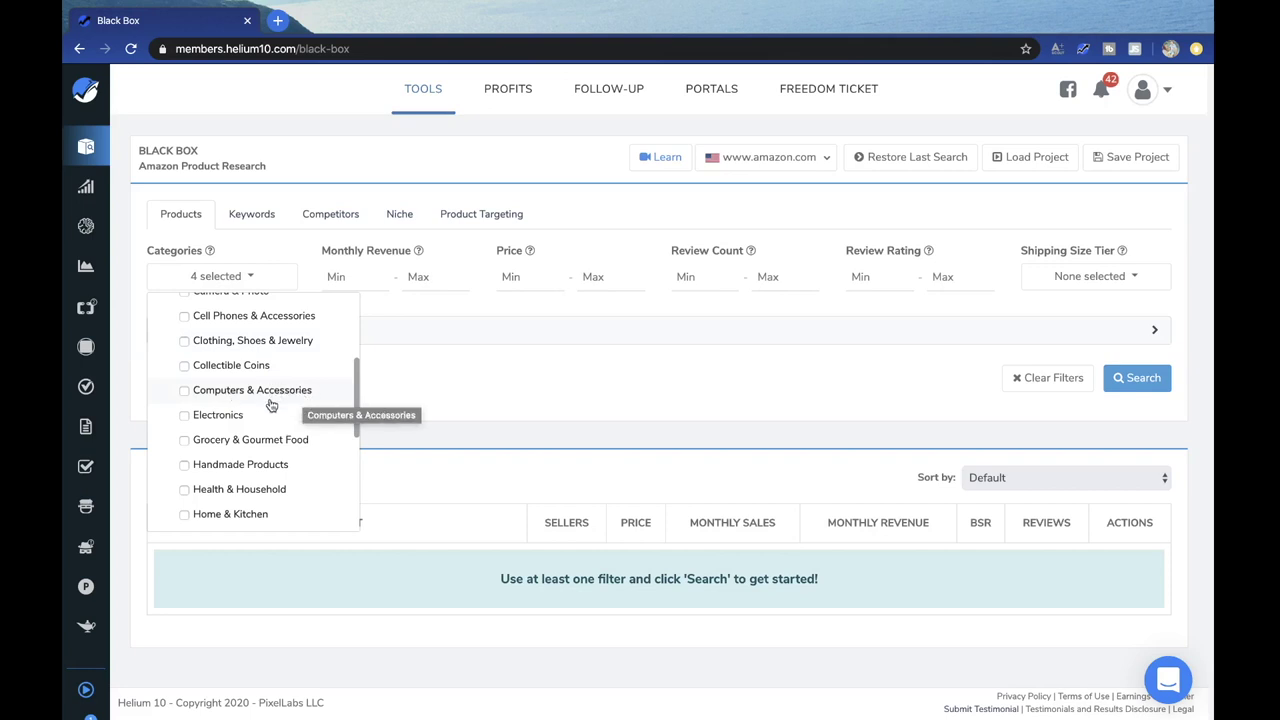
{"action": "left_click", "coordinate": [262, 418]}
{"action": "scroll", "coordinate": [260, 420], "scroll_direction": "down", "scroll_amount": 2}
{"action": "scroll", "coordinate": [260, 420], "scroll_direction": "down", "scroll_amount": 1}
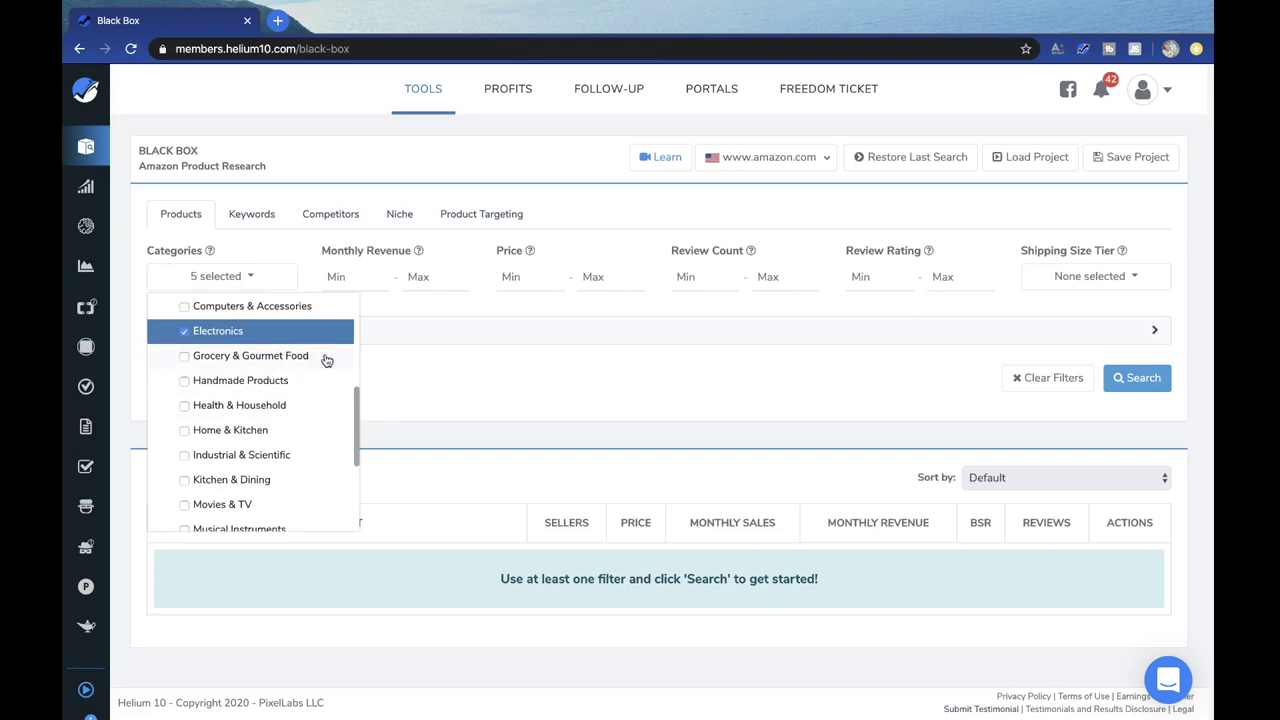
{"action": "left_click", "coordinate": [306, 405]}
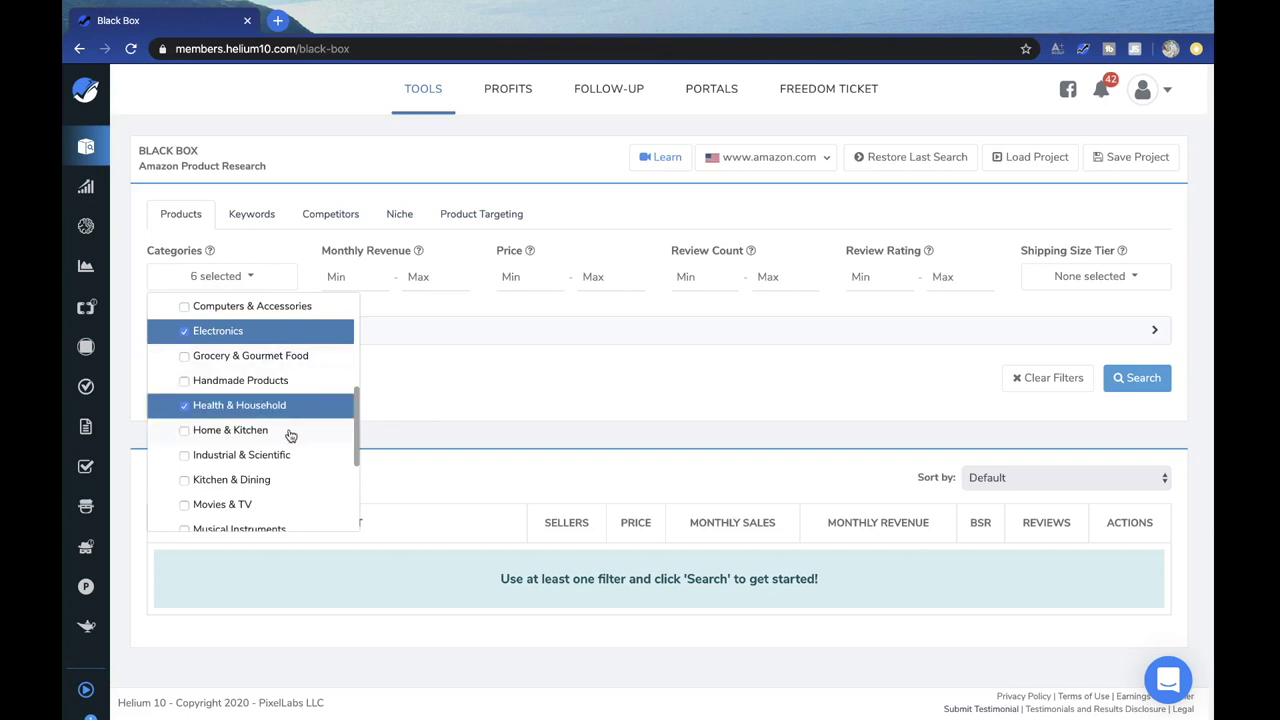
{"action": "left_click", "coordinate": [290, 433]}
{"action": "left_click", "coordinate": [300, 462]}
{"action": "scroll", "coordinate": [300, 466], "scroll_direction": "down", "scroll_amount": 2}
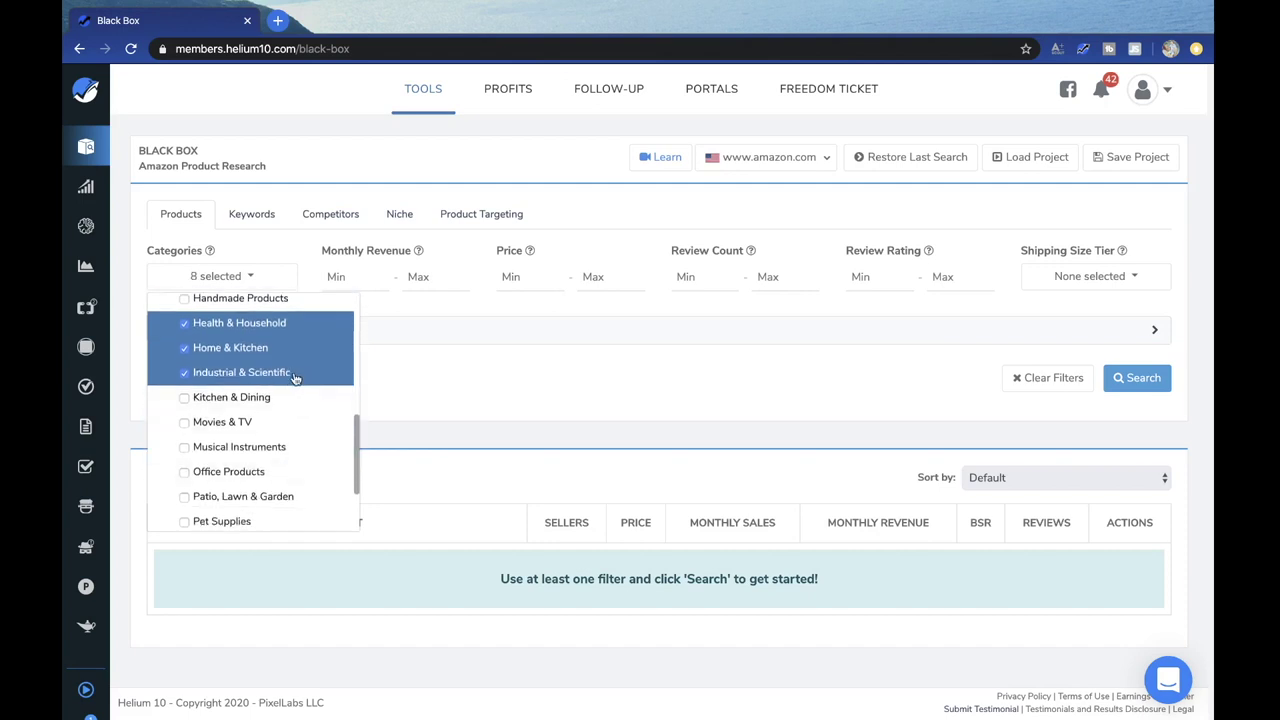
{"action": "left_click", "coordinate": [292, 401]}
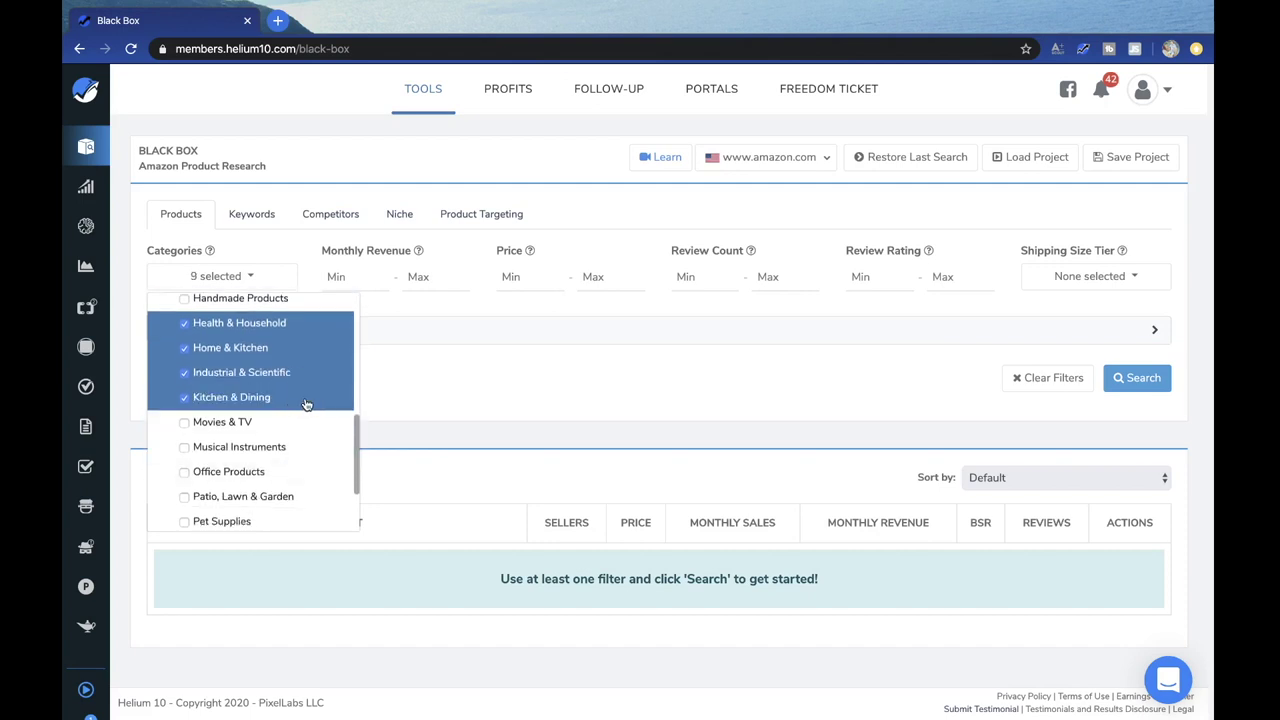
- Include Musical Instruments, Office Products, Patio, Lawn & Garden, and Pet Supplies in the category filter
{"action": "scroll", "coordinate": [308, 405], "scroll_direction": "down", "scroll_amount": 1}
{"action": "left_click", "coordinate": [303, 397]}
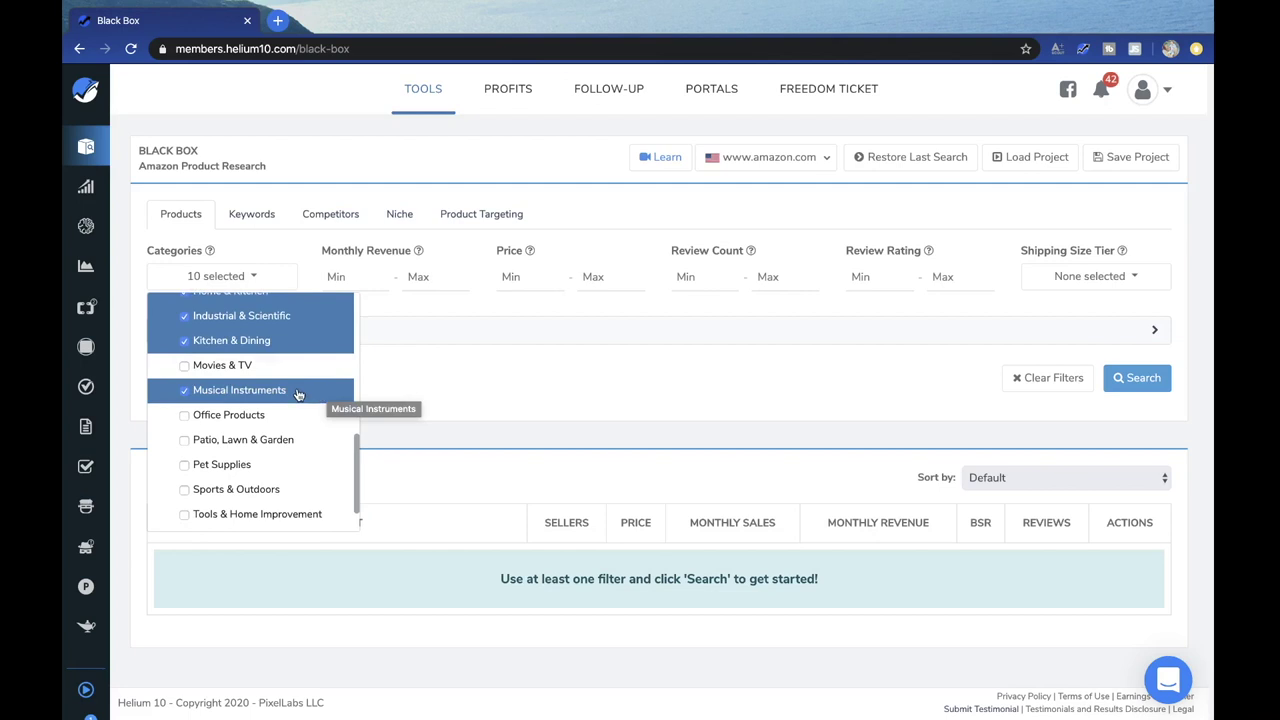
{"action": "scroll", "coordinate": [315, 396], "scroll_direction": "down", "scroll_amount": 1}
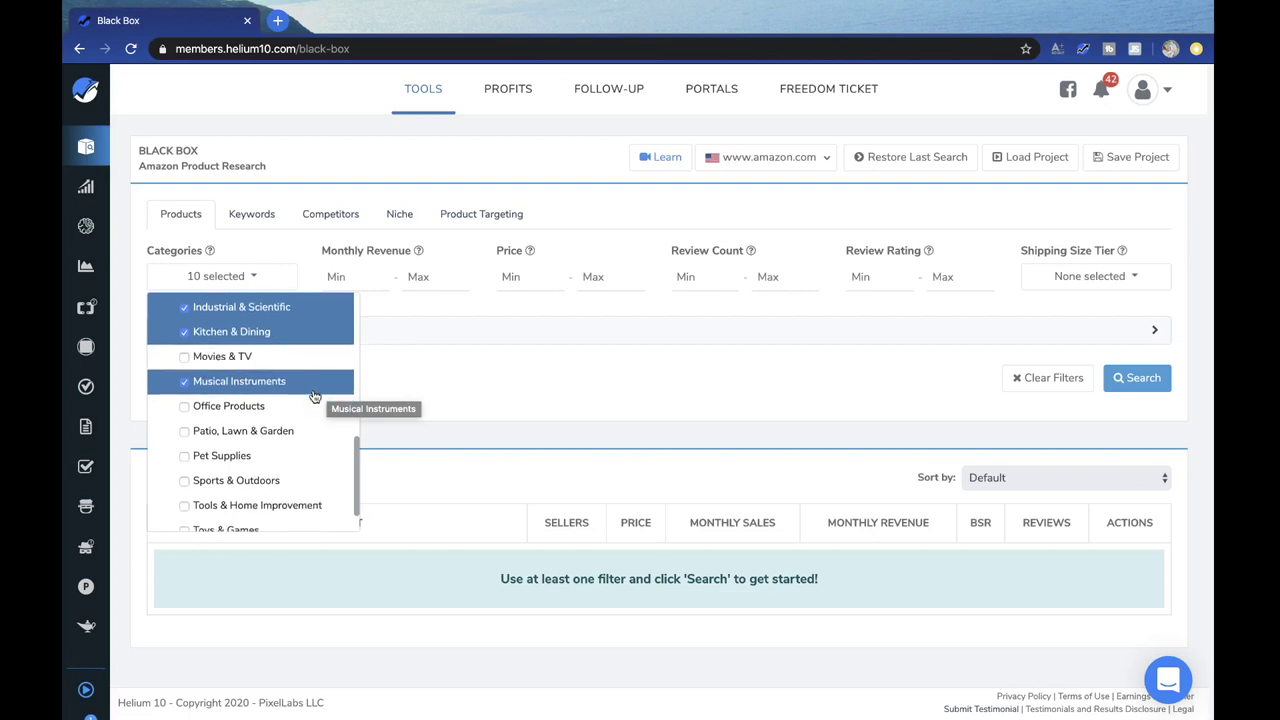
{"action": "scroll", "coordinate": [315, 397], "scroll_direction": "down", "scroll_amount": 1}
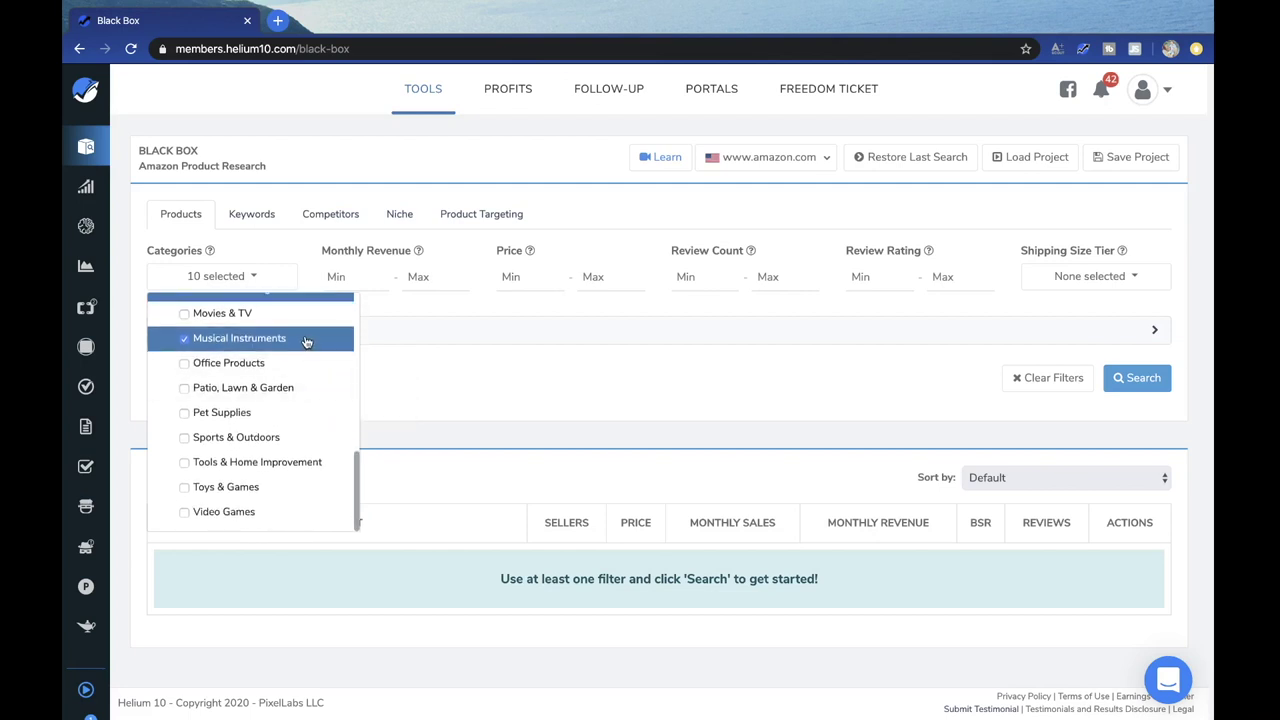
{"action": "scroll", "coordinate": [307, 342], "scroll_direction": "up", "scroll_amount": 1}
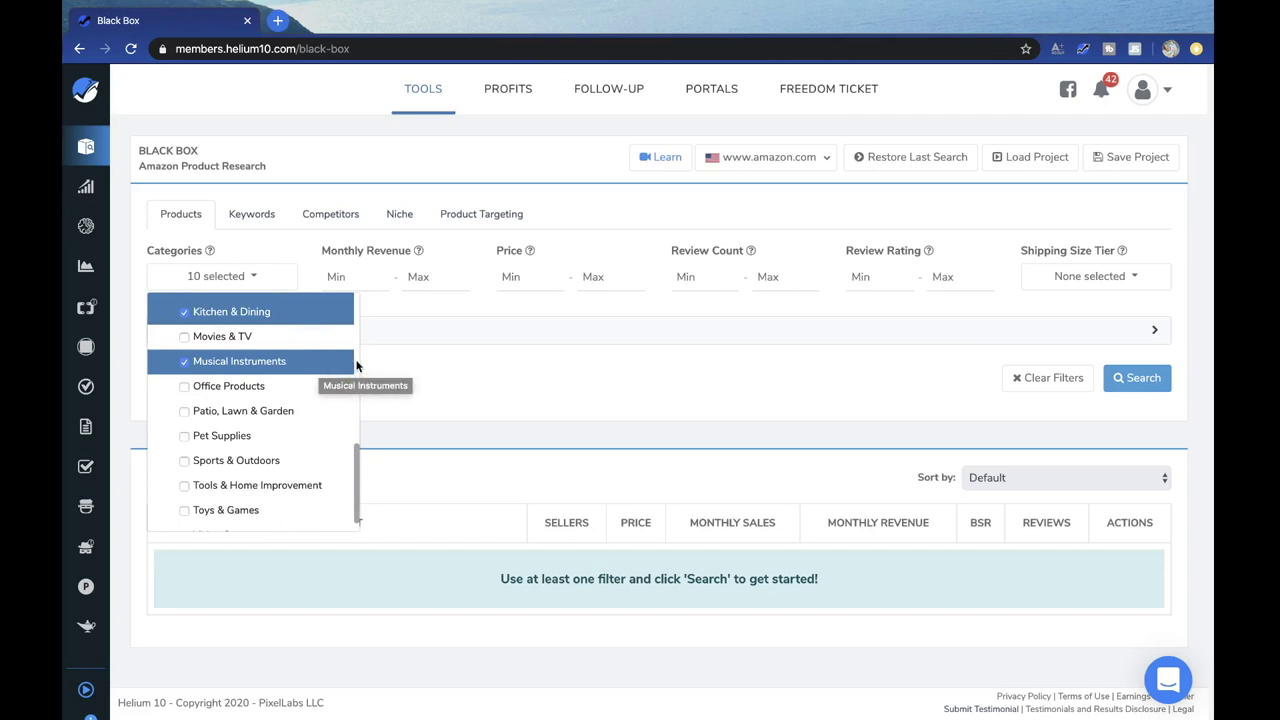
{"action": "scroll", "coordinate": [291, 369], "scroll_direction": "down", "scroll_amount": 1}
{"action": "left_click", "coordinate": [265, 368]}
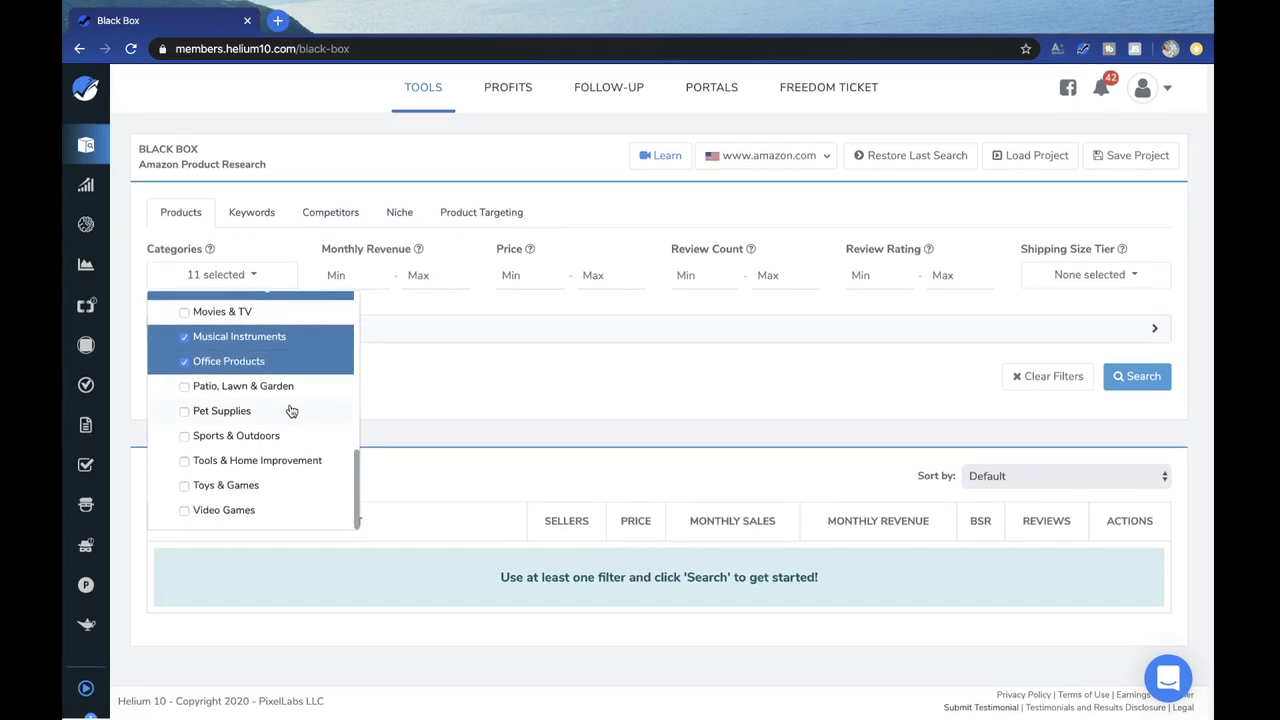
{"action": "left_click", "coordinate": [291, 397]}
{"action": "left_click", "coordinate": [287, 416]}
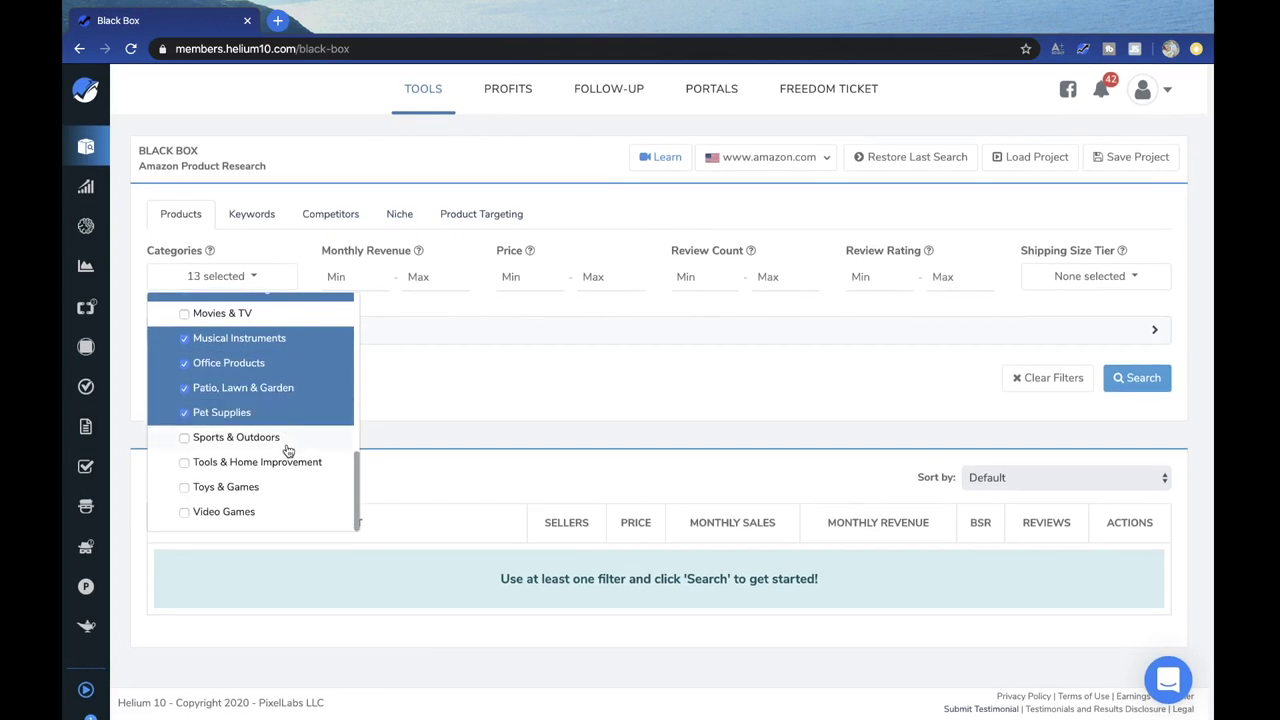
- Include Sports & Outdoors, Tools & Home Improvement, and Toys & Games, and close the category list
{"action": "left_click", "coordinate": [288, 447]}
{"action": "left_click", "coordinate": [292, 464]}
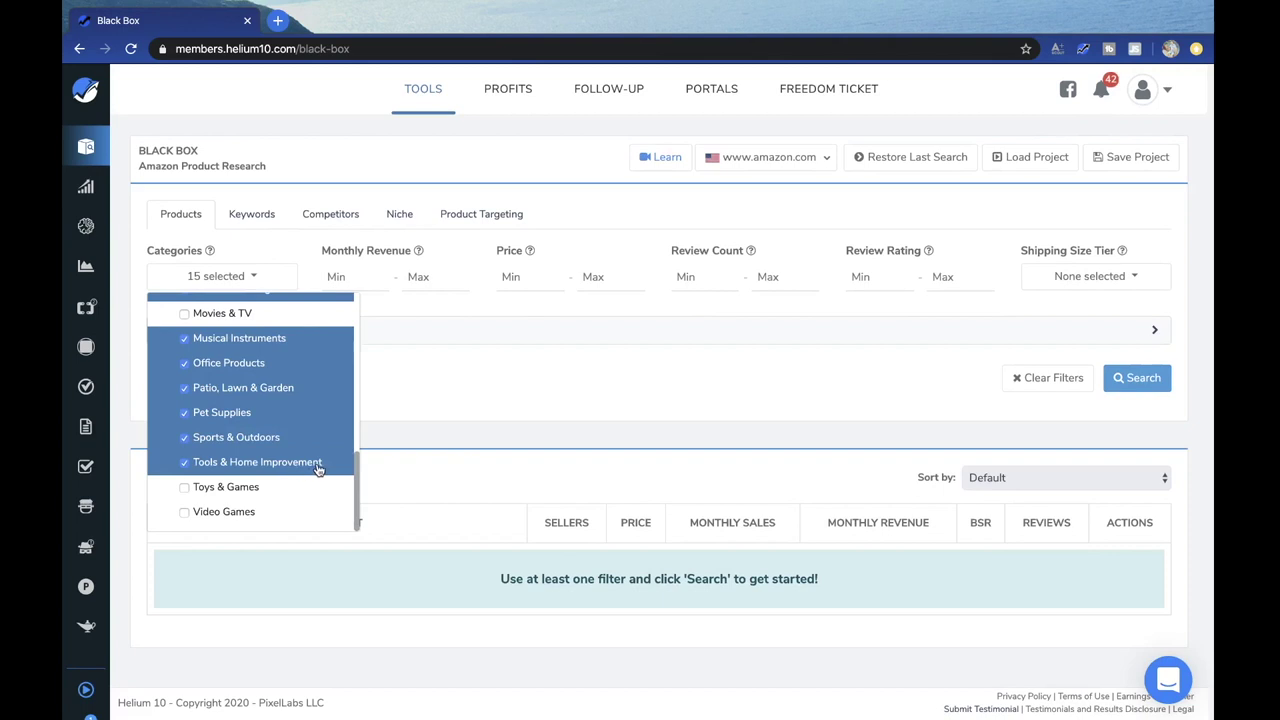
{"action": "left_click", "coordinate": [298, 488]}
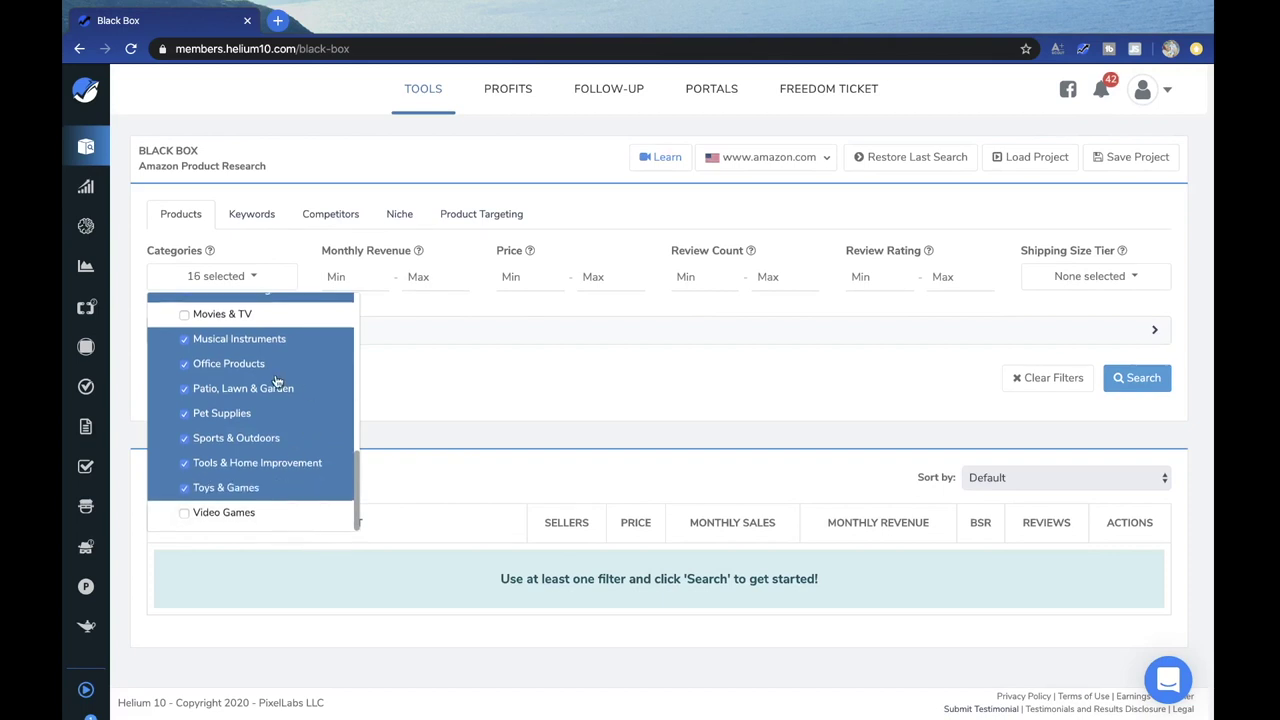
{"action": "scroll", "coordinate": [277, 381], "scroll_direction": "up", "scroll_amount": 5}
{"action": "scroll", "coordinate": [277, 381], "scroll_direction": "up", "scroll_amount": 3}
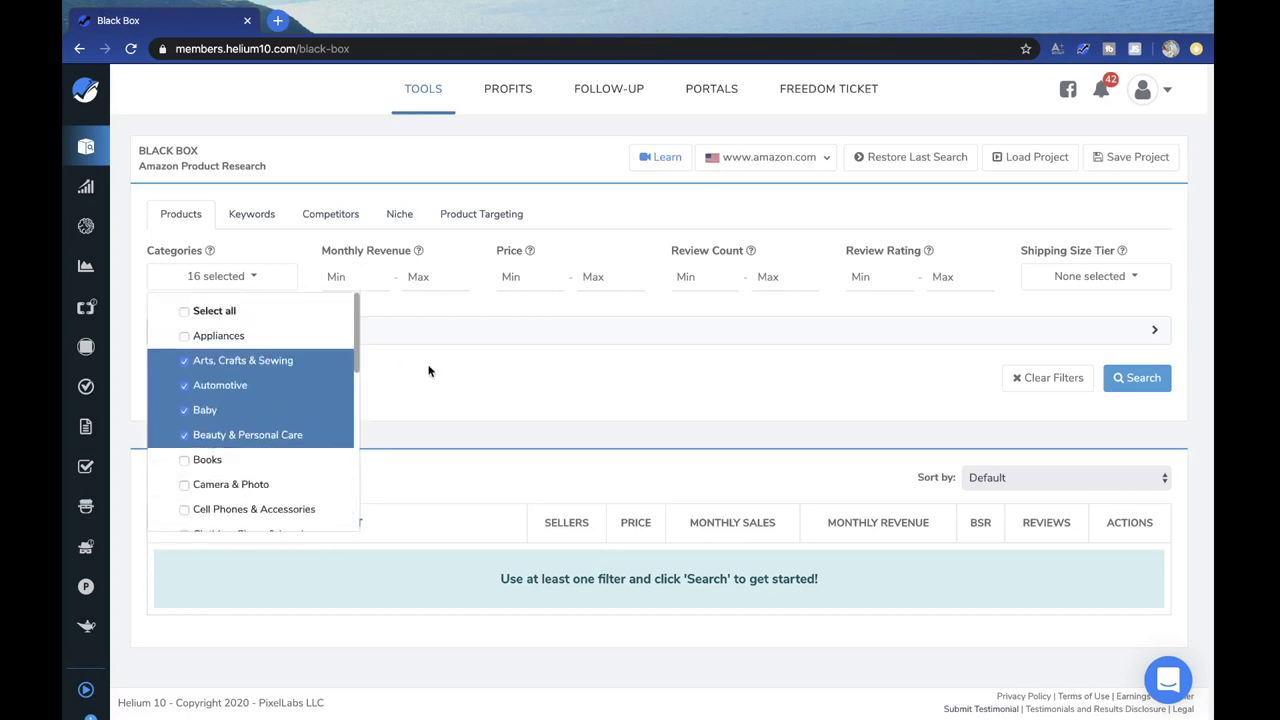
{"action": "left_click", "coordinate": [431, 366]}
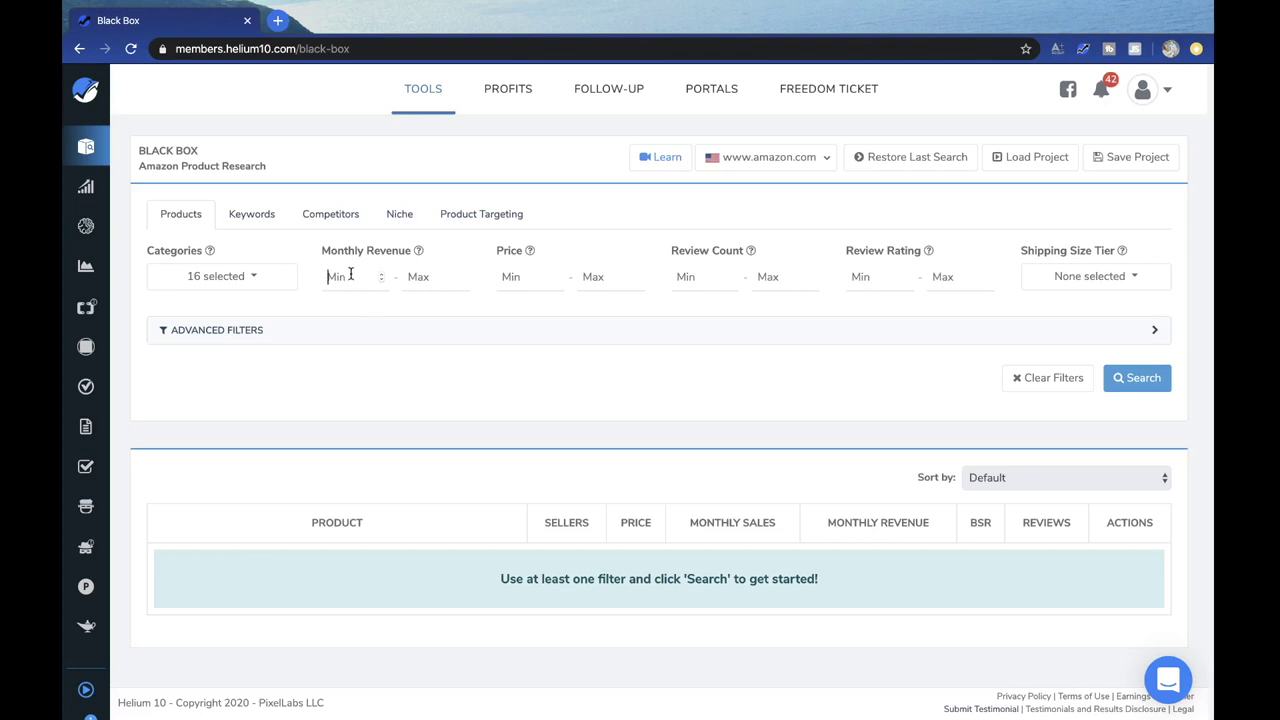
{"action": "type", "text": "5000"}
{"action": "left_click_drag", "start_coordinate": [358, 277], "coordinate": [327, 278]}
{"action": "type", "text": "4998"}
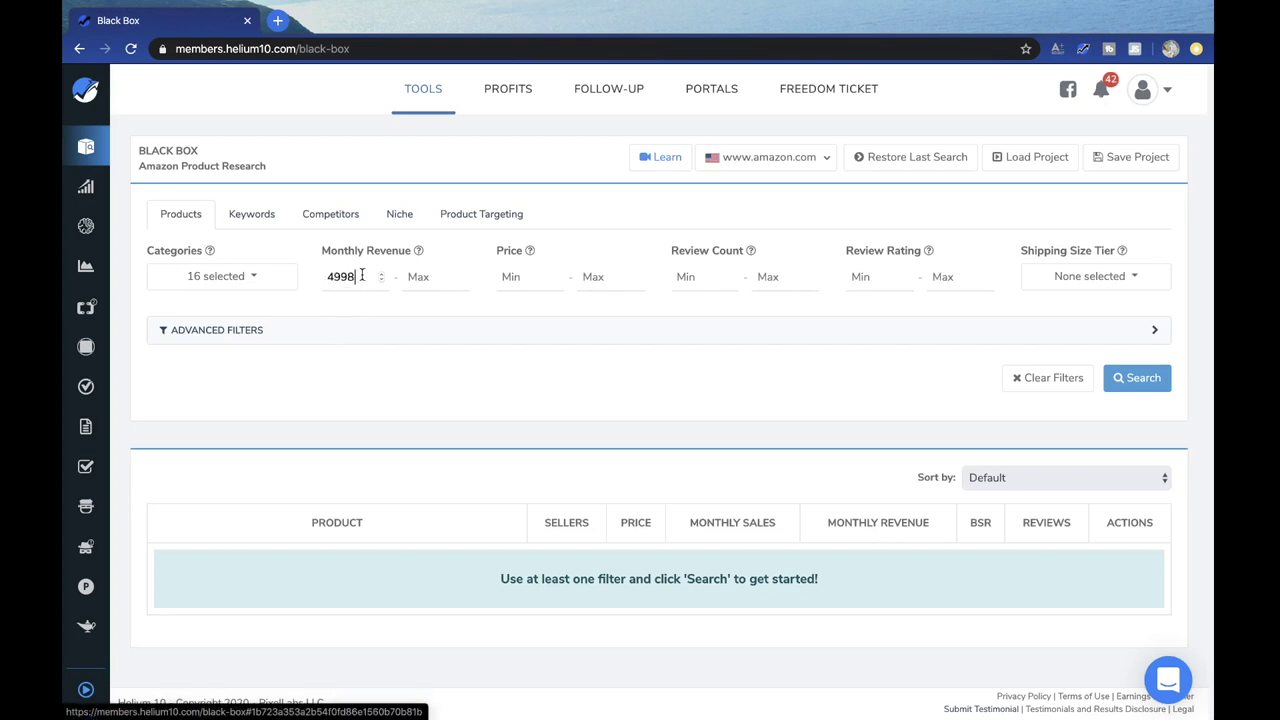
- Set the monthly revenue filter to a minimum of 4450 and a maximum of 15555
{"action": "left_click_drag", "start_coordinate": [362, 277], "coordinate": [286, 280]}
{"action": "type", "text": "4"}
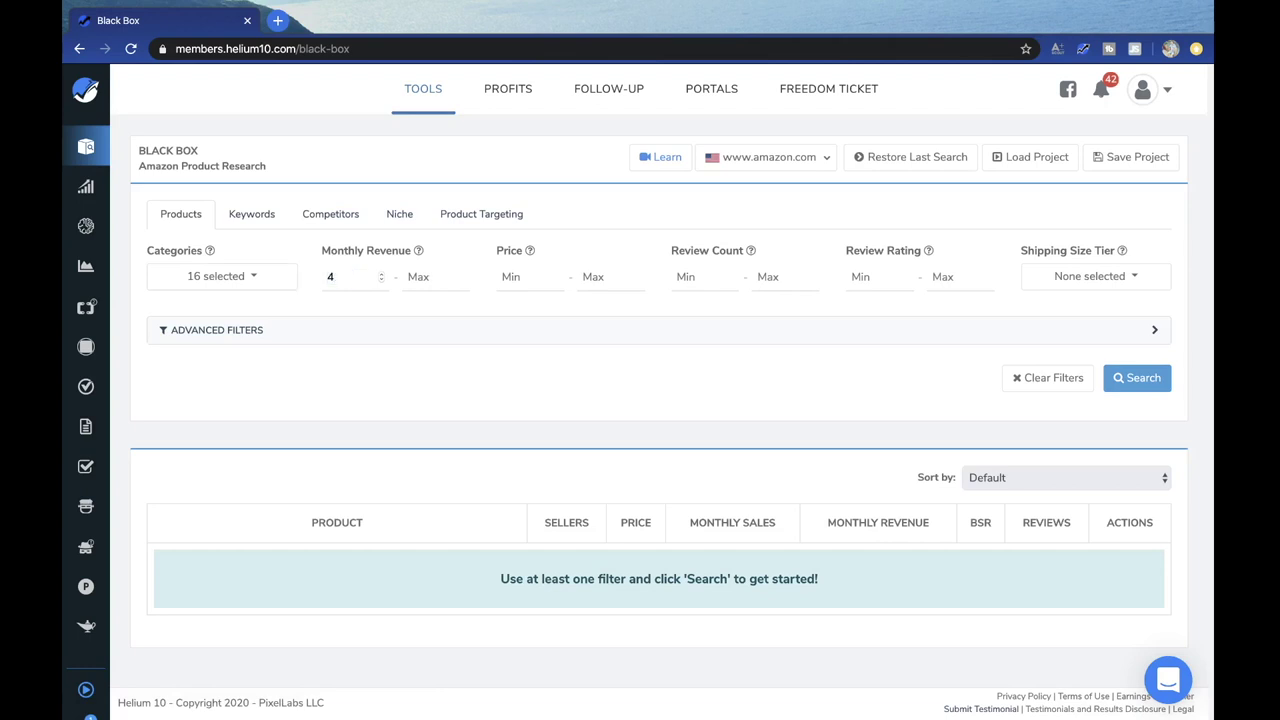
{"action": "type", "text": "450"}
{"action": "left_click", "coordinate": [440, 278]}
{"action": "type", "text": "155"}
- Set the price filter to a minimum of 13.88 and a maximum of 75.55
{"action": "left_click", "coordinate": [523, 276]}
{"action": "type", "text": "1"}
{"action": "type", "text": "4.99"}
{"action": "key", "text": "BackSpace"}
{"action": "key", "text": "BackSpace"}
{"action": "key", "text": "BackSpace"}
{"action": "key", "text": "BackSpace"}
{"action": "type", "text": "5"}
{"action": "key", "text": "BackSpace"}
{"action": "key", "text": "BackSpace"}
{"action": "type", "text": "13.88"}
{"action": "left_click", "coordinate": [601, 285]}
{"action": "type", "text": "755."}
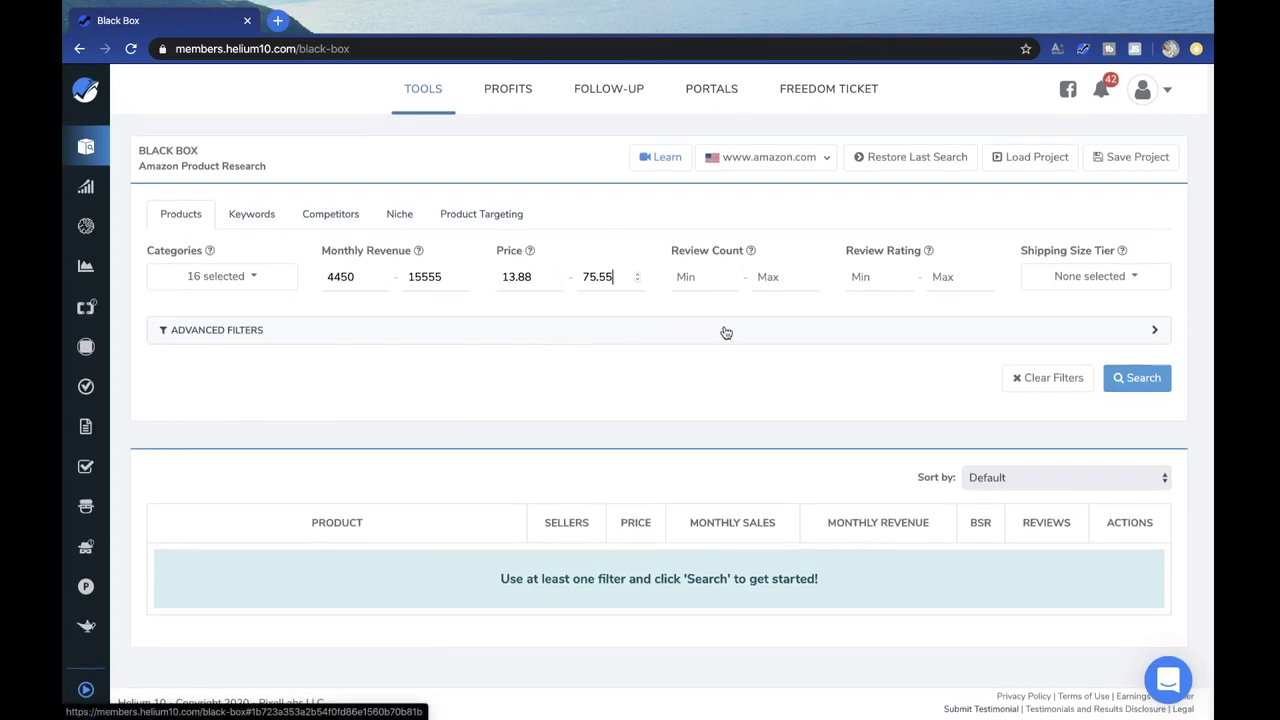
- Set the maximum review count to 222 and select all shipping size tiers
{"action": "left_click", "coordinate": [775, 276]}
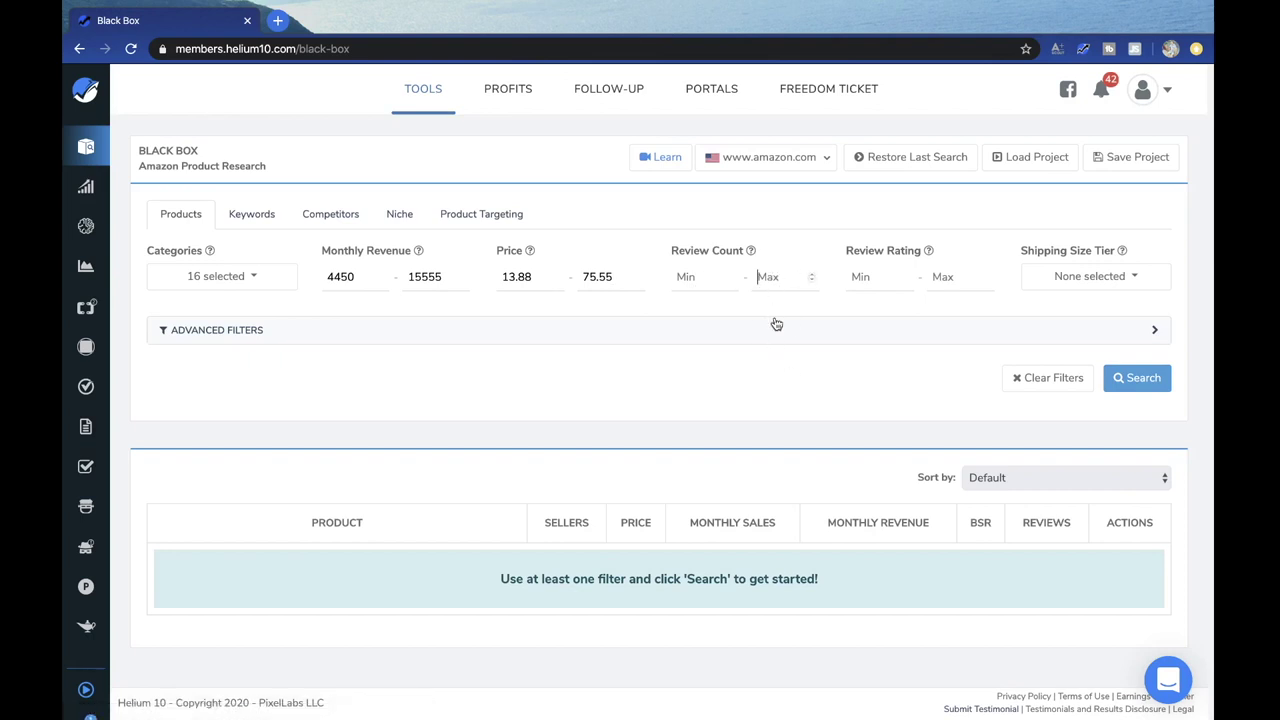
{"action": "type", "text": "22"}
{"action": "left_click", "coordinate": [1134, 277]}
{"action": "left_click", "coordinate": [1106, 314]}
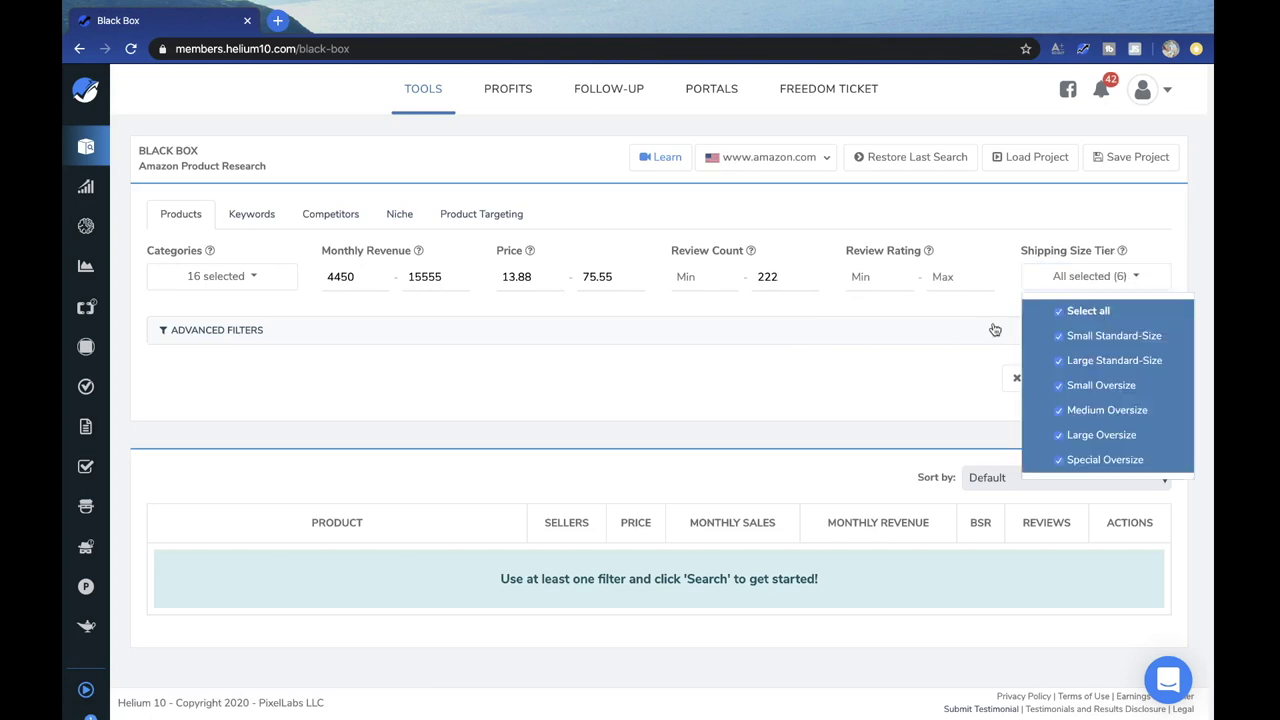
- Look over the available advanced filter options and collapse that section again
{"action": "left_click", "coordinate": [971, 334]}
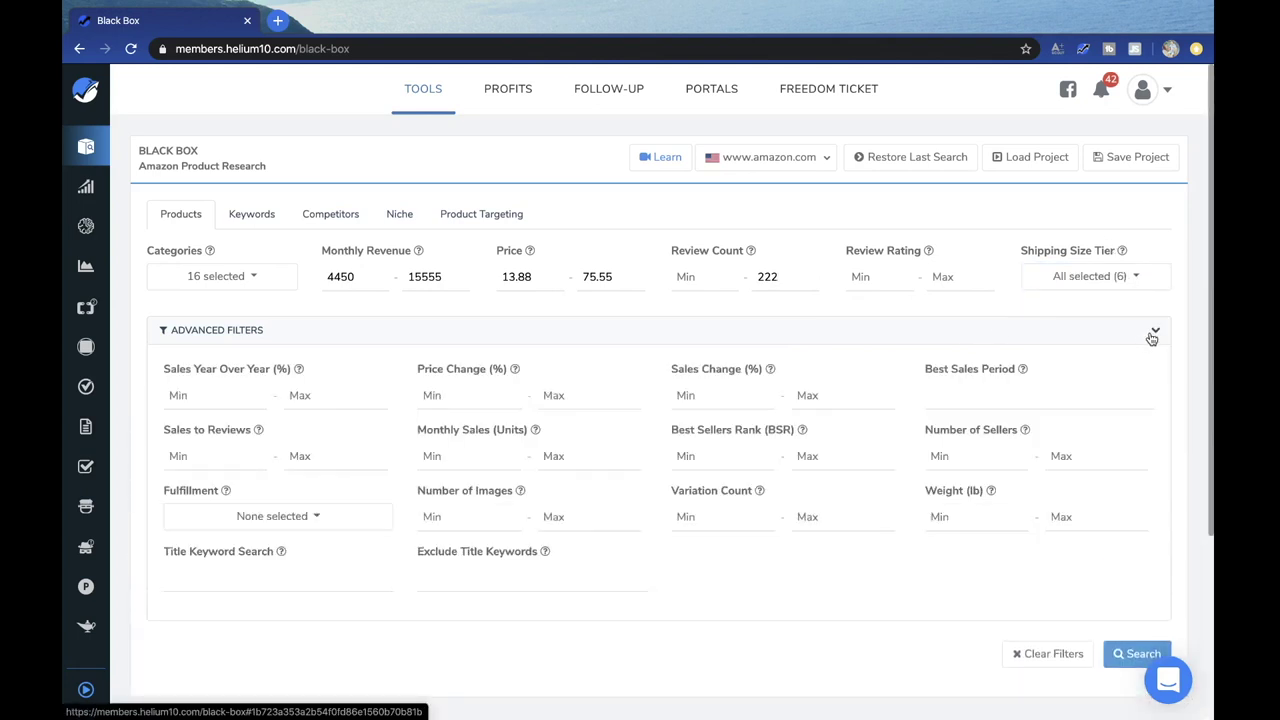
{"action": "left_click", "coordinate": [1158, 337]}
{"action": "left_click", "coordinate": [1157, 336]}
{"action": "left_click", "coordinate": [1155, 331]}
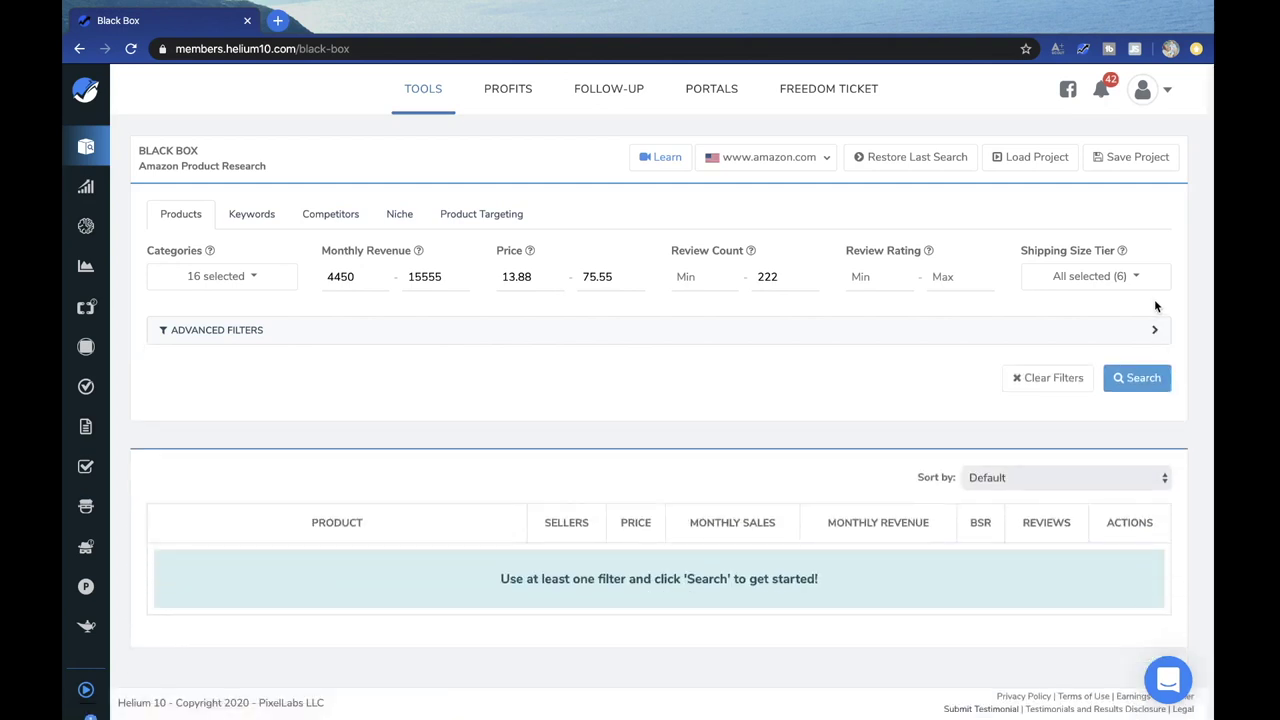
- Run the product search with the configured filters and bring the results into view
{"action": "left_click", "coordinate": [1143, 377]}
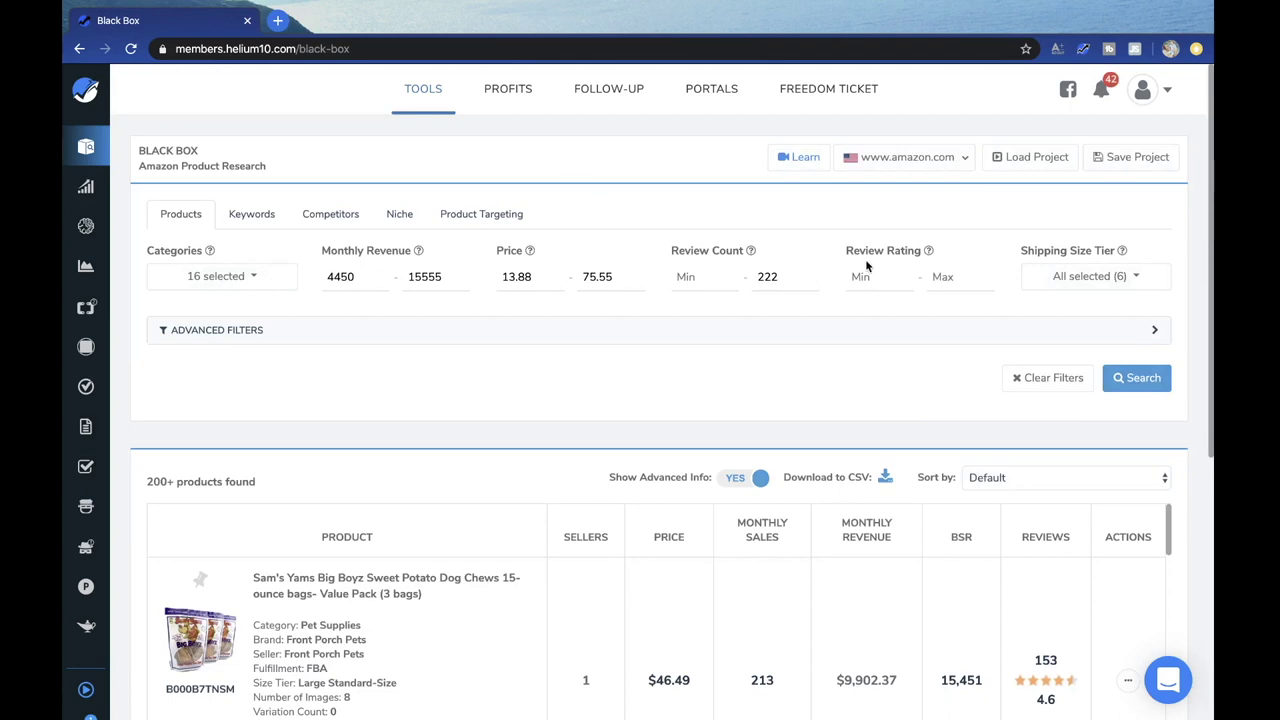
{"action": "scroll", "coordinate": [1196, 391], "scroll_direction": "down", "scroll_amount": 3}
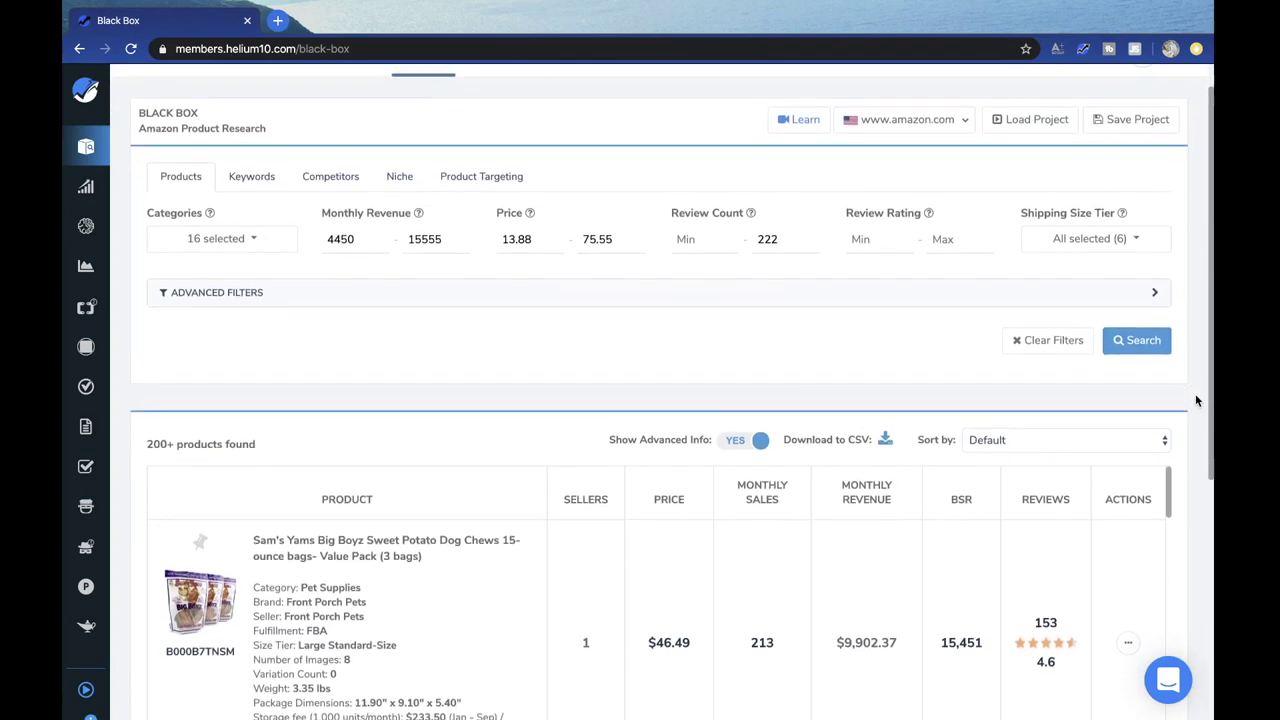
- Open the Amazon listing of the Sam's Yams sweet potato dog chews in a new tab, view it and return to the Black Box results
{"action": "scroll", "coordinate": [1196, 400], "scroll_direction": "down", "scroll_amount": 5}
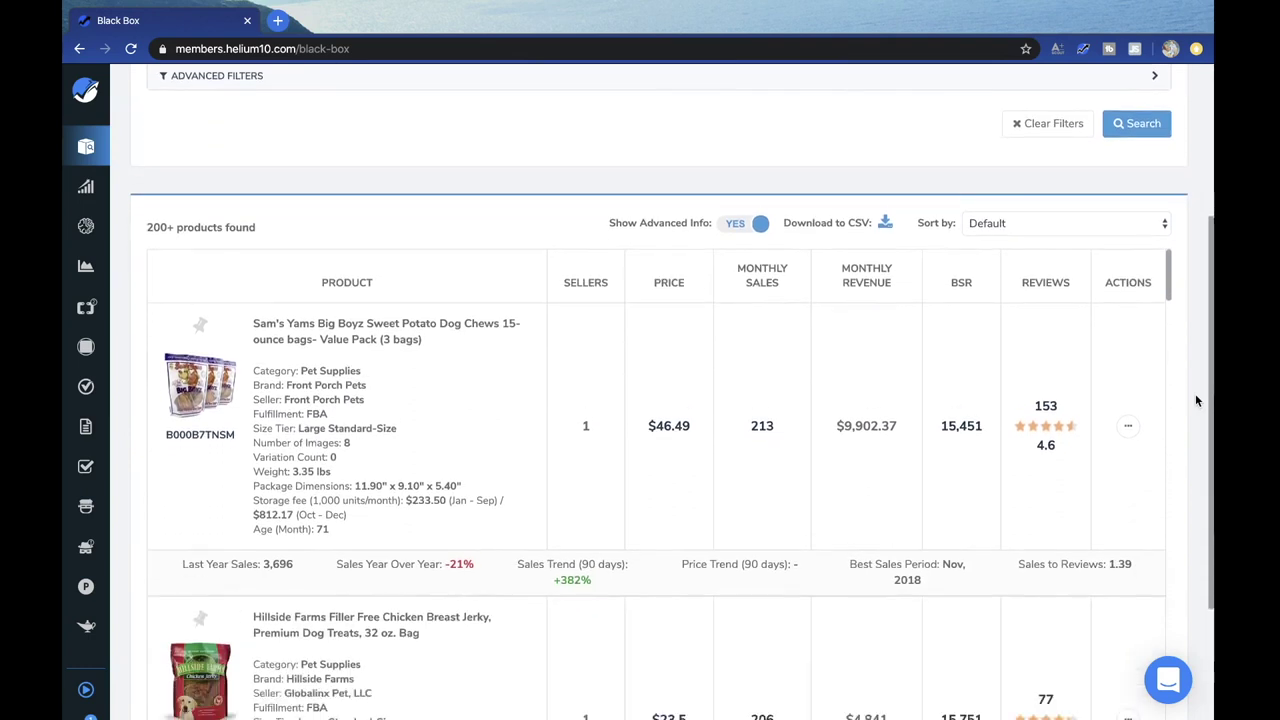
{"action": "scroll", "coordinate": [1195, 400], "scroll_direction": "down", "scroll_amount": 2}
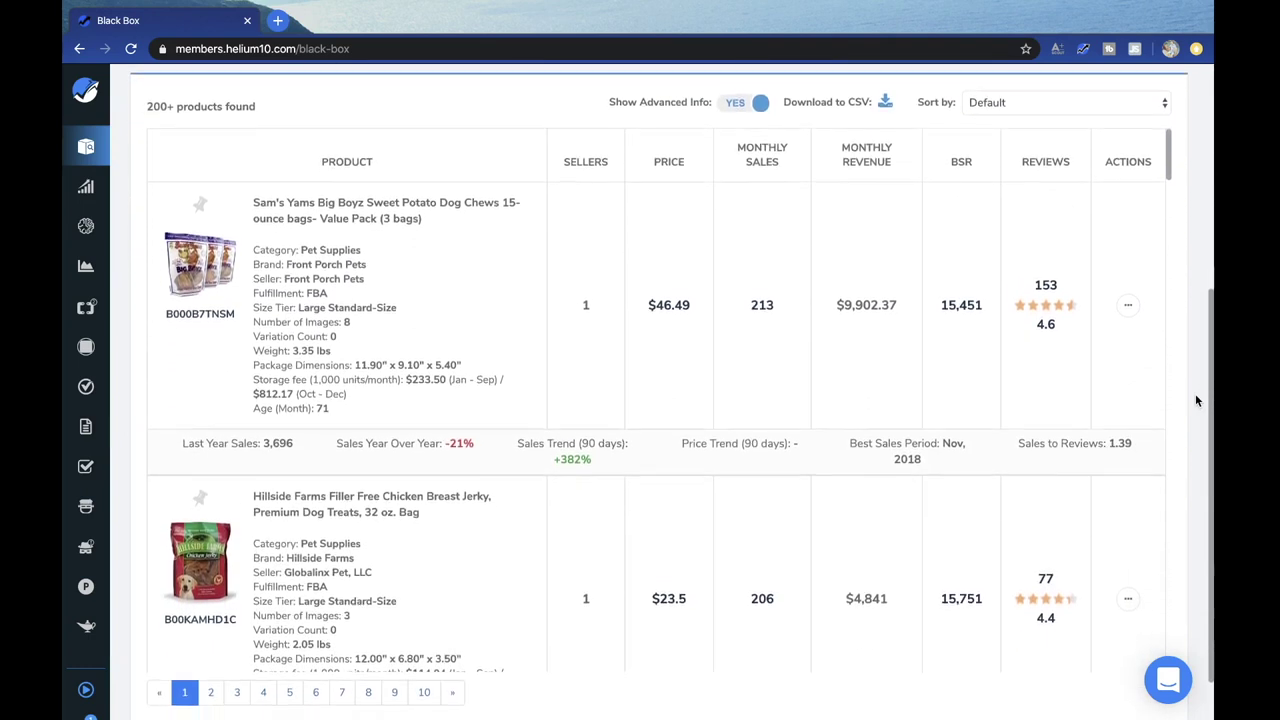
{"action": "scroll", "coordinate": [455, 330], "scroll_direction": "down", "scroll_amount": 1}
{"action": "scroll", "coordinate": [454, 350], "scroll_direction": "up", "scroll_amount": 1}
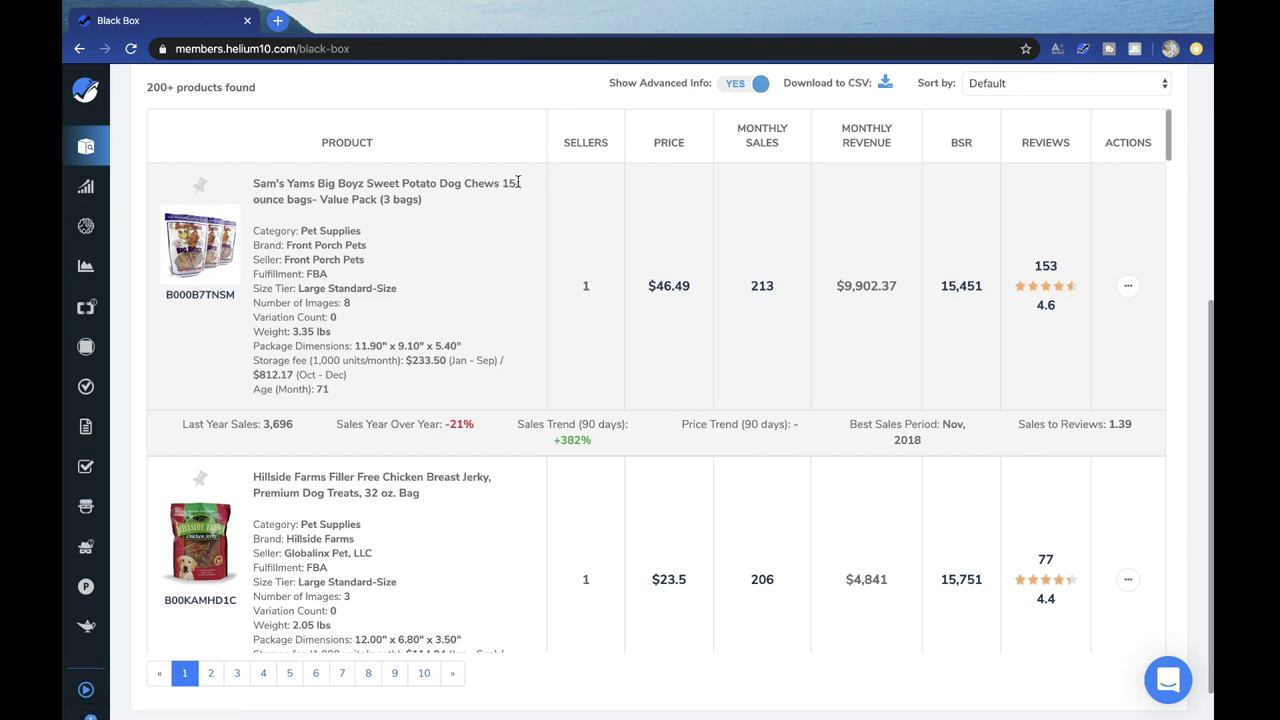
{"action": "right_click", "coordinate": [201, 241]}
{"action": "left_click", "coordinate": [314, 85]}
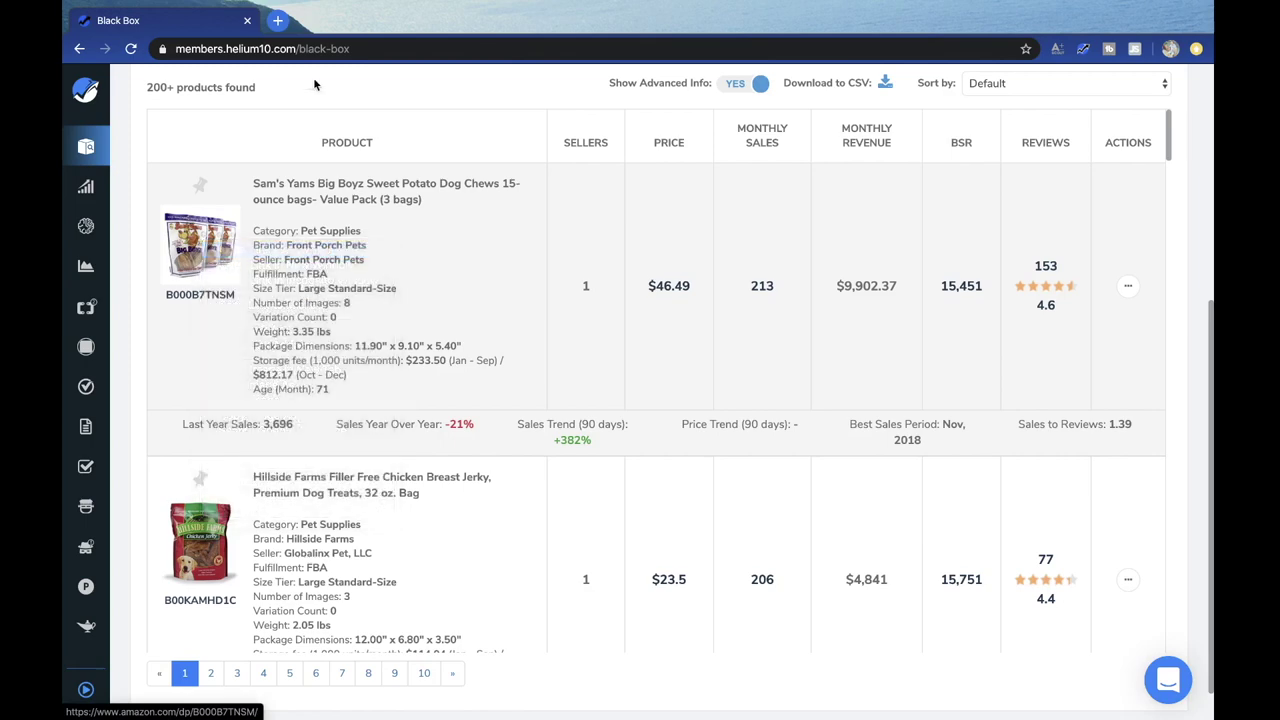
{"action": "left_click", "coordinate": [335, 22]}
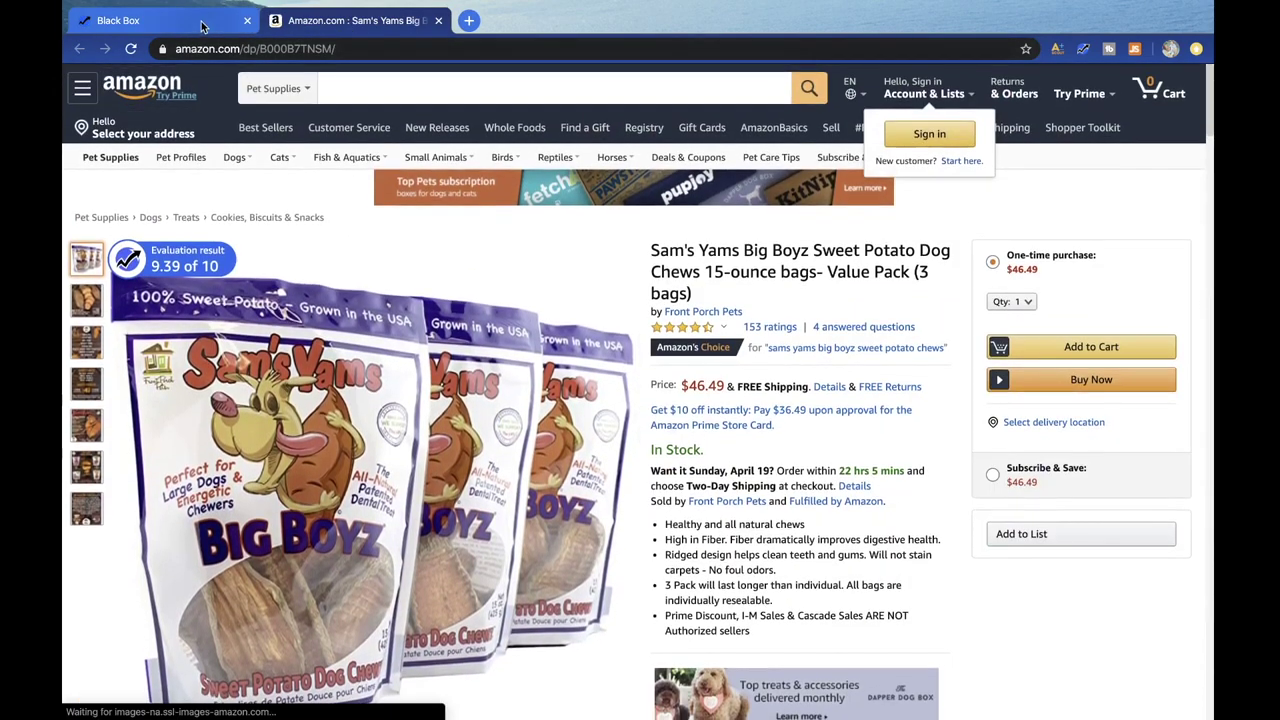
{"action": "left_click", "coordinate": [201, 27]}
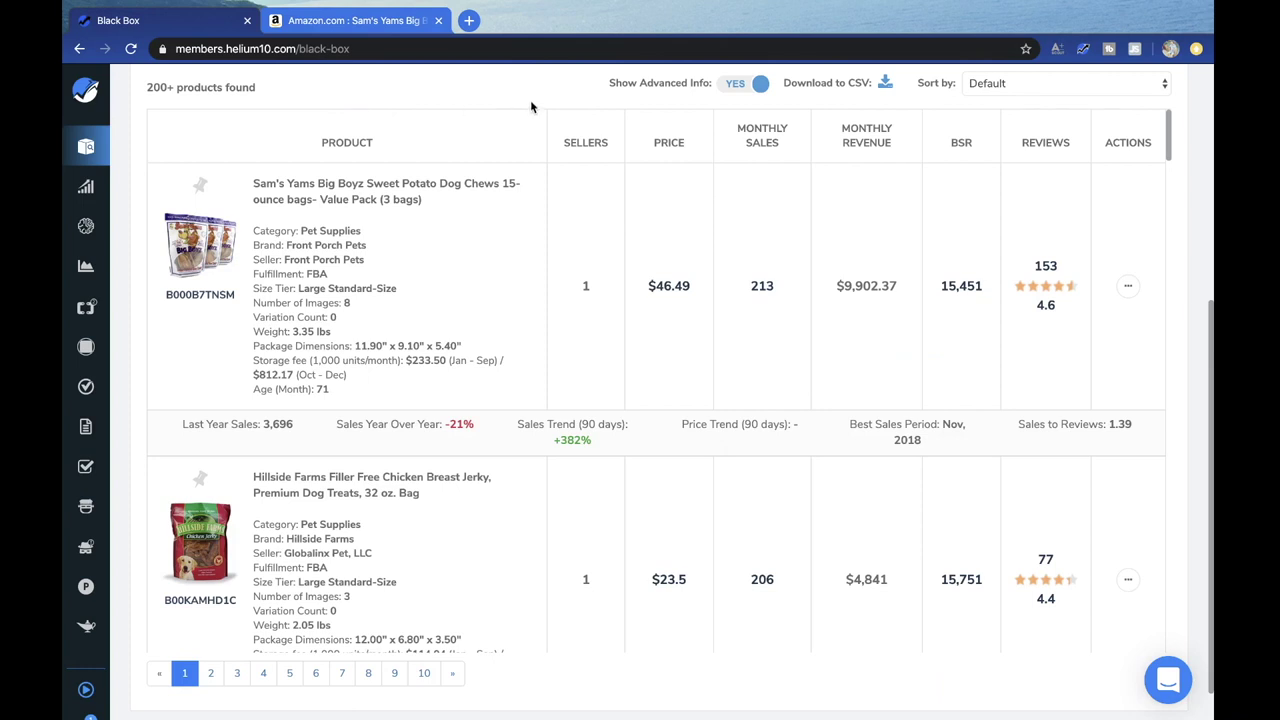
- Review the Hillside Farms jerky and Yaheetech piano bench results, and open the piano bench's Amazon listing in a new tab
{"action": "scroll", "coordinate": [523, 261], "scroll_direction": "down", "scroll_amount": 3}
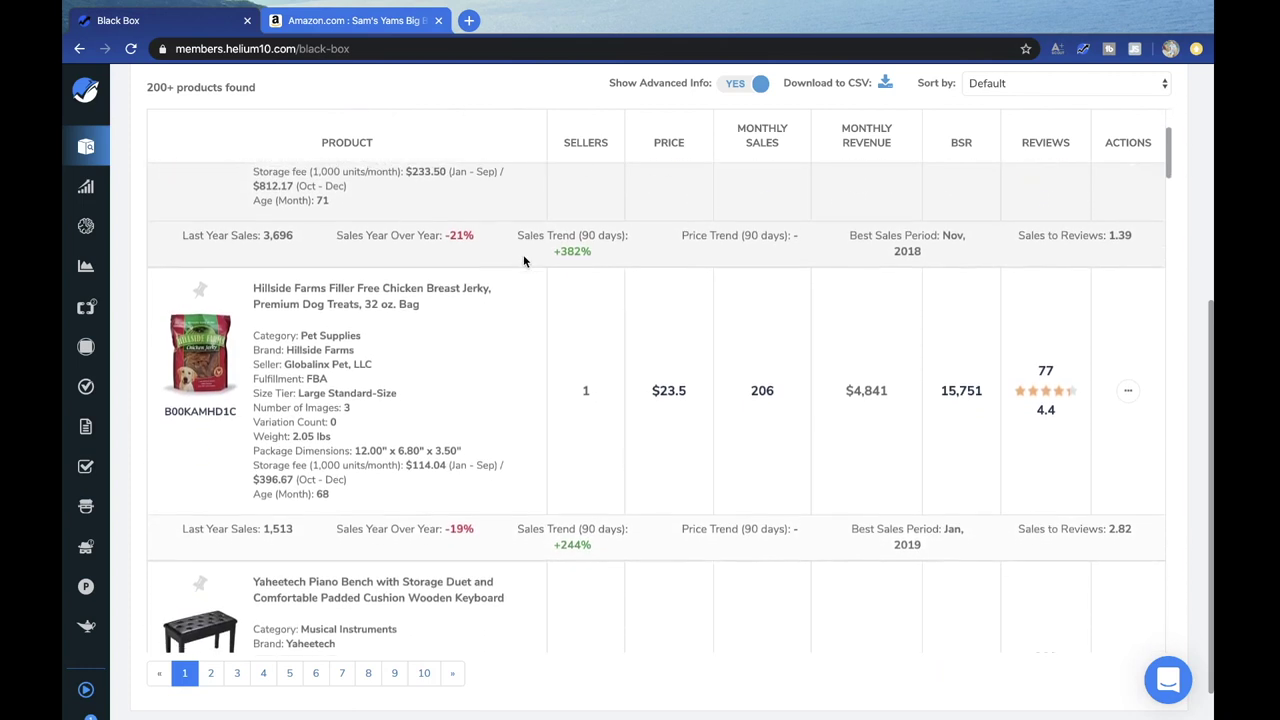
{"action": "scroll", "coordinate": [523, 261], "scroll_direction": "down", "scroll_amount": 1}
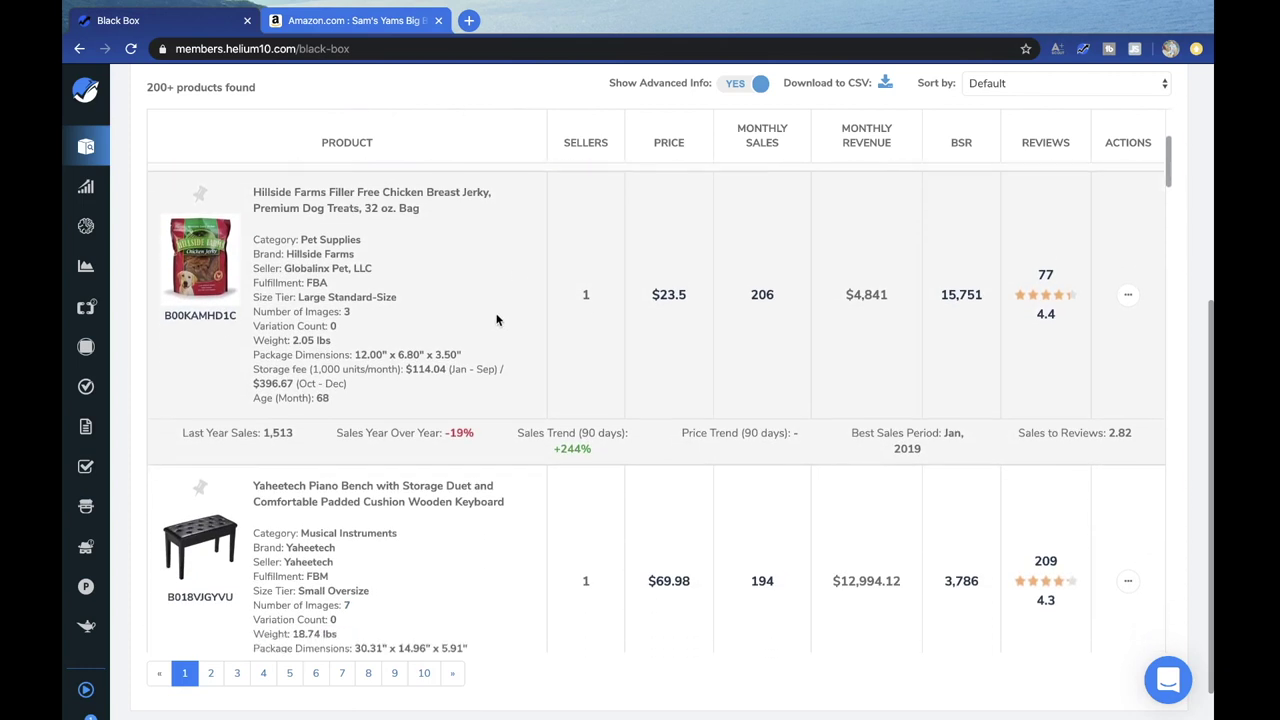
{"action": "scroll", "coordinate": [492, 340], "scroll_direction": "down", "scroll_amount": 1}
{"action": "scroll", "coordinate": [489, 356], "scroll_direction": "up", "scroll_amount": 2}
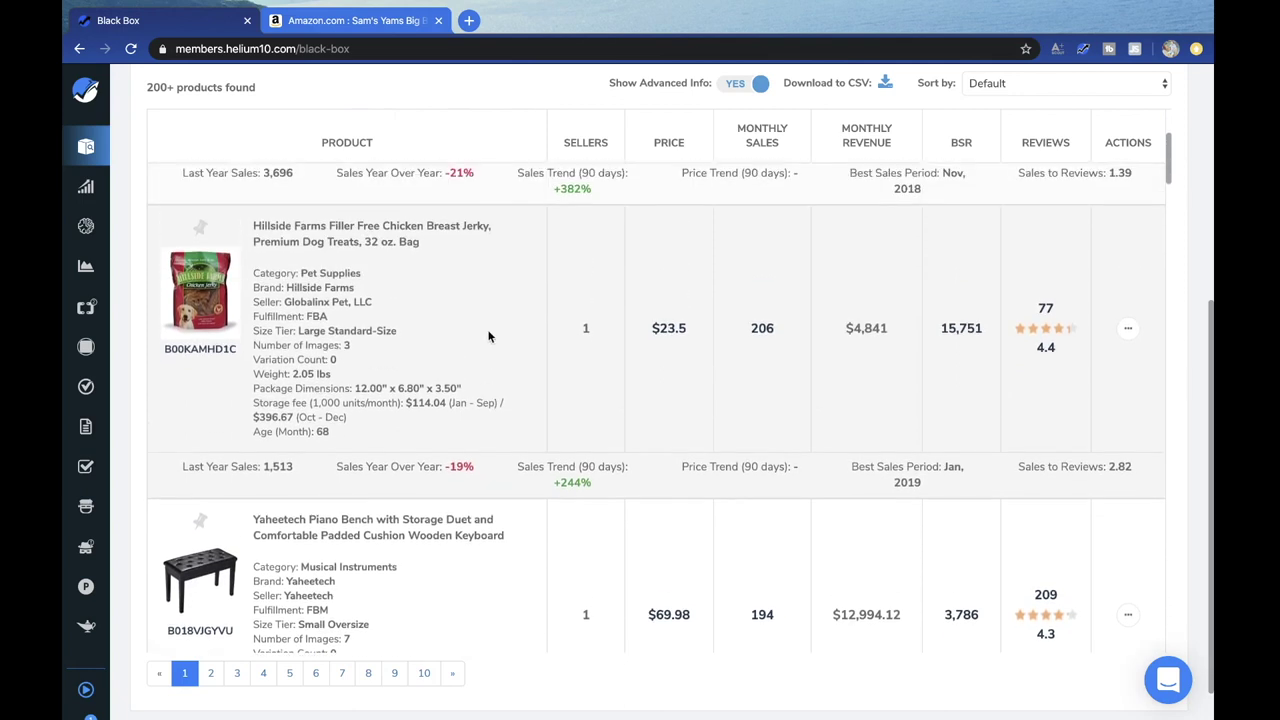
{"action": "scroll", "coordinate": [440, 364], "scroll_direction": "down", "scroll_amount": 1}
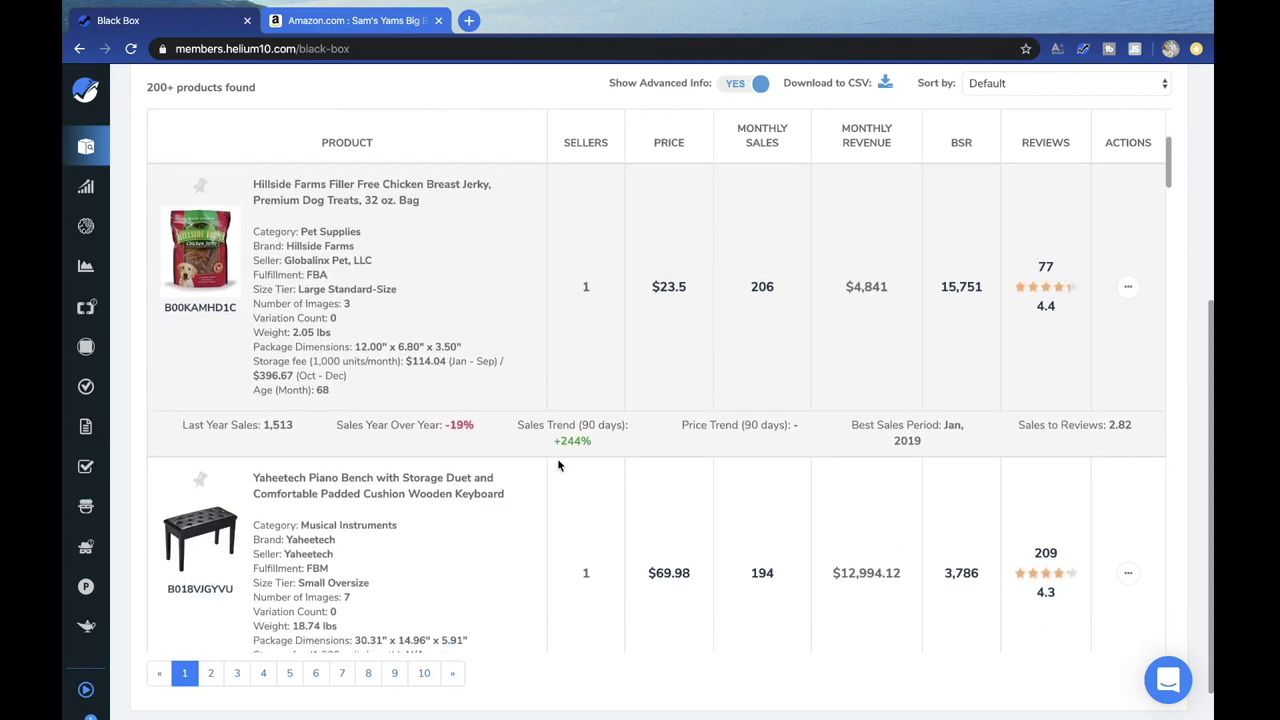
{"action": "scroll", "coordinate": [557, 458], "scroll_direction": "down", "scroll_amount": 1}
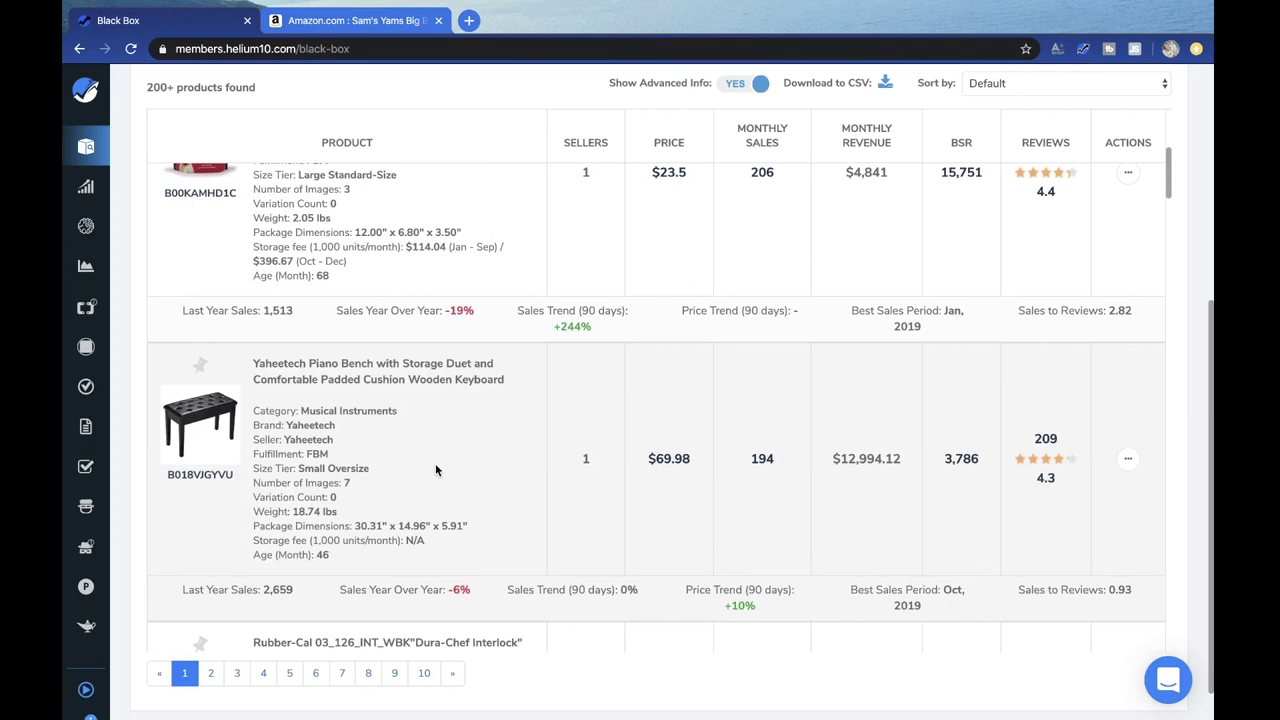
{"action": "scroll", "coordinate": [435, 470], "scroll_direction": "down", "scroll_amount": 1}
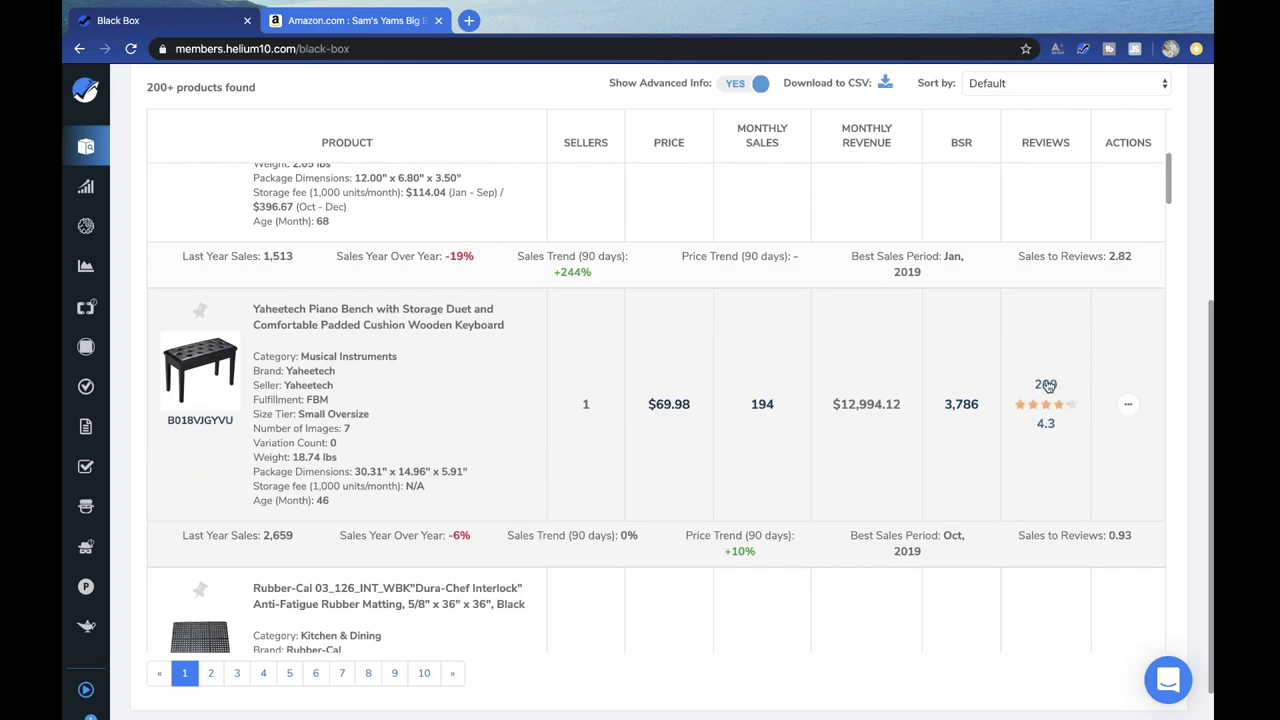
{"action": "scroll", "coordinate": [1039, 436], "scroll_direction": "down", "scroll_amount": 1}
{"action": "scroll", "coordinate": [1039, 440], "scroll_direction": "down", "scroll_amount": 1}
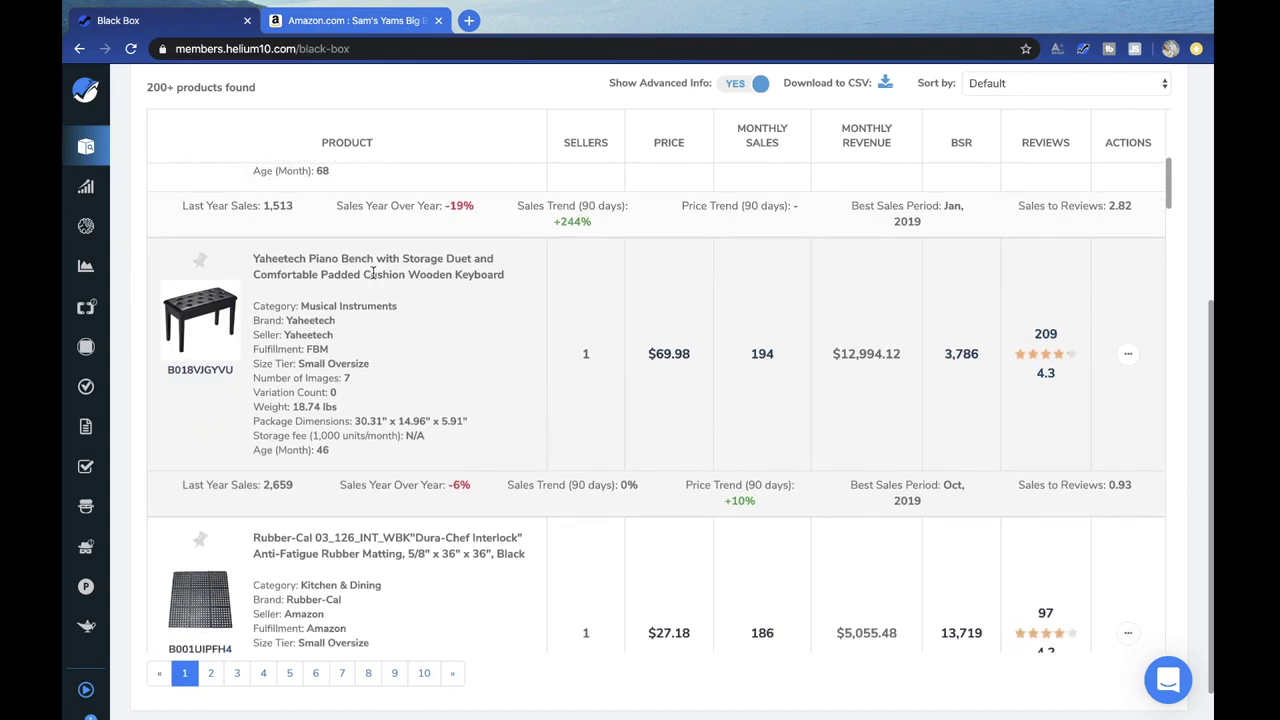
{"action": "right_click", "coordinate": [232, 320]}
{"action": "left_click", "coordinate": [256, 328]}
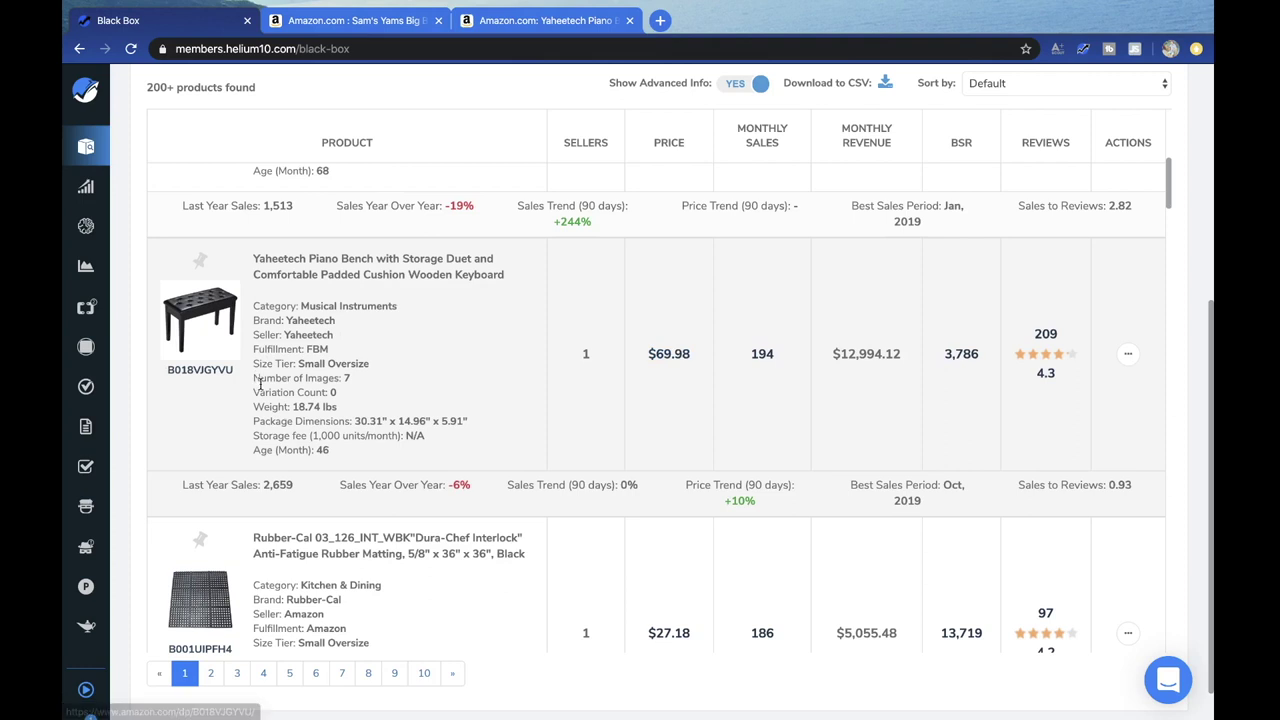
- Examine the piano bench's category and last year sales by highlighting those values, and clear the highlight
{"action": "left_click_drag", "start_coordinate": [408, 315], "coordinate": [303, 312]}
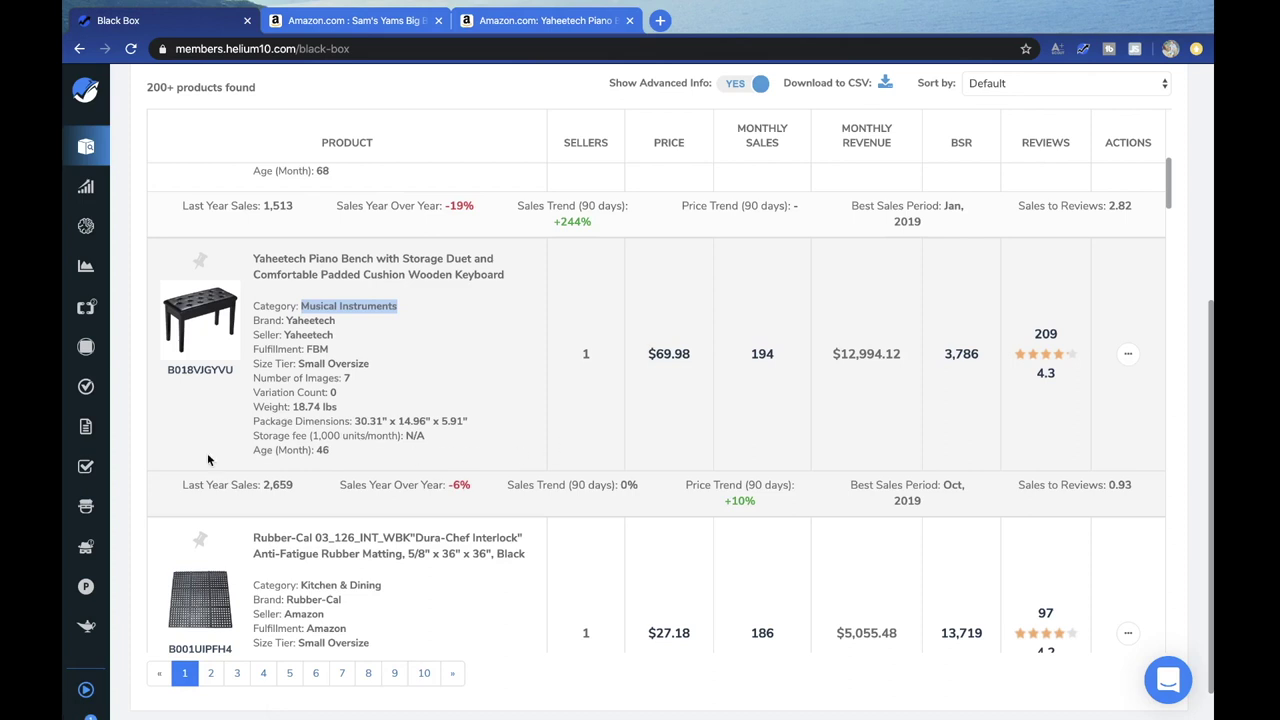
{"action": "left_click_drag", "start_coordinate": [334, 486], "coordinate": [260, 484]}
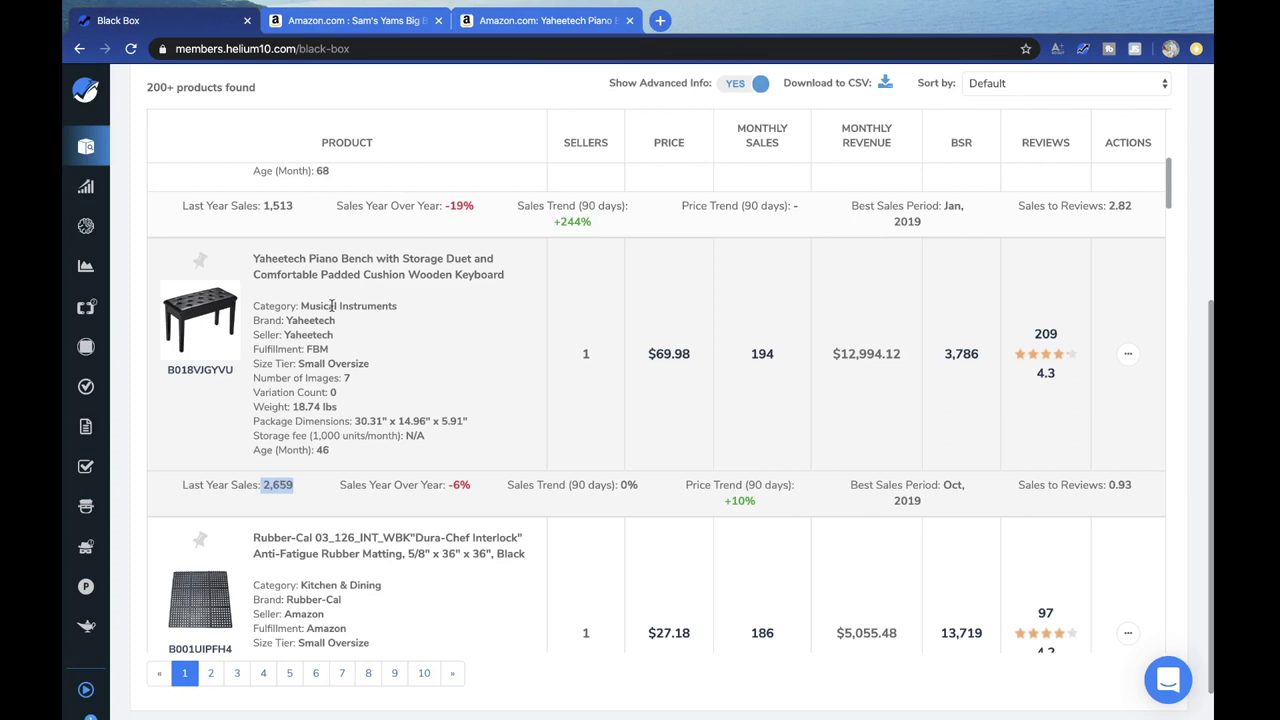
{"action": "left_click", "coordinate": [134, 358]}
{"action": "left_click_drag", "start_coordinate": [405, 305], "coordinate": [302, 303]}
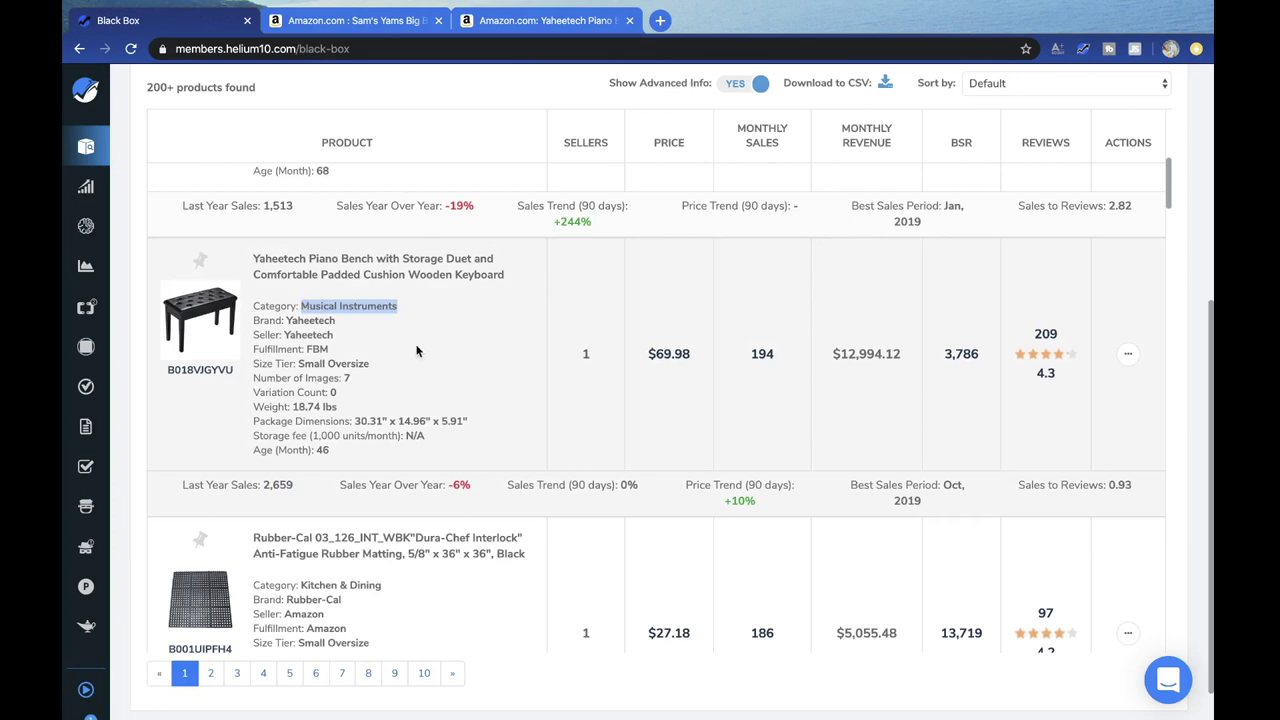
{"action": "left_click", "coordinate": [137, 357]}
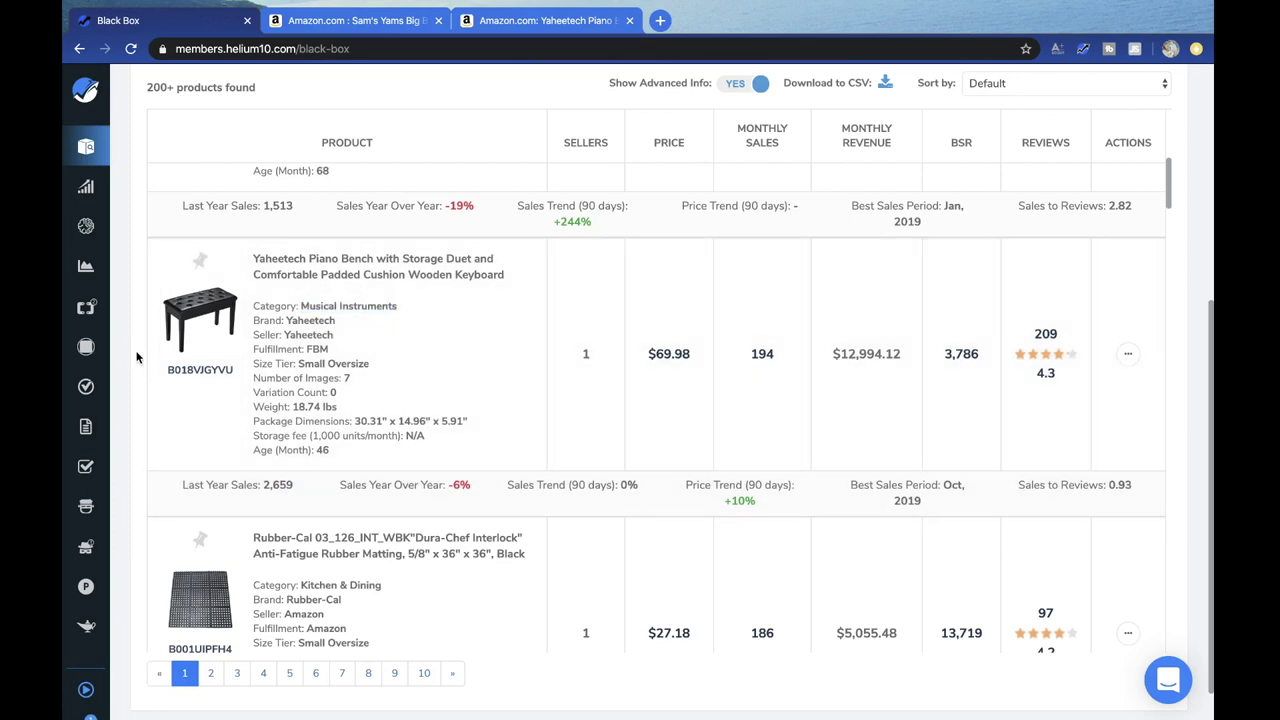
- Examine the product results from the Rubber-Cal anti-fatigue matting through the ORIBE Volumista spray, comparing their prices, sales and trends
{"action": "scroll", "coordinate": [134, 357], "scroll_direction": "down", "scroll_amount": 1}
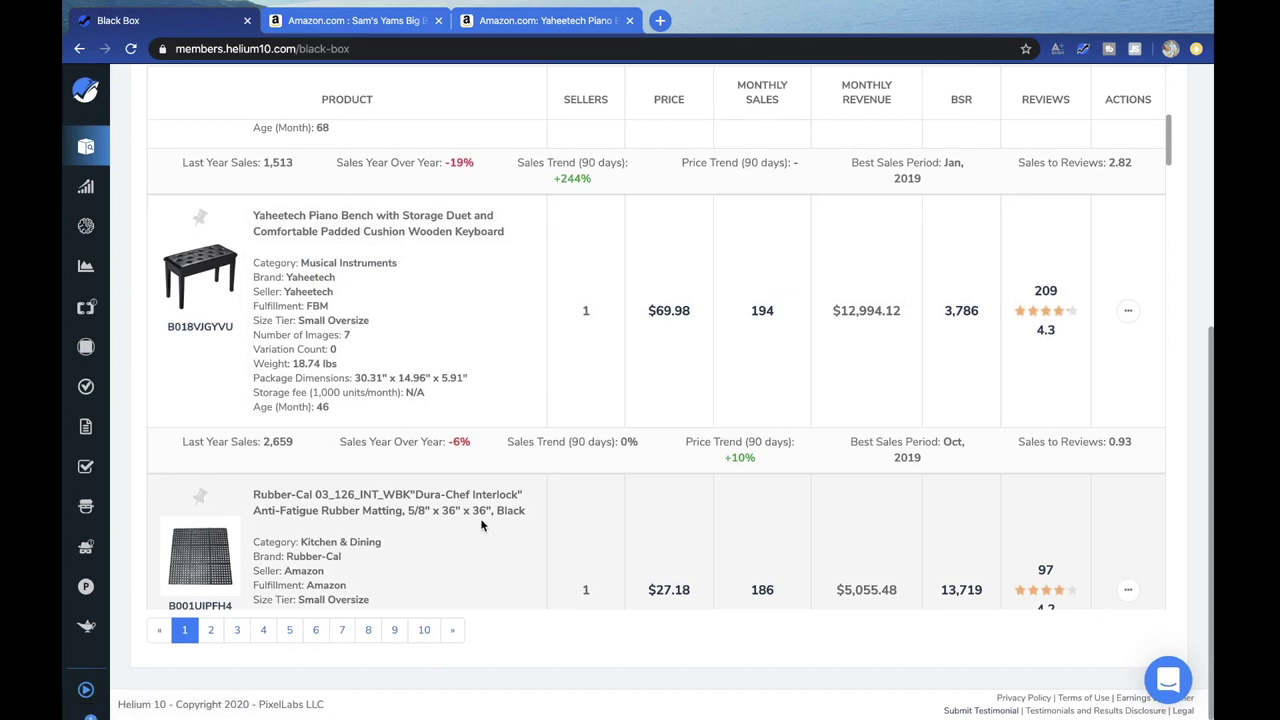
{"action": "scroll", "coordinate": [585, 512], "scroll_direction": "down", "scroll_amount": 5}
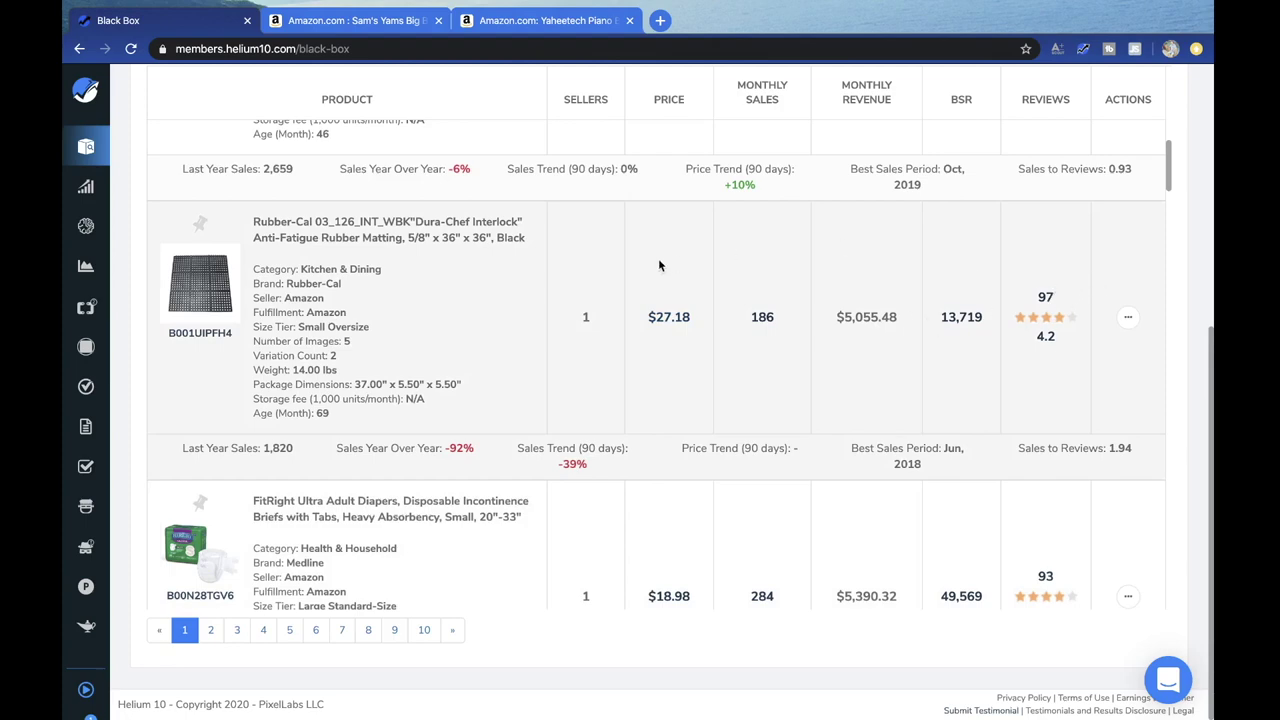
{"action": "scroll", "coordinate": [401, 421], "scroll_direction": "down", "scroll_amount": 12}
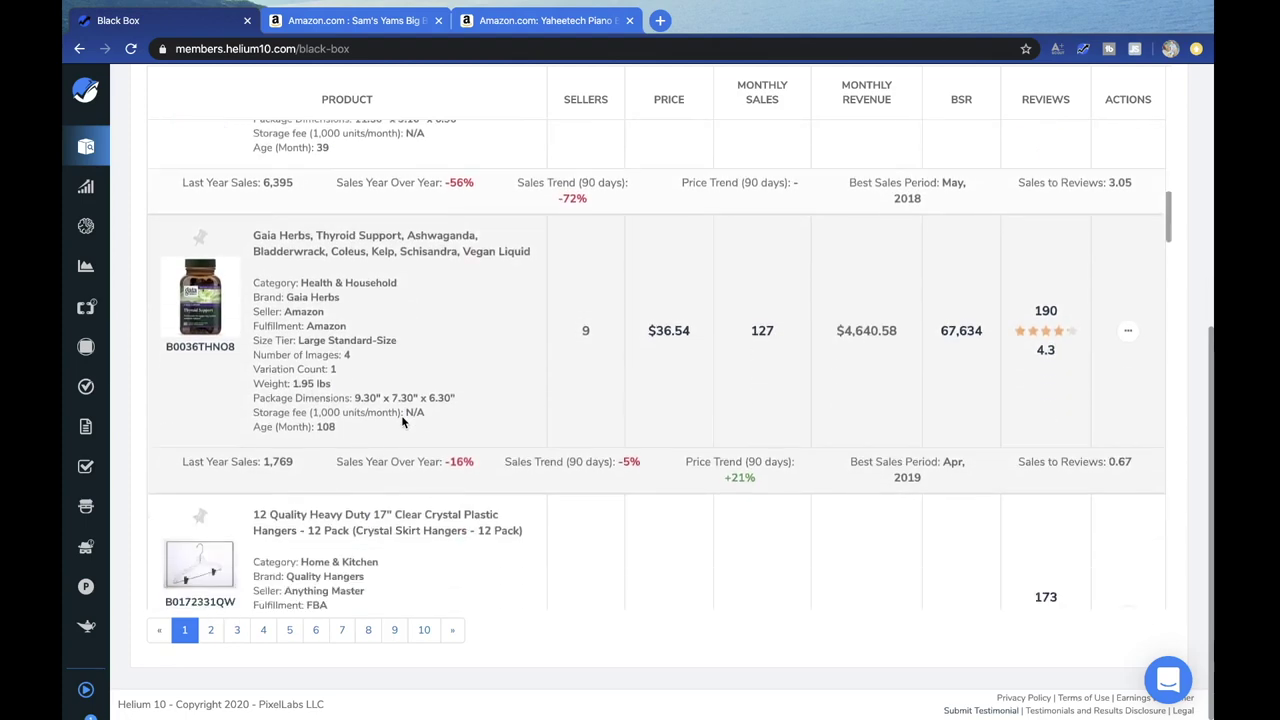
{"action": "scroll", "coordinate": [401, 421], "scroll_direction": "down", "scroll_amount": 5}
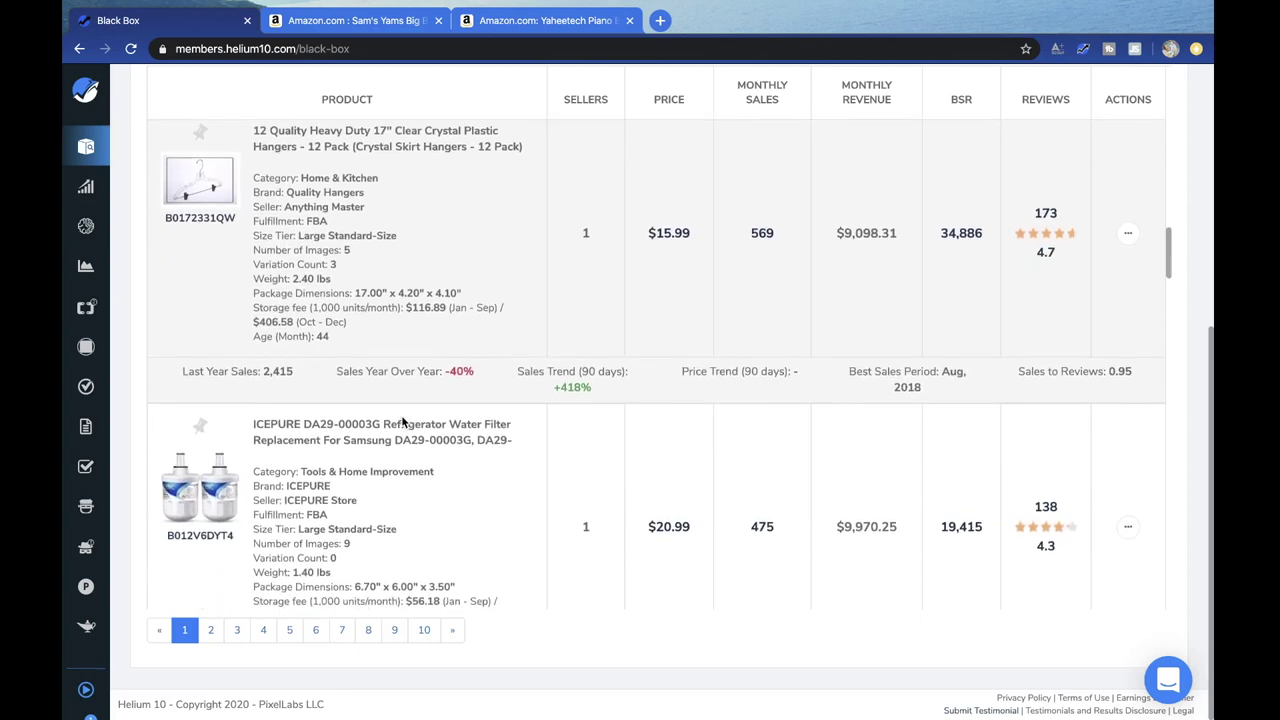
{"action": "scroll", "coordinate": [403, 421], "scroll_direction": "down", "scroll_amount": 7}
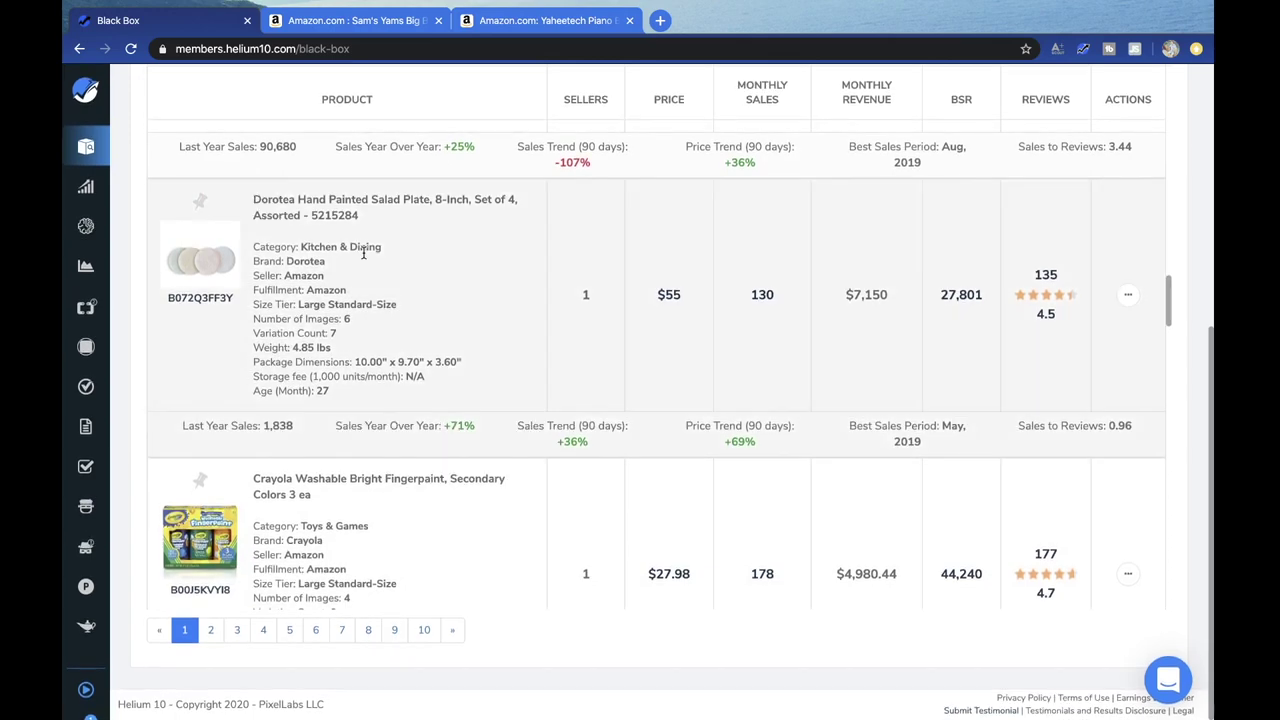
{"action": "scroll", "coordinate": [320, 376], "scroll_direction": "down", "scroll_amount": 8}
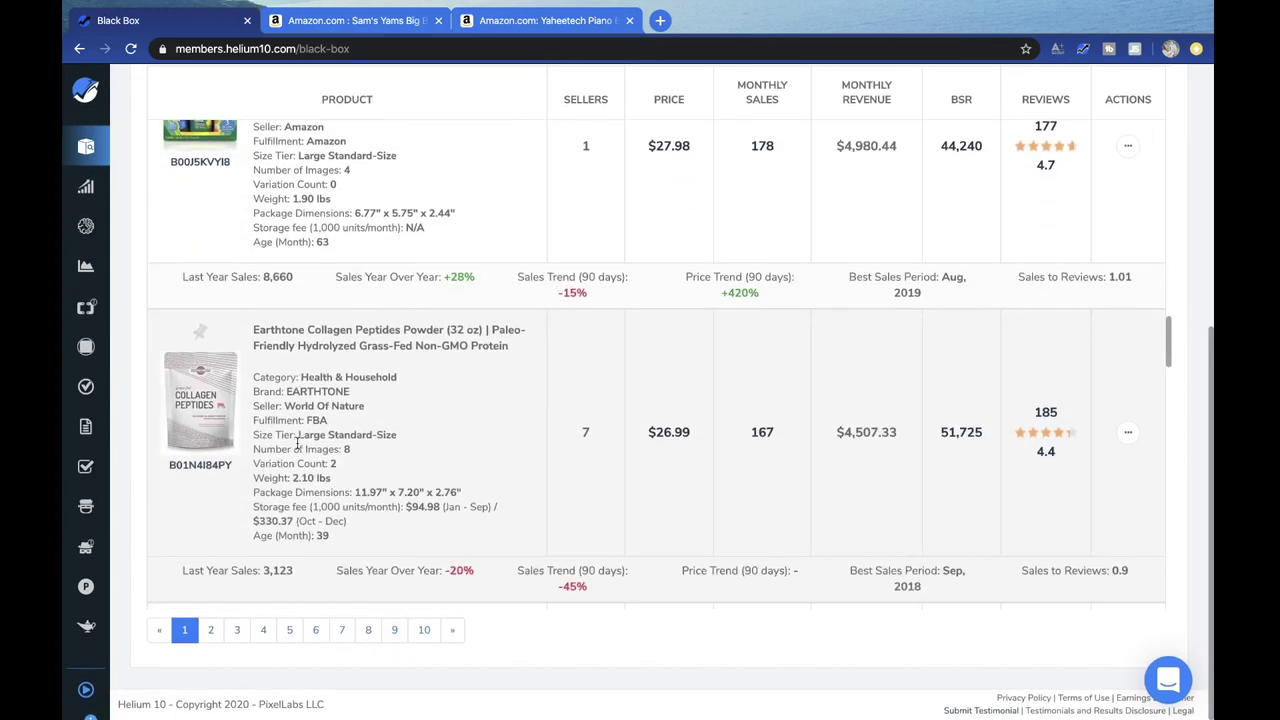
{"action": "scroll", "coordinate": [255, 484], "scroll_direction": "down", "scroll_amount": 6}
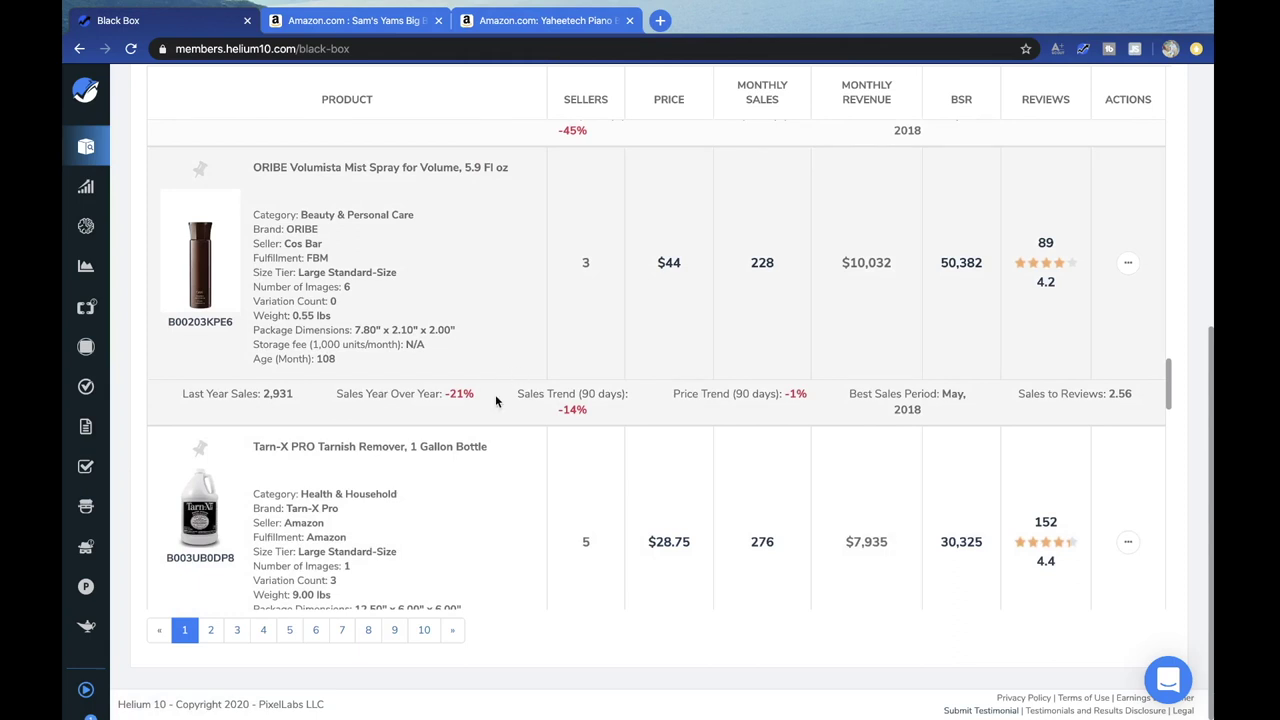
{"action": "scroll", "coordinate": [783, 360], "scroll_direction": "down", "scroll_amount": 1}
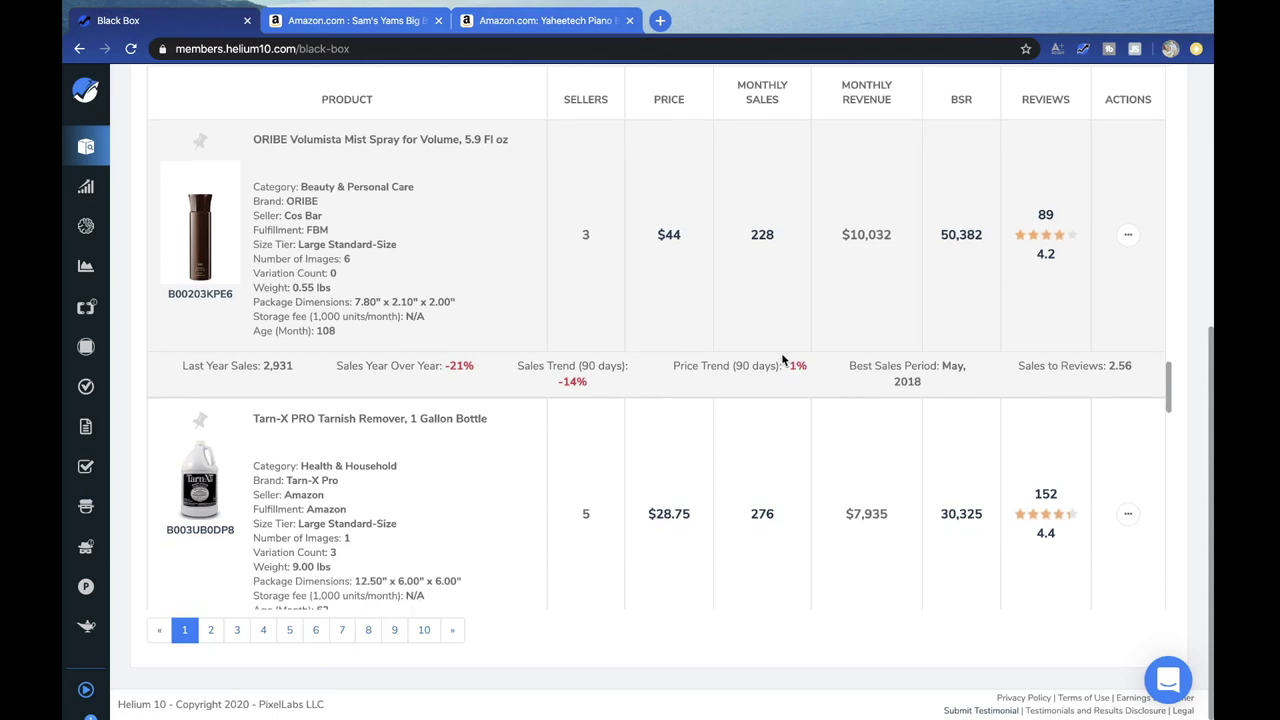
{"action": "scroll", "coordinate": [266, 207], "scroll_direction": "up", "scroll_amount": 1}
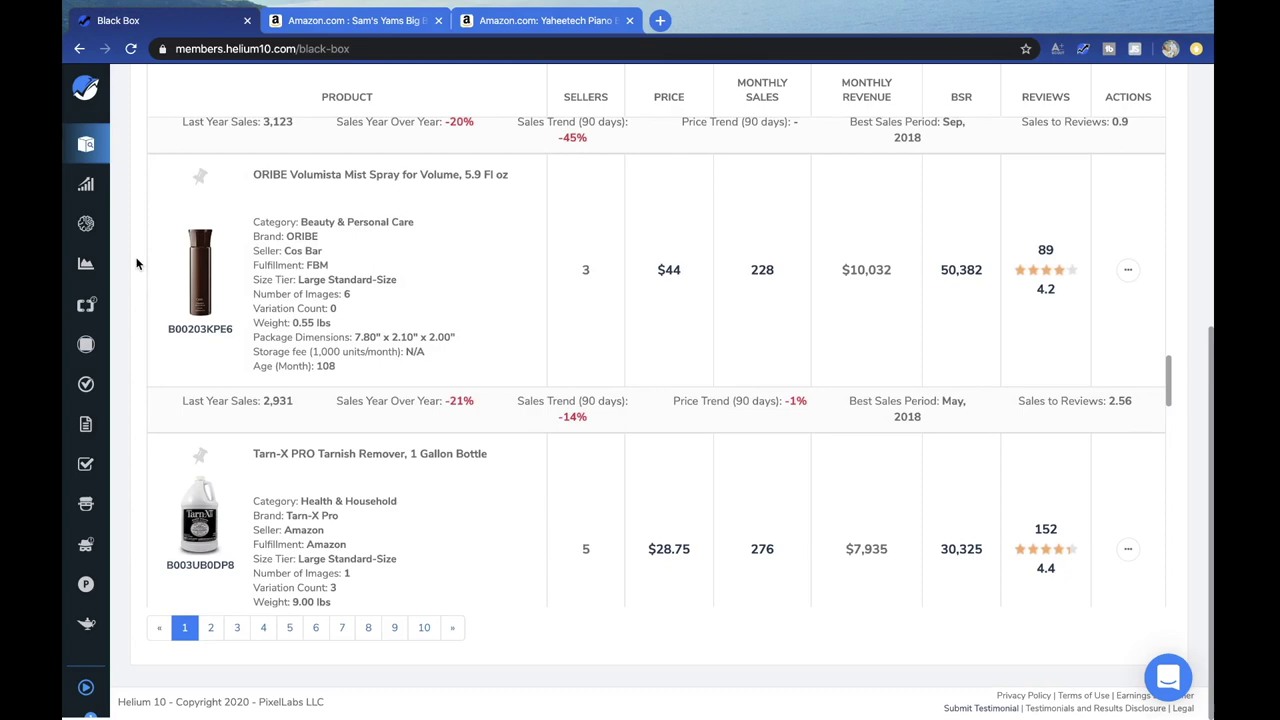
- Examine the further results, including the Lava lamp, ELECWISH shelf floor lamp and 12 Volt DC dimmer, for size, storage fees and sales trends
{"action": "scroll", "coordinate": [374, 443], "scroll_direction": "down", "scroll_amount": 5}
{"action": "scroll", "coordinate": [293, 466], "scroll_direction": "down", "scroll_amount": 2}
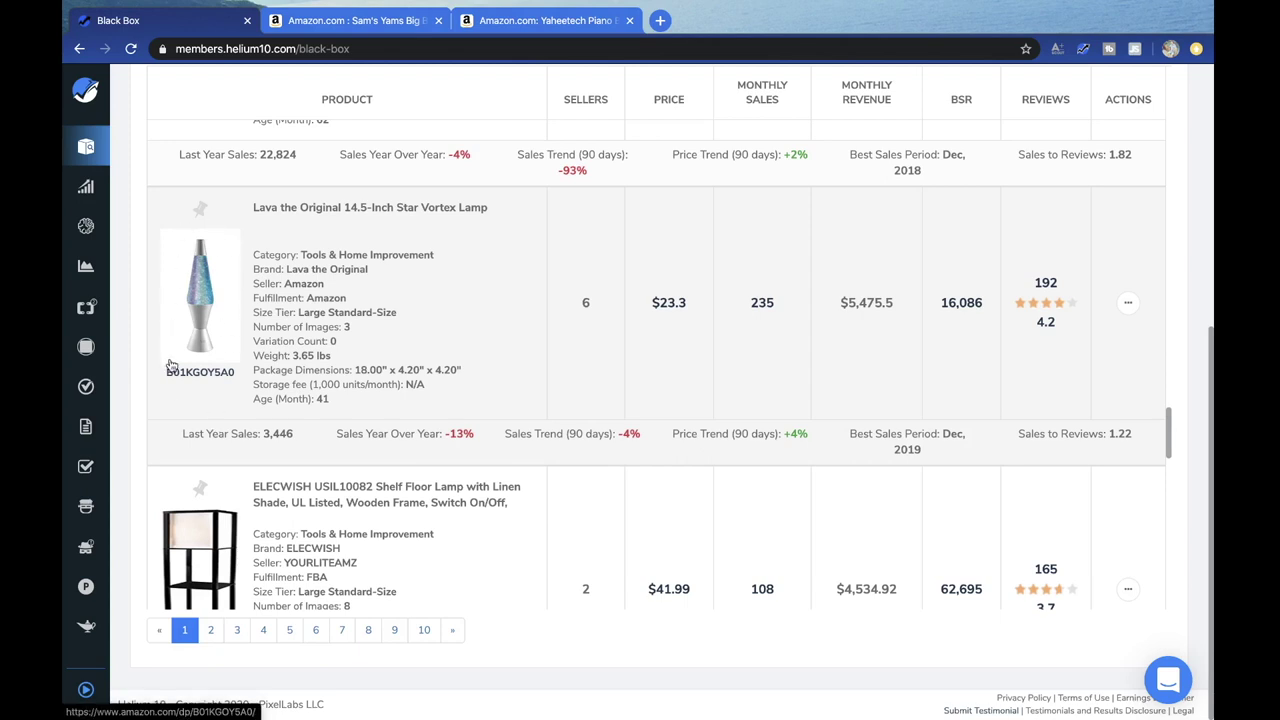
{"action": "scroll", "coordinate": [260, 371], "scroll_direction": "down", "scroll_amount": 5}
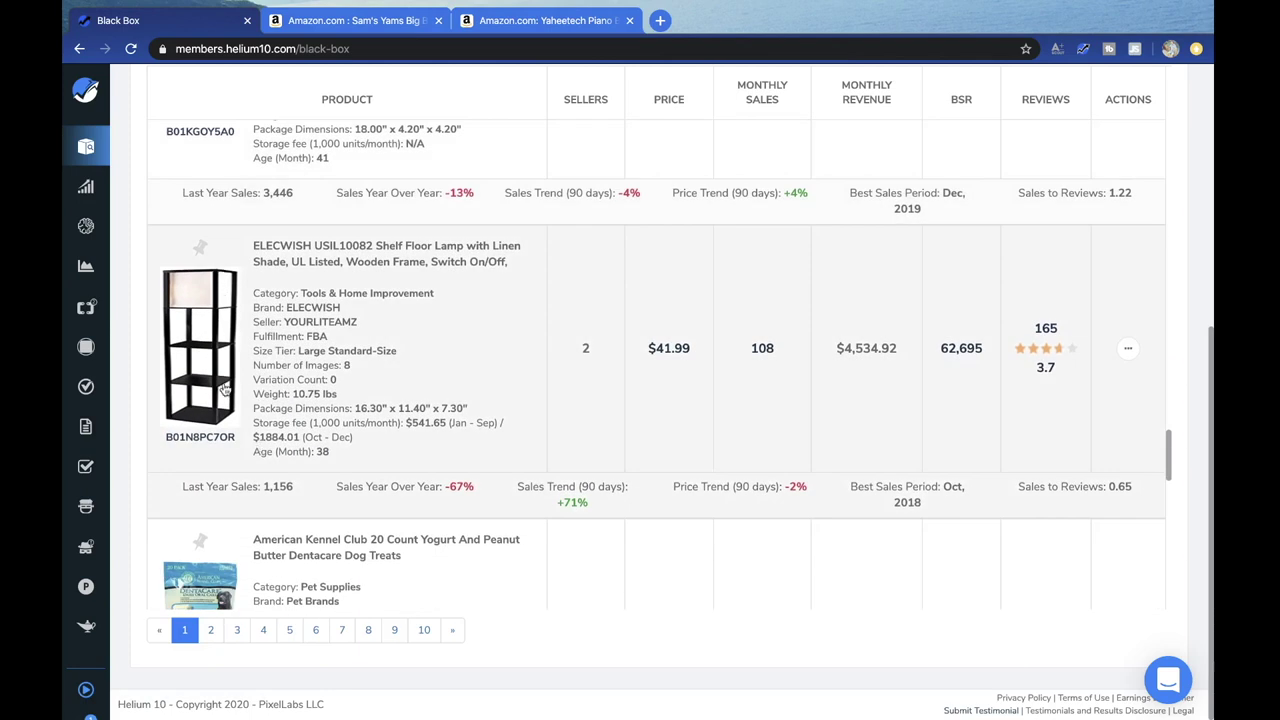
{"action": "scroll", "coordinate": [230, 440], "scroll_direction": "down", "scroll_amount": 1}
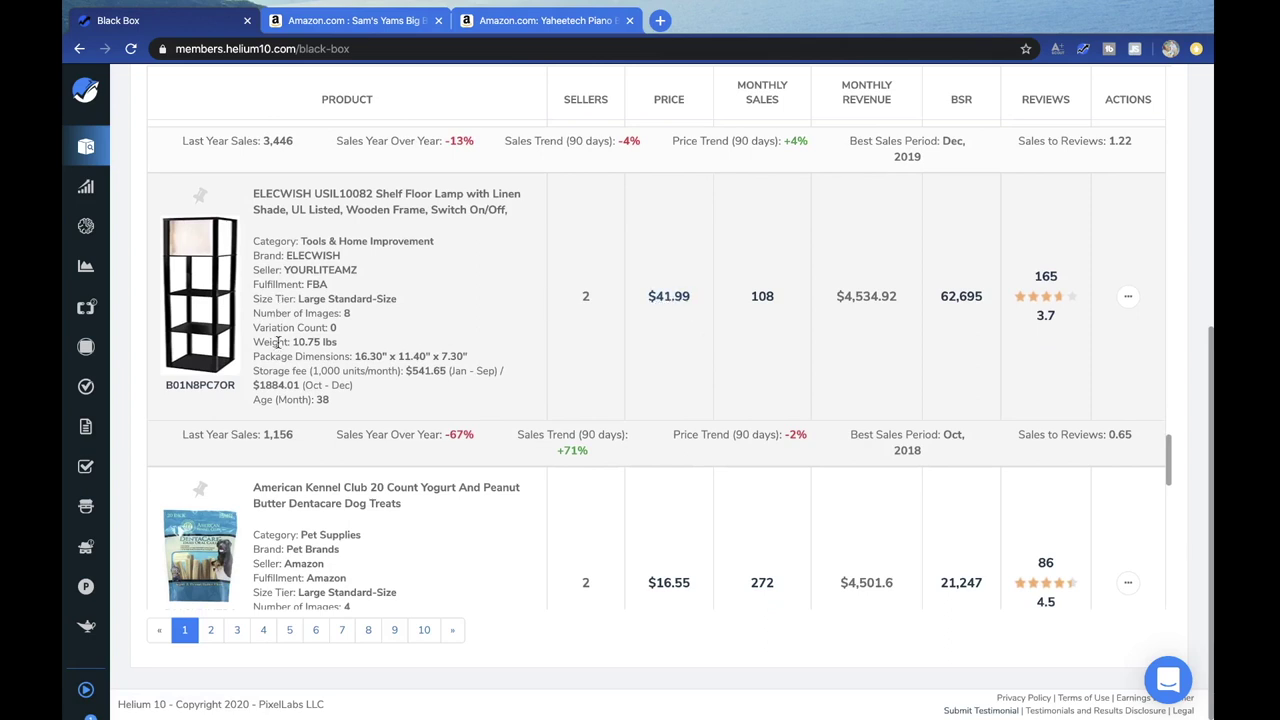
{"action": "scroll", "coordinate": [279, 330], "scroll_direction": "down", "scroll_amount": 1}
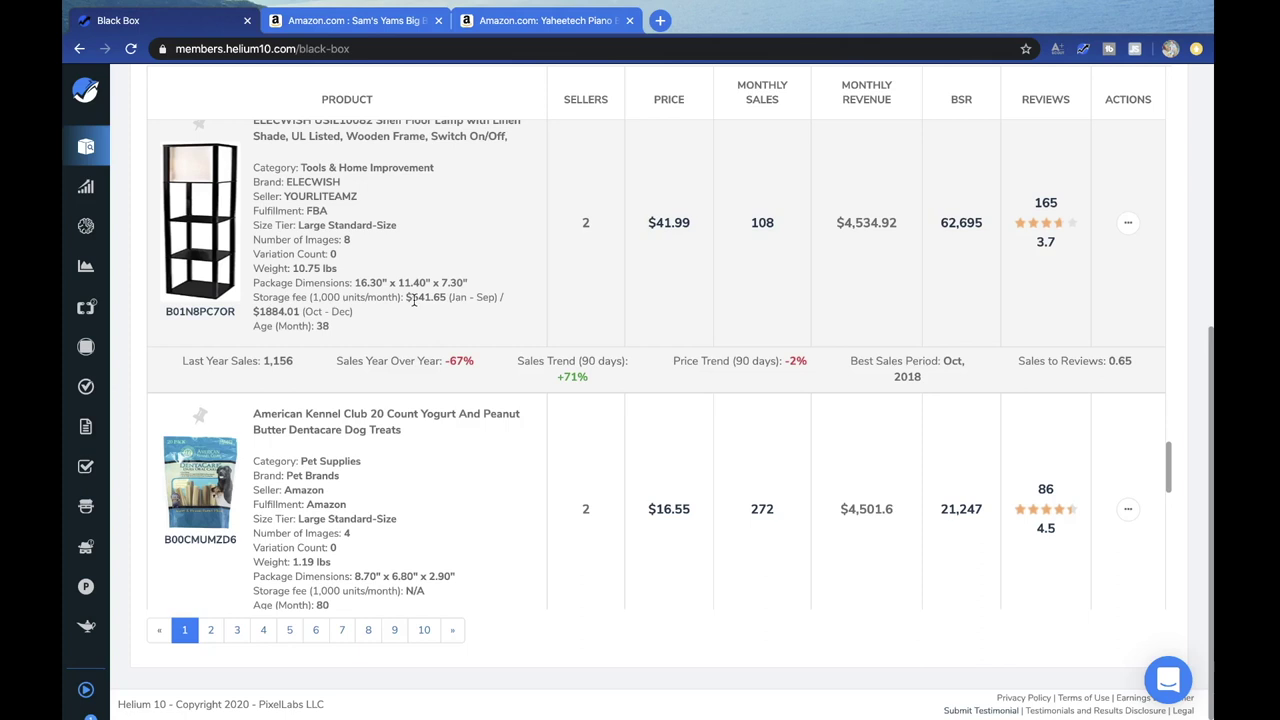
{"action": "scroll", "coordinate": [417, 330], "scroll_direction": "down", "scroll_amount": 3}
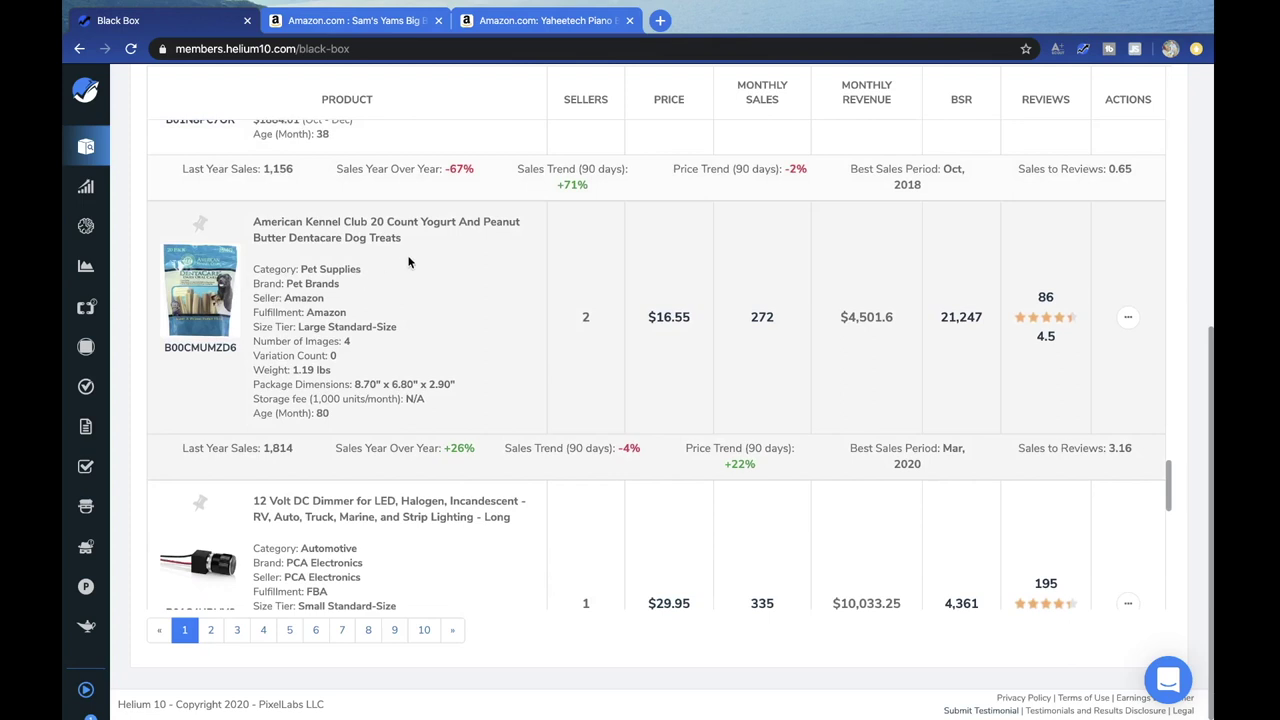
{"action": "scroll", "coordinate": [420, 362], "scroll_direction": "down", "scroll_amount": 3}
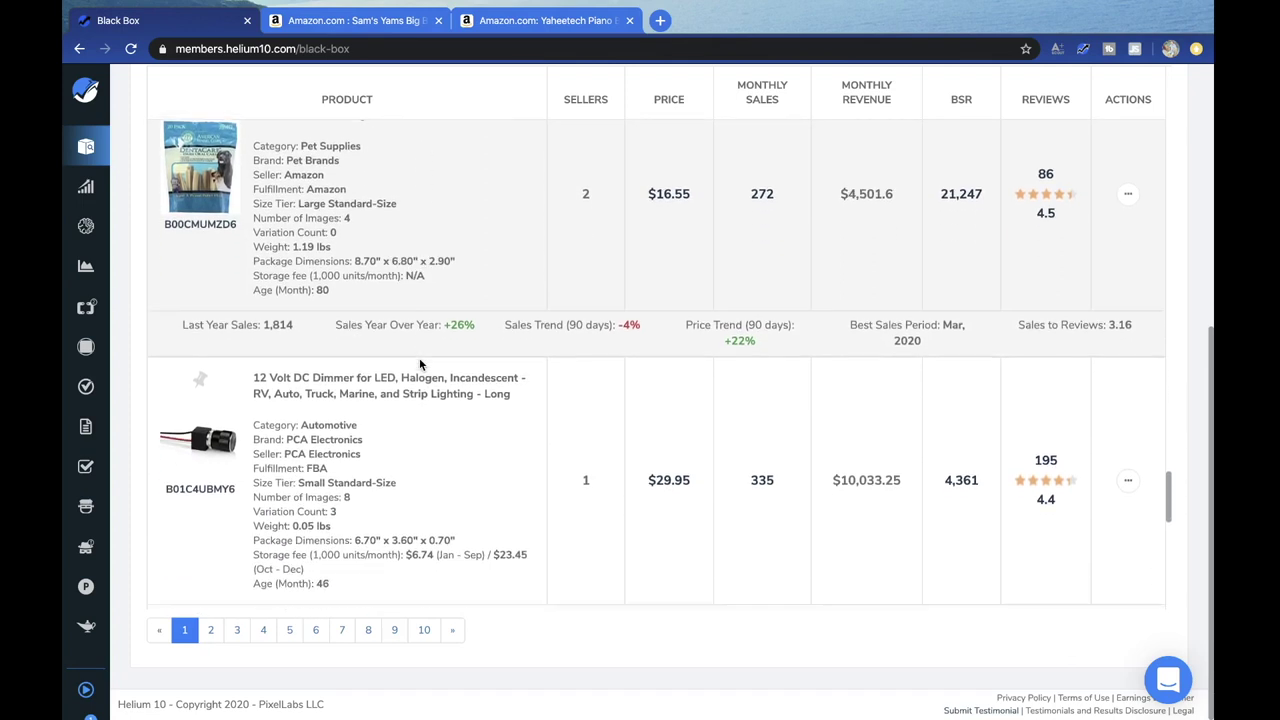
{"action": "scroll", "coordinate": [290, 383], "scroll_direction": "down", "scroll_amount": 2}
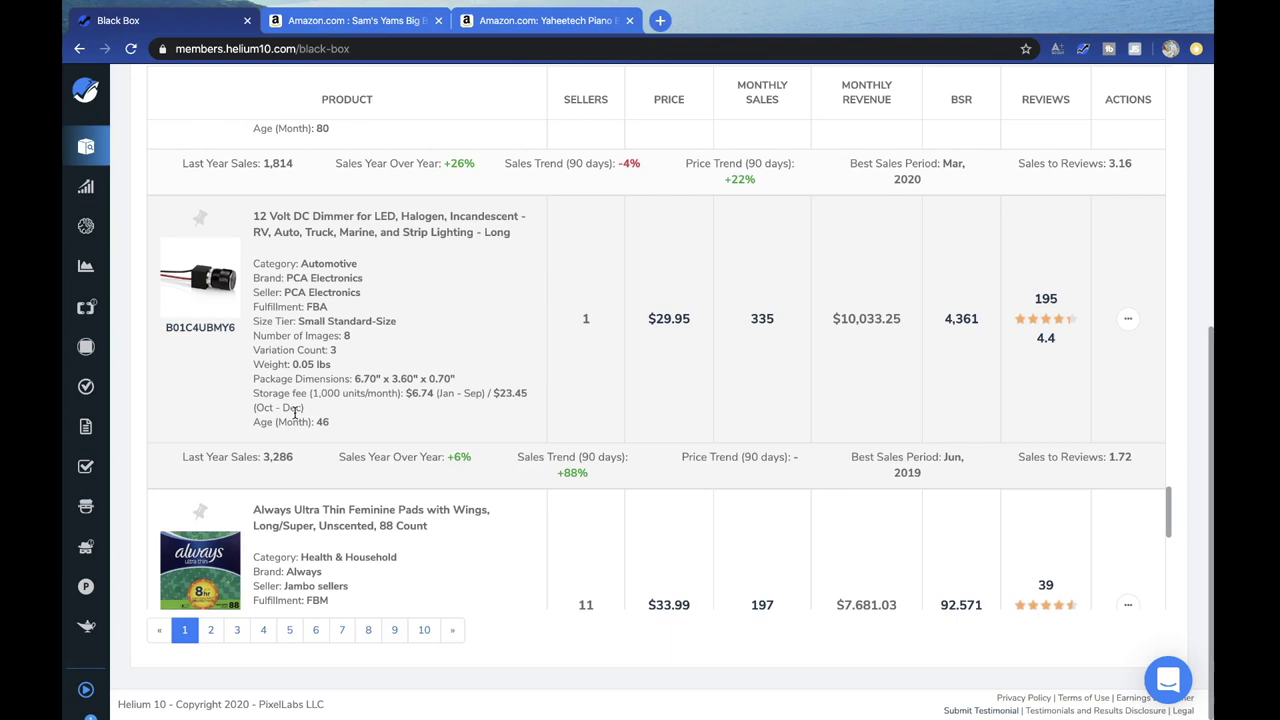
{"action": "scroll", "coordinate": [417, 343], "scroll_direction": "down", "scroll_amount": 5}
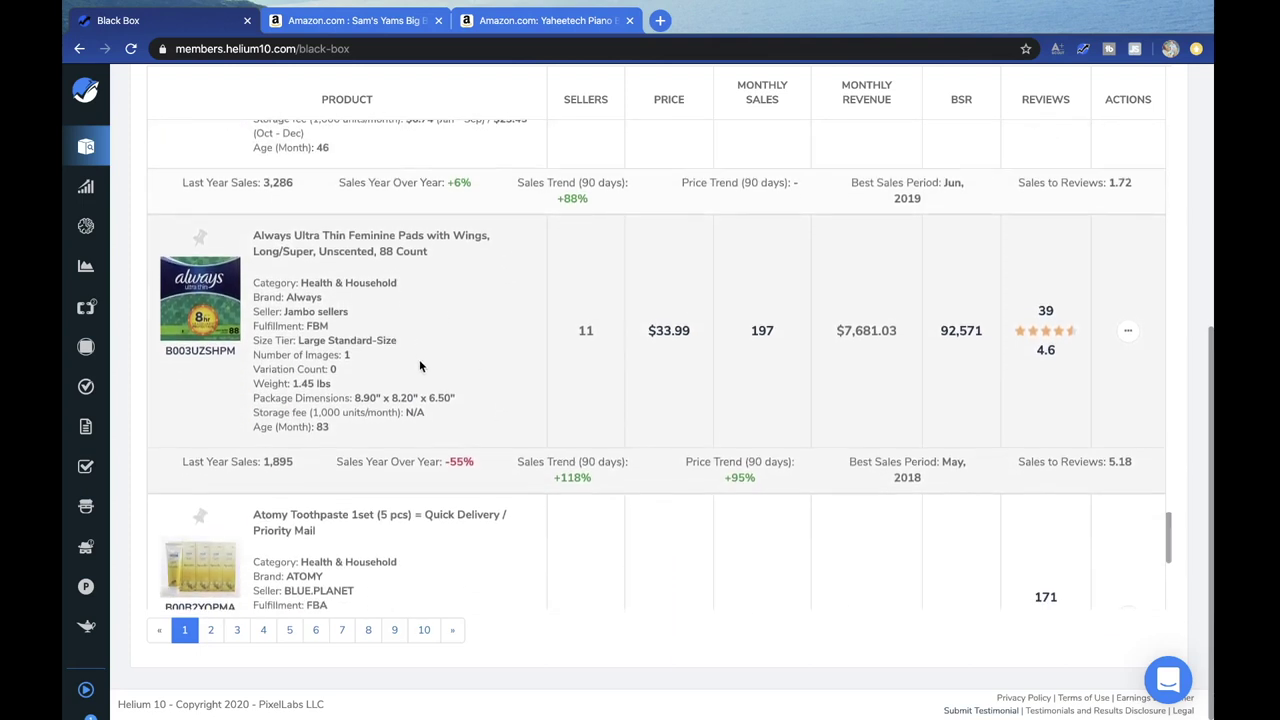
- Examine the last results on page 1, from the Always pads through the Atomy toothpaste and Brybelly dice cups
{"action": "scroll", "coordinate": [419, 363], "scroll_direction": "down", "scroll_amount": 1}
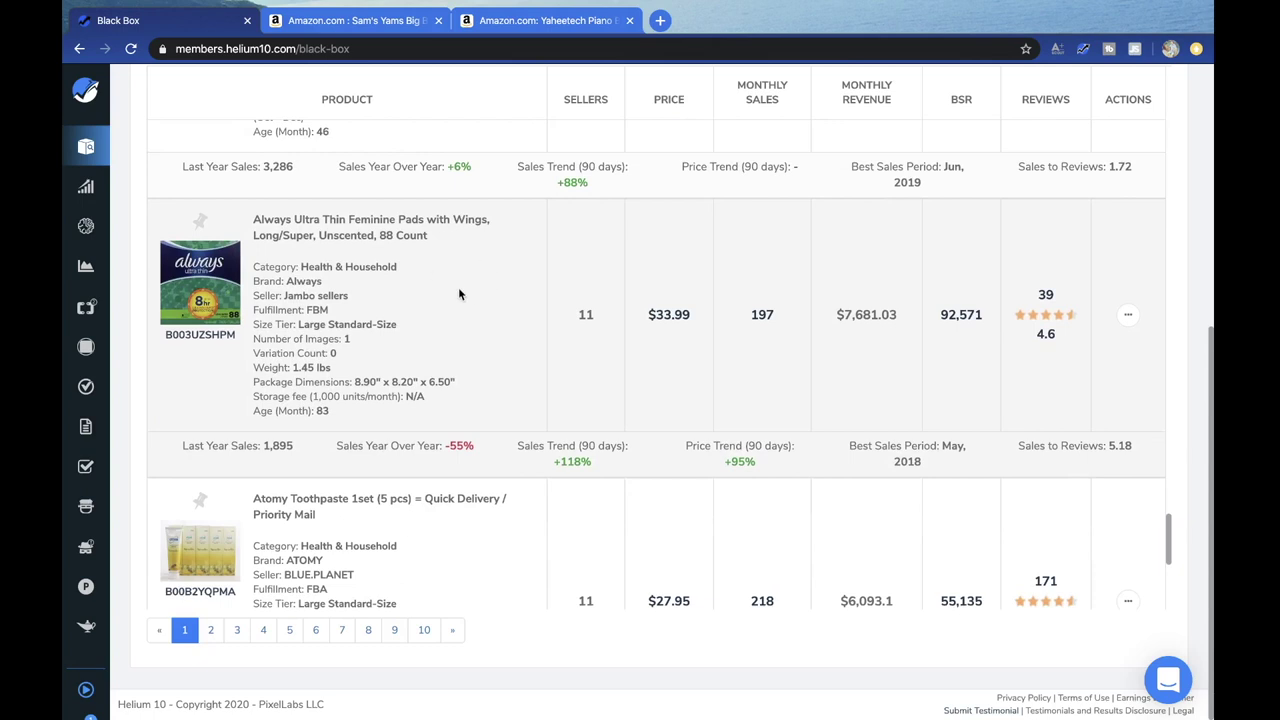
{"action": "scroll", "coordinate": [458, 287], "scroll_direction": "down", "scroll_amount": 2}
{"action": "scroll", "coordinate": [386, 249], "scroll_direction": "up", "scroll_amount": 1}
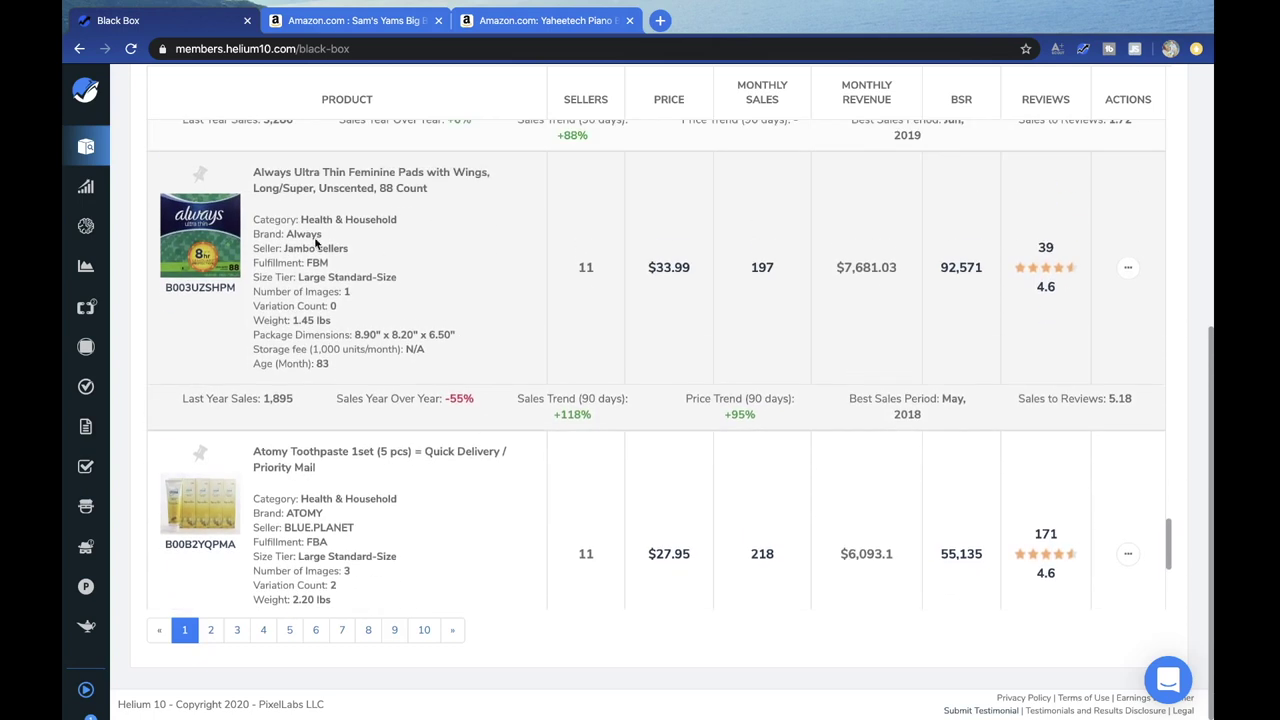
{"action": "scroll", "coordinate": [467, 298], "scroll_direction": "down", "scroll_amount": 8}
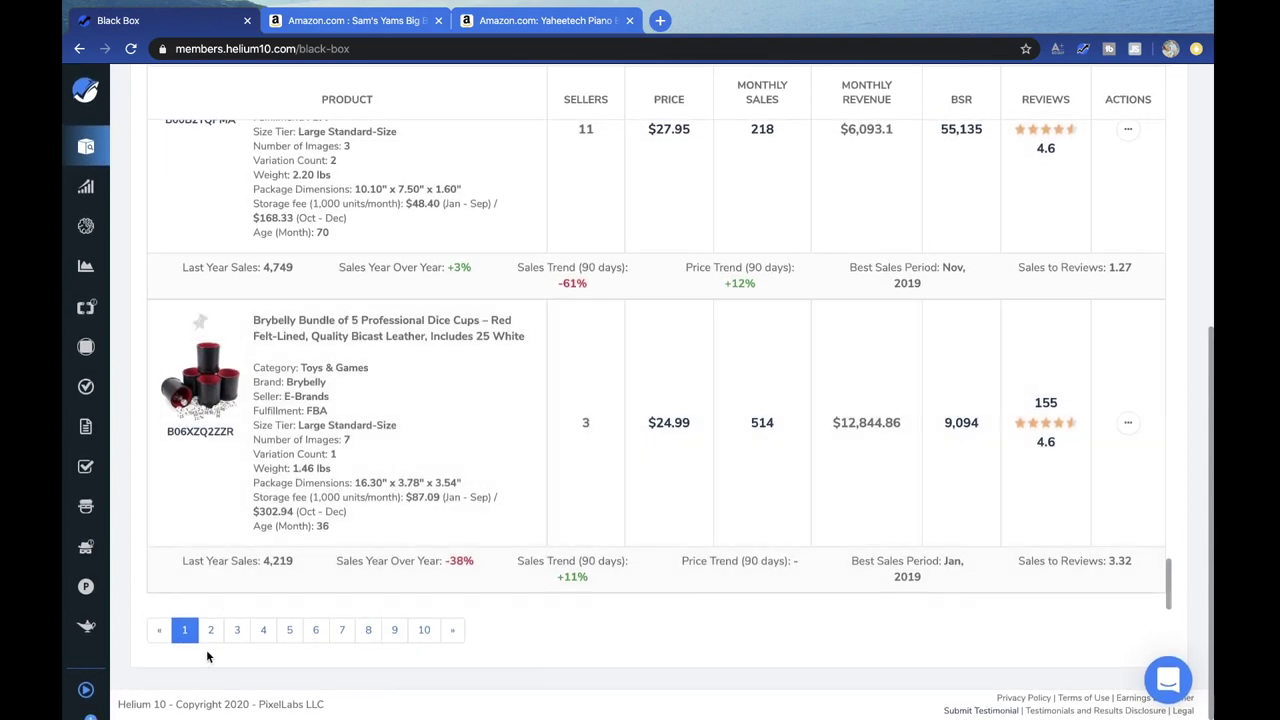
{"action": "scroll", "coordinate": [134, 553], "scroll_direction": "up", "scroll_amount": 1}
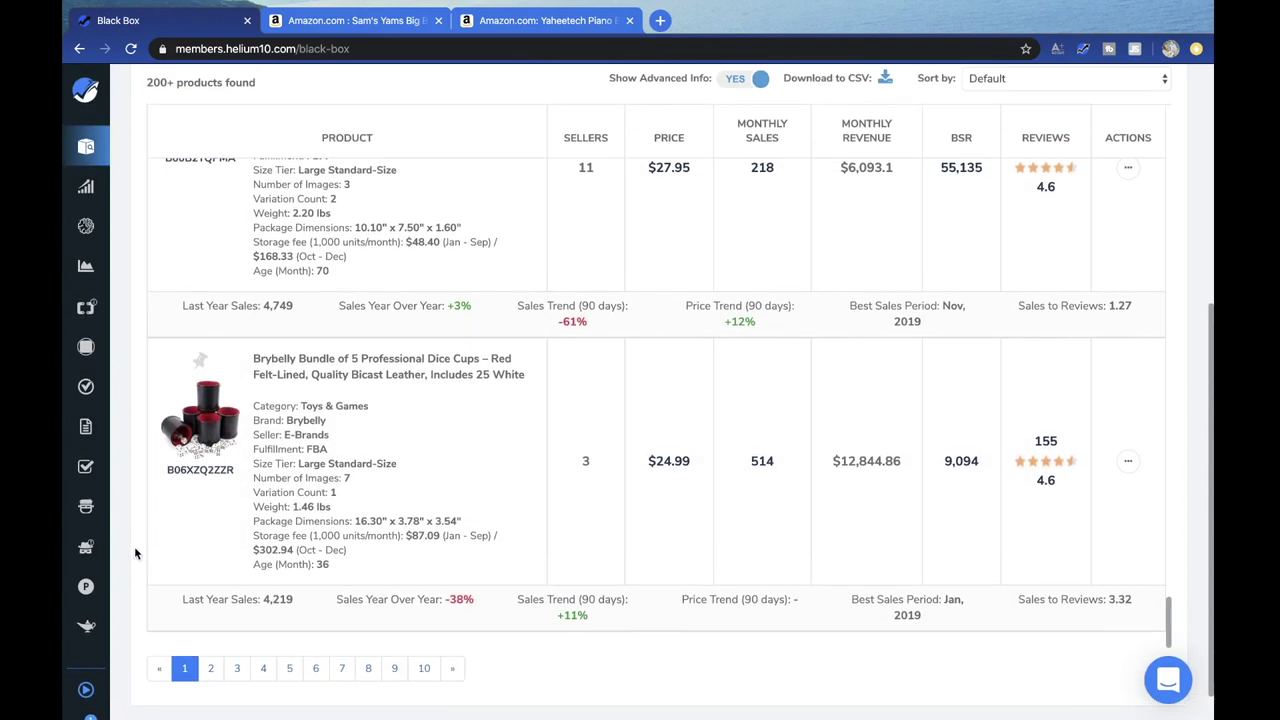
{"action": "scroll", "coordinate": [134, 553], "scroll_direction": "down", "scroll_amount": 1}
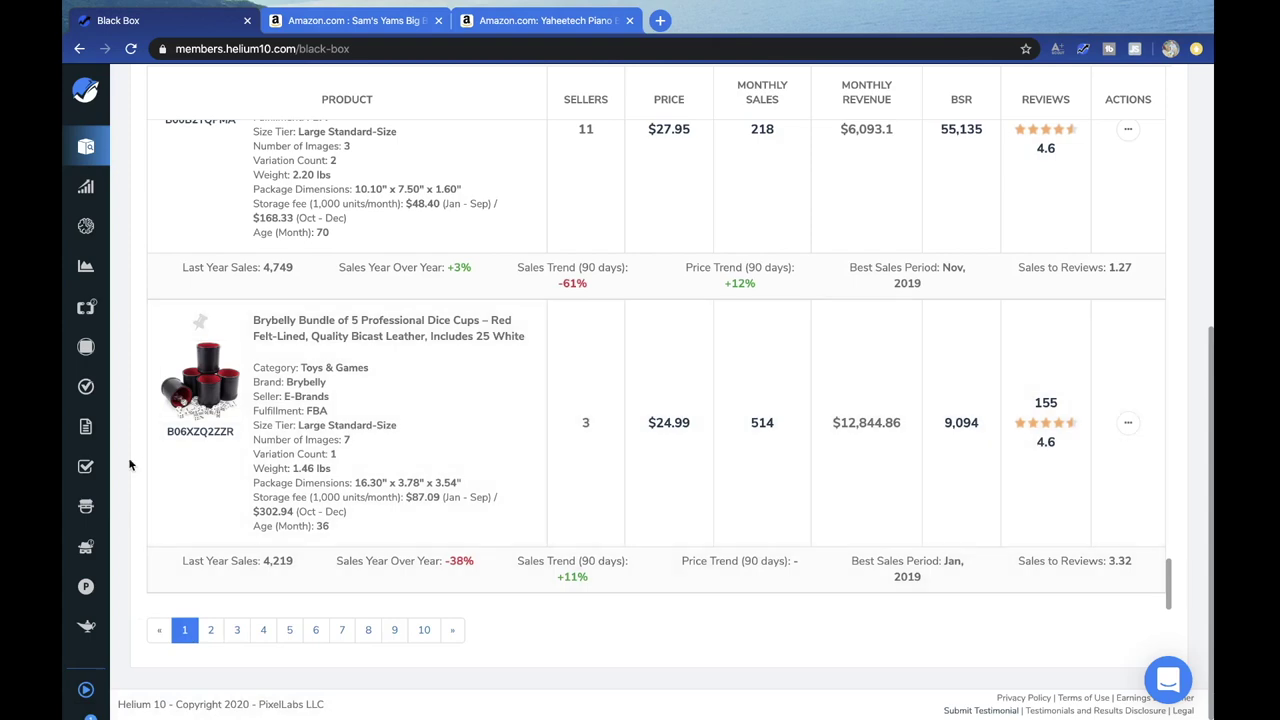
- Open page 8 of the product results and review its first products, starting with the 1957 Chevy Bel Air
{"action": "left_click", "coordinate": [367, 636]}
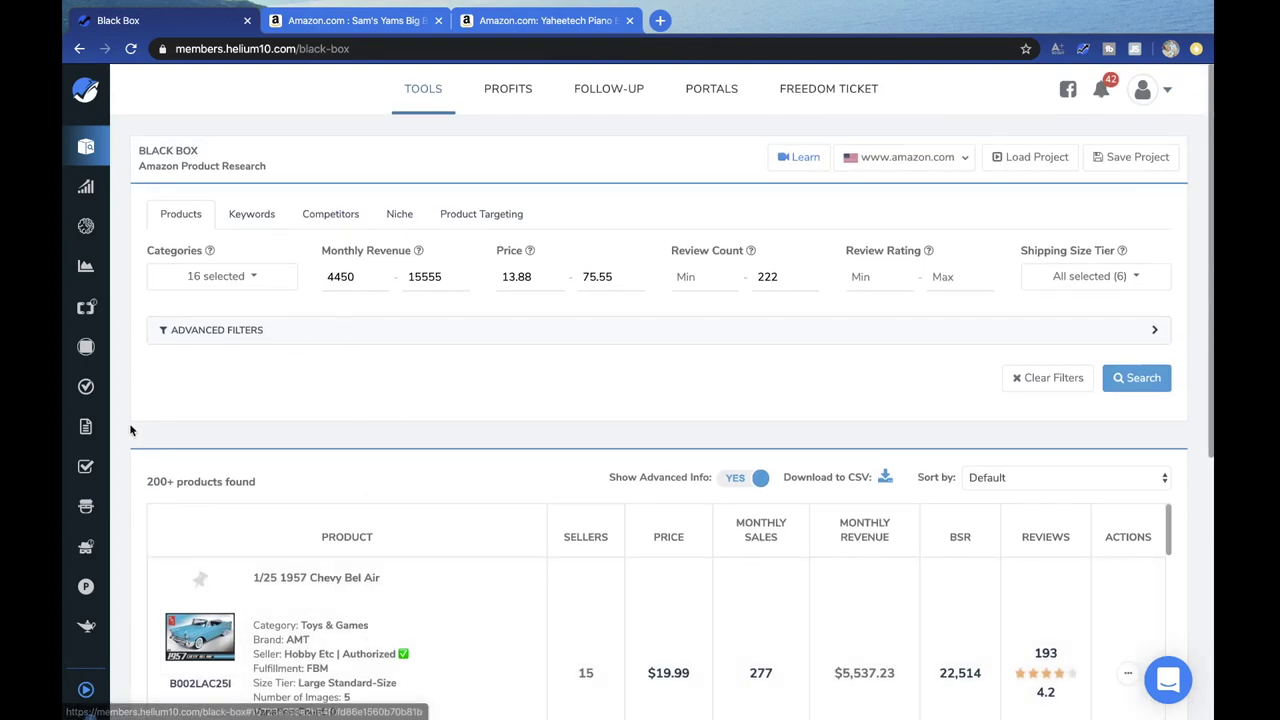
{"action": "scroll", "coordinate": [122, 493], "scroll_direction": "down", "scroll_amount": 3}
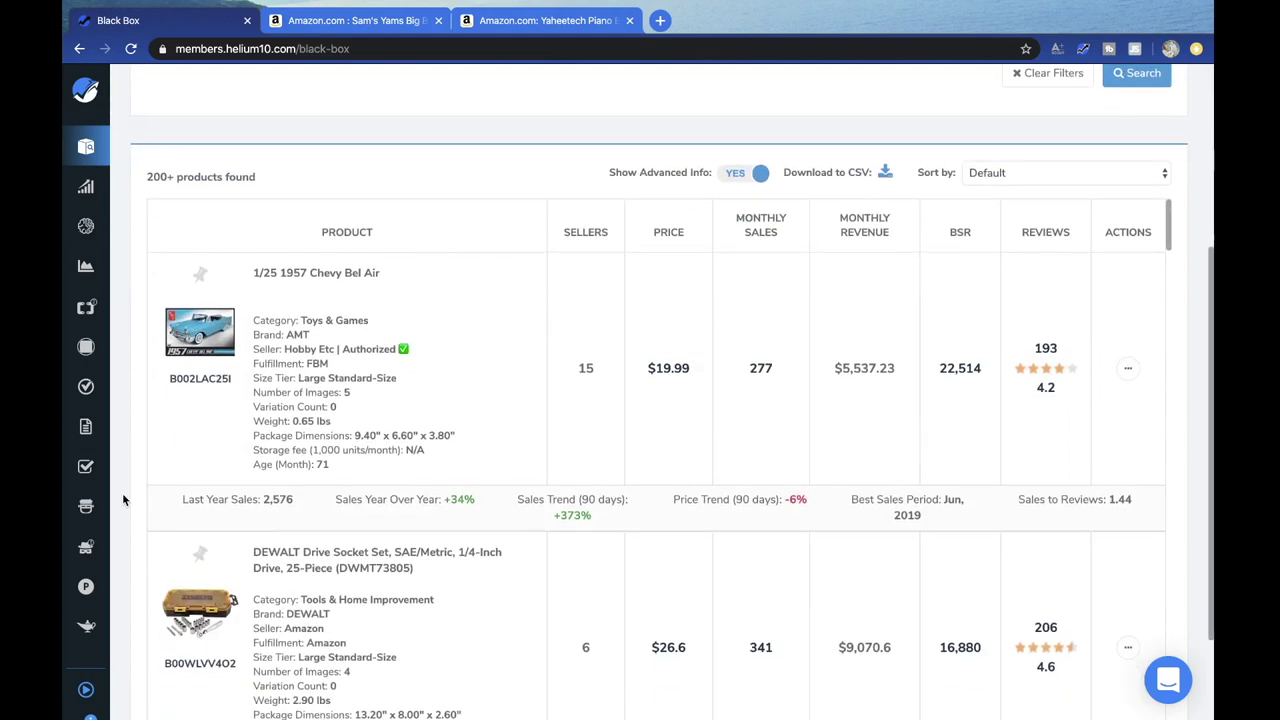
{"action": "scroll", "coordinate": [122, 493], "scroll_direction": "down", "scroll_amount": 2}
{"action": "scroll", "coordinate": [125, 505], "scroll_direction": "up", "scroll_amount": 3}
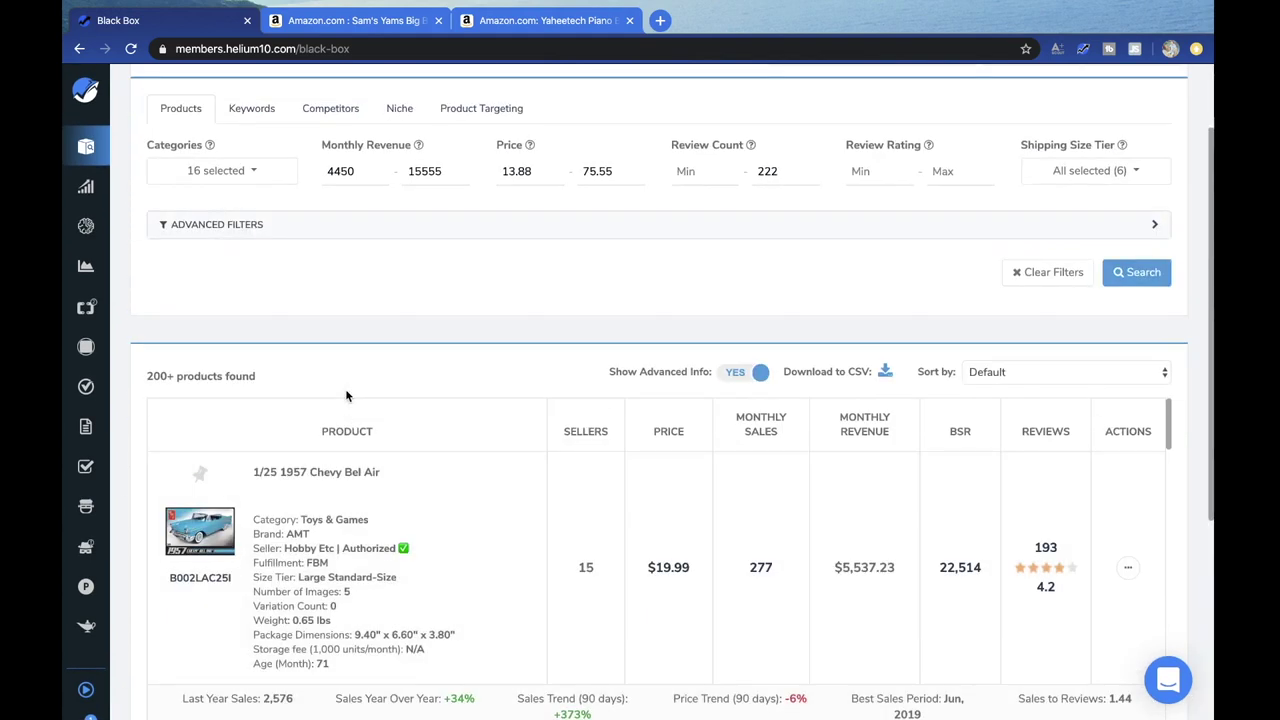
{"action": "scroll", "coordinate": [345, 390], "scroll_direction": "down", "scroll_amount": 6}
{"action": "scroll", "coordinate": [345, 390], "scroll_direction": "down", "scroll_amount": 6}
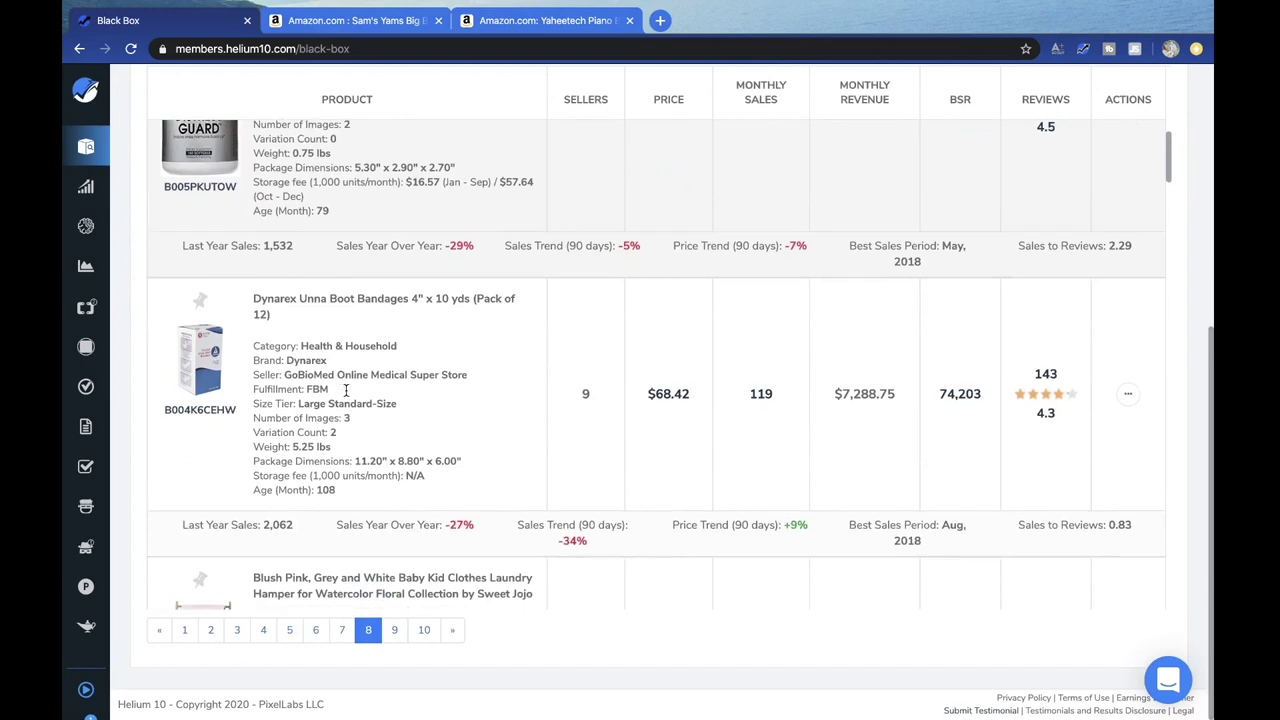
- Examine the page 8 results from the Sweet Jojo laundry hamper through the Clonex Clone Solution, comparing prices, reviews, sales and trends
{"action": "scroll", "coordinate": [345, 390], "scroll_direction": "down", "scroll_amount": 2}
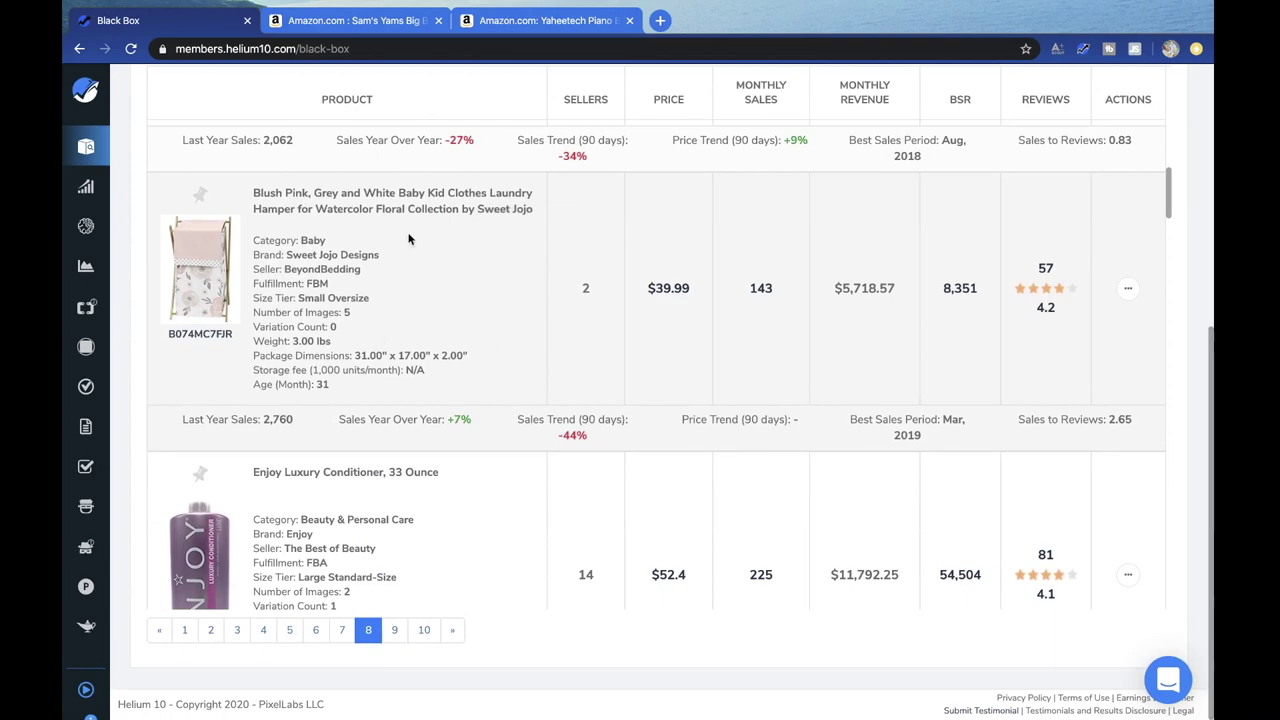
{"action": "scroll", "coordinate": [426, 288], "scroll_direction": "down", "scroll_amount": 4}
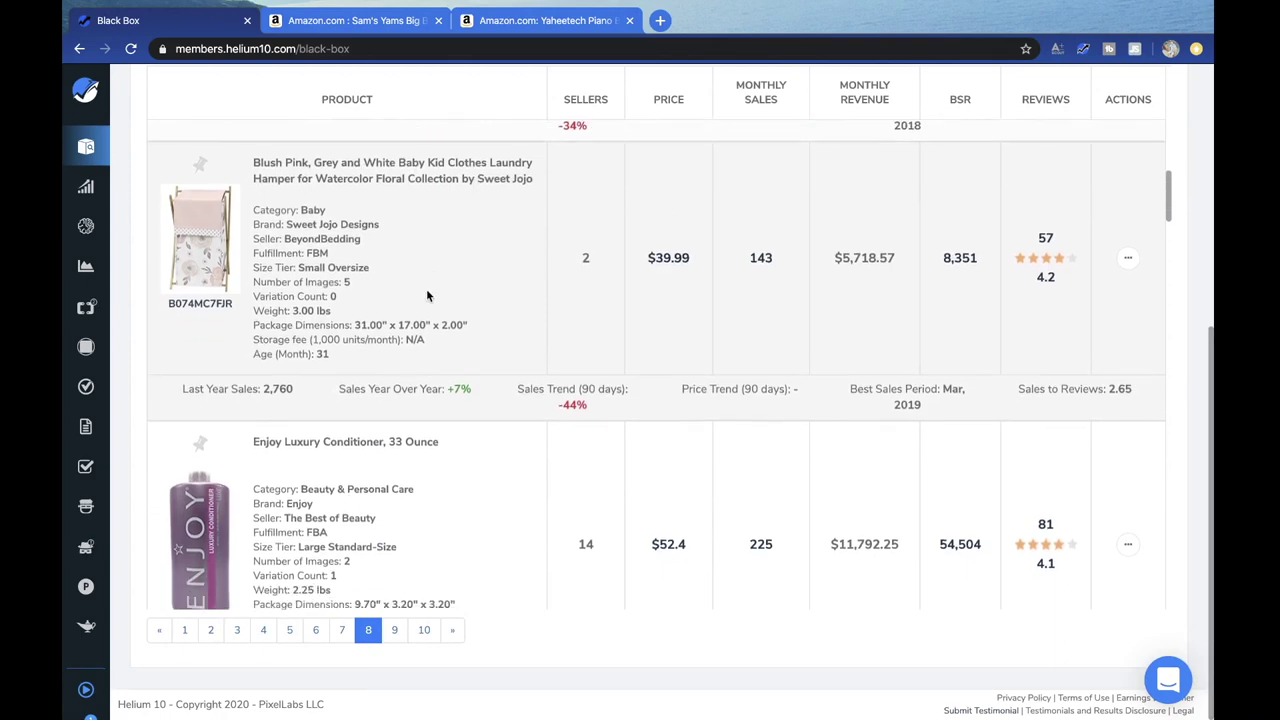
{"action": "scroll", "coordinate": [426, 288], "scroll_direction": "up", "scroll_amount": 4}
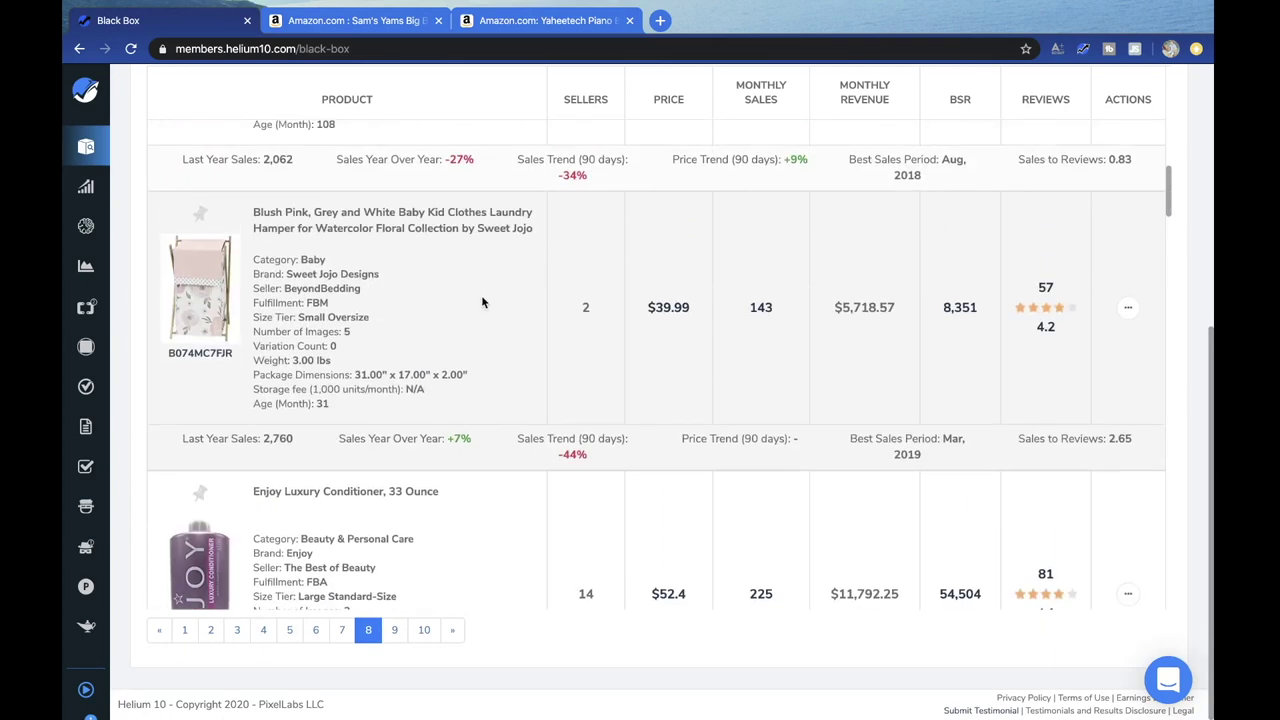
{"action": "scroll", "coordinate": [481, 295], "scroll_direction": "down", "scroll_amount": 5}
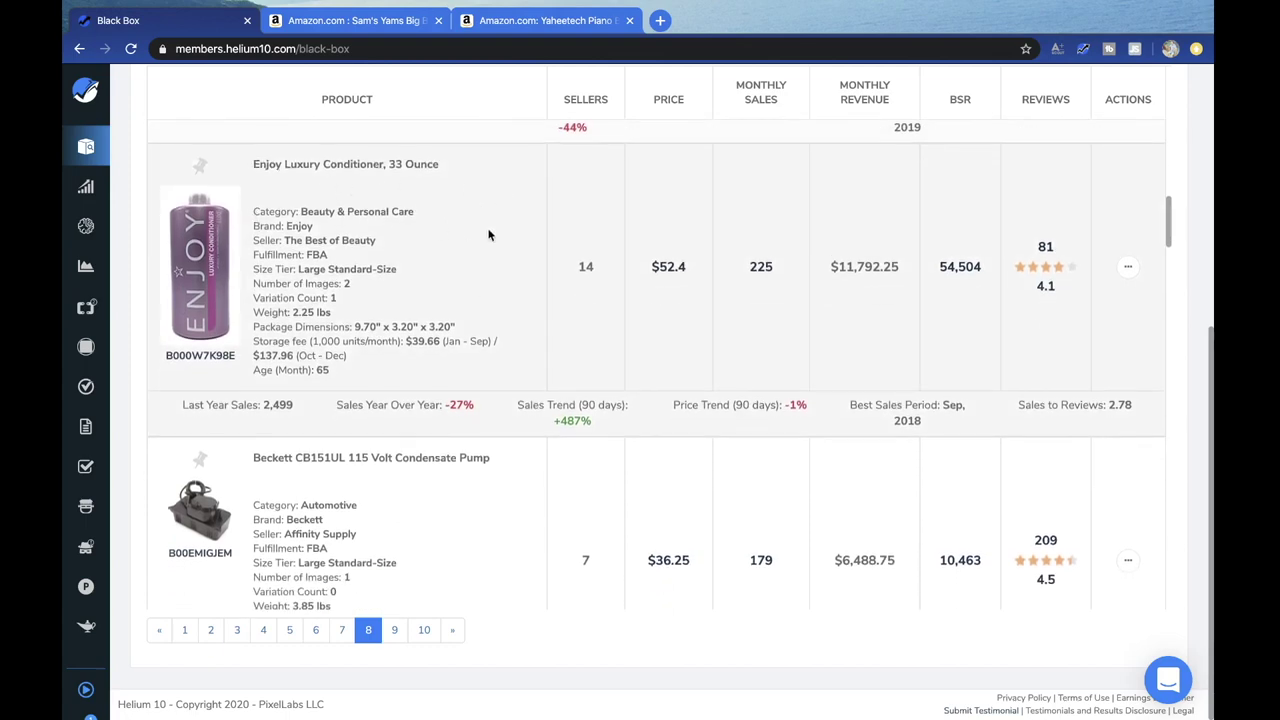
{"action": "scroll", "coordinate": [471, 290], "scroll_direction": "down", "scroll_amount": 5}
{"action": "scroll", "coordinate": [471, 290], "scroll_direction": "up", "scroll_amount": 1}
{"action": "scroll", "coordinate": [438, 356], "scroll_direction": "down", "scroll_amount": 1}
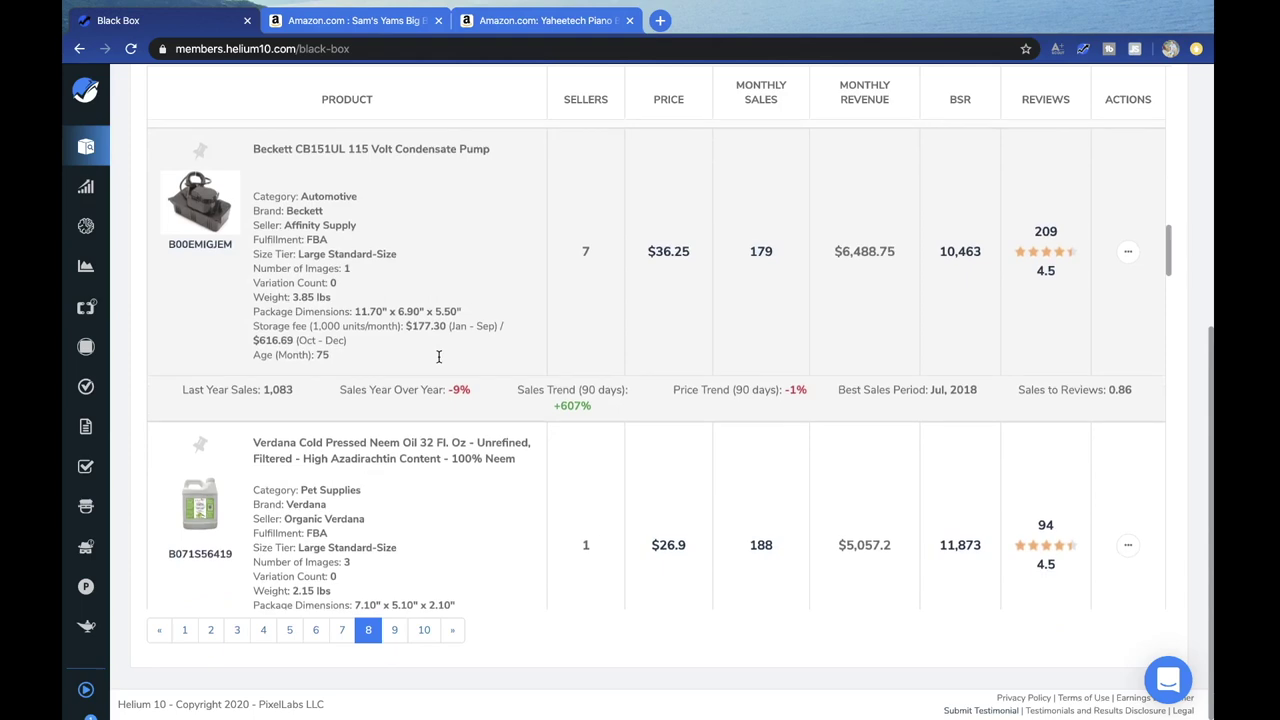
{"action": "scroll", "coordinate": [438, 355], "scroll_direction": "down", "scroll_amount": 3}
{"action": "scroll", "coordinate": [445, 362], "scroll_direction": "down", "scroll_amount": 3}
{"action": "scroll", "coordinate": [452, 372], "scroll_direction": "down", "scroll_amount": 7}
{"action": "scroll", "coordinate": [452, 372], "scroll_direction": "up", "scroll_amount": 3}
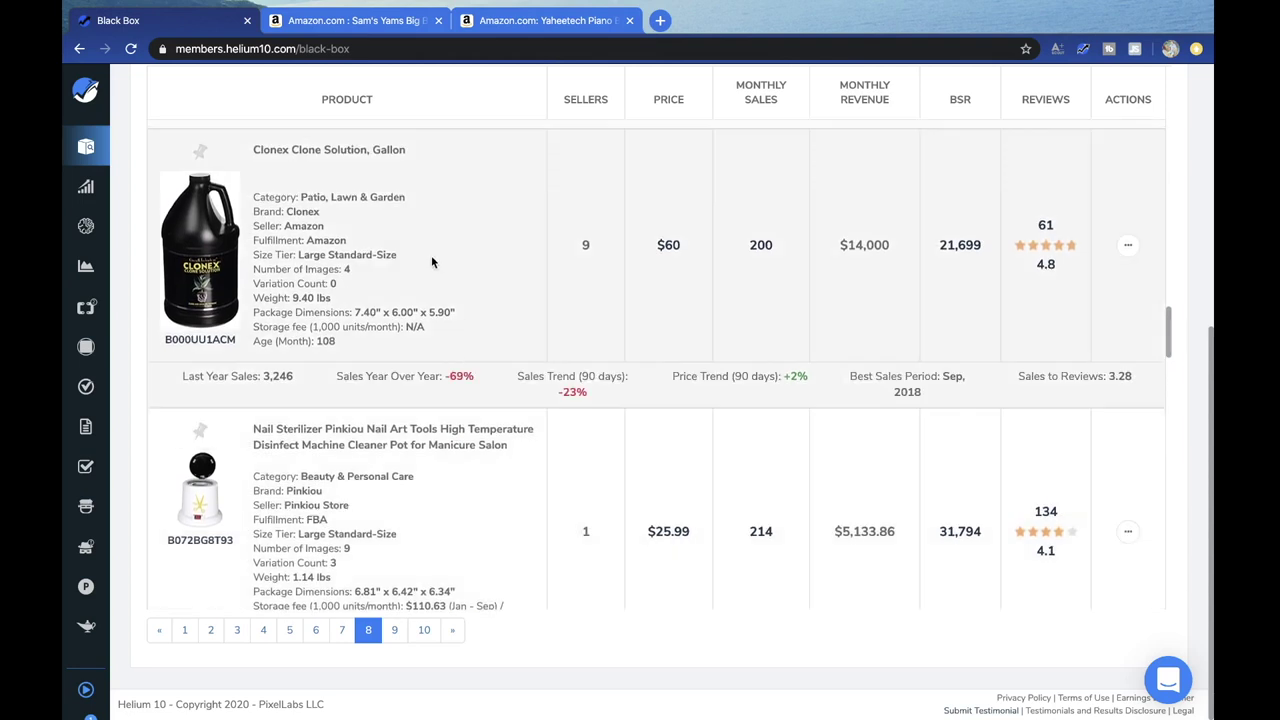
- Review the Pinkiou nail sterilizer result, highlighting its category, and open its Amazon listing in a new tab
{"action": "scroll", "coordinate": [408, 367], "scroll_direction": "down", "scroll_amount": 2}
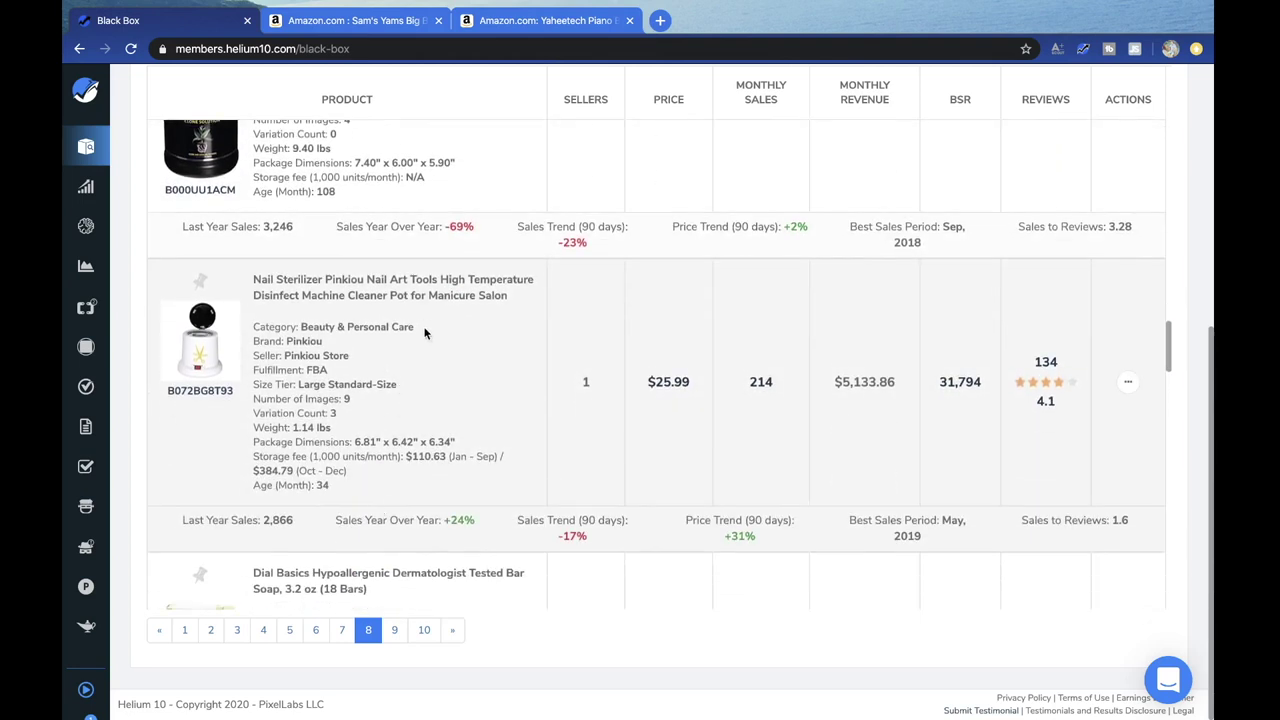
{"action": "left_click_drag", "start_coordinate": [424, 333], "coordinate": [317, 328]}
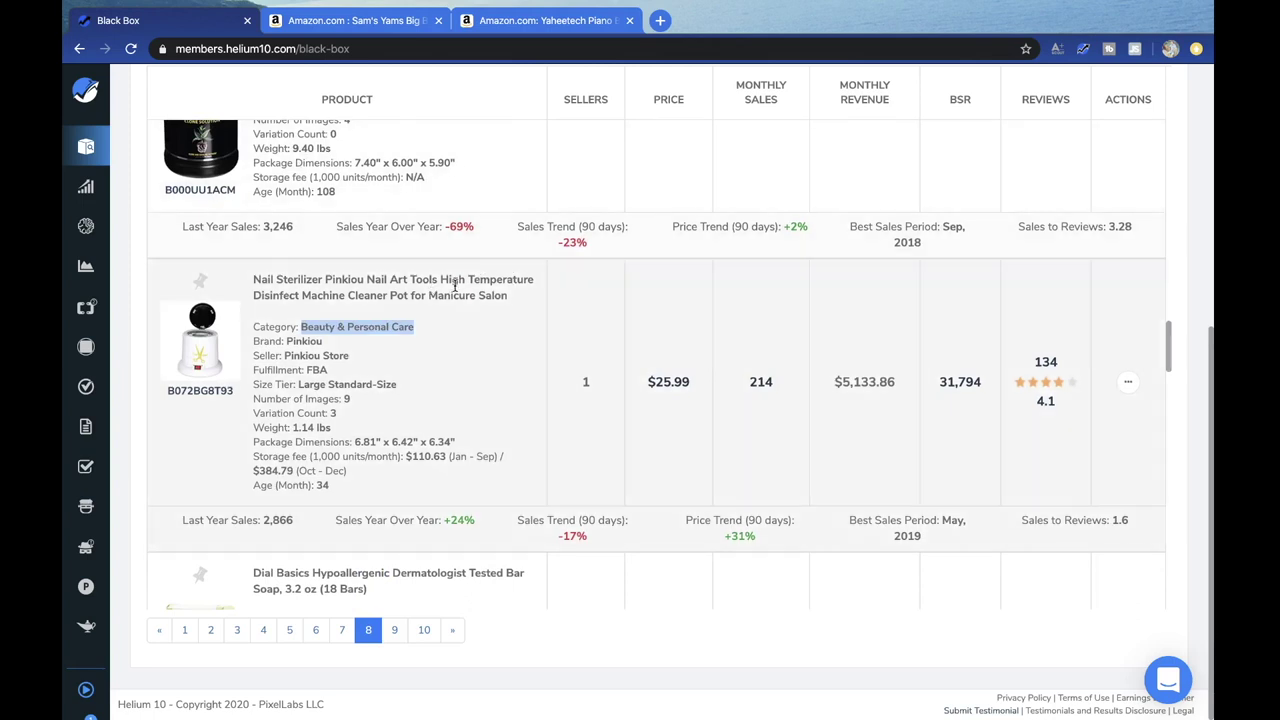
{"action": "left_click", "coordinate": [459, 346]}
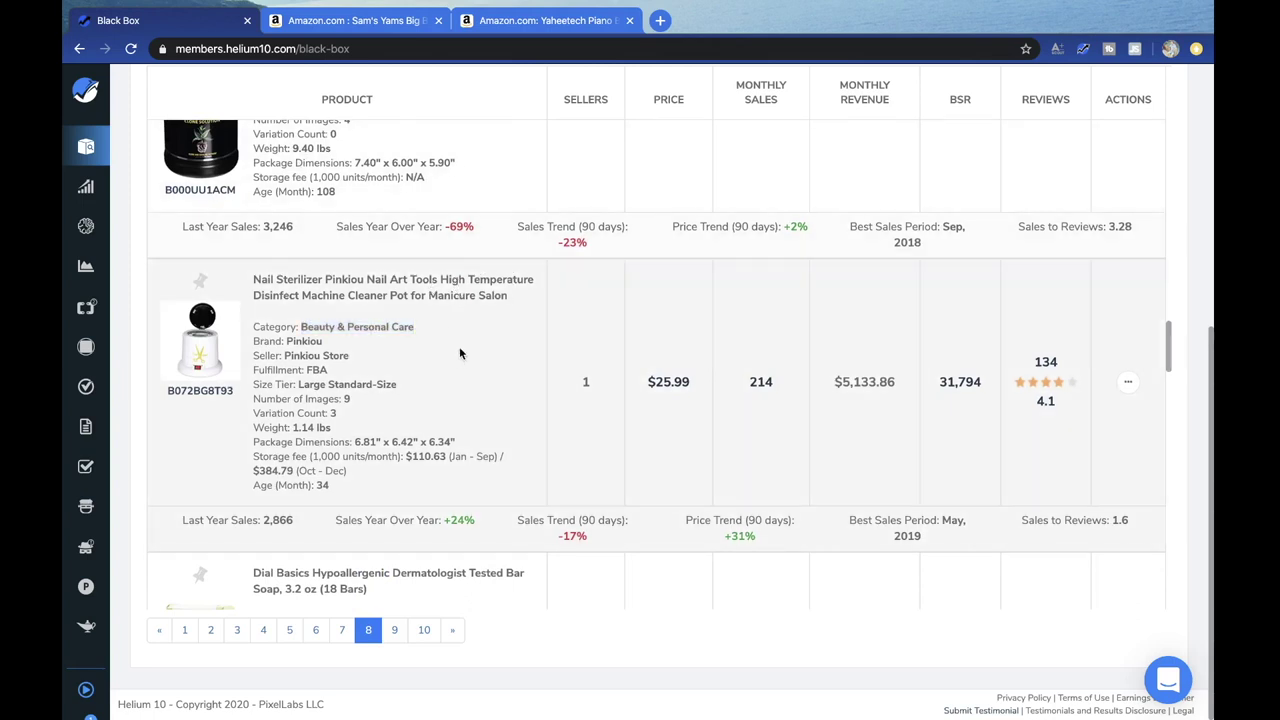
{"action": "right_click", "coordinate": [205, 360]}
{"action": "left_click", "coordinate": [247, 363]}
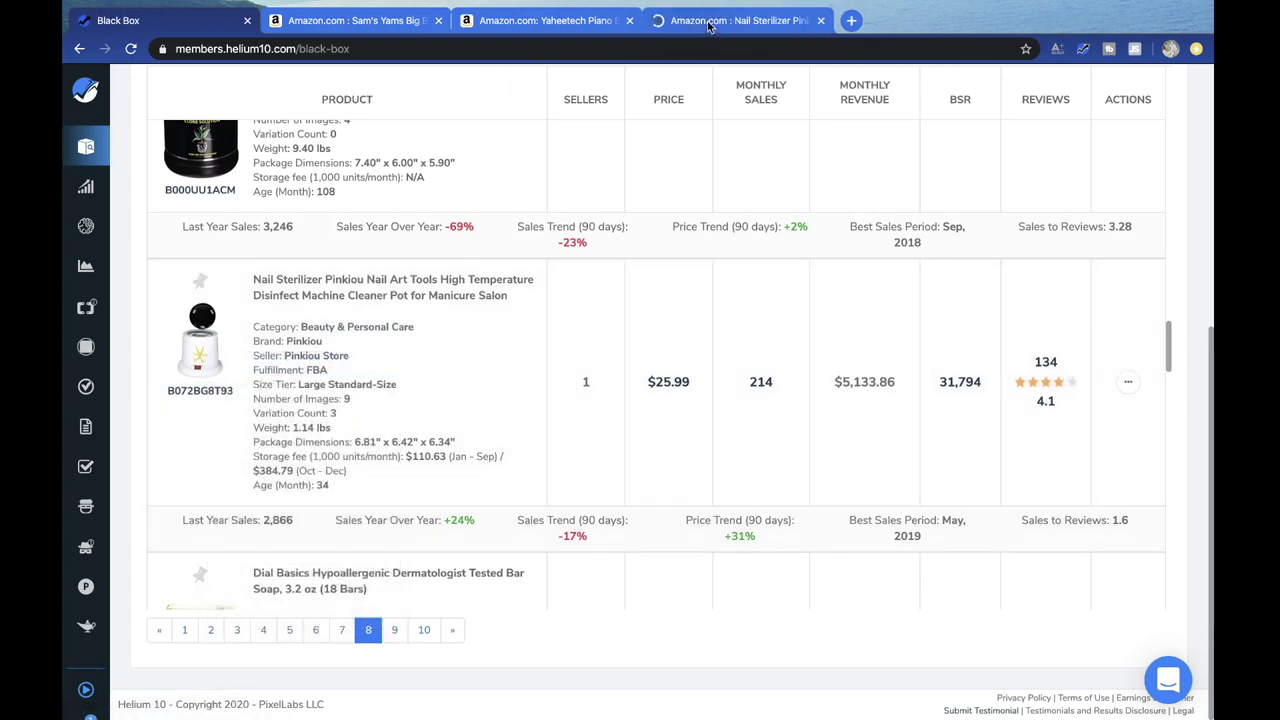
{"action": "left_click", "coordinate": [708, 22]}
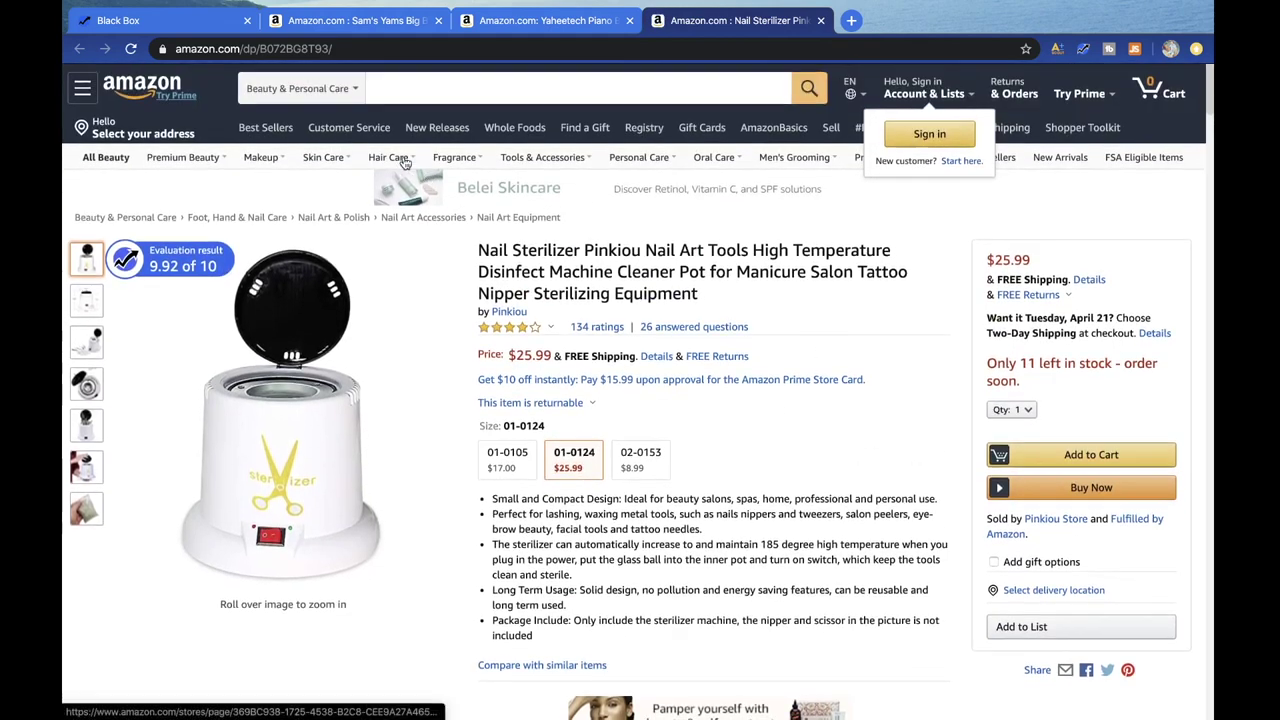
- Search Amazon in All Departments for "Nail Sterilizer", copying the phrase from the listing title
{"action": "left_click", "coordinate": [300, 88]}
{"action": "scroll", "coordinate": [285, 150], "scroll_direction": "up", "scroll_amount": 3}
{"action": "left_click", "coordinate": [285, 11]}
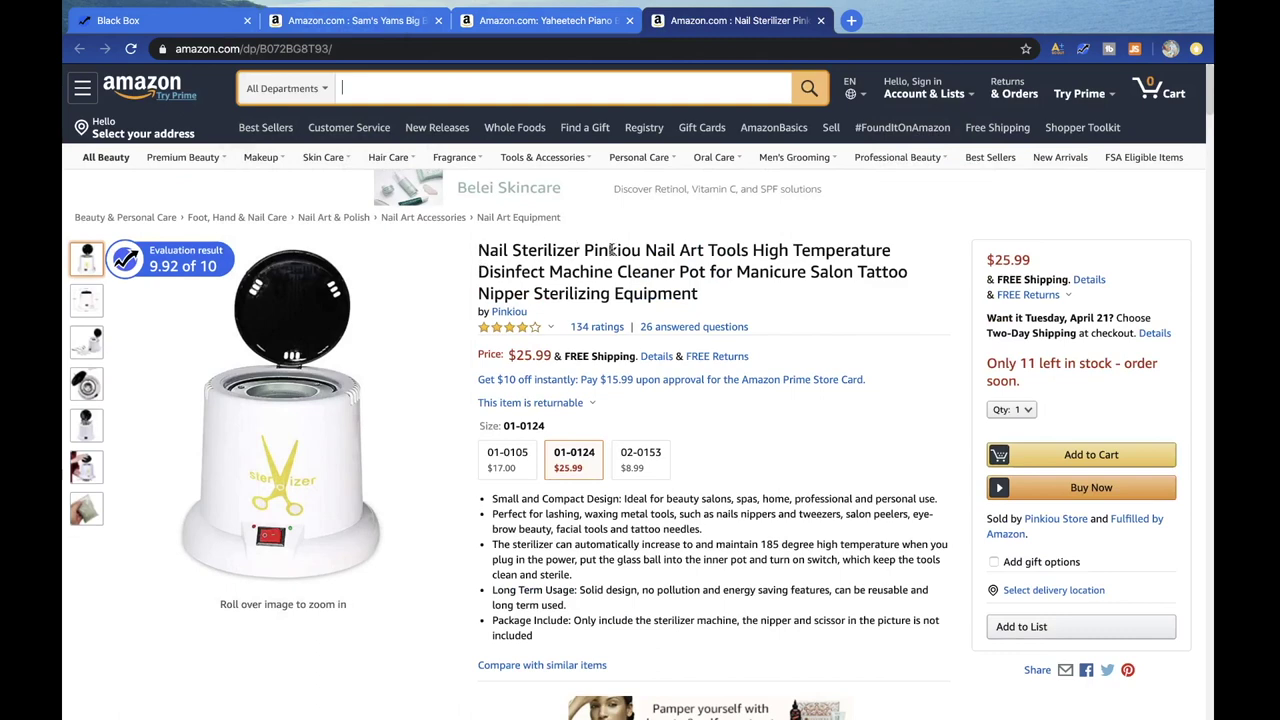
{"action": "left_click_drag", "start_coordinate": [493, 249], "coordinate": [578, 247]}
{"action": "key", "text": "ctrl+c"}
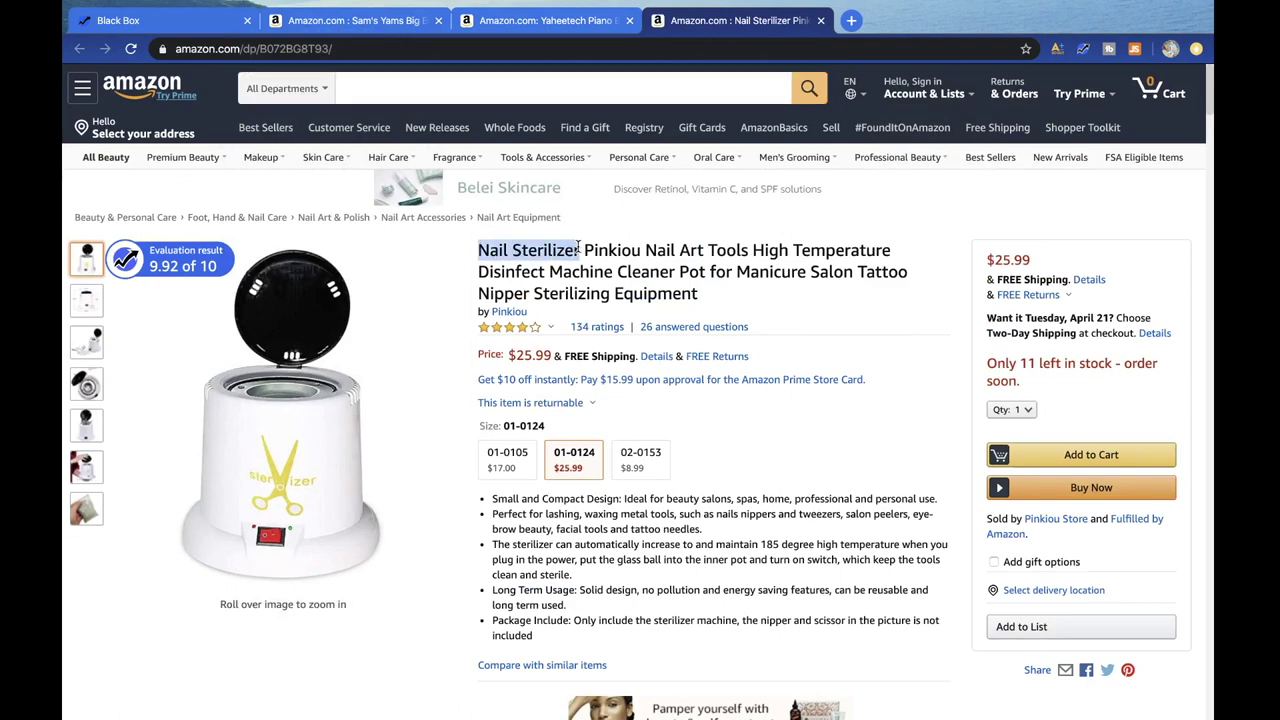
{"action": "left_click", "coordinate": [414, 90]}
{"action": "key", "text": "ctrl+v"}
{"action": "left_click", "coordinate": [810, 89]}
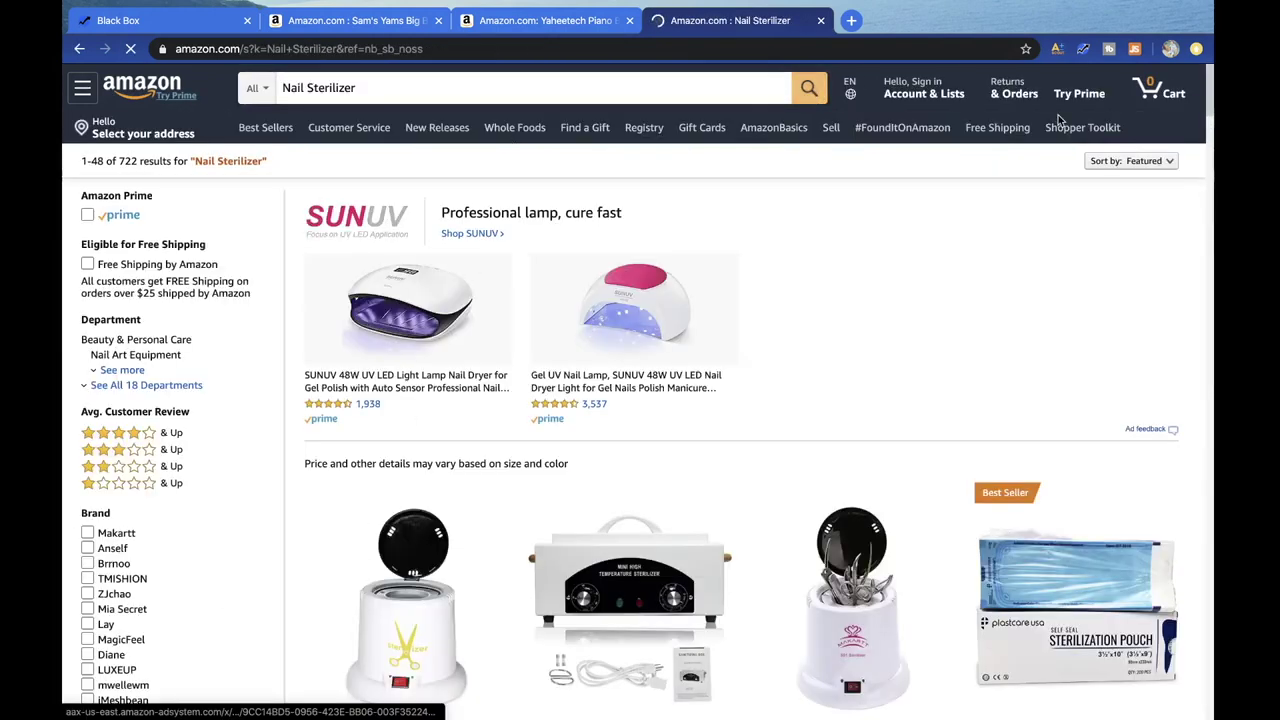
- Run Jungle Scout on the nail sterilizer search results and examine the average monthly sales and average price by highlighting them
{"action": "left_click", "coordinate": [1134, 48]}
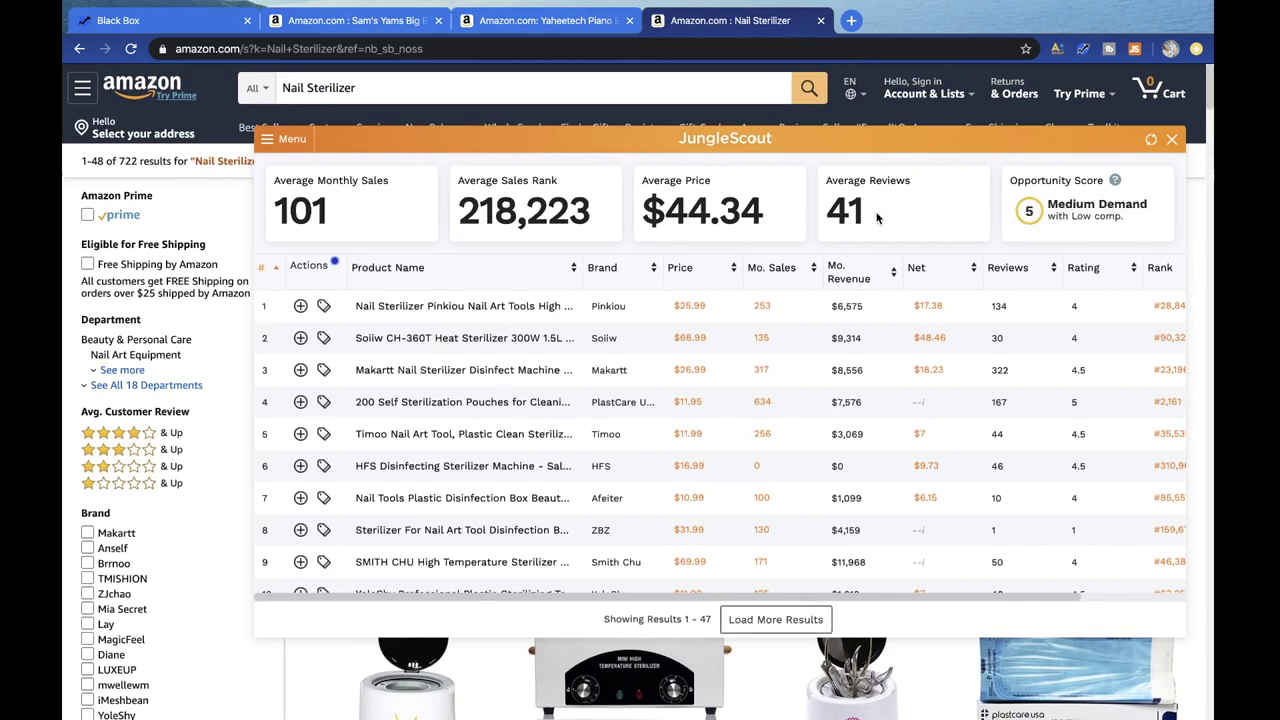
{"action": "left_click_drag", "start_coordinate": [872, 217], "coordinate": [646, 215]}
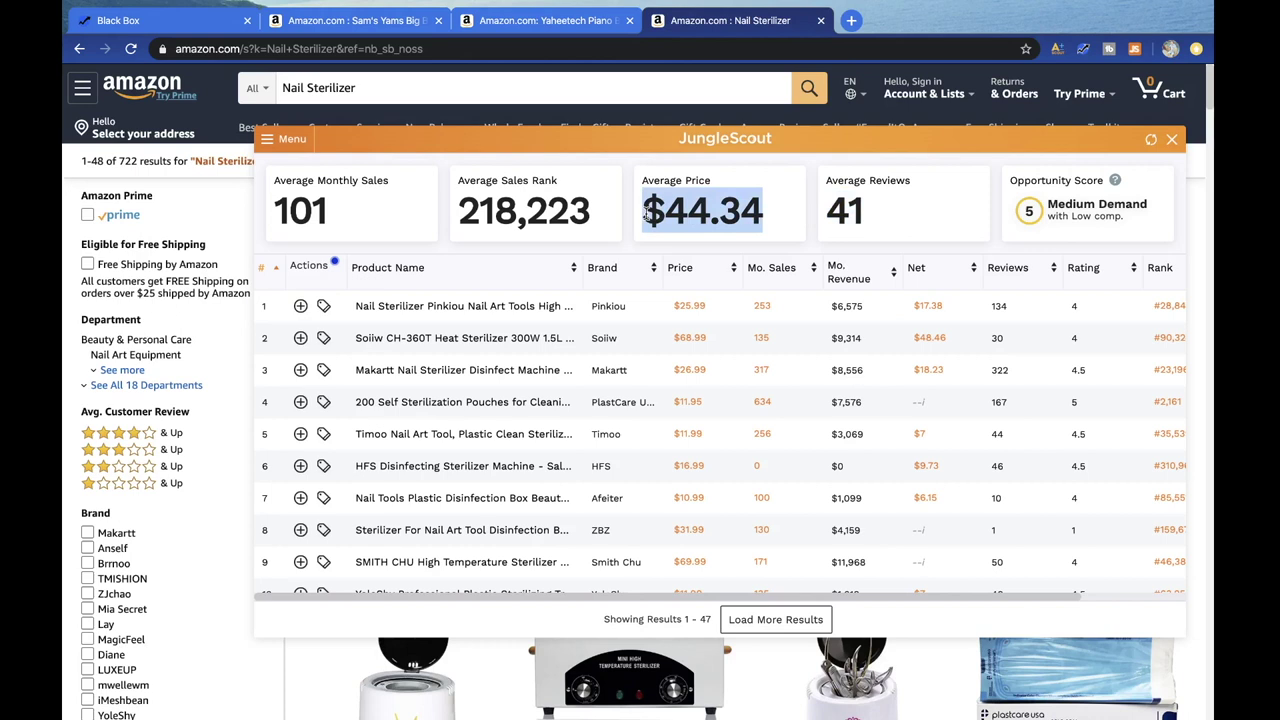
{"action": "left_click_drag", "start_coordinate": [339, 215], "coordinate": [263, 215]}
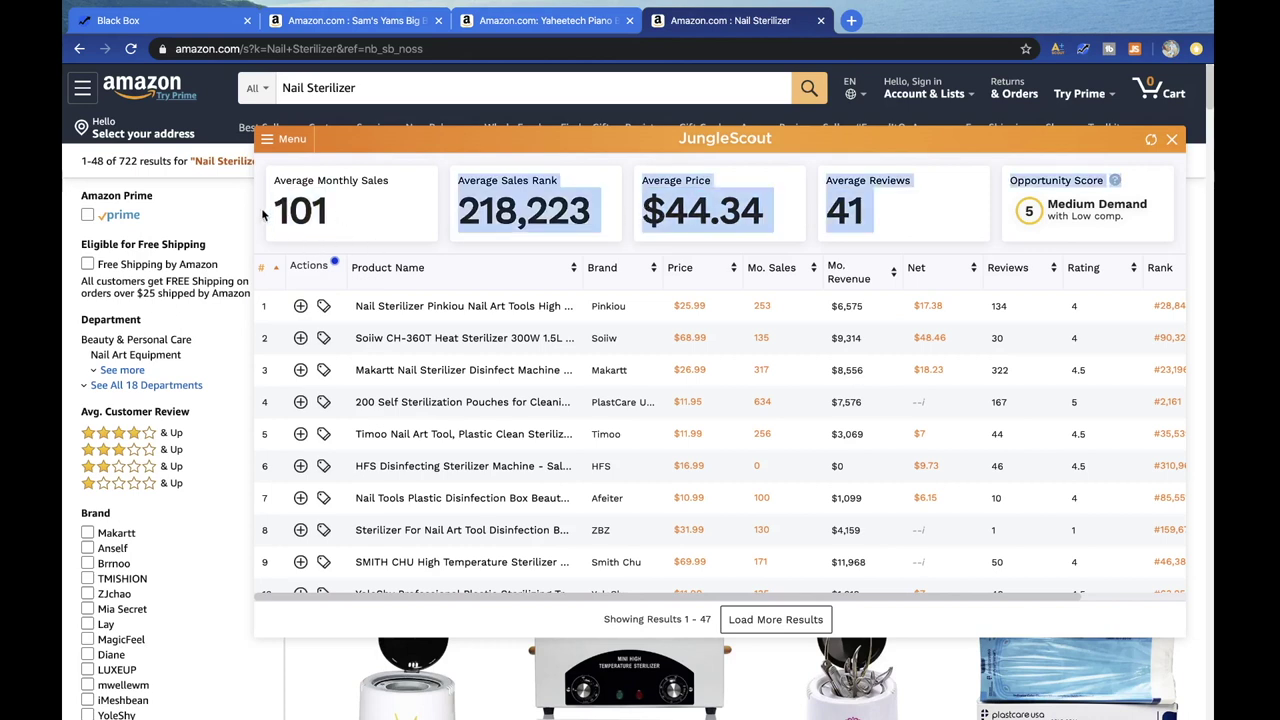
{"action": "left_click", "coordinate": [331, 210]}
{"action": "left_click_drag", "start_coordinate": [633, 214], "coordinate": [761, 212]}
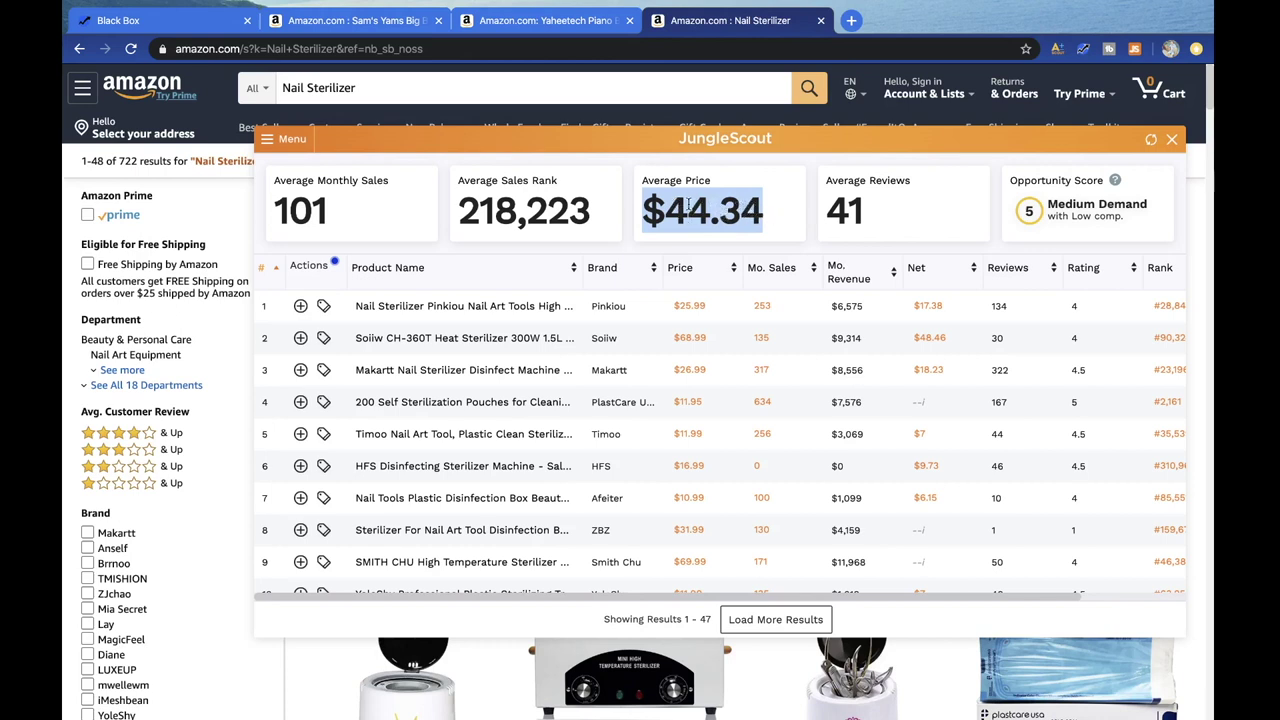
- Open the Pinkiou nail sterilizer's listing from the Jungle Scout product list
{"action": "mouse_move", "coordinate": [475, 310]}
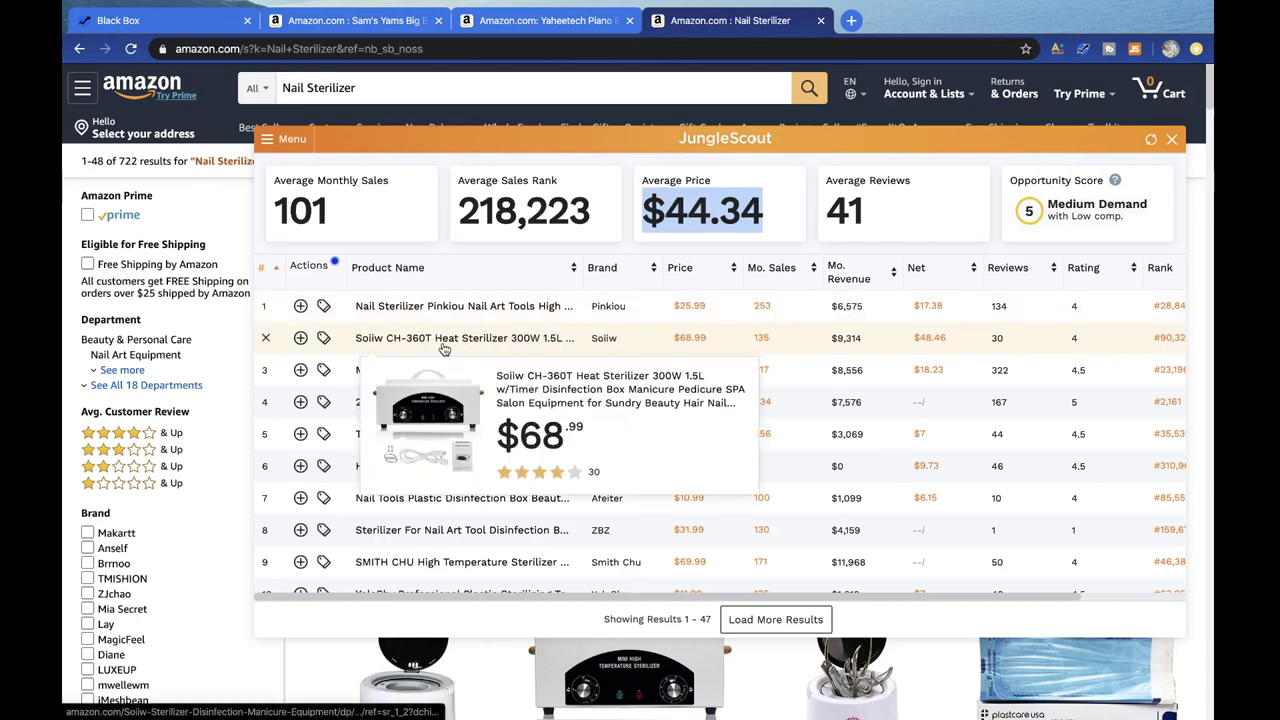
{"action": "mouse_move", "coordinate": [449, 374]}
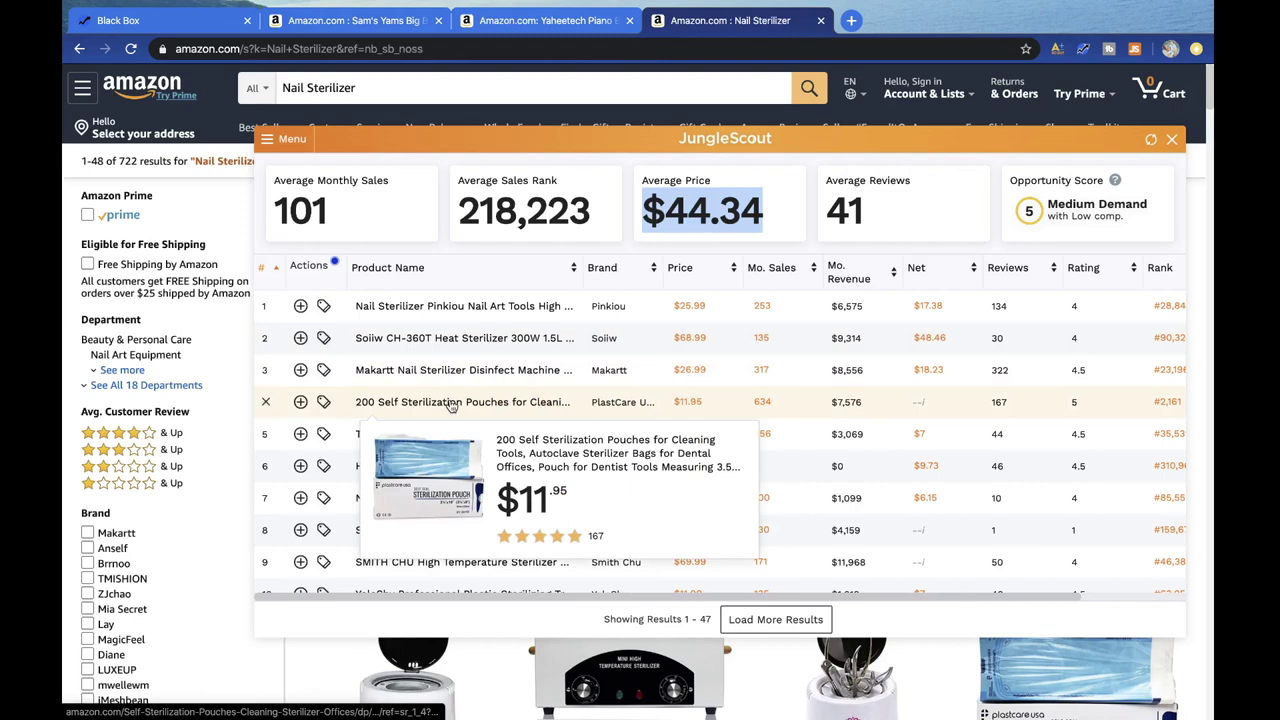
{"action": "left_click", "coordinate": [454, 314]}
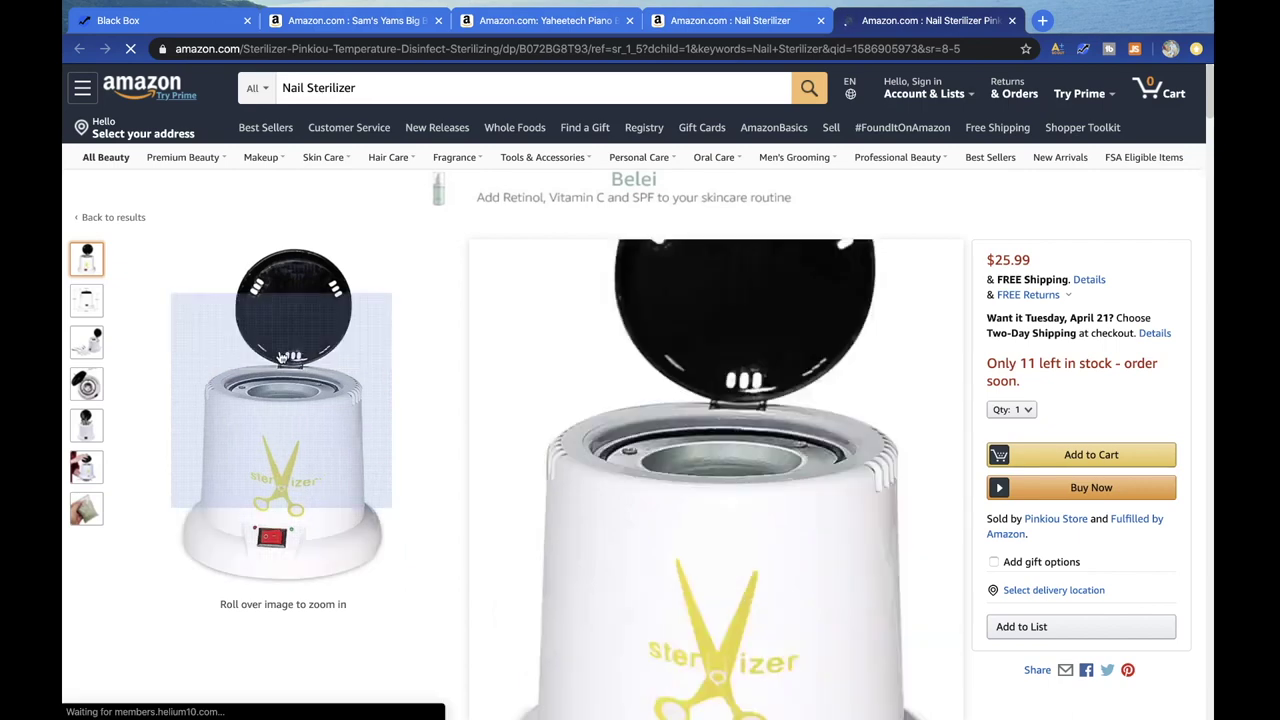
- Examine the Pinkiou listing's images, star rating and description, highlighting the bullet points and clearing the highlight
{"action": "mouse_move", "coordinate": [85, 305]}
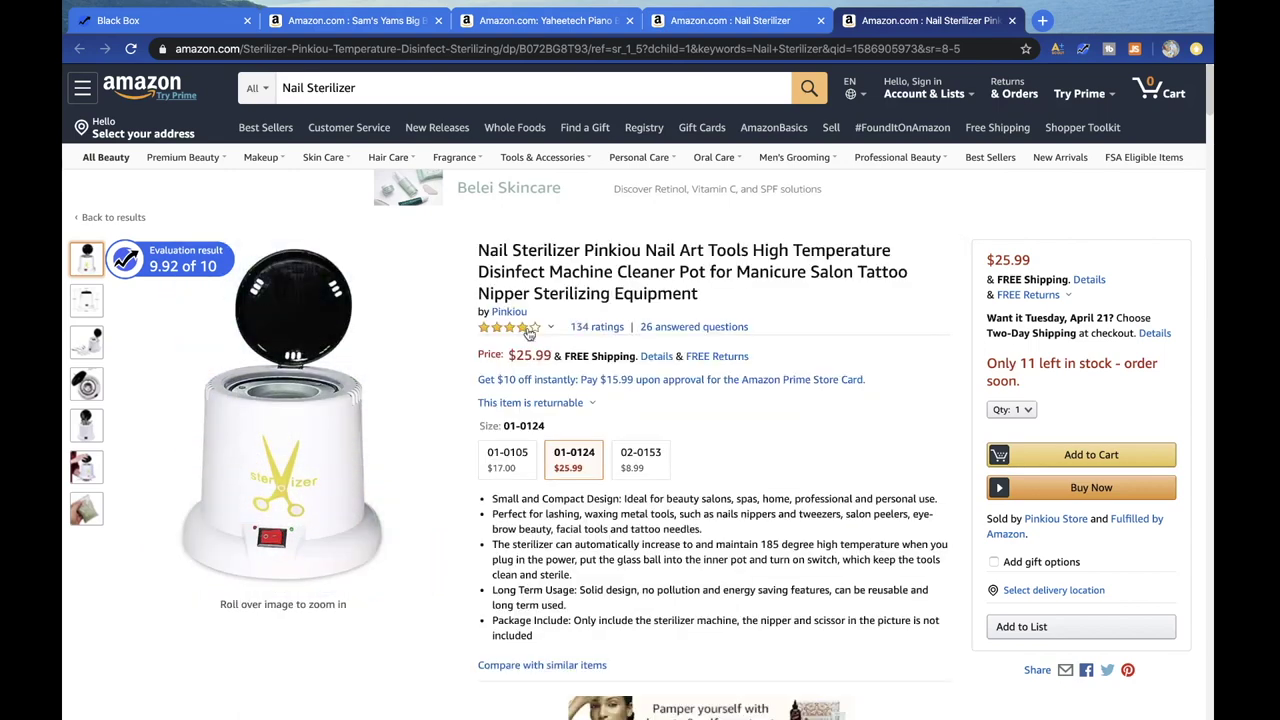
{"action": "mouse_move", "coordinate": [535, 333]}
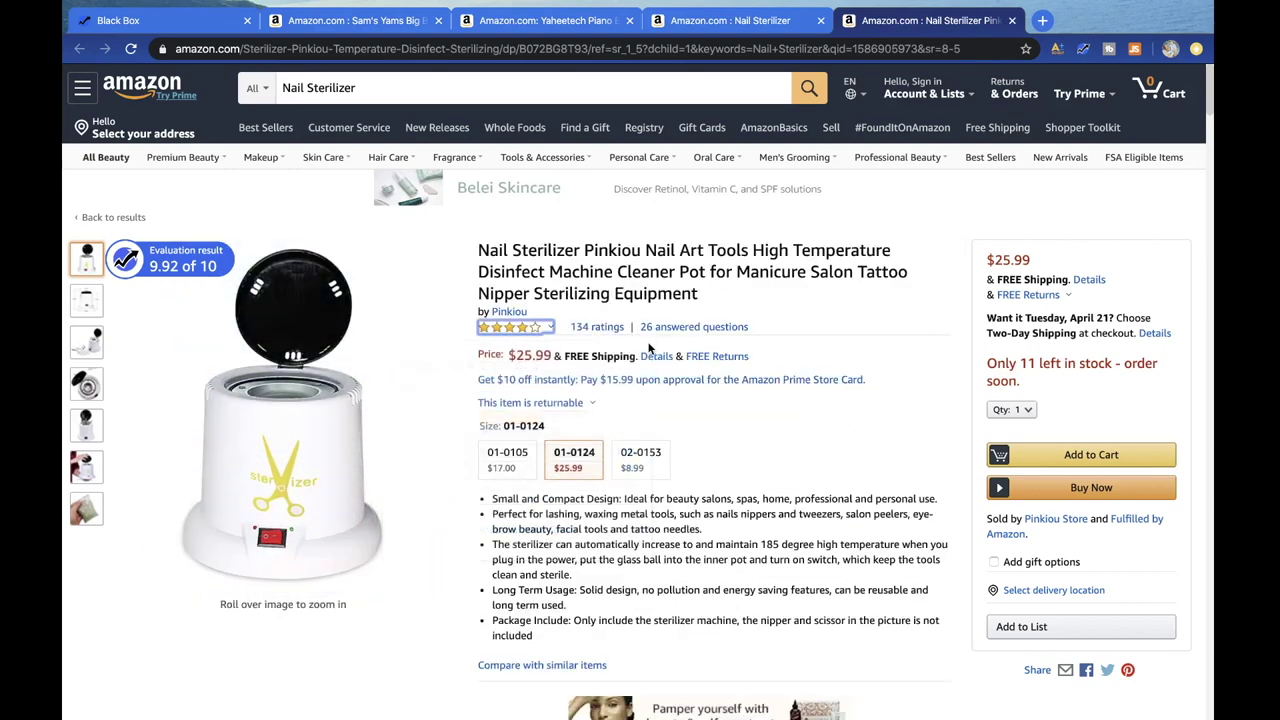
{"action": "scroll", "coordinate": [675, 465], "scroll_direction": "down", "scroll_amount": 2}
{"action": "scroll", "coordinate": [658, 511], "scroll_direction": "down", "scroll_amount": 4}
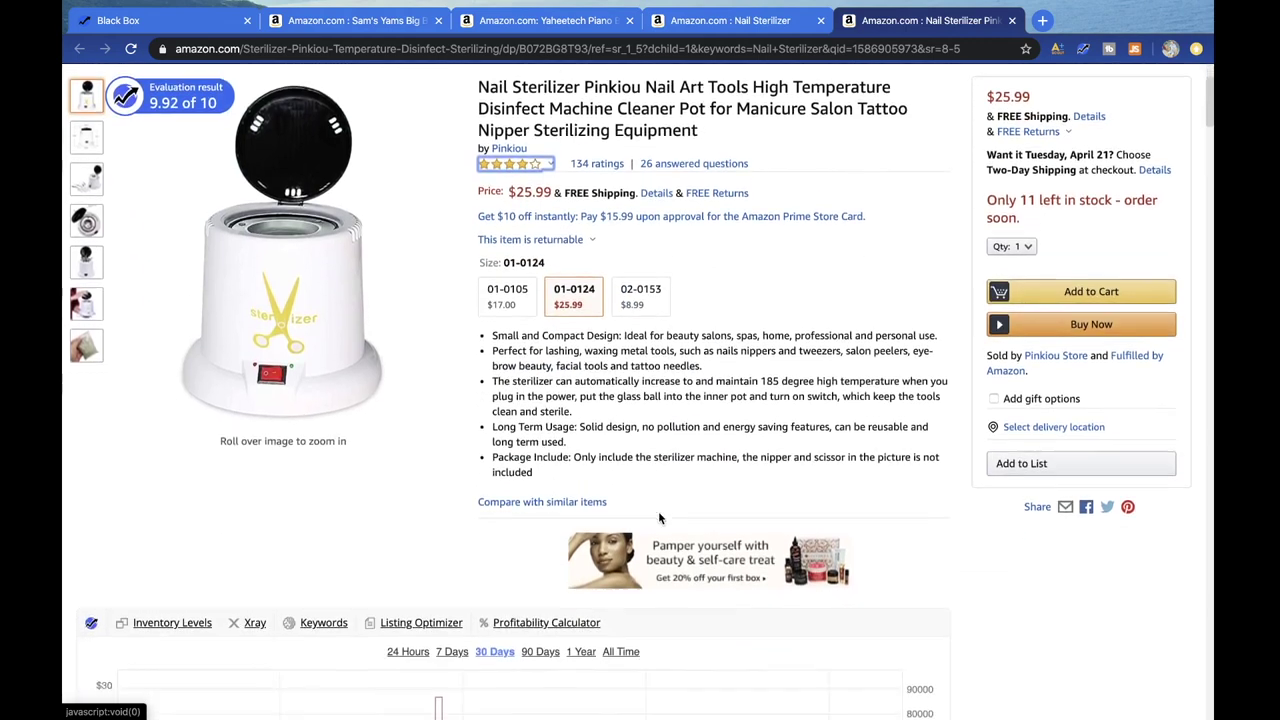
{"action": "left_click_drag", "start_coordinate": [493, 303], "coordinate": [617, 438]}
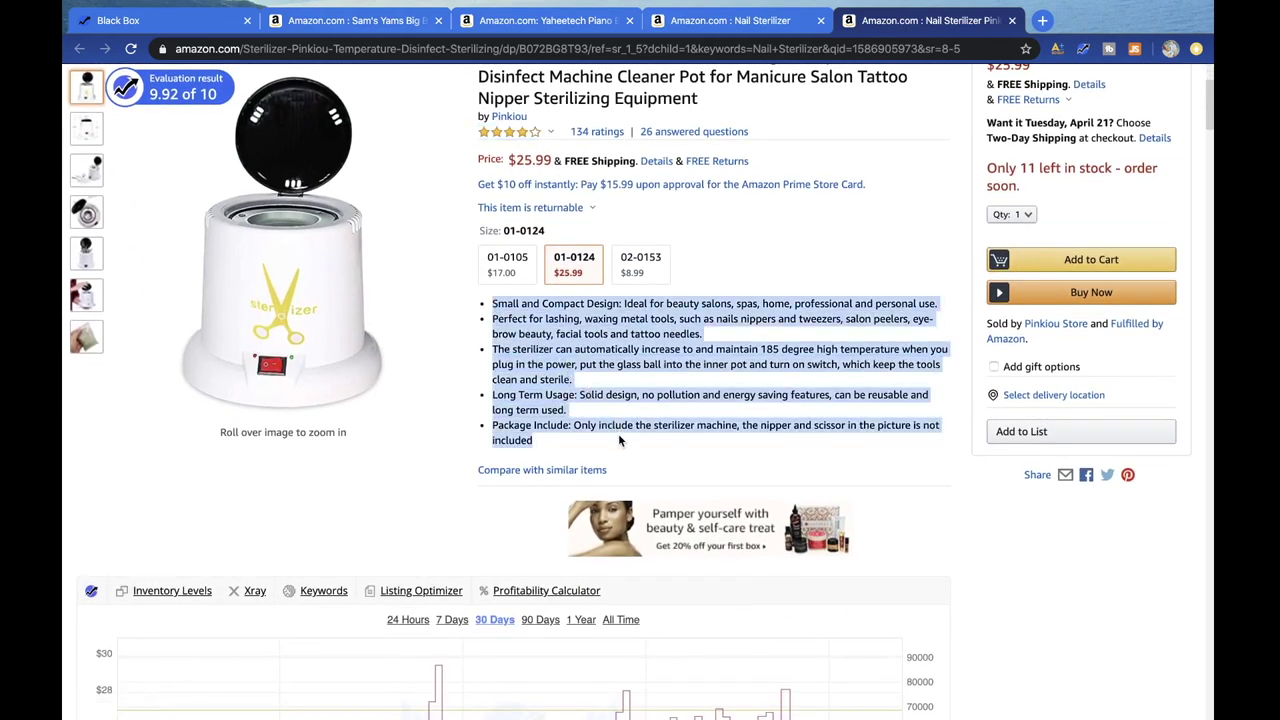
{"action": "left_click", "coordinate": [540, 391]}
{"action": "scroll", "coordinate": [540, 391], "scroll_direction": "up", "scroll_amount": 3}
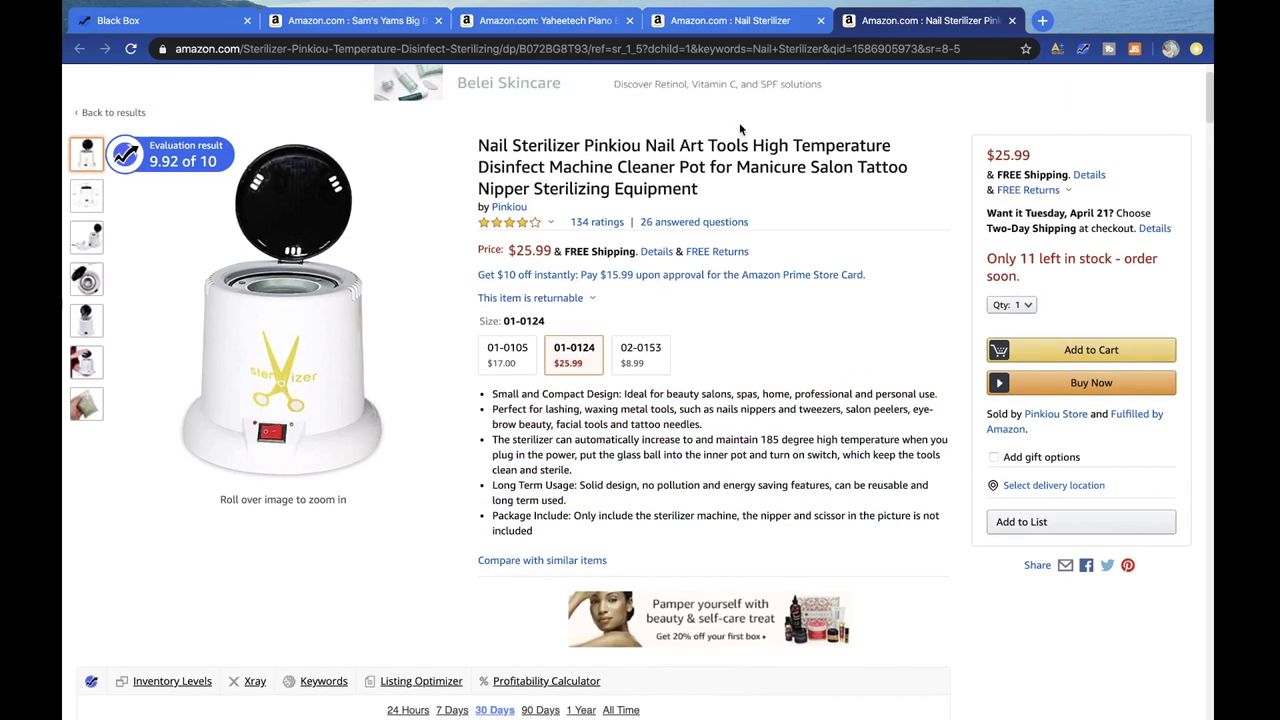
- Look through the Pinkiou sterilizer's remaining product images and close its listing page
{"action": "mouse_move", "coordinate": [98, 240]}
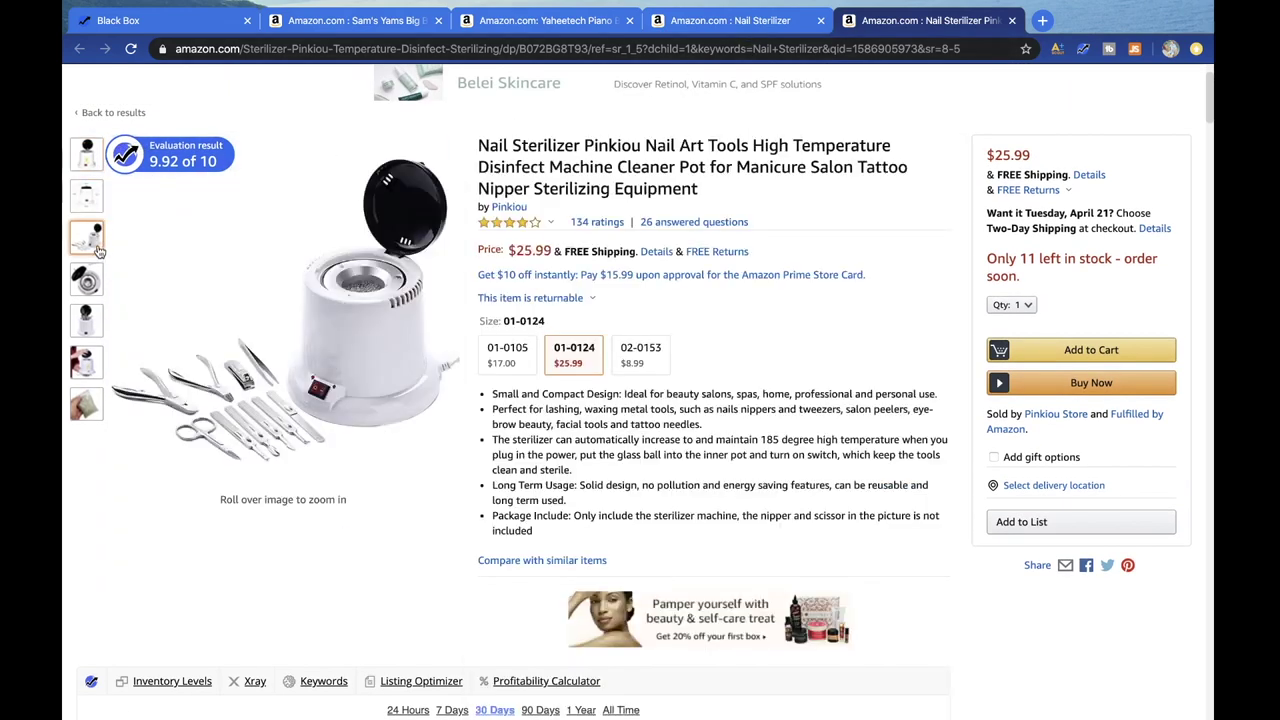
{"action": "mouse_move", "coordinate": [98, 282]}
{"action": "mouse_move", "coordinate": [86, 405]}
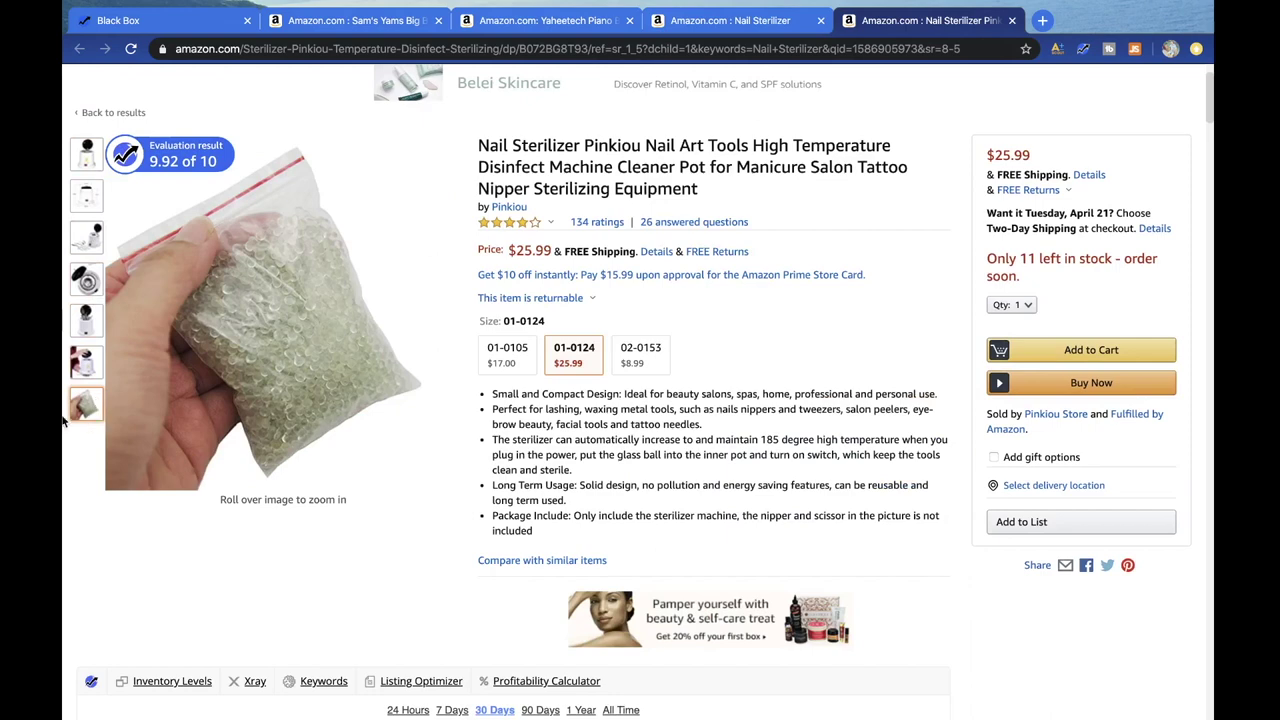
{"action": "mouse_move", "coordinate": [92, 148]}
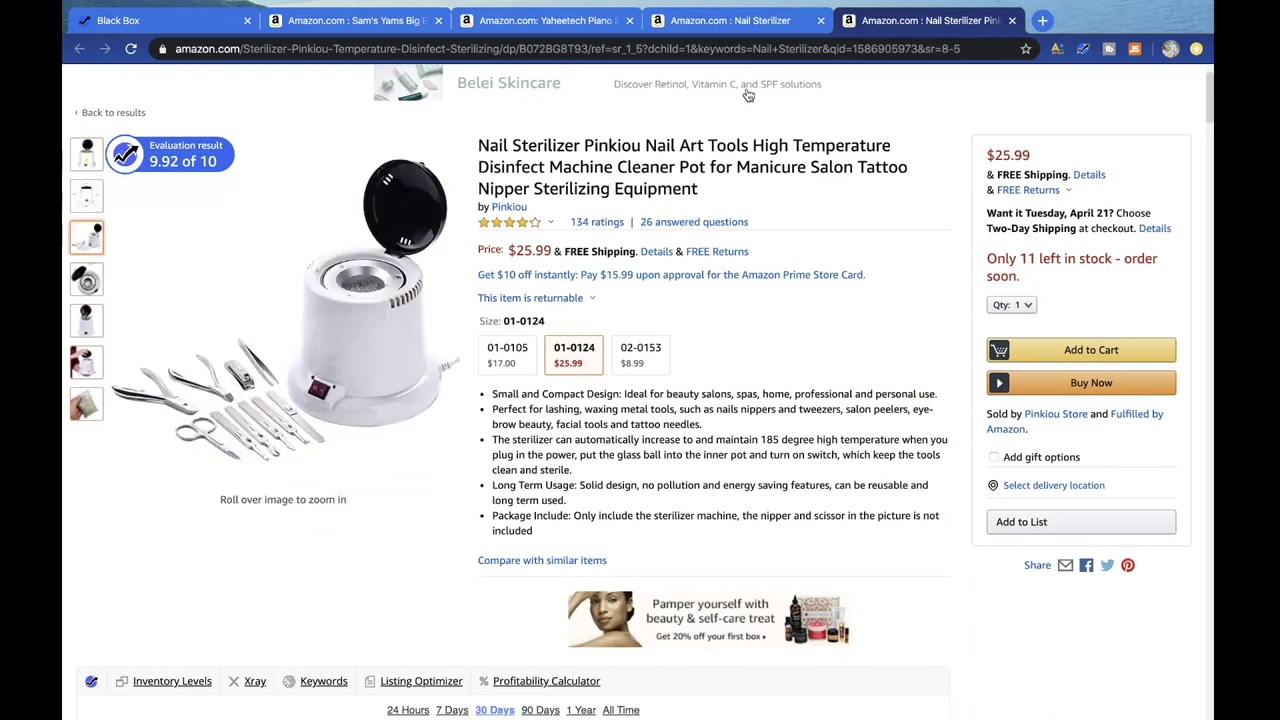
{"action": "left_click", "coordinate": [789, 21]}
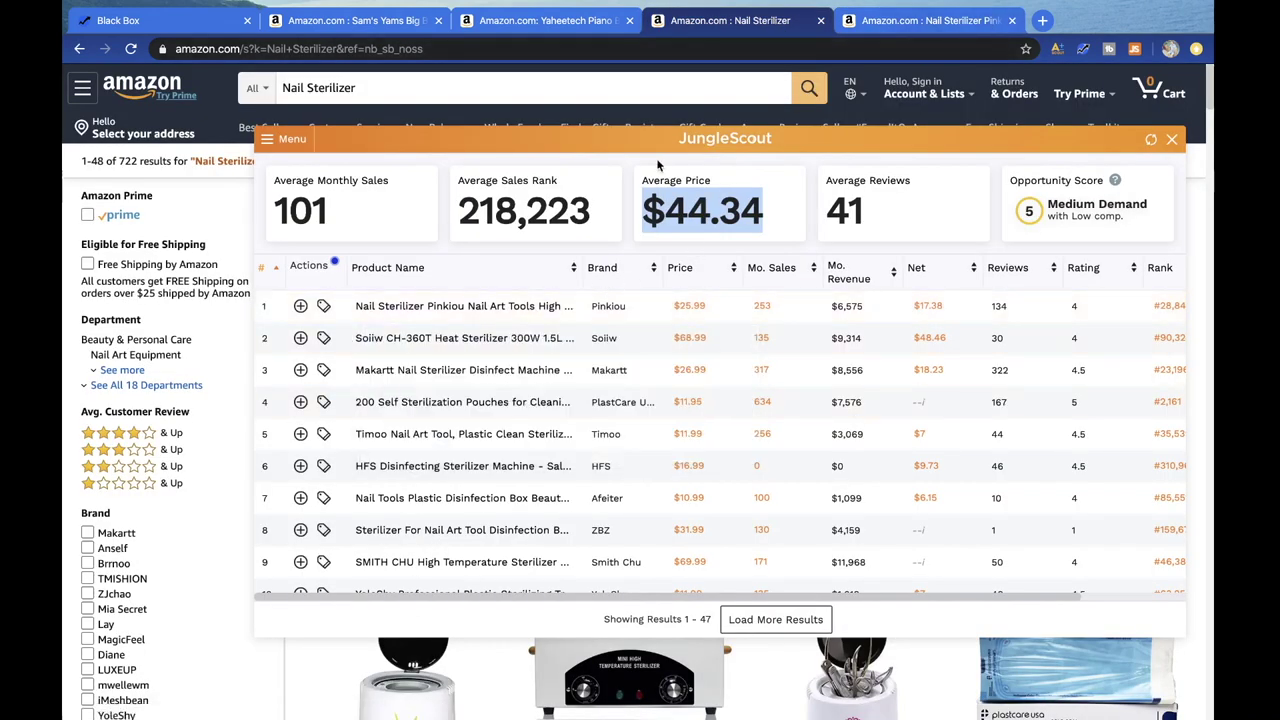
{"action": "left_click", "coordinate": [1011, 20]}
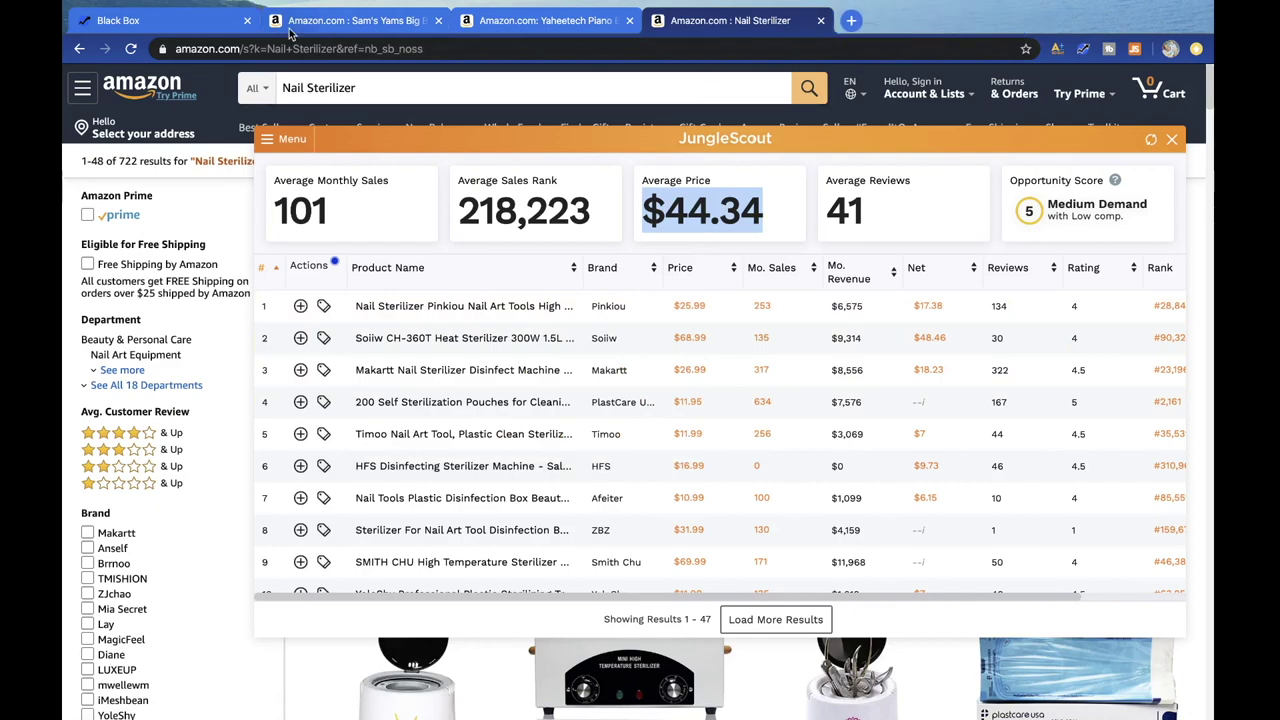
- Return to Black Box, set the maximum price to 25.55, and run the product search
{"action": "left_click", "coordinate": [160, 22]}
{"action": "scroll", "coordinate": [137, 340], "scroll_direction": "up", "scroll_amount": 10}
{"action": "scroll", "coordinate": [137, 341], "scroll_direction": "down", "scroll_amount": 5}
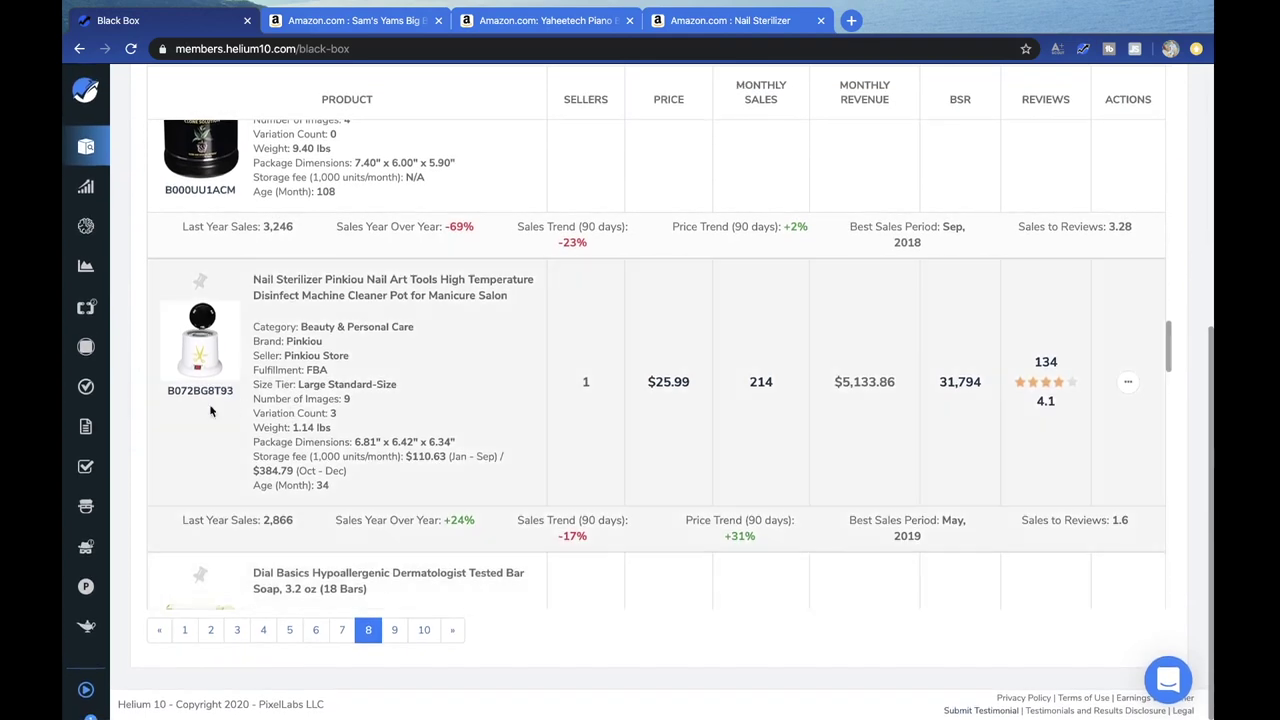
{"action": "scroll", "coordinate": [137, 388], "scroll_direction": "up", "scroll_amount": 5}
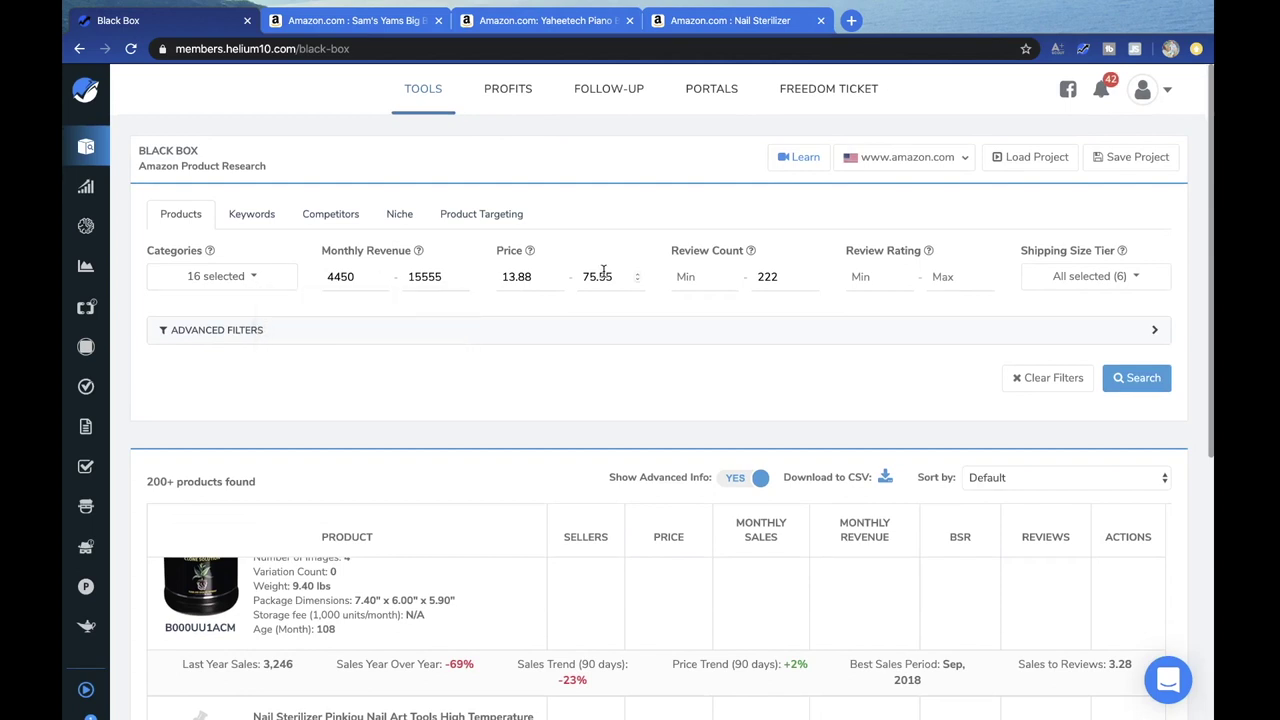
{"action": "left_click_drag", "start_coordinate": [586, 277], "coordinate": [609, 279]}
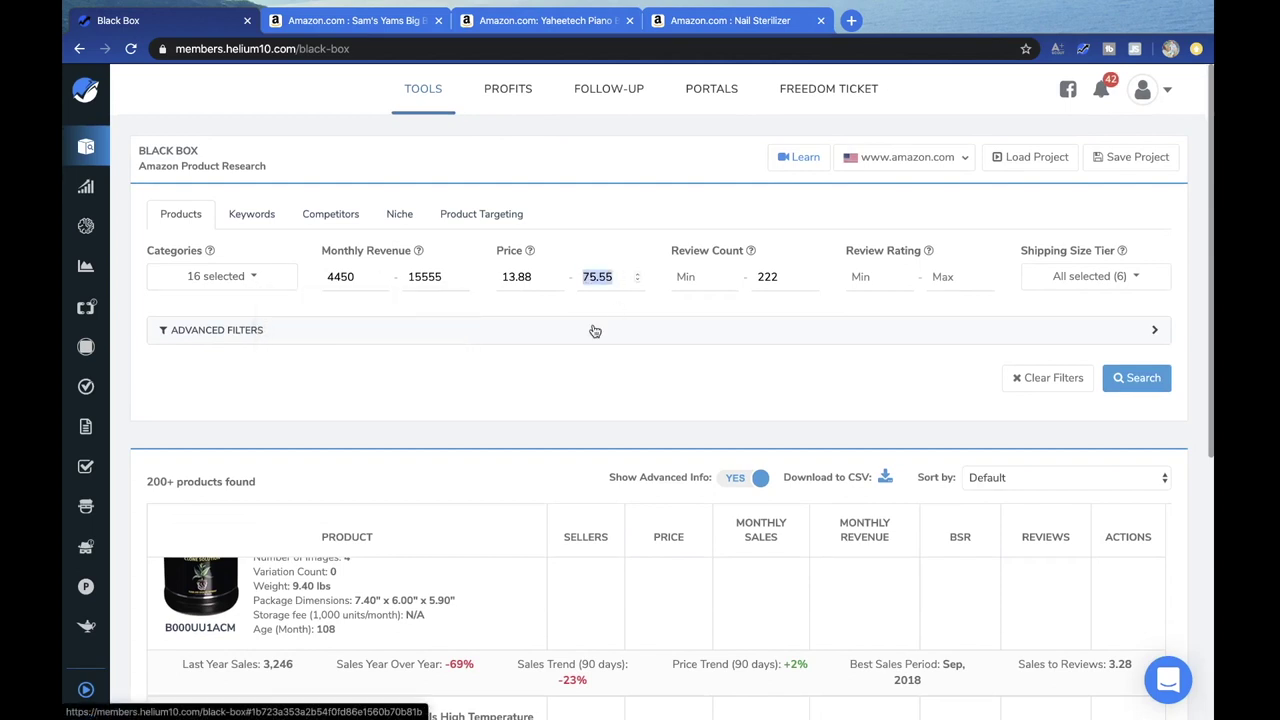
{"action": "type", "text": "25.55"}
{"action": "left_click", "coordinate": [1163, 372]}
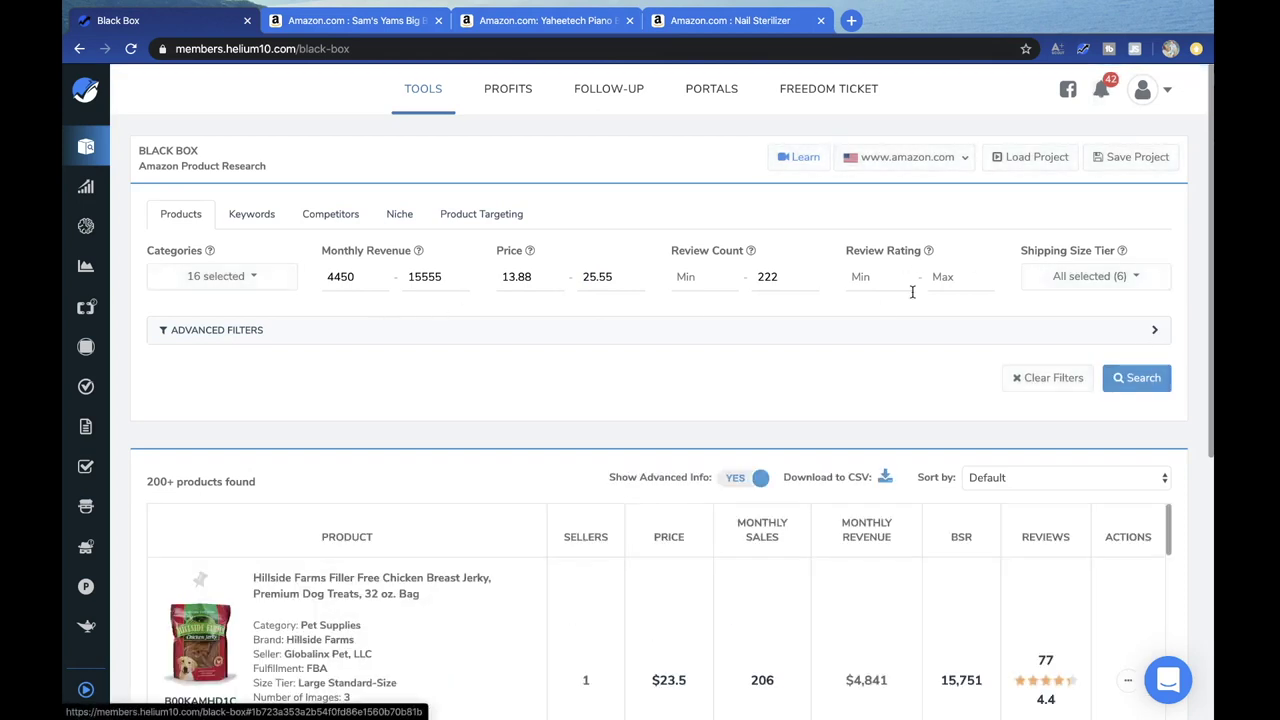
- Limit the shipping size tier to Small Standard-Size and Large Standard-Size and rerun the product search
{"action": "left_click", "coordinate": [1110, 284]}
{"action": "left_click", "coordinate": [1065, 315]}
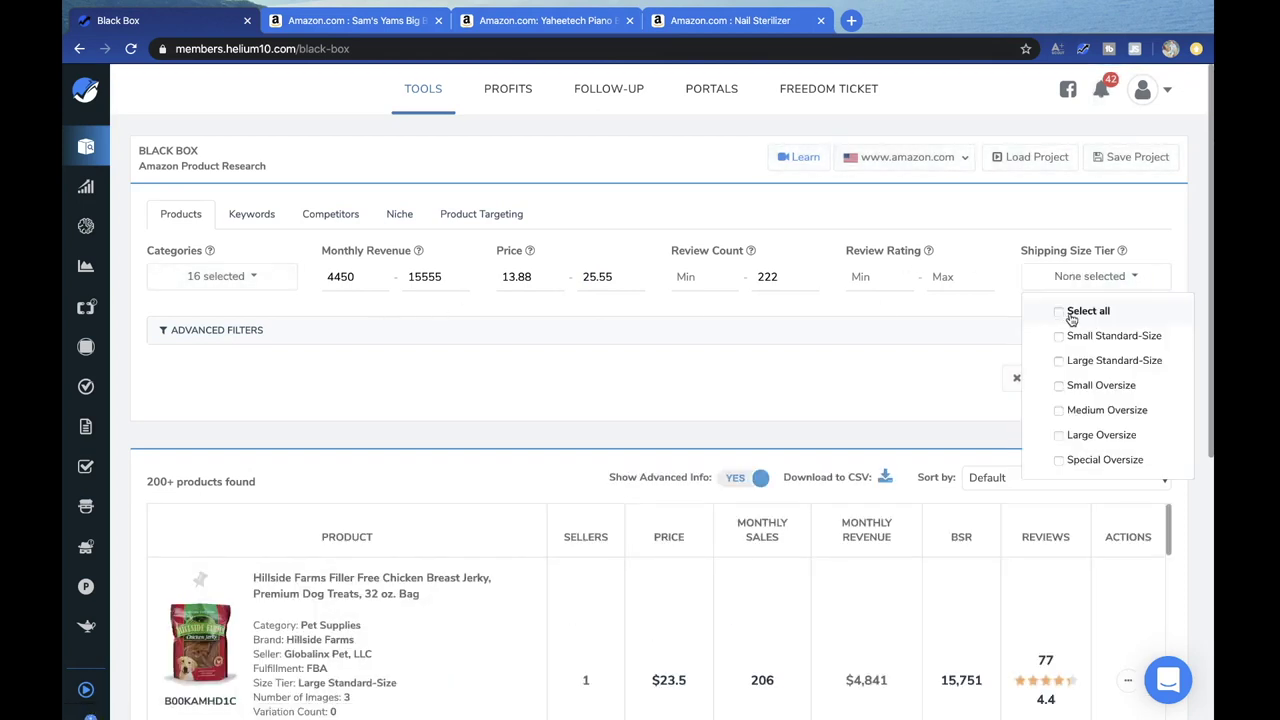
{"action": "left_click", "coordinate": [1062, 340]}
{"action": "left_click", "coordinate": [1061, 362]}
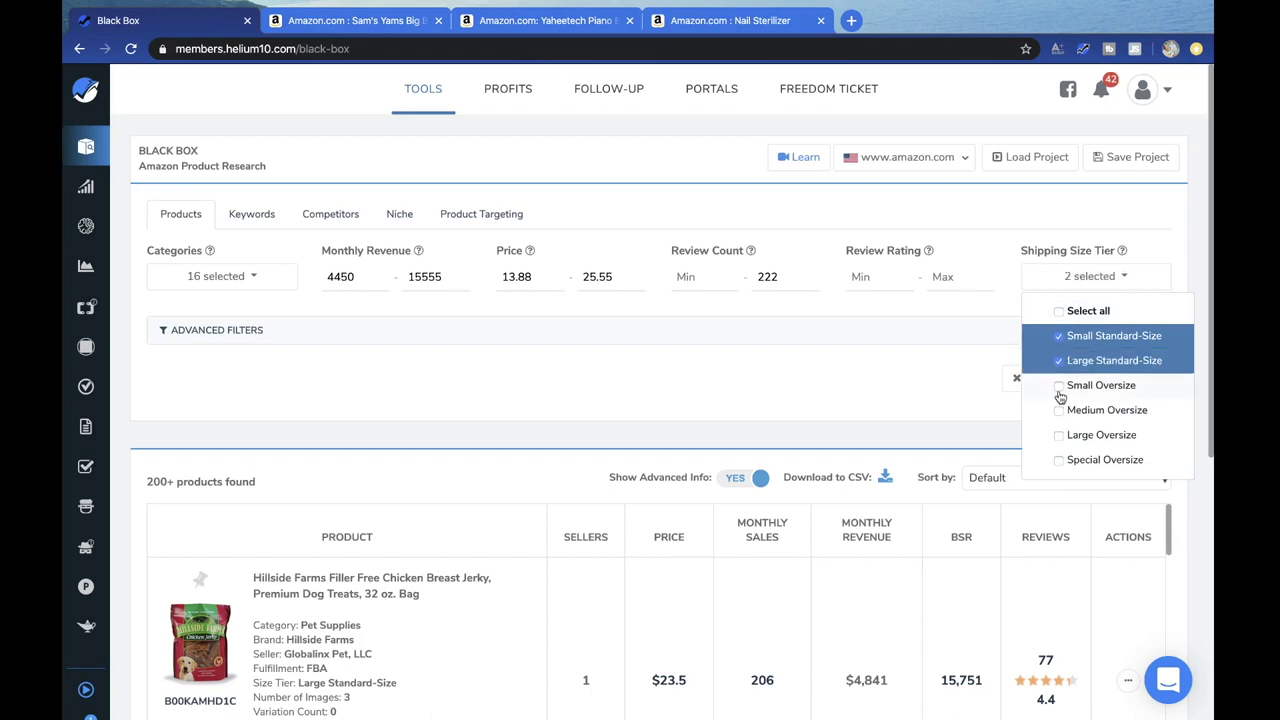
{"action": "left_click", "coordinate": [1131, 415]}
{"action": "left_click", "coordinate": [1135, 415]}
{"action": "scroll", "coordinate": [1133, 434], "scroll_direction": "down", "scroll_amount": 1}
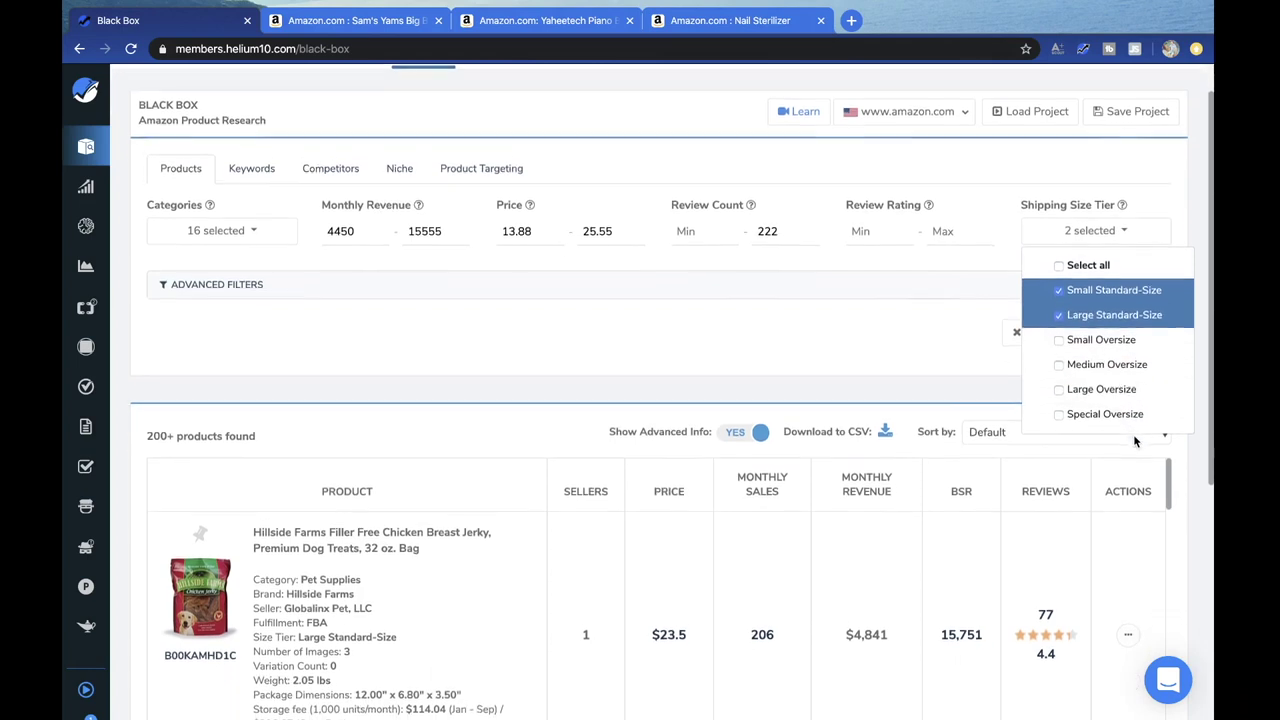
{"action": "scroll", "coordinate": [972, 330], "scroll_direction": "up", "scroll_amount": 1}
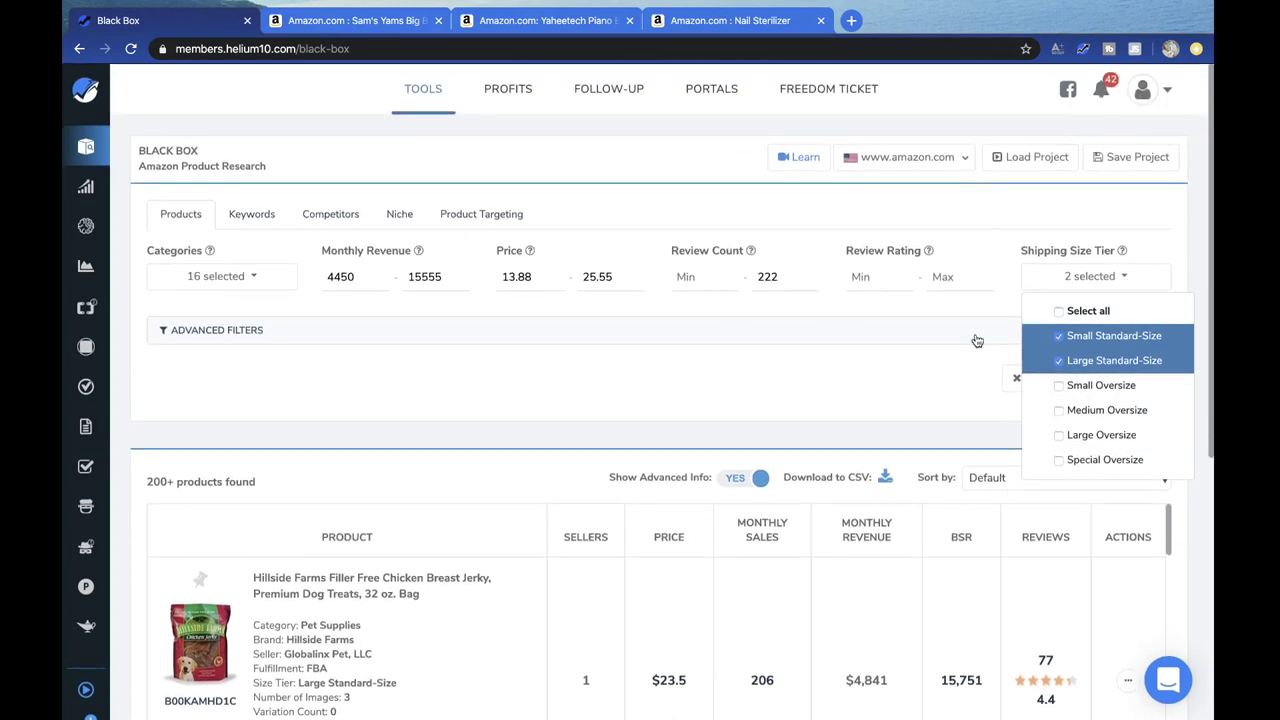
{"action": "left_click", "coordinate": [1005, 336]}
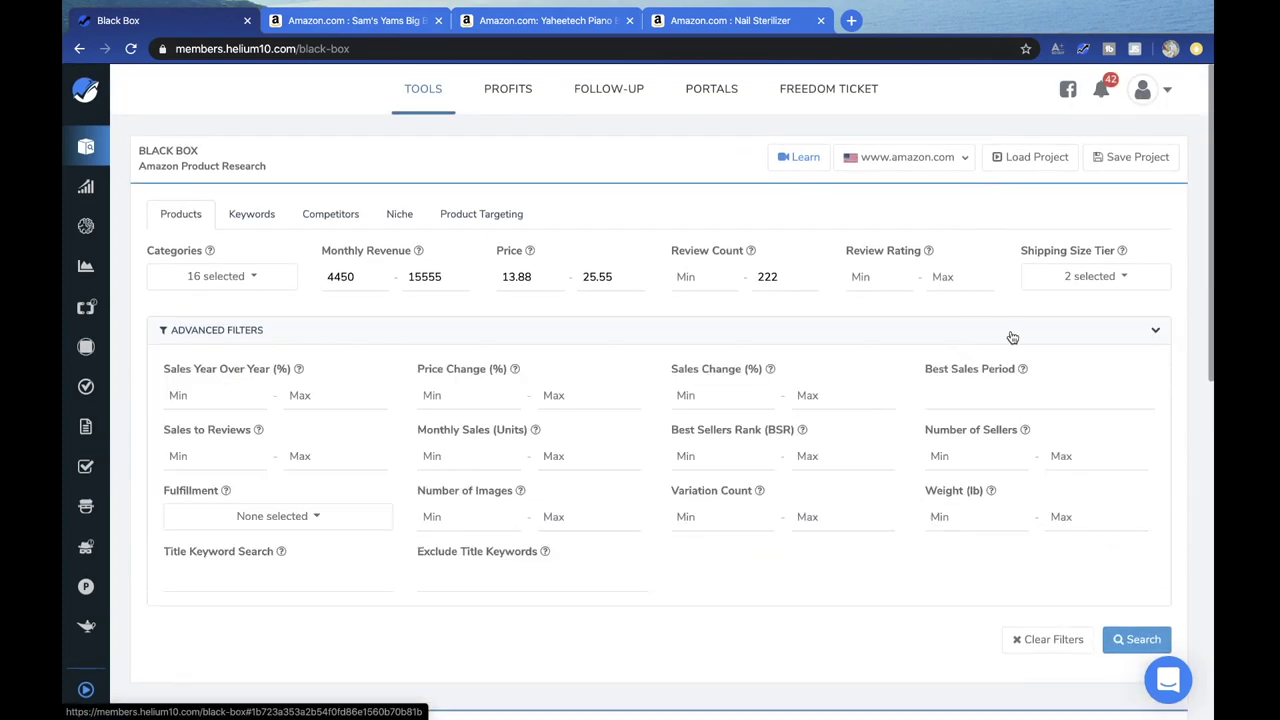
{"action": "left_click", "coordinate": [1133, 653]}
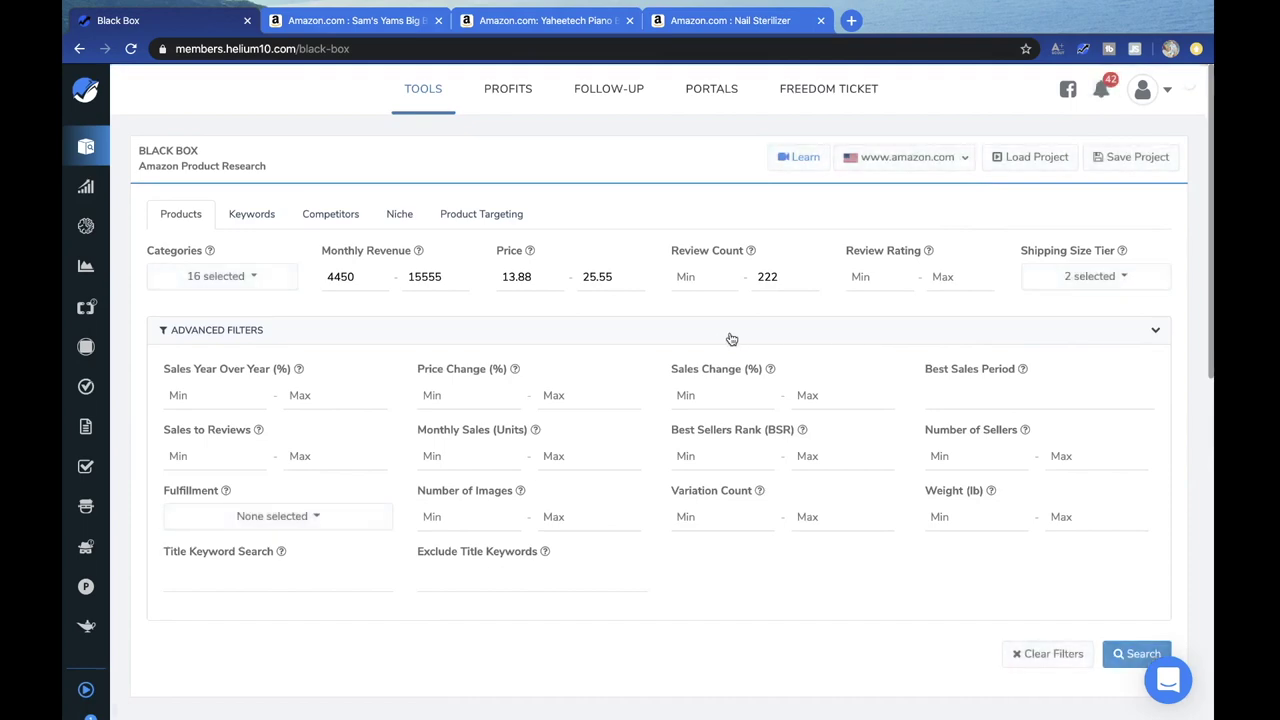
- Open page 4 of the Black Box results and examine its products, including the Odoga ink cartridge listing
{"action": "scroll", "coordinate": [1208, 432], "scroll_direction": "down", "scroll_amount": 5}
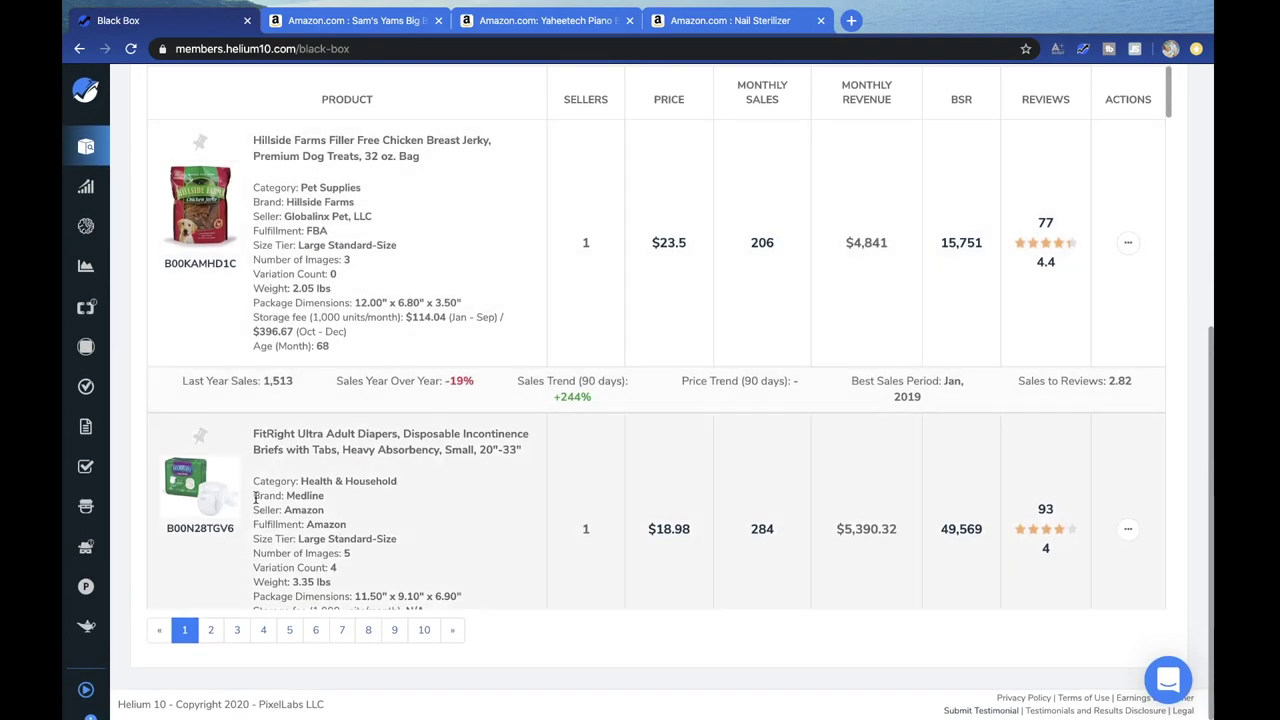
{"action": "left_click", "coordinate": [263, 629]}
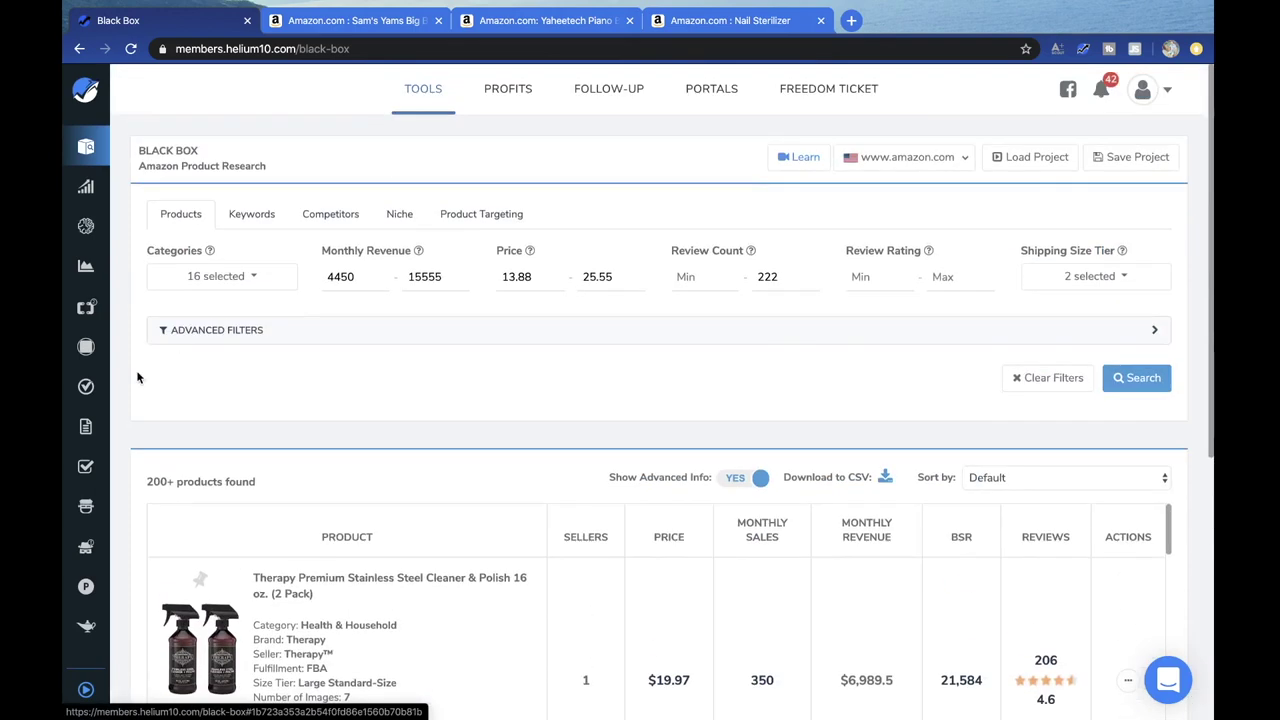
{"action": "scroll", "coordinate": [129, 406], "scroll_direction": "down", "scroll_amount": 5}
{"action": "scroll", "coordinate": [155, 450], "scroll_direction": "down", "scroll_amount": 6}
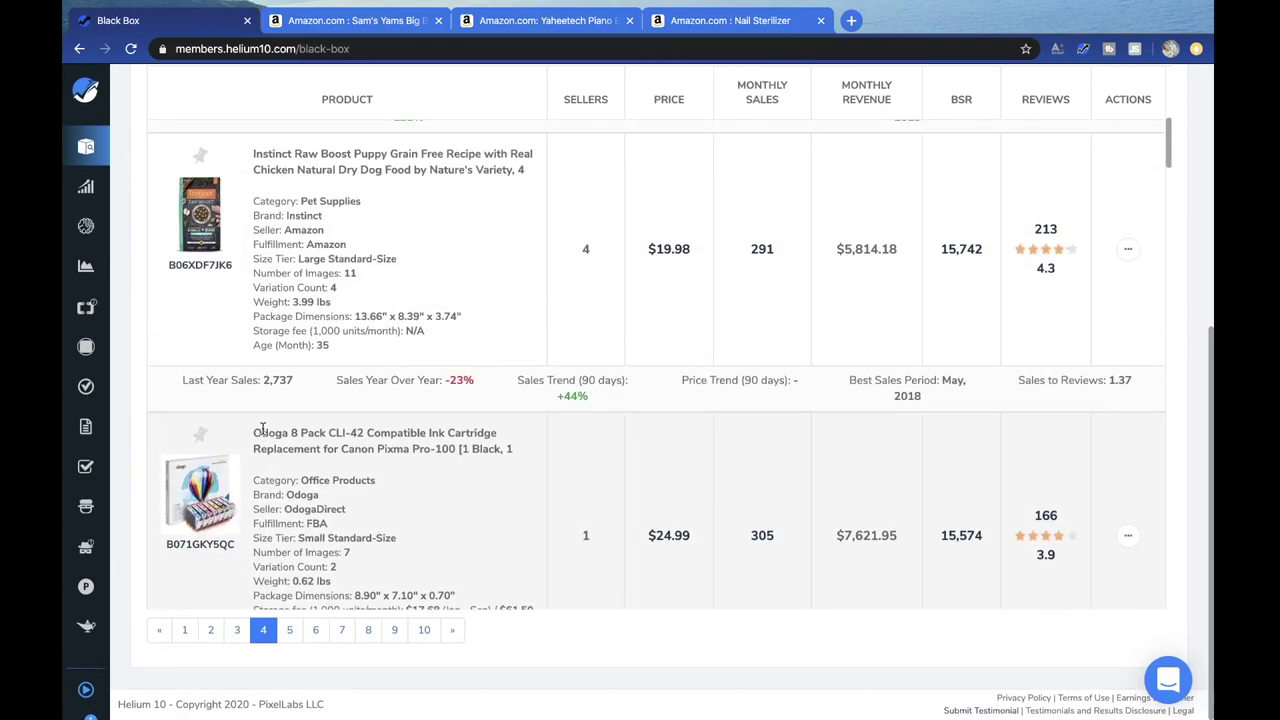
{"action": "scroll", "coordinate": [295, 428], "scroll_direction": "down", "scroll_amount": 3}
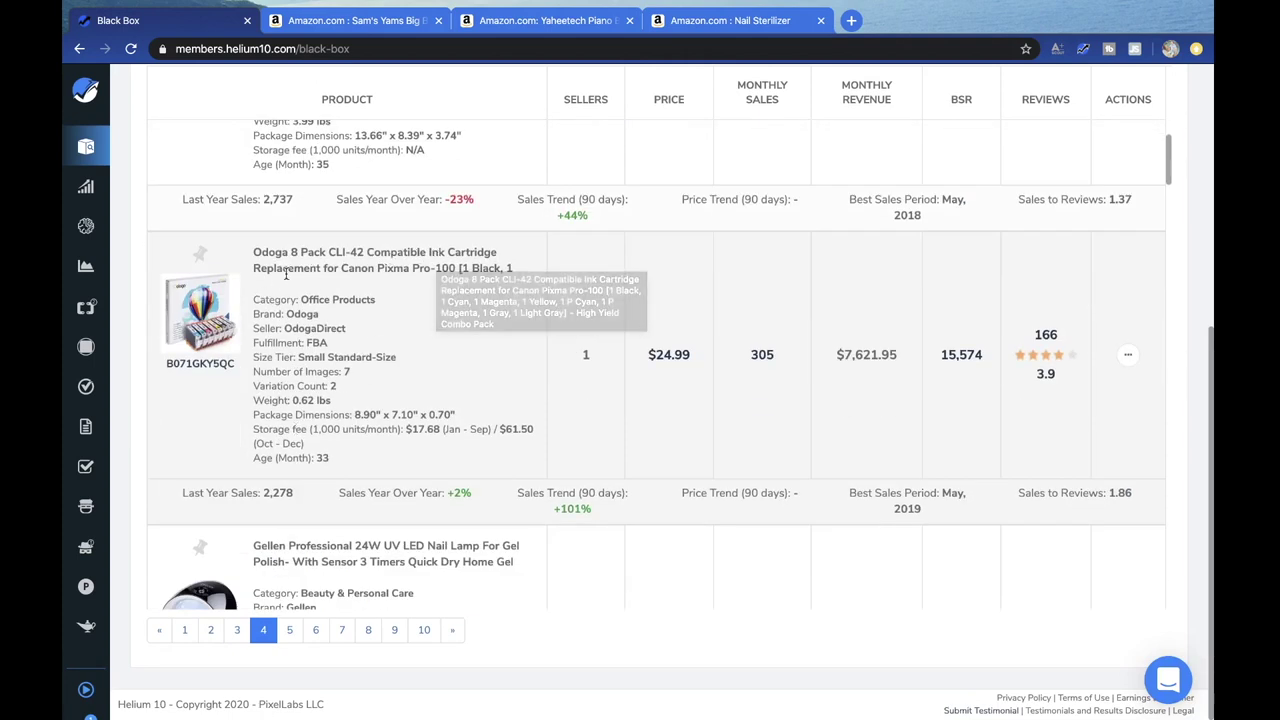
{"action": "left_click", "coordinate": [531, 246]}
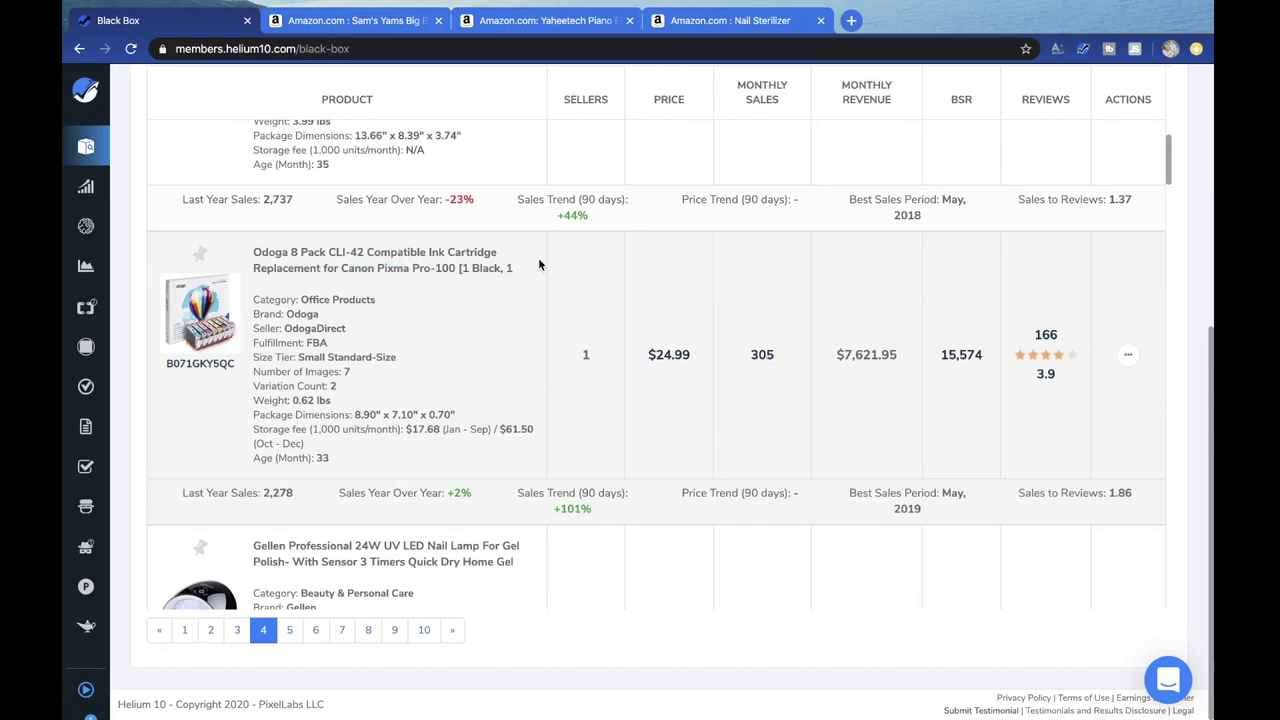
{"action": "scroll", "coordinate": [540, 271], "scroll_direction": "down", "scroll_amount": 1}
{"action": "scroll", "coordinate": [540, 271], "scroll_direction": "down", "scroll_amount": 2}
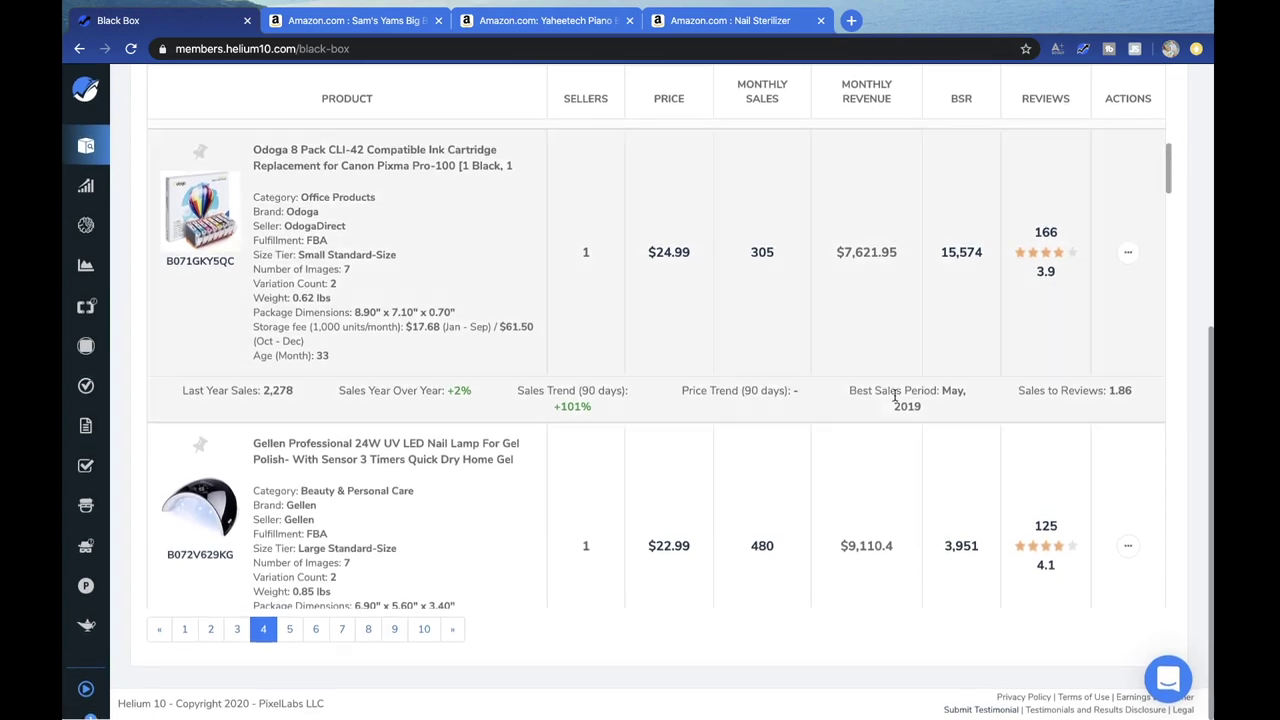
- Search Amazon in All Departments for "LED Nail Lamp", copying the phrase from the Gellen listing's title in Black Box
{"action": "scroll", "coordinate": [681, 452], "scroll_direction": "down", "scroll_amount": 3}
{"action": "scroll", "coordinate": [682, 448], "scroll_direction": "down", "scroll_amount": 2}
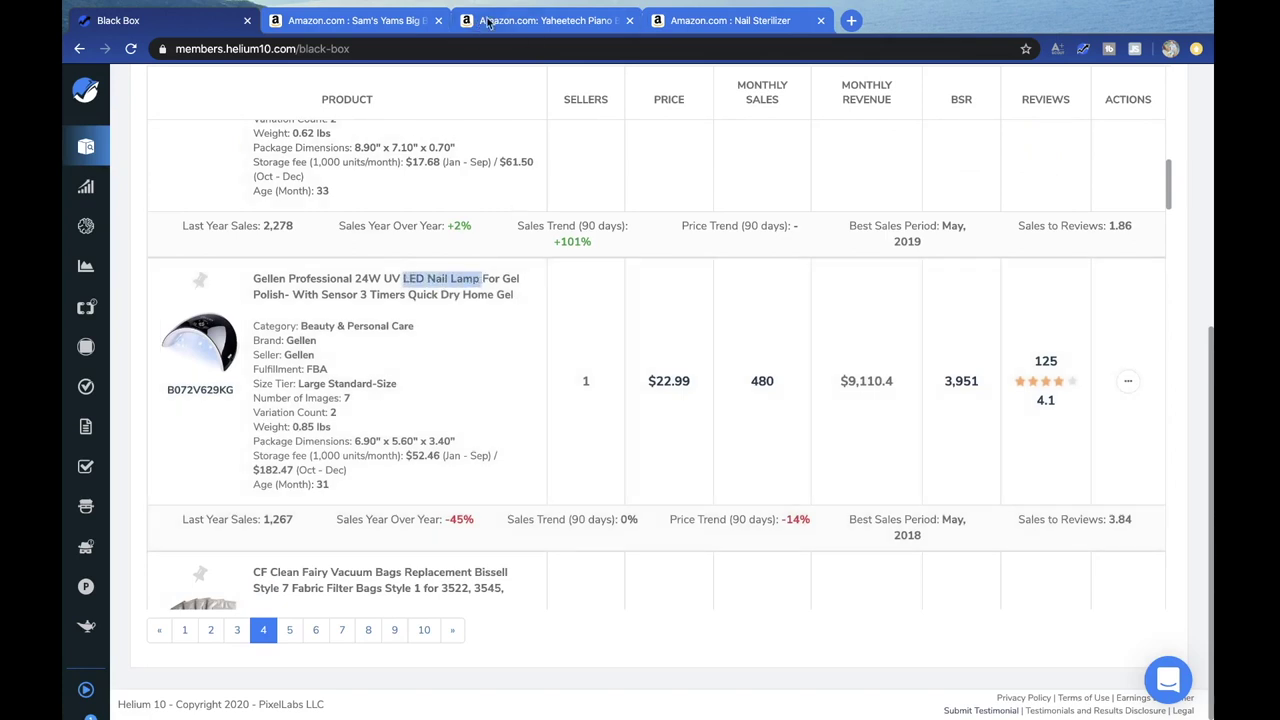
{"action": "left_click", "coordinate": [392, 24]}
{"action": "left_click", "coordinate": [298, 90]}
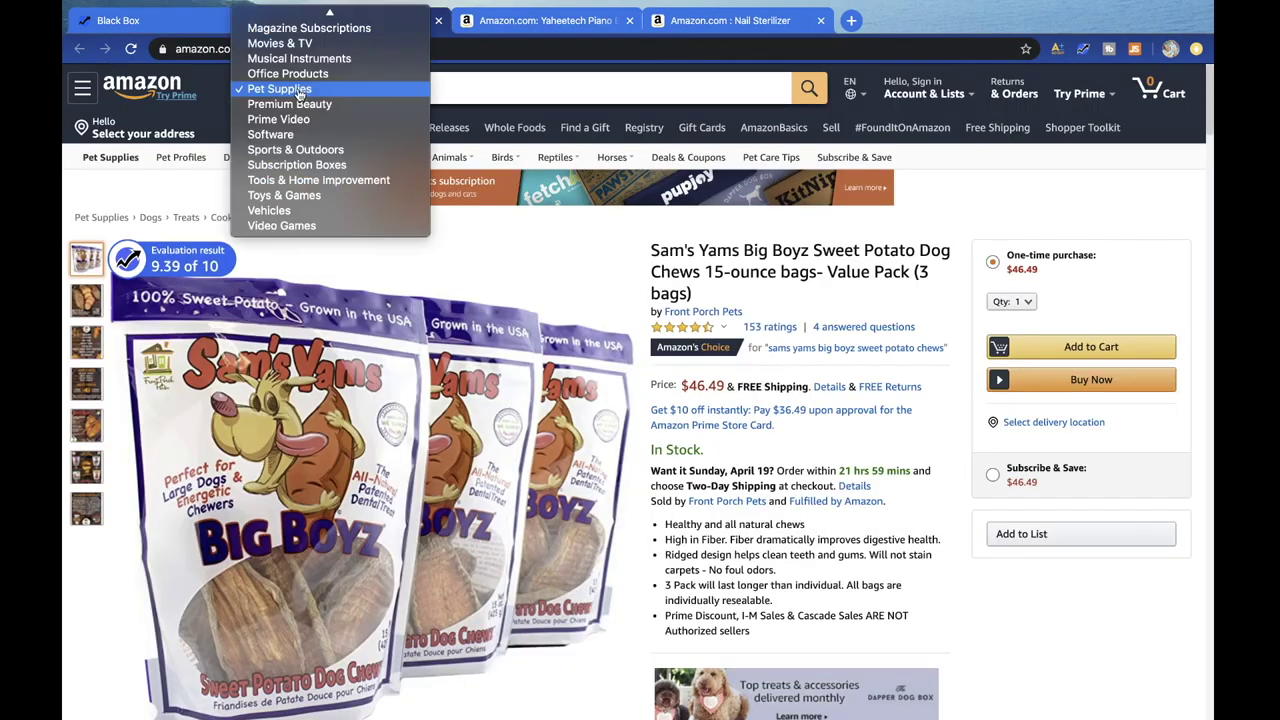
{"action": "scroll", "coordinate": [298, 93], "scroll_direction": "up", "scroll_amount": 5}
{"action": "left_click", "coordinate": [300, 12]}
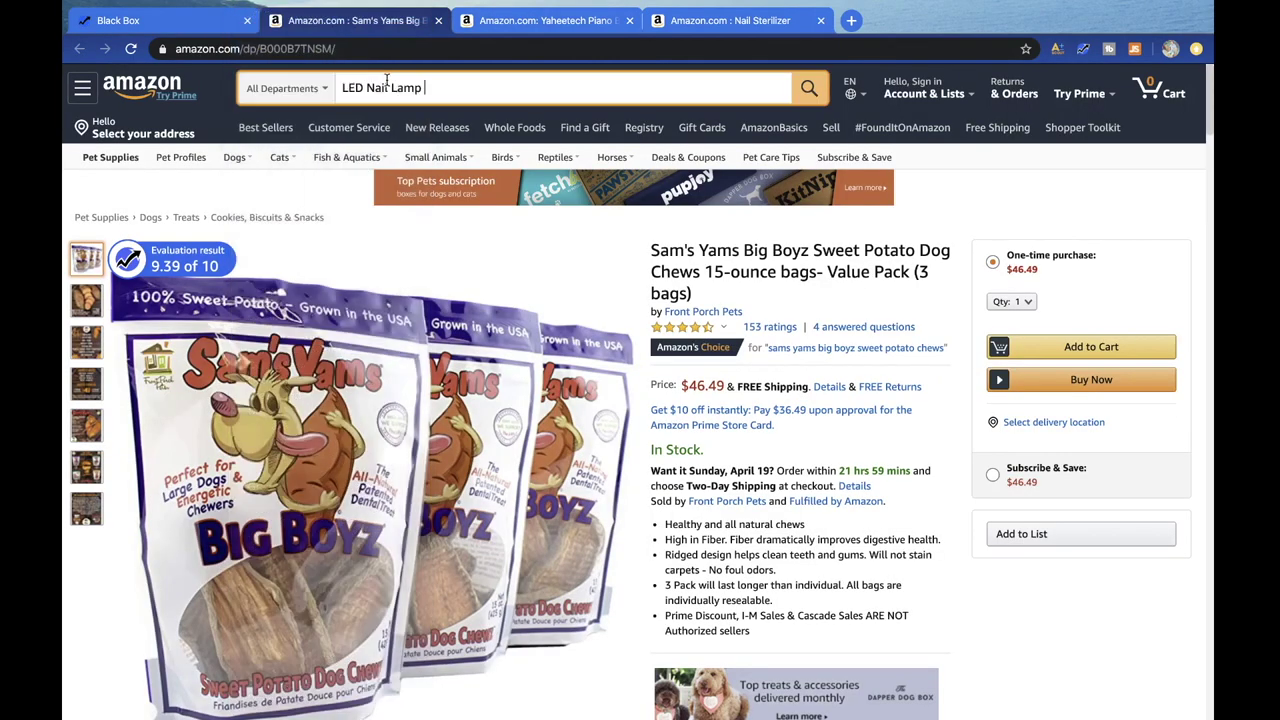
{"action": "left_click", "coordinate": [809, 88]}
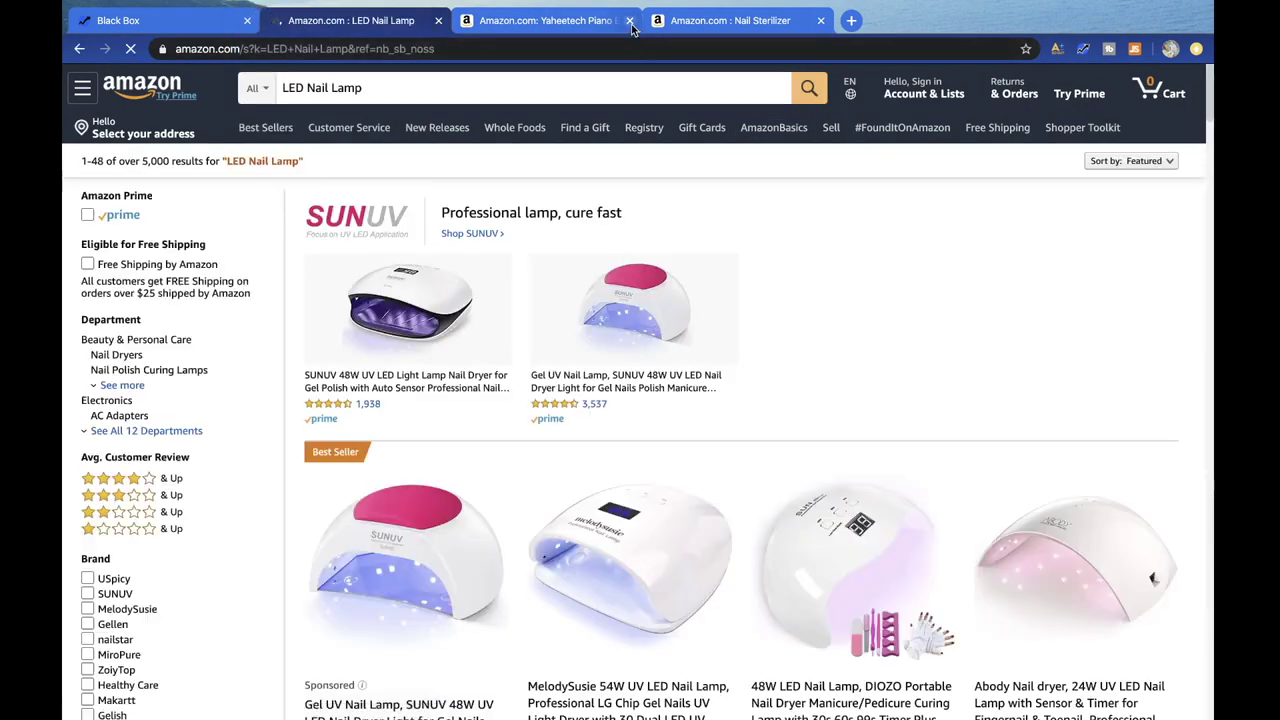
- Close the Yaheetech and Nail Sterilizer pages and run Jungle Scout on the LED nail lamp search results
{"action": "left_click", "coordinate": [629, 20]}
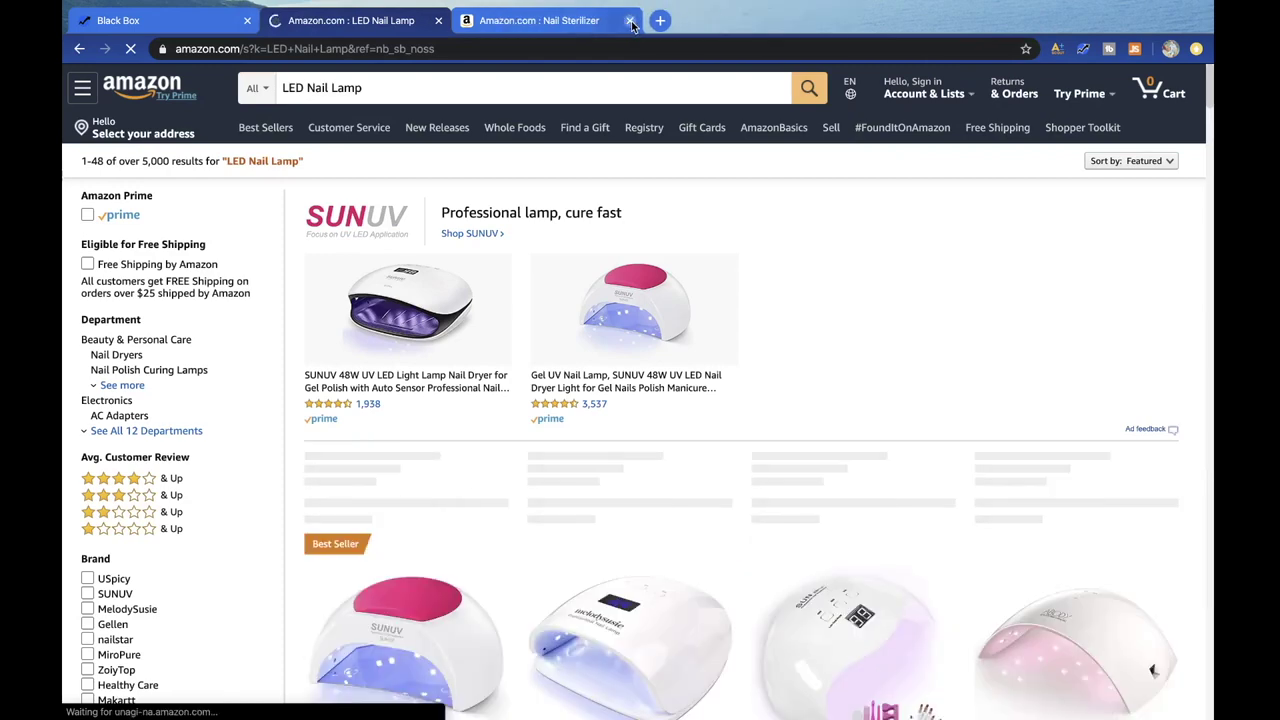
{"action": "left_click", "coordinate": [630, 20]}
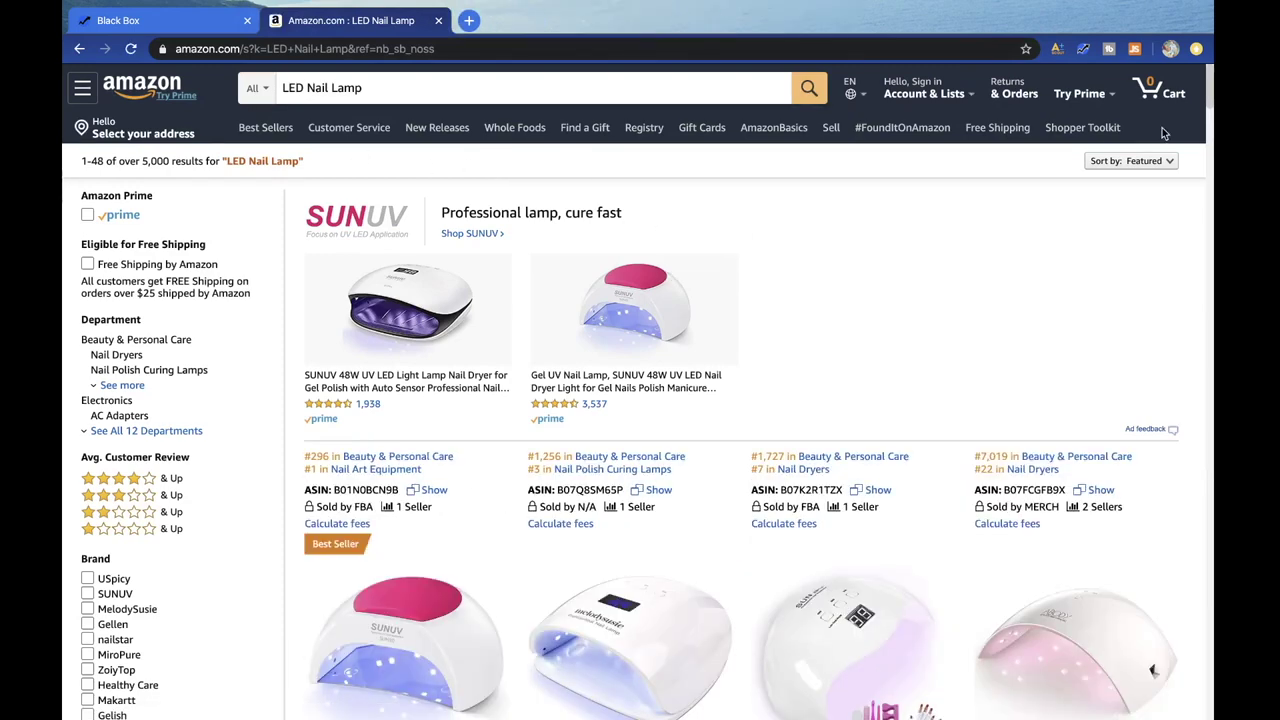
{"action": "left_click", "coordinate": [1133, 50]}
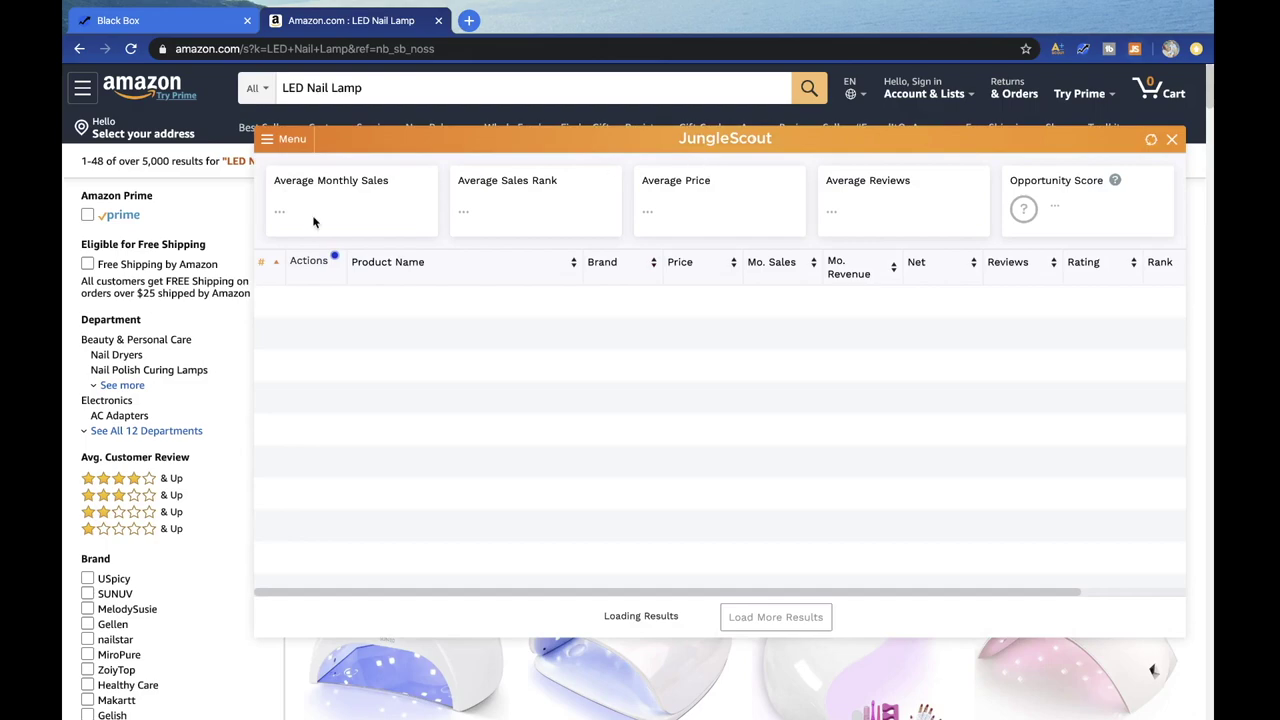
{"action": "scroll", "coordinate": [229, 433], "scroll_direction": "down", "scroll_amount": 8}
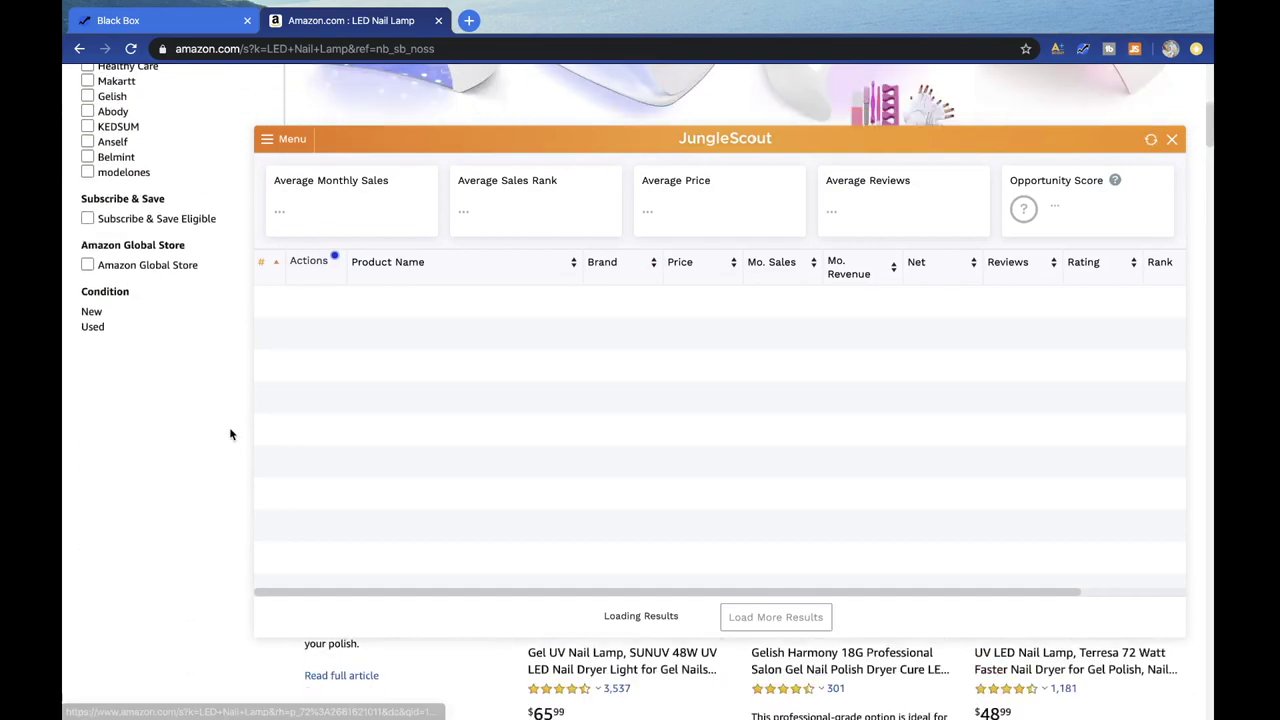
{"action": "scroll", "coordinate": [229, 427], "scroll_direction": "up", "scroll_amount": 8}
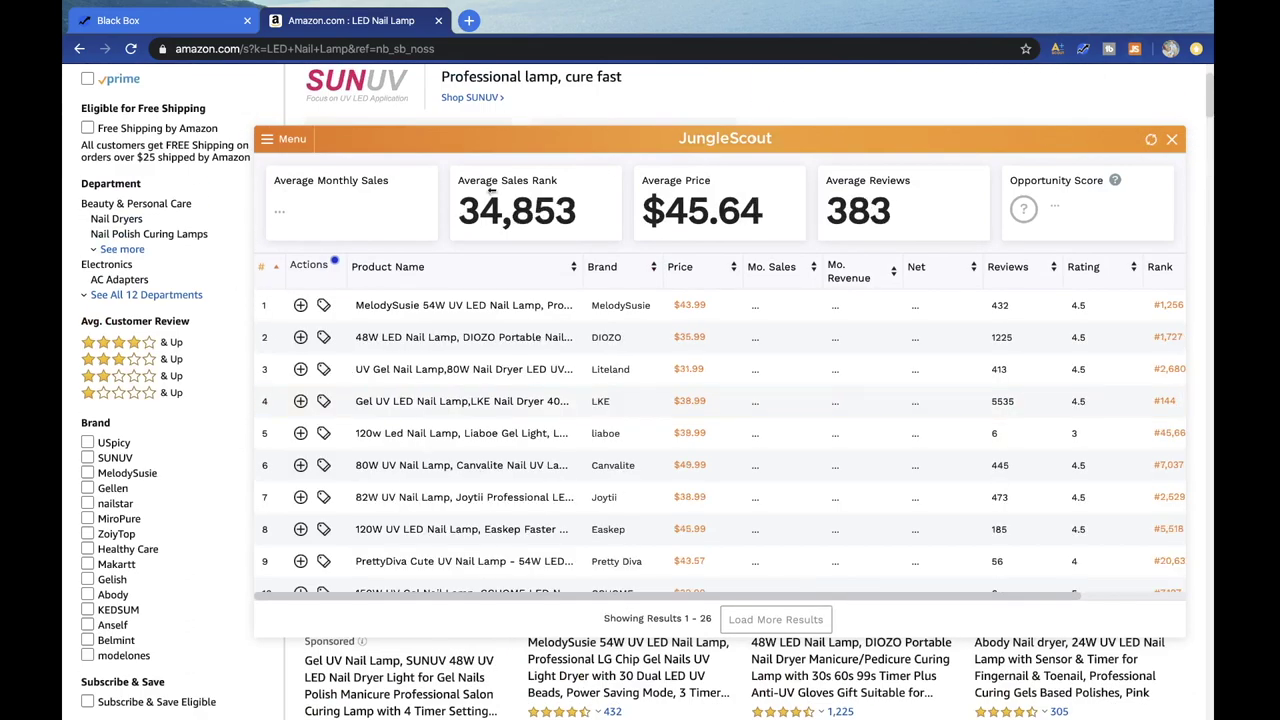
{"action": "scroll", "coordinate": [750, 112], "scroll_direction": "up", "scroll_amount": 2}
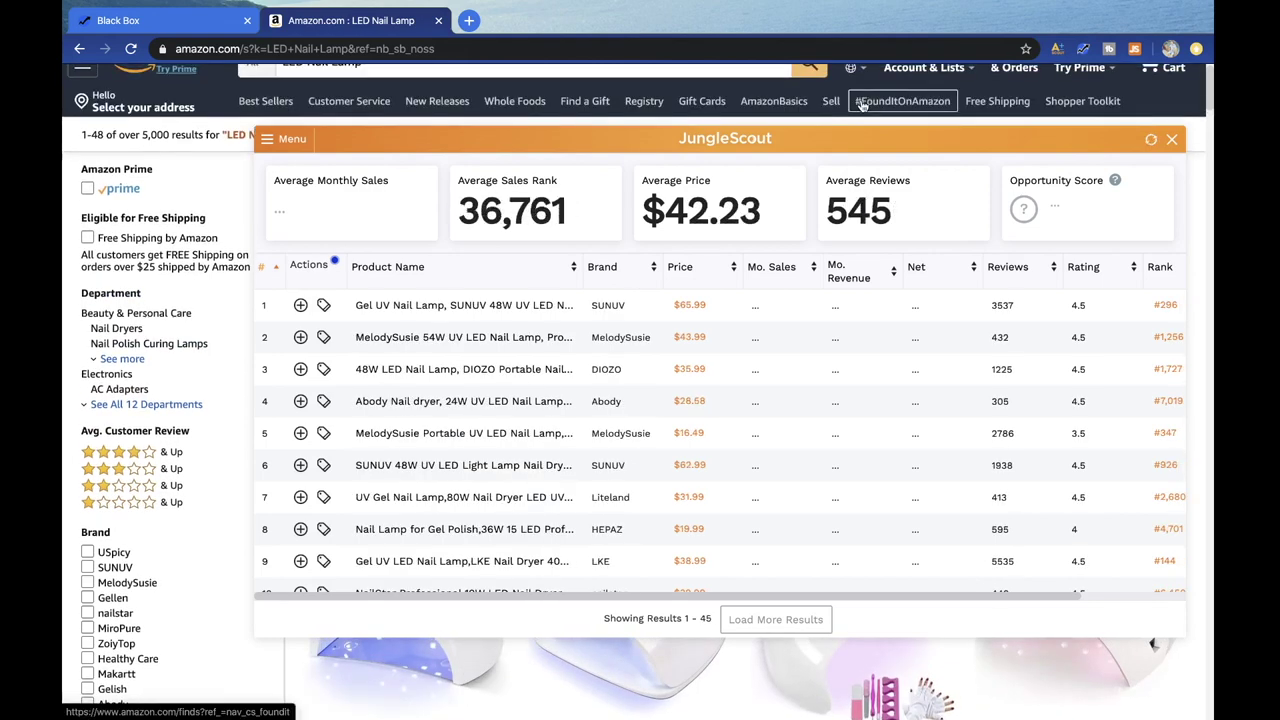
{"action": "scroll", "coordinate": [862, 105], "scroll_direction": "up", "scroll_amount": 1}
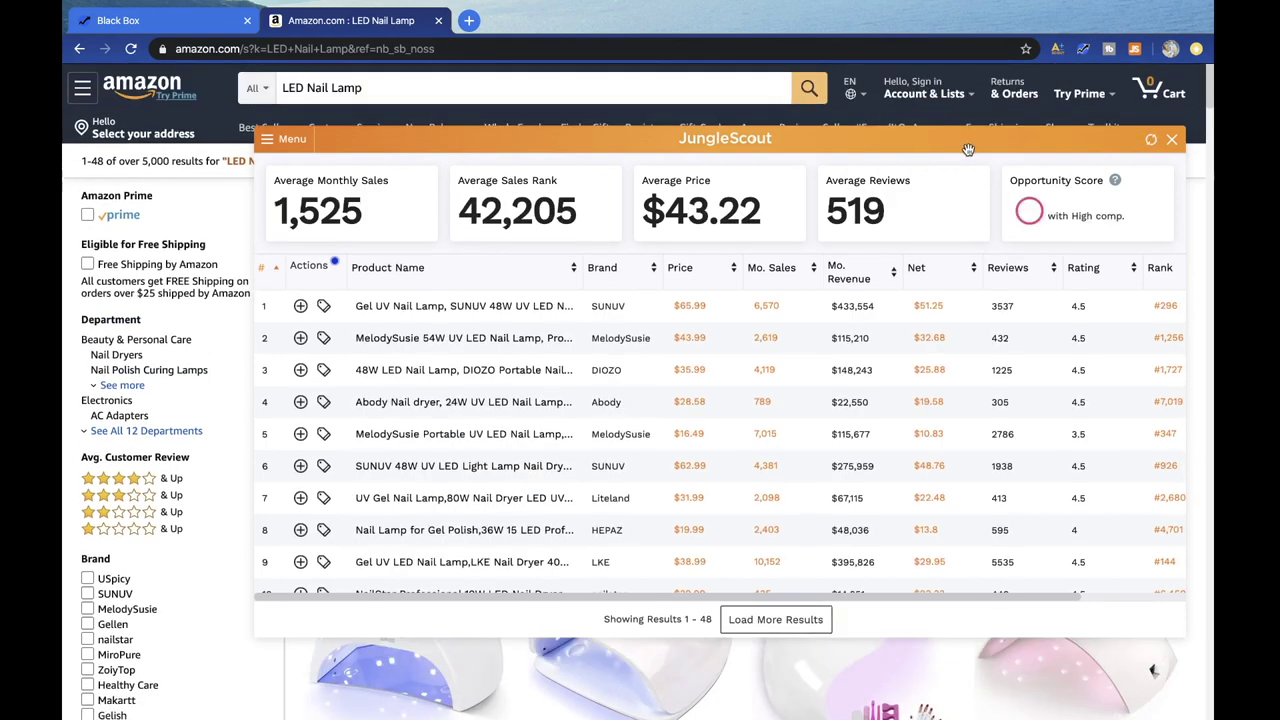
- Examine the LED nail lamp competitors in Jungle Scout, highlighting the Liaboe lamp's review count and previewing its listing
{"action": "mouse_move", "coordinate": [482, 311]}
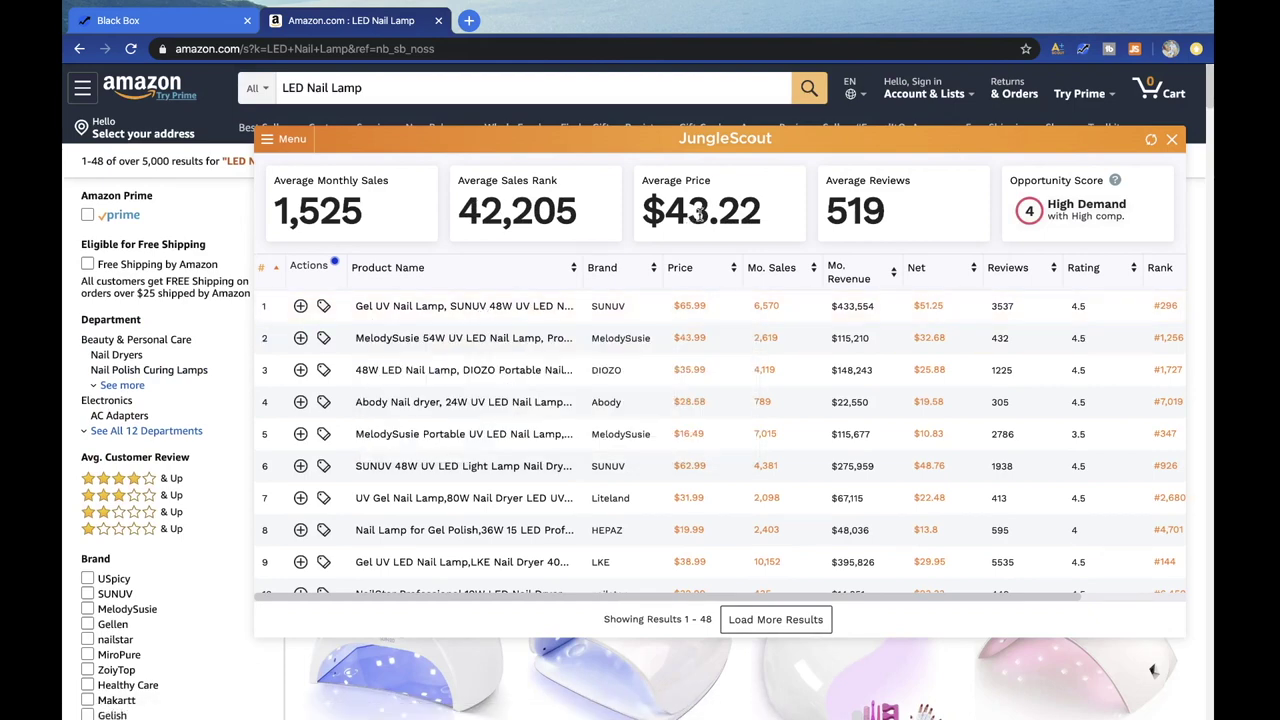
{"action": "scroll", "coordinate": [966, 534], "scroll_direction": "down", "scroll_amount": 5}
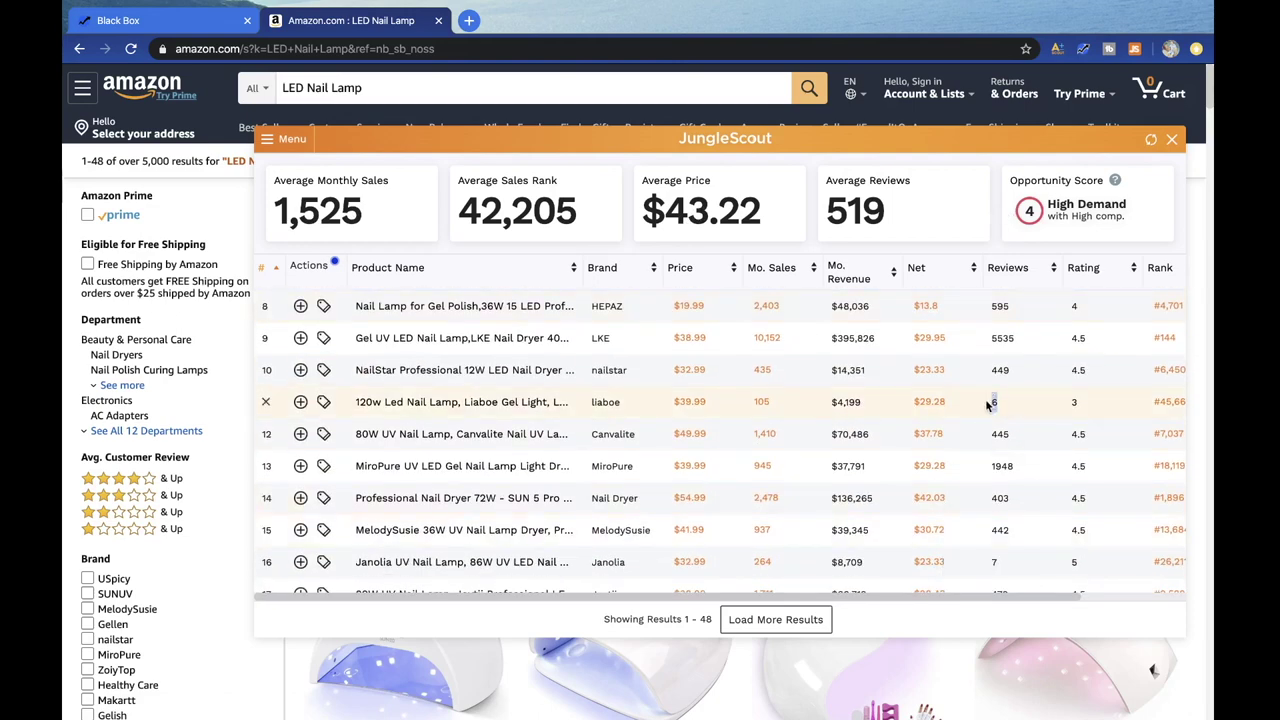
{"action": "scroll", "coordinate": [960, 405], "scroll_direction": "up", "scroll_amount": 1}
{"action": "scroll", "coordinate": [960, 405], "scroll_direction": "down", "scroll_amount": 1}
{"action": "mouse_move", "coordinate": [437, 399]}
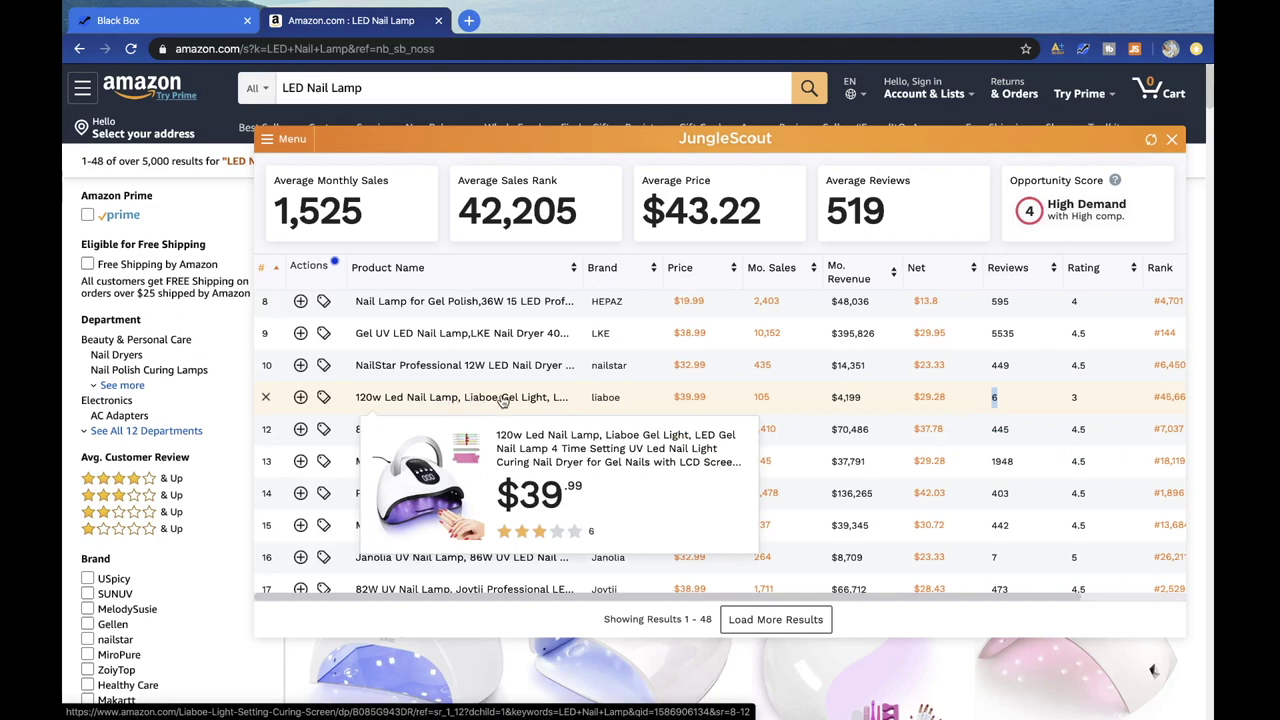
- Close the Jungle Scout overlay and compare the designs, prices and reviews of the LED nail lamps in the Amazon search results
{"action": "left_click", "coordinate": [1171, 139]}
{"action": "scroll", "coordinate": [1050, 405], "scroll_direction": "down", "scroll_amount": 2}
{"action": "scroll", "coordinate": [1050, 405], "scroll_direction": "down", "scroll_amount": 2}
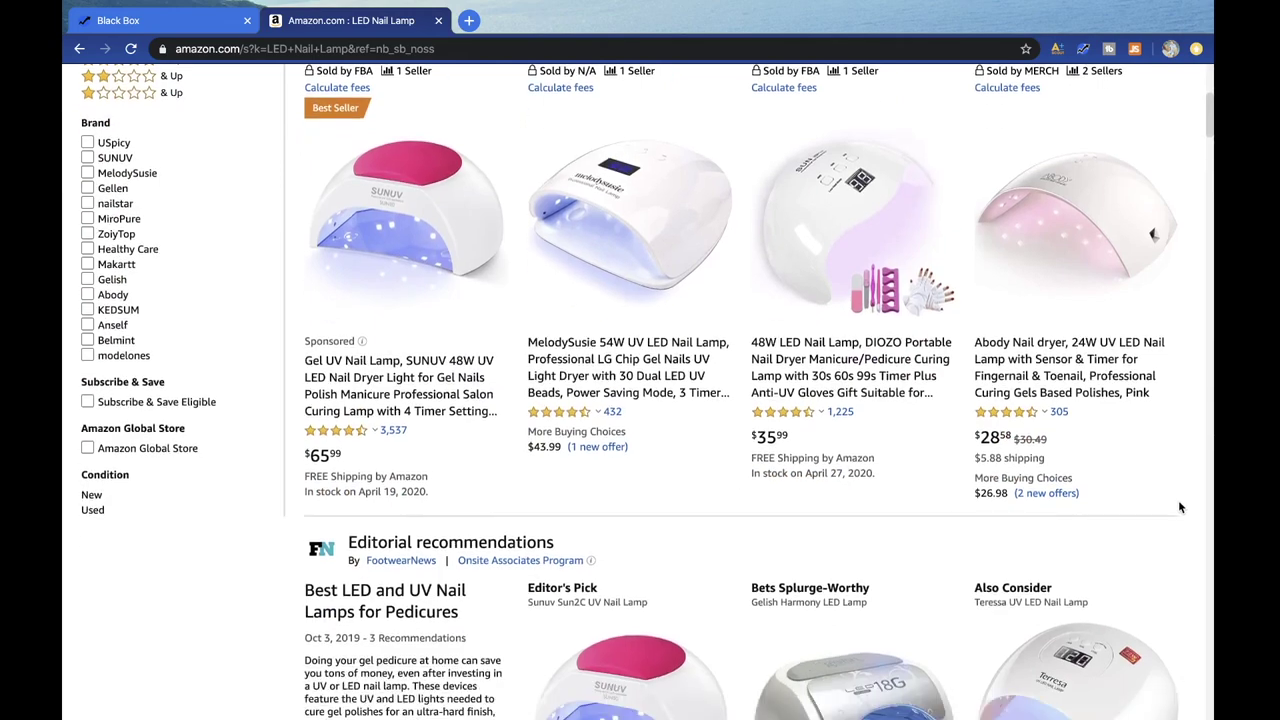
{"action": "scroll", "coordinate": [1180, 507], "scroll_direction": "down", "scroll_amount": 2}
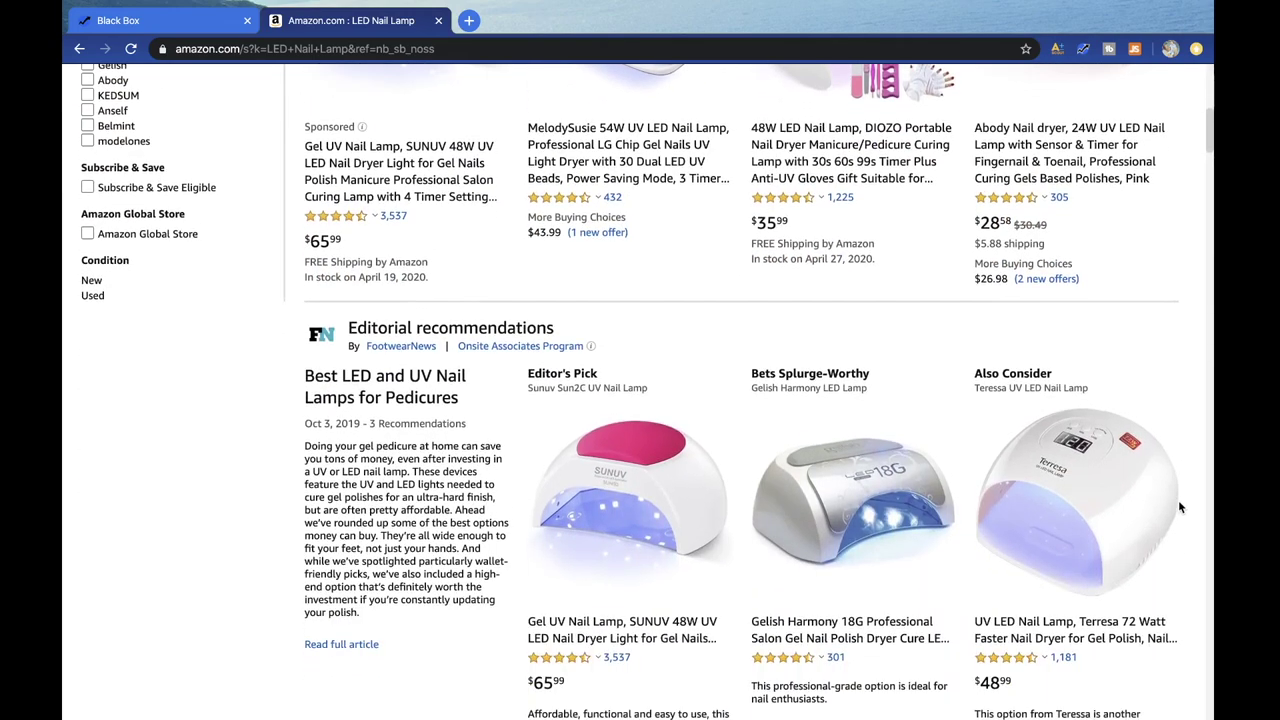
{"action": "scroll", "coordinate": [1180, 507], "scroll_direction": "down", "scroll_amount": 6}
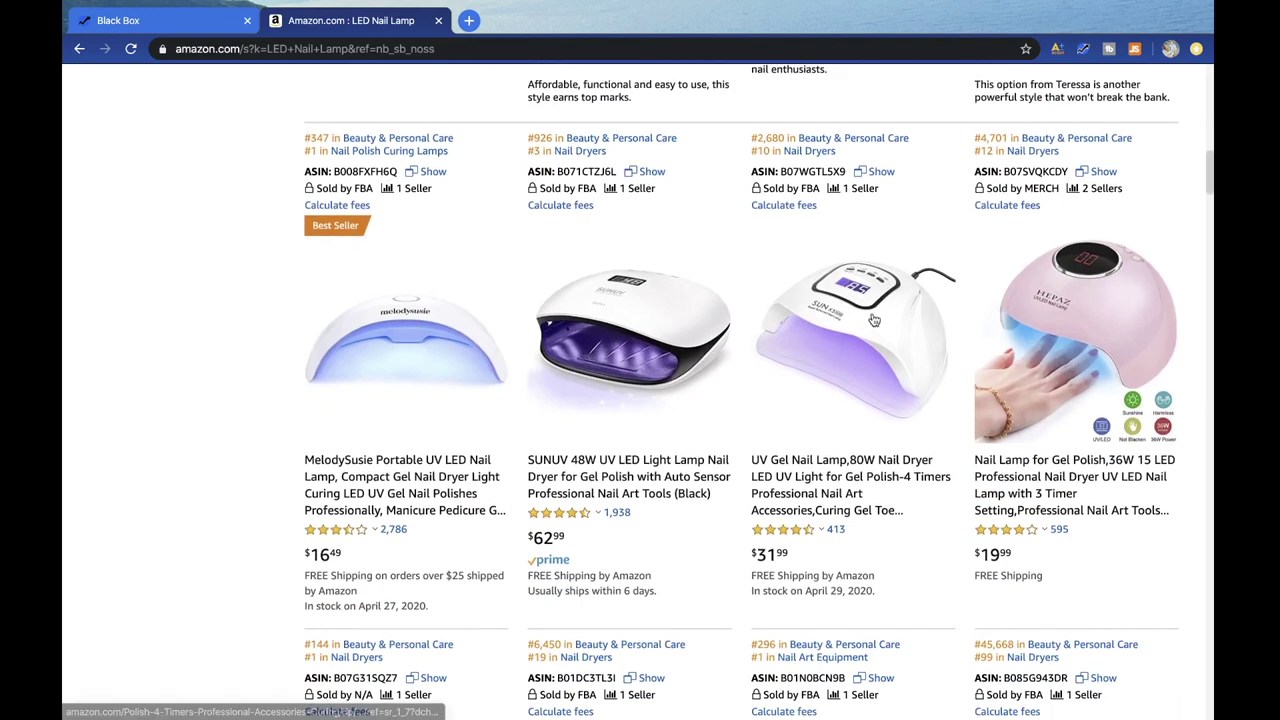
{"action": "scroll", "coordinate": [1202, 478], "scroll_direction": "down", "scroll_amount": 1}
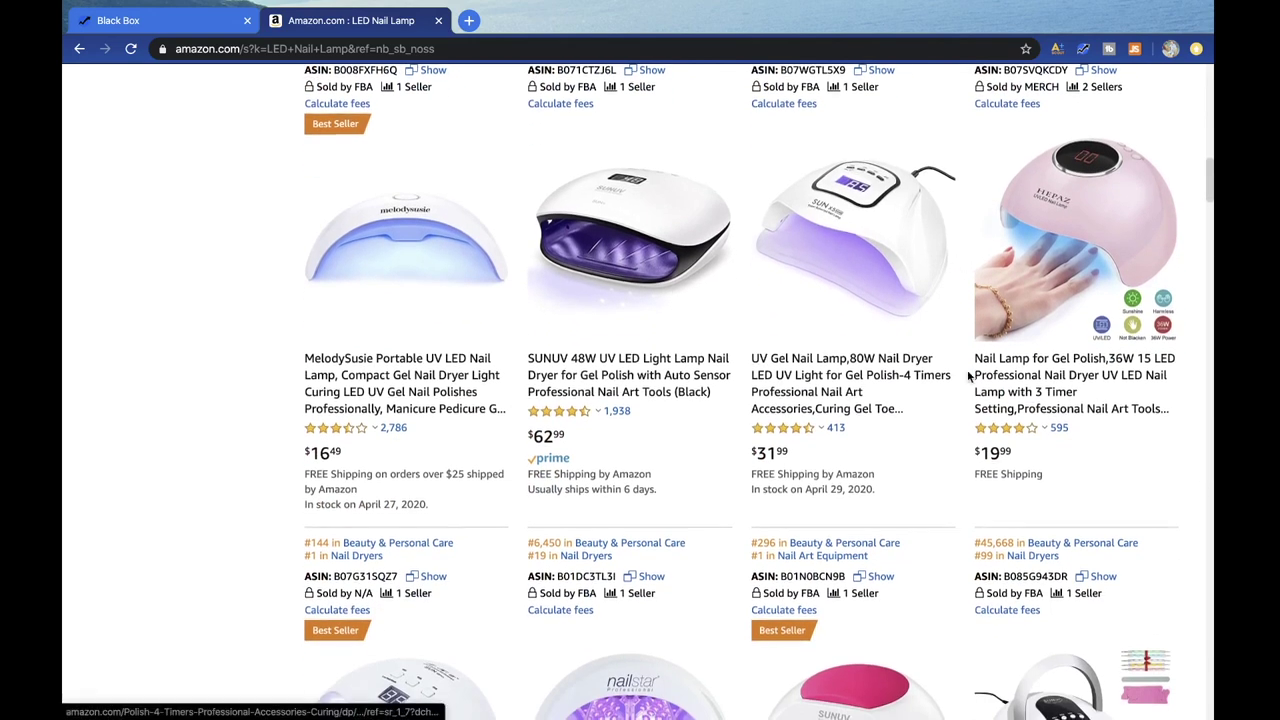
{"action": "scroll", "coordinate": [967, 369], "scroll_direction": "down", "scroll_amount": 5}
{"action": "scroll", "coordinate": [968, 372], "scroll_direction": "down", "scroll_amount": 4}
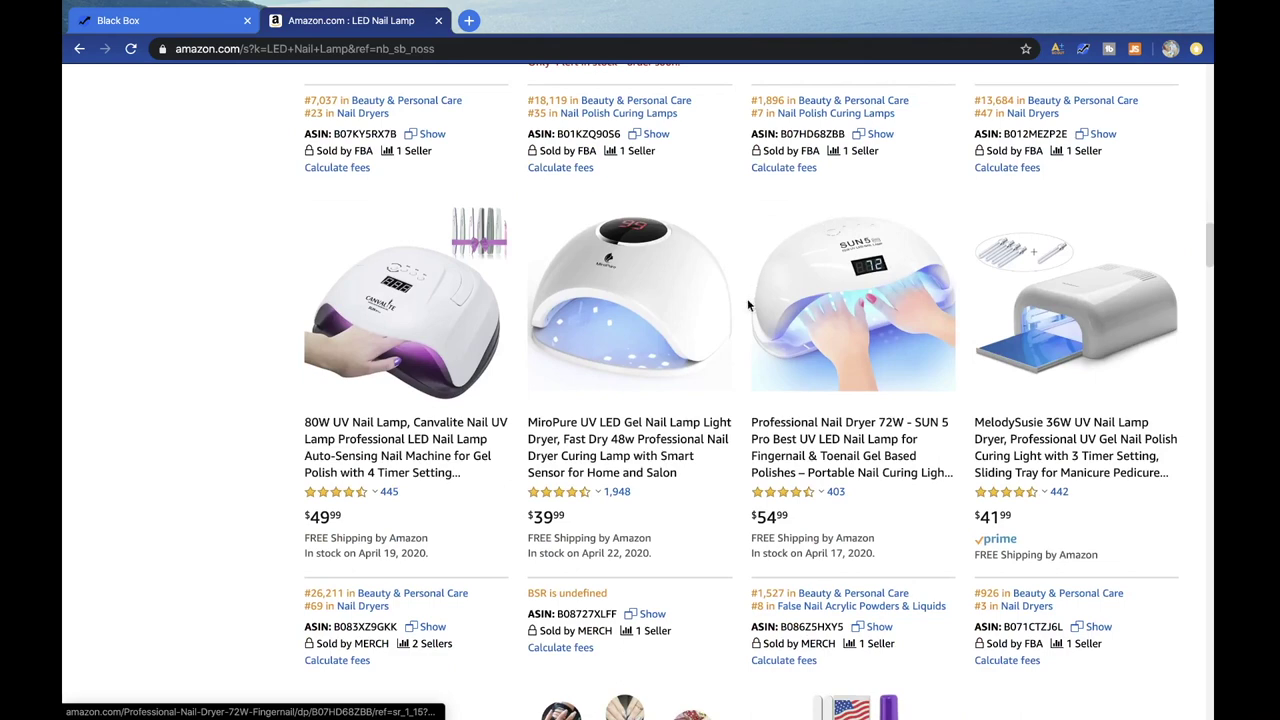
{"action": "scroll", "coordinate": [1186, 400], "scroll_direction": "down", "scroll_amount": 1}
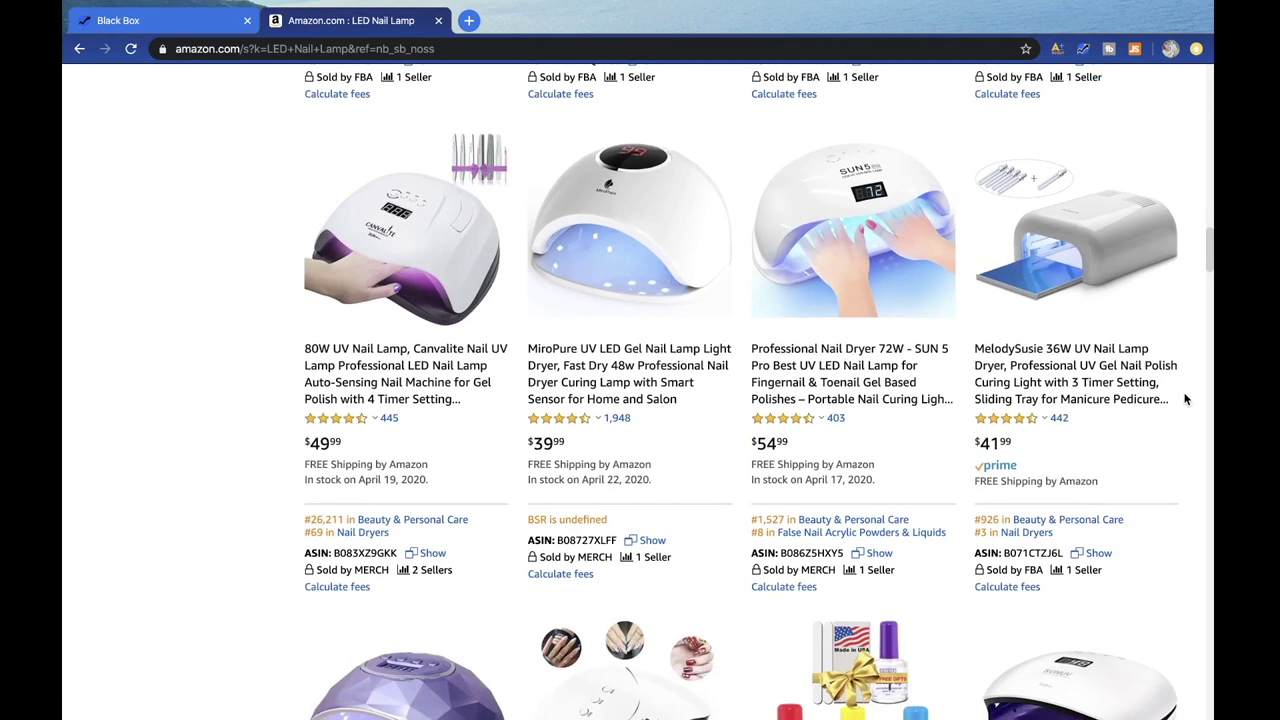
{"action": "scroll", "coordinate": [1182, 410], "scroll_direction": "down", "scroll_amount": 3}
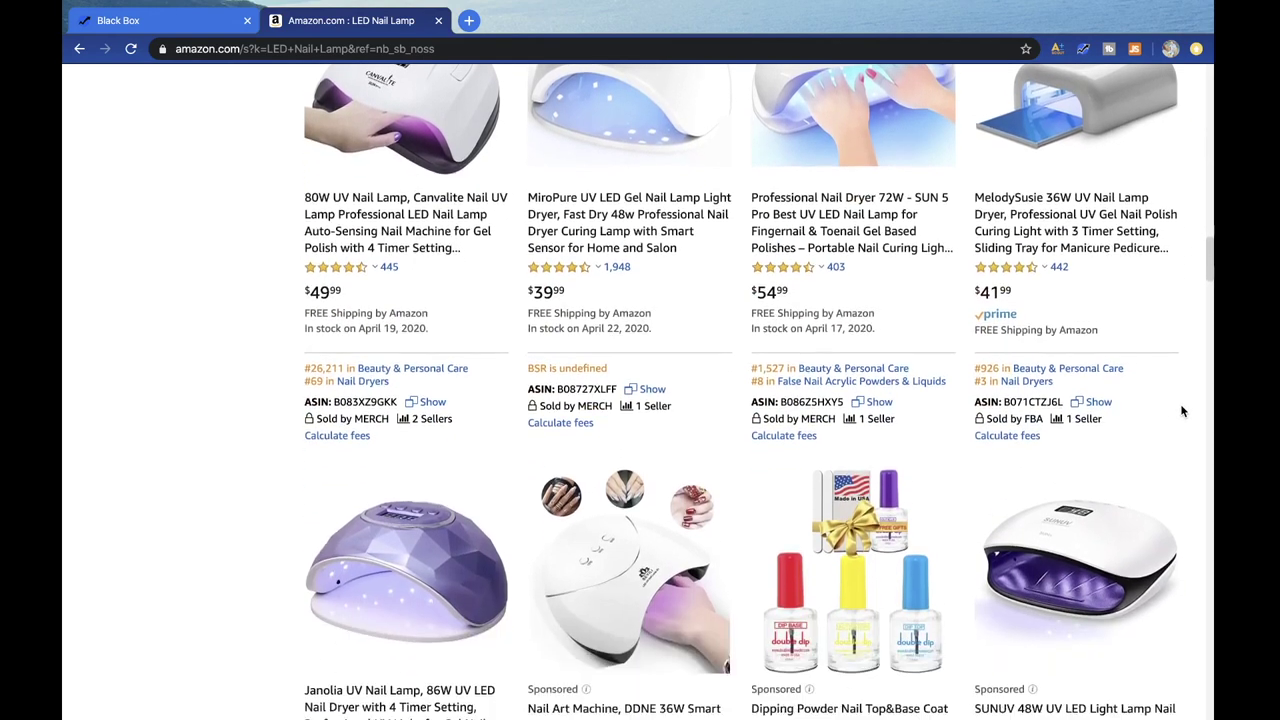
{"action": "scroll", "coordinate": [289, 433], "scroll_direction": "down", "scroll_amount": 2}
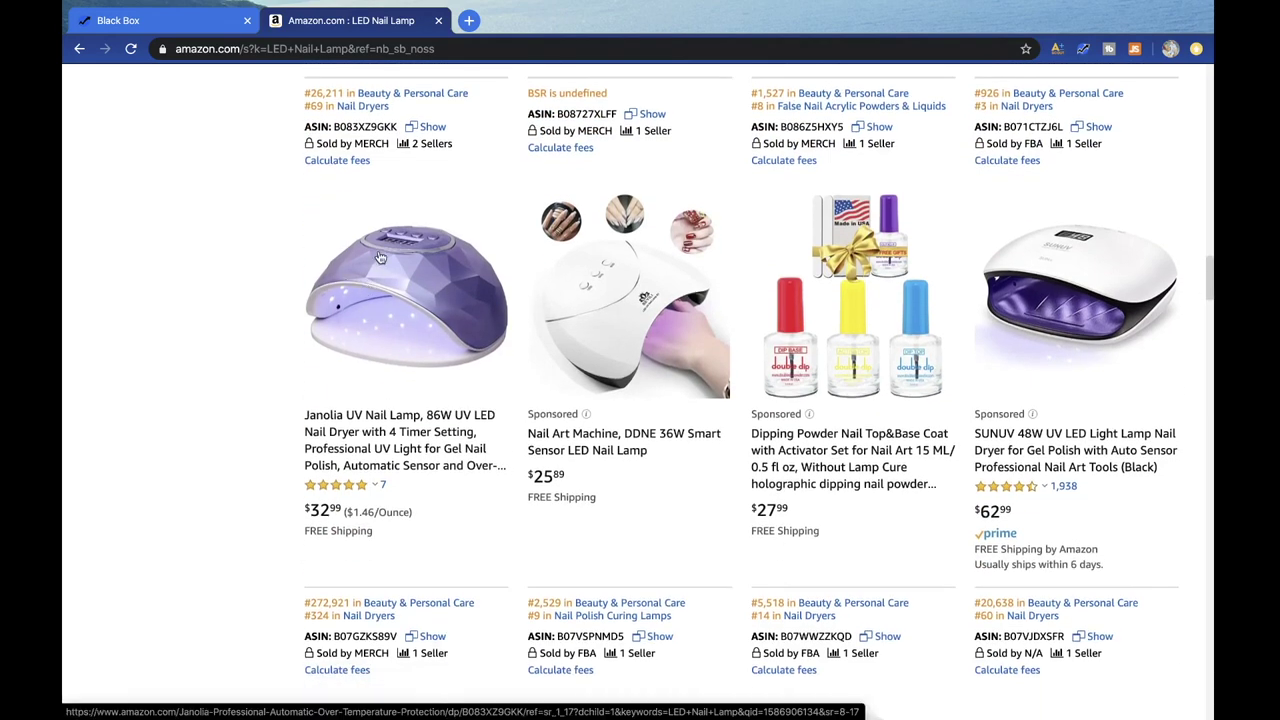
{"action": "scroll", "coordinate": [1186, 372], "scroll_direction": "down", "scroll_amount": 4}
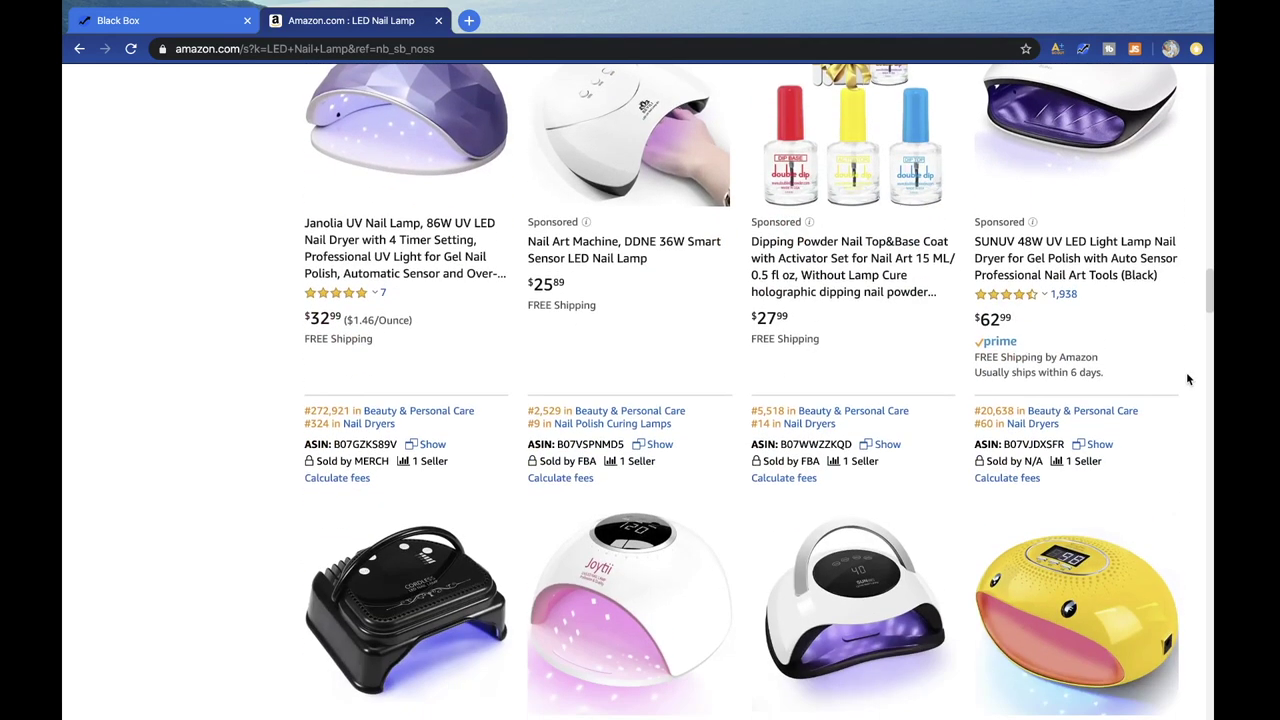
{"action": "scroll", "coordinate": [1186, 378], "scroll_direction": "down", "scroll_amount": 2}
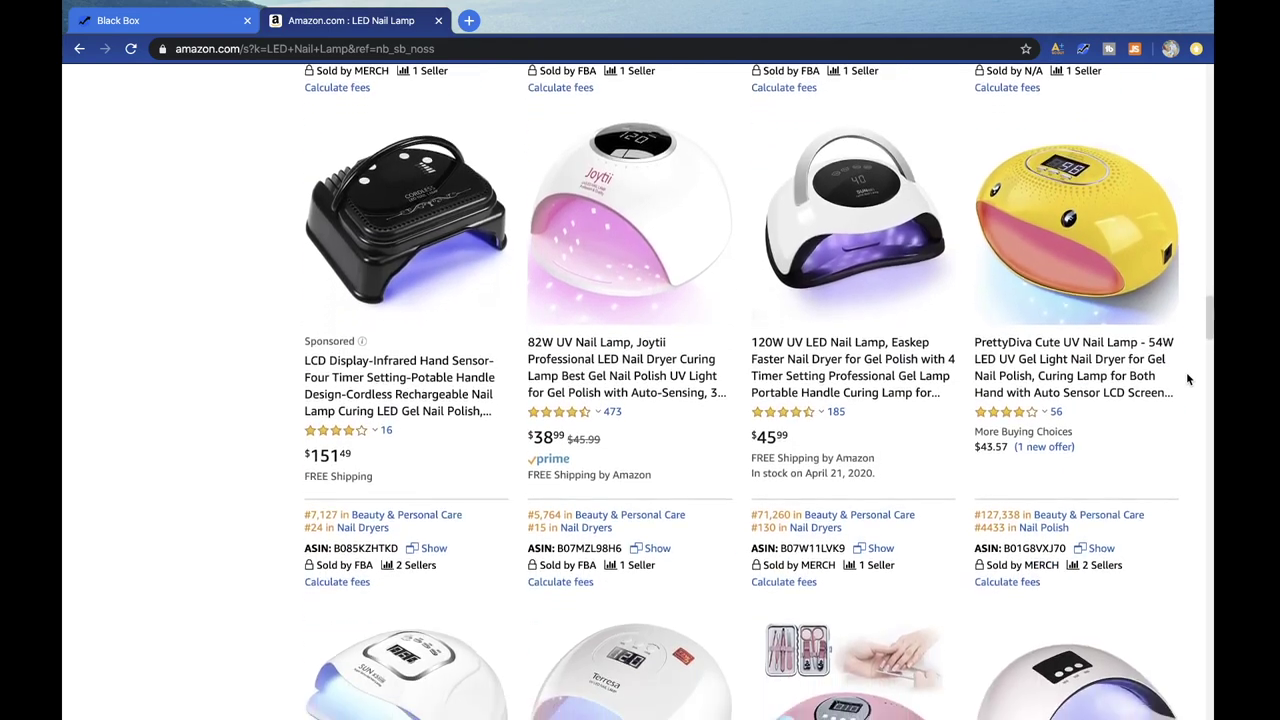
{"action": "scroll", "coordinate": [1188, 378], "scroll_direction": "up", "scroll_amount": 1}
{"action": "scroll", "coordinate": [1188, 378], "scroll_direction": "down", "scroll_amount": 3}
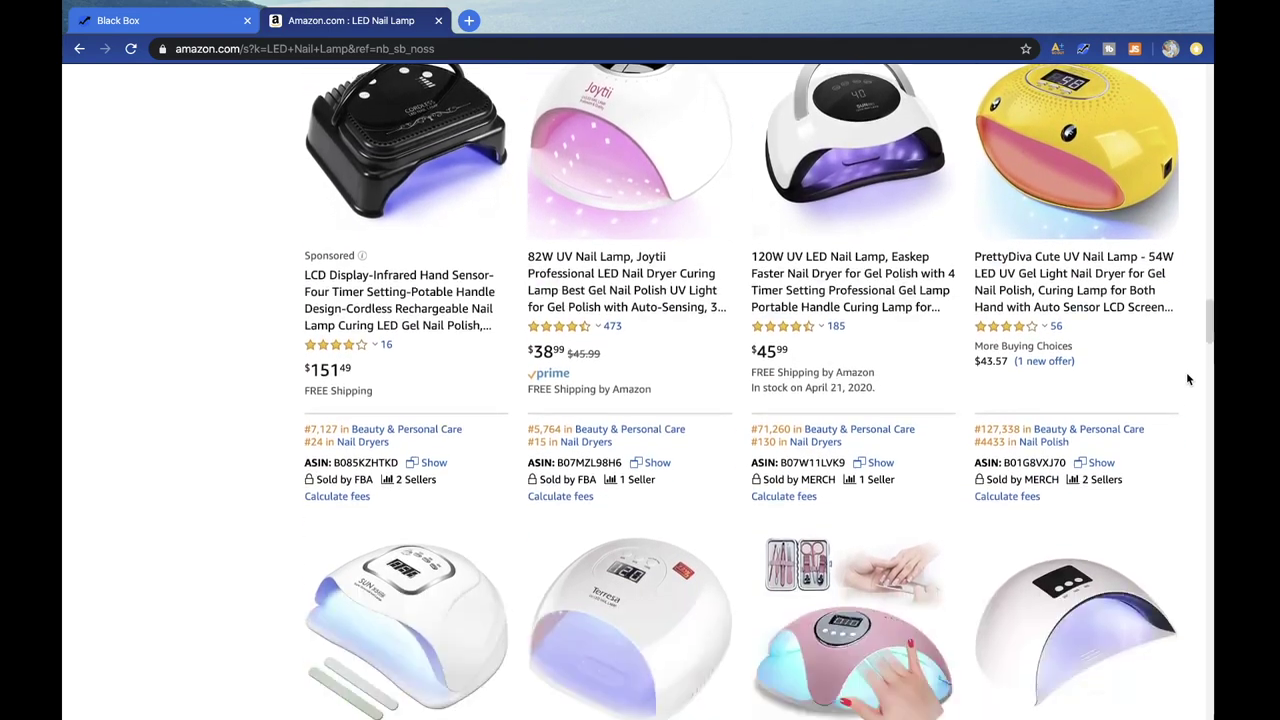
{"action": "scroll", "coordinate": [1188, 378], "scroll_direction": "down", "scroll_amount": 2}
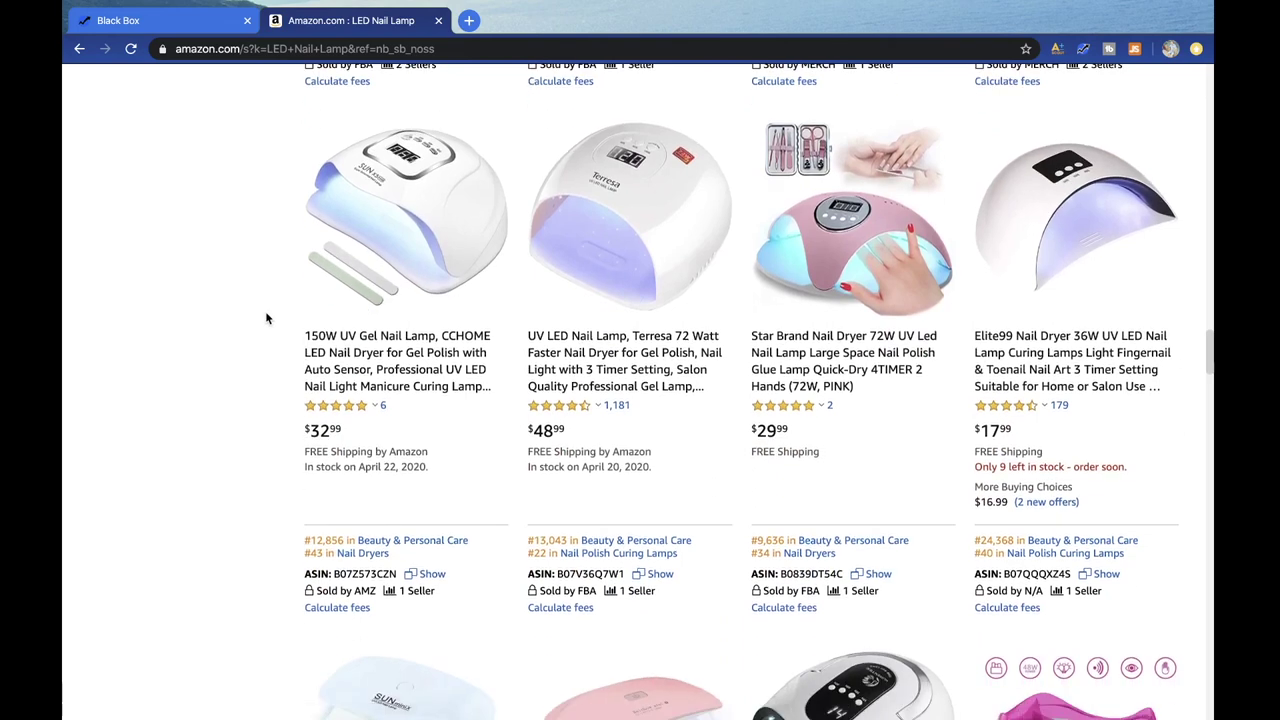
{"action": "scroll", "coordinate": [266, 318], "scroll_direction": "down", "scroll_amount": 1}
{"action": "scroll", "coordinate": [265, 318], "scroll_direction": "down", "scroll_amount": 1}
{"action": "scroll", "coordinate": [907, 375], "scroll_direction": "up", "scroll_amount": 3}
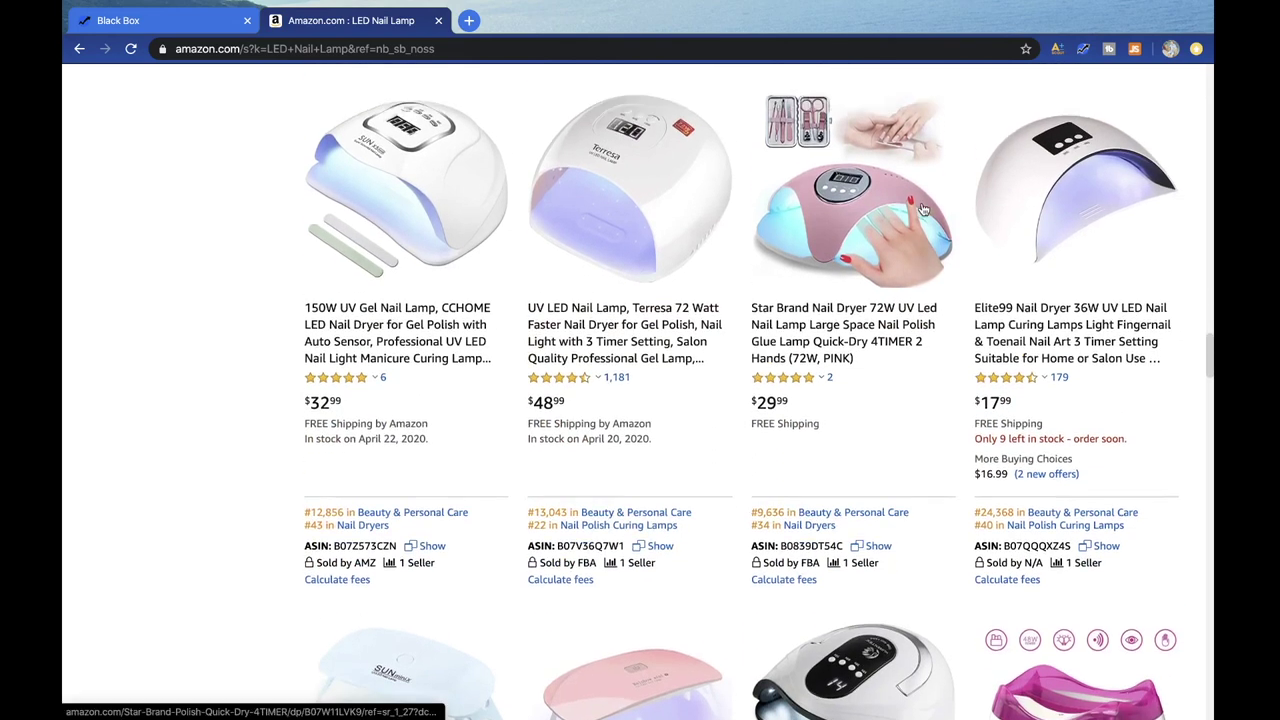
{"action": "scroll", "coordinate": [254, 289], "scroll_direction": "up", "scroll_amount": 10}
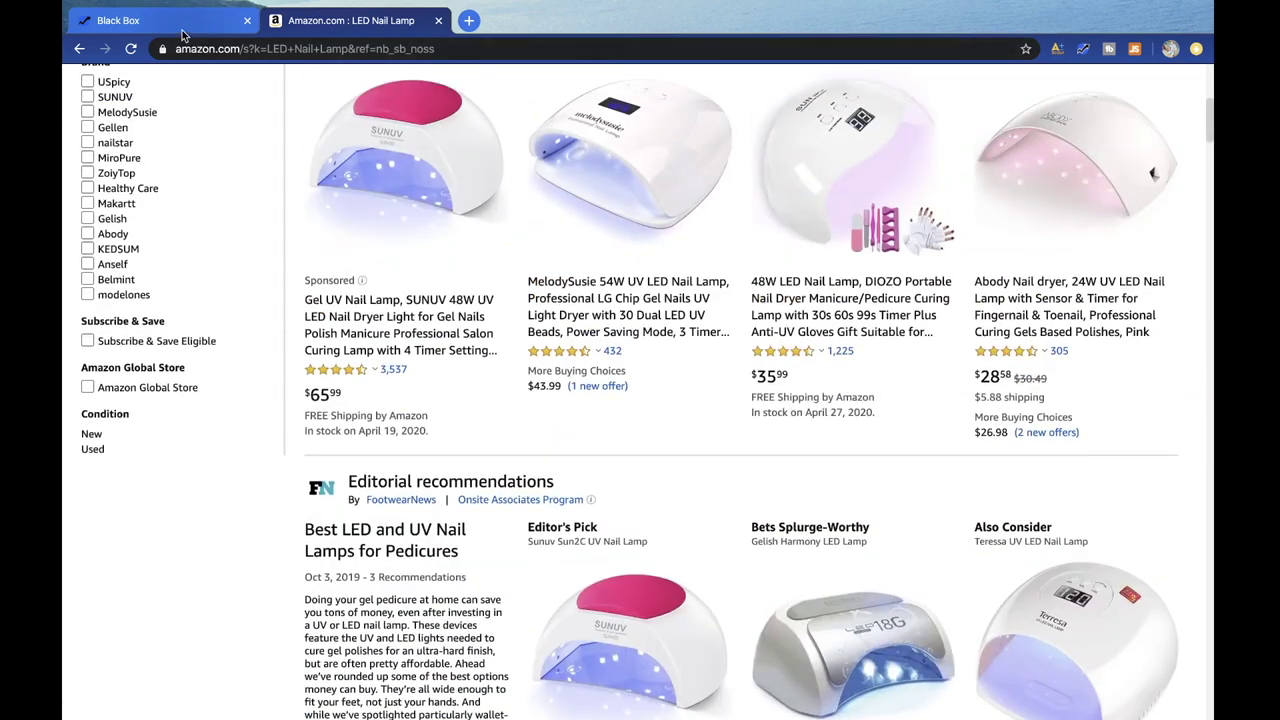
{"action": "scroll", "coordinate": [286, 205], "scroll_direction": "up", "scroll_amount": 5}
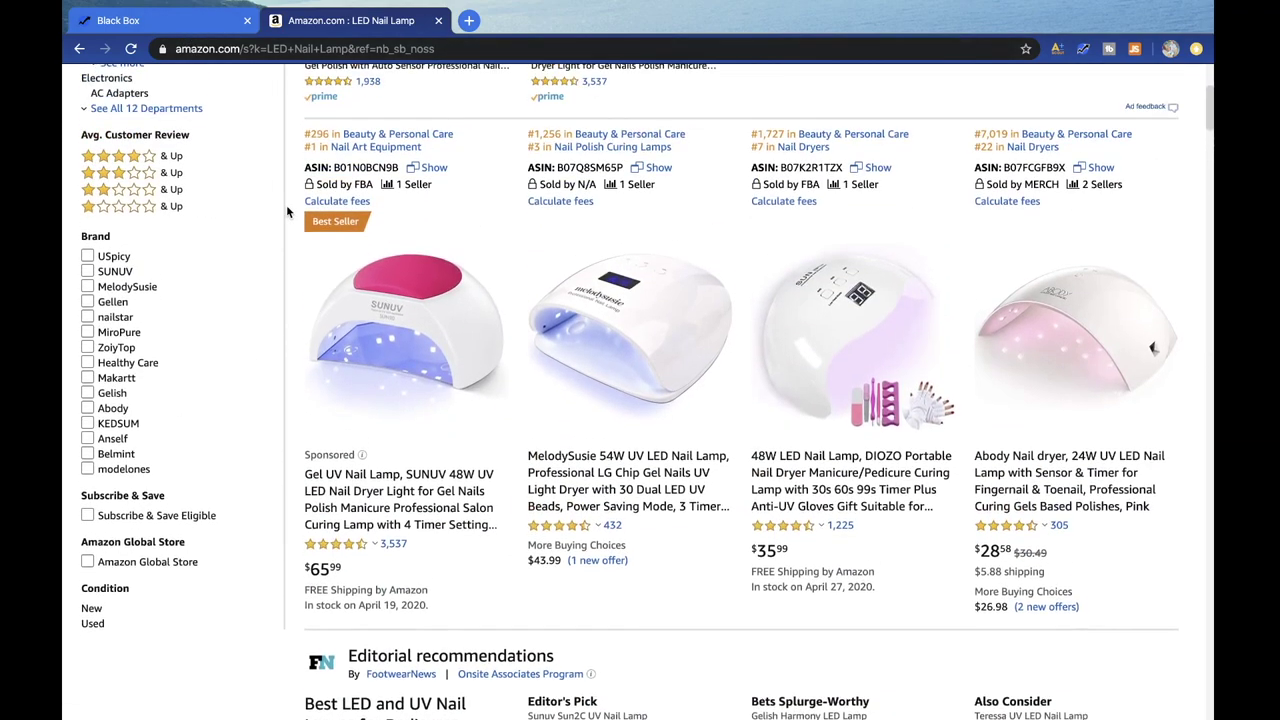
{"action": "scroll", "coordinate": [286, 205], "scroll_direction": "down", "scroll_amount": 2}
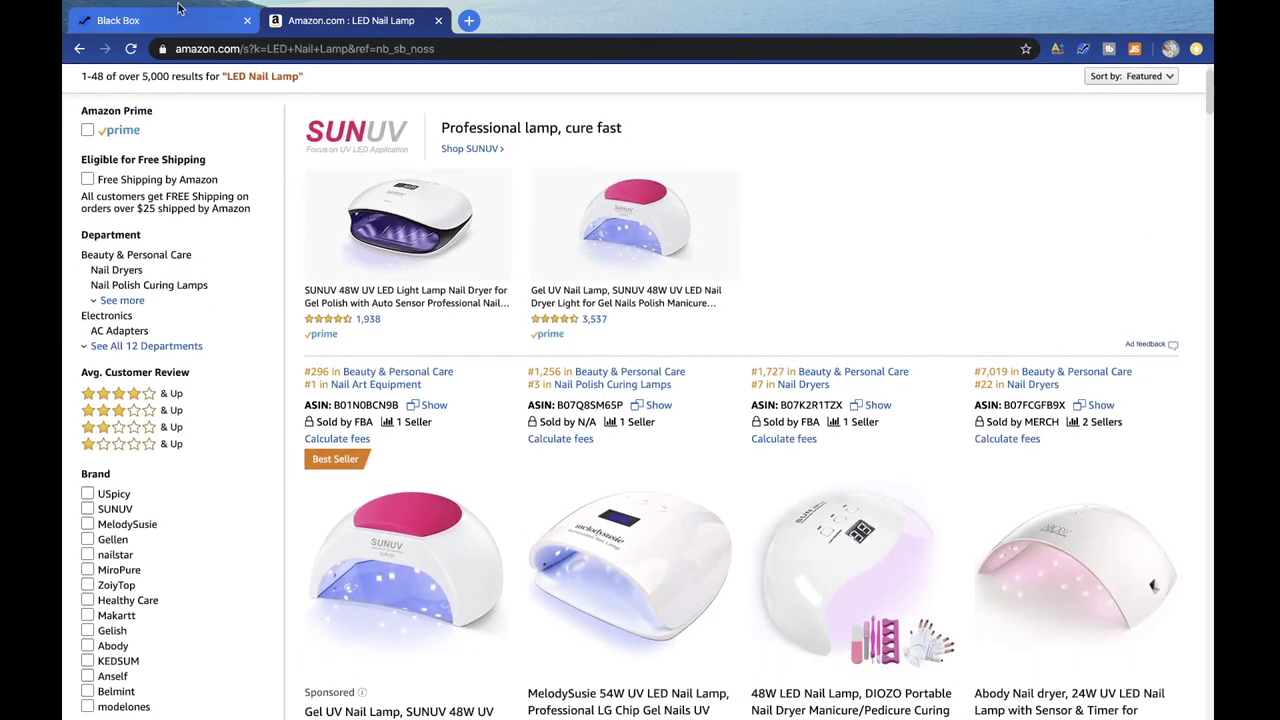
- Return to the Black Box results and check the CF Clean Fairy vacuum bags entry below the Gellen nail lamp
{"action": "left_click", "coordinate": [180, 18]}
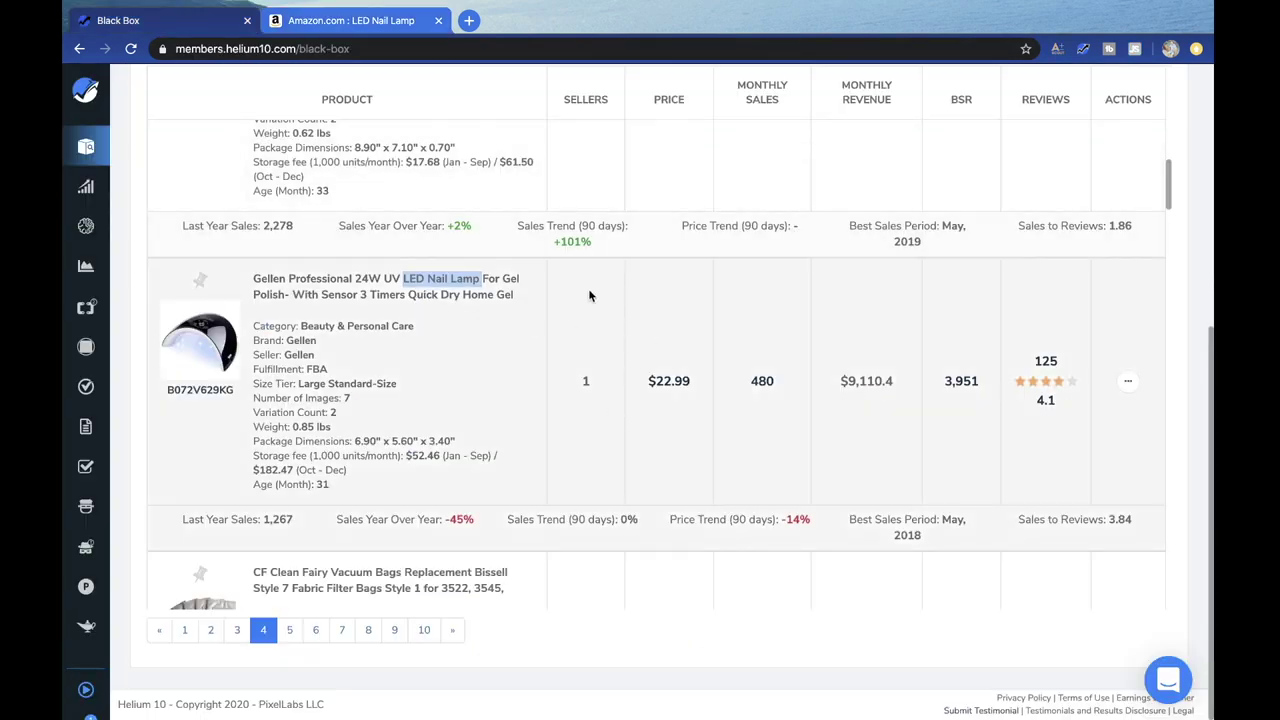
{"action": "left_click", "coordinate": [662, 250]}
{"action": "scroll", "coordinate": [634, 418], "scroll_direction": "down", "scroll_amount": 3}
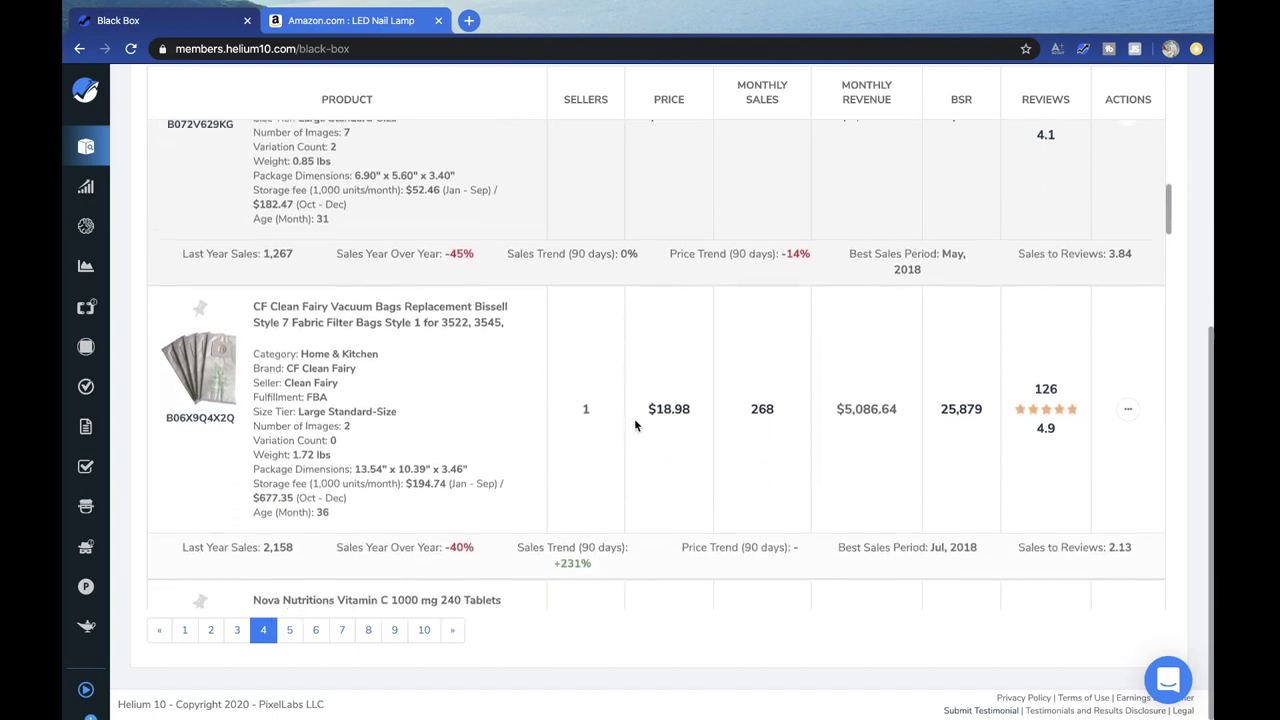
{"action": "scroll", "coordinate": [634, 418], "scroll_direction": "down", "scroll_amount": 1}
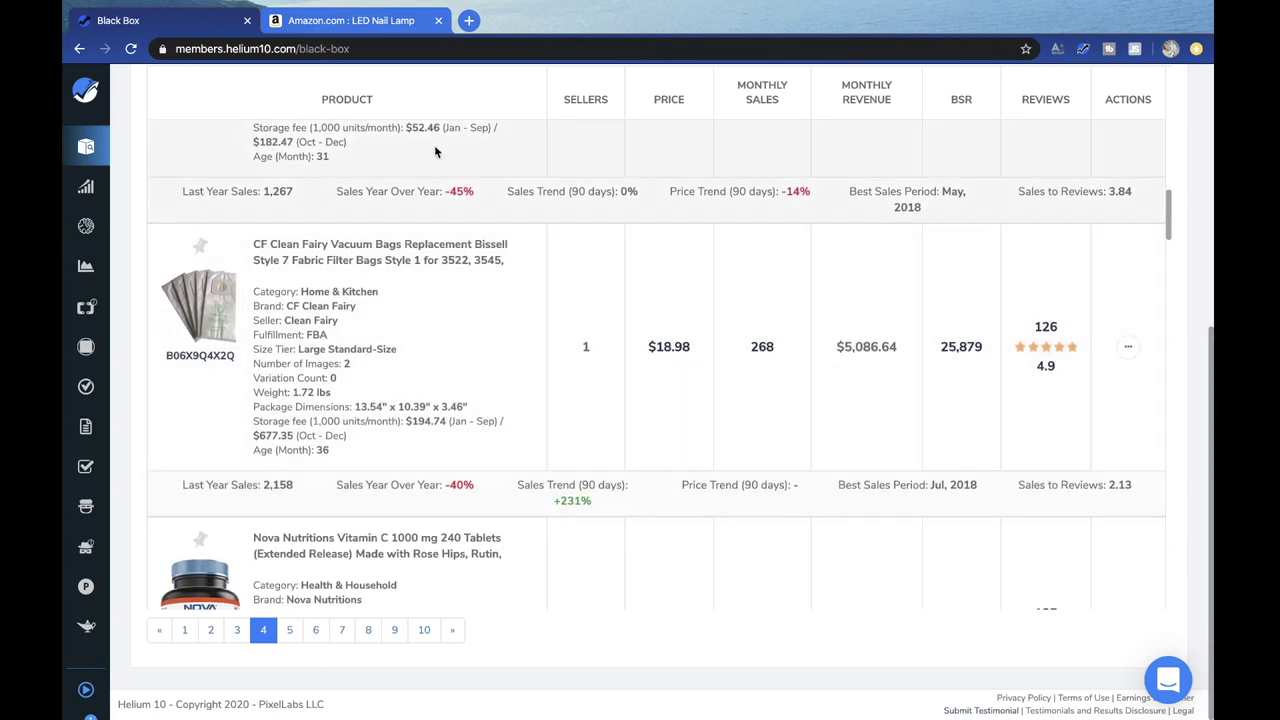
- Revisit the Amazon "LED Nail Lamp" results and review the first rows of competing lamps again
{"action": "left_click", "coordinate": [374, 29]}
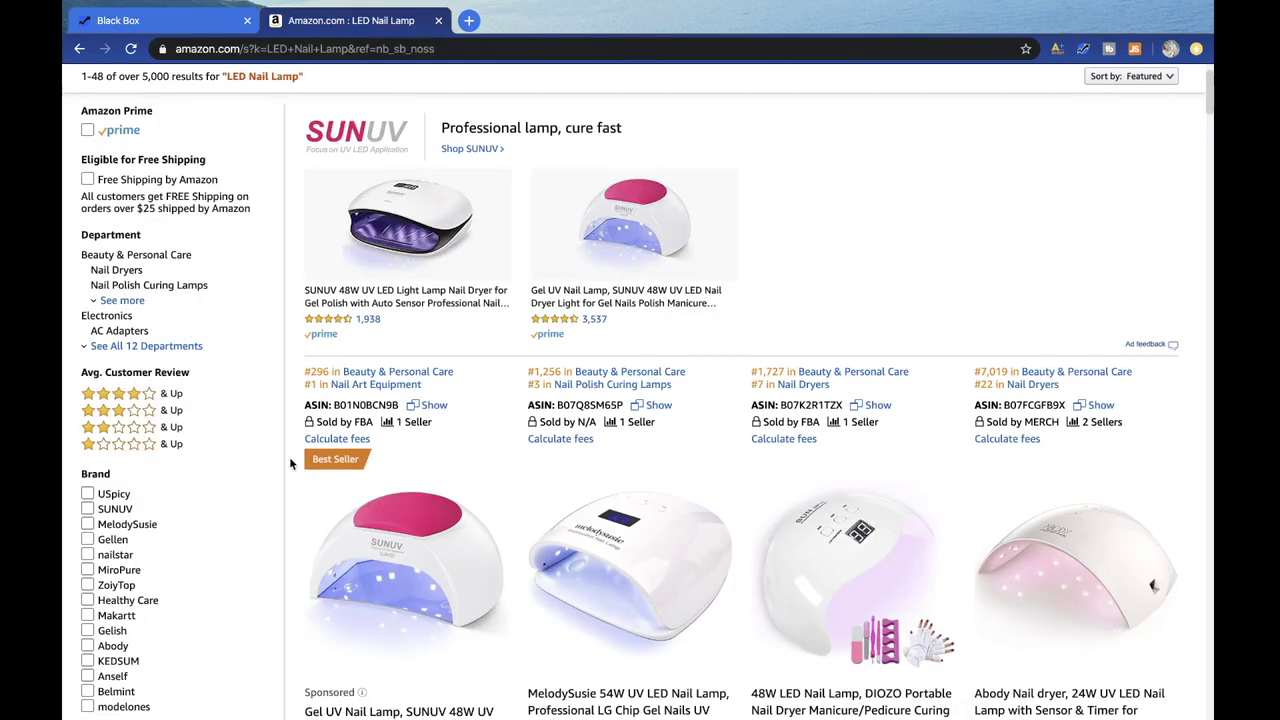
{"action": "scroll", "coordinate": [290, 463], "scroll_direction": "down", "scroll_amount": 10}
{"action": "scroll", "coordinate": [290, 463], "scroll_direction": "up", "scroll_amount": 2}
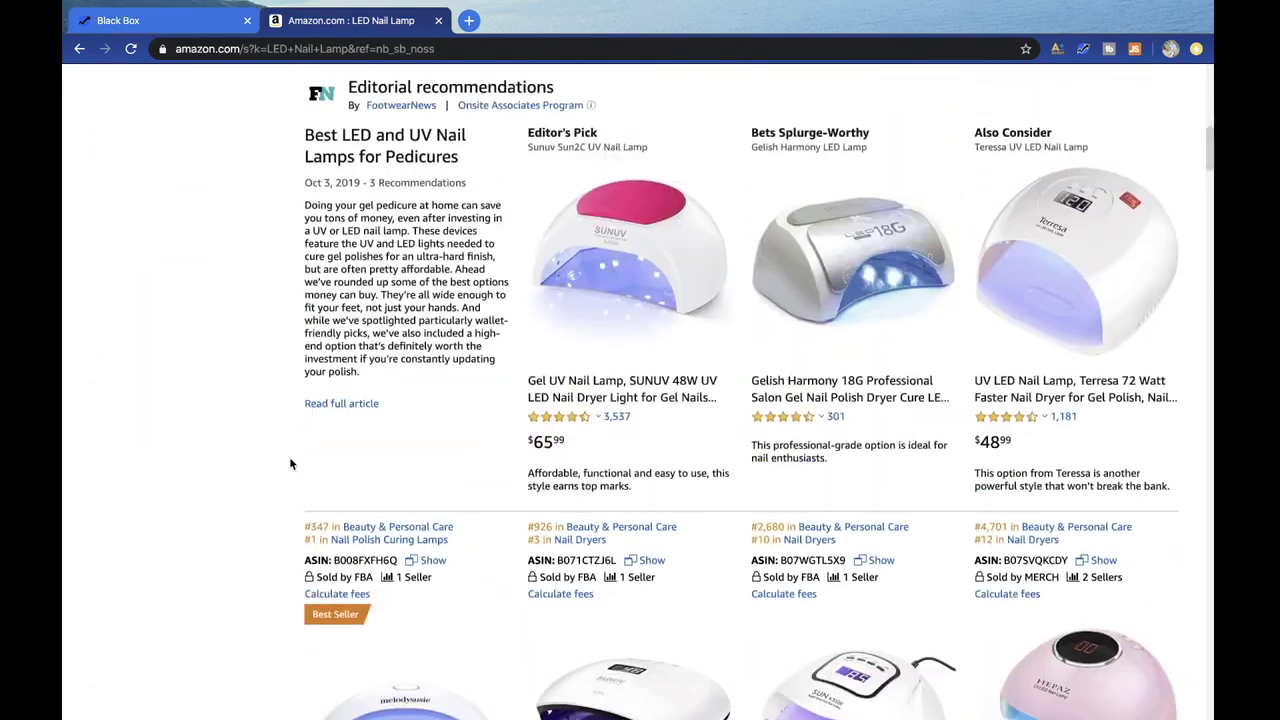
{"action": "scroll", "coordinate": [290, 463], "scroll_direction": "down", "scroll_amount": 7}
{"action": "scroll", "coordinate": [290, 463], "scroll_direction": "up", "scroll_amount": 2}
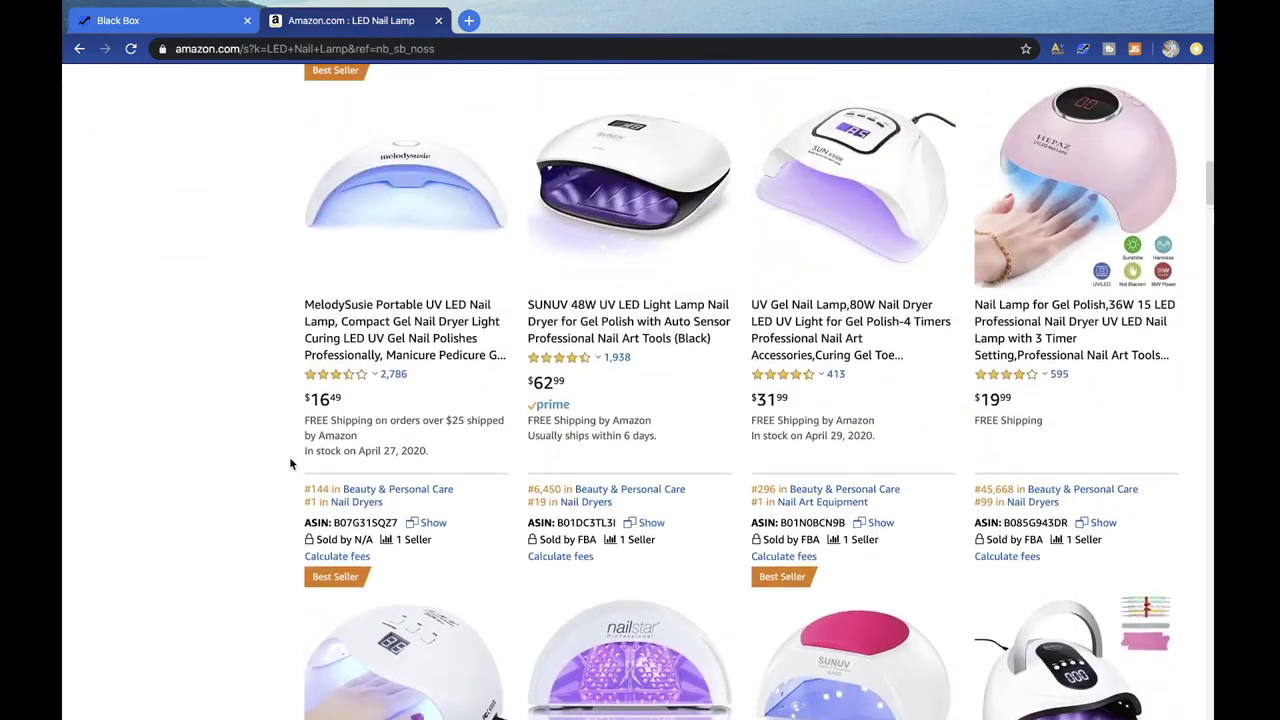
{"action": "scroll", "coordinate": [290, 463], "scroll_direction": "up", "scroll_amount": 11}
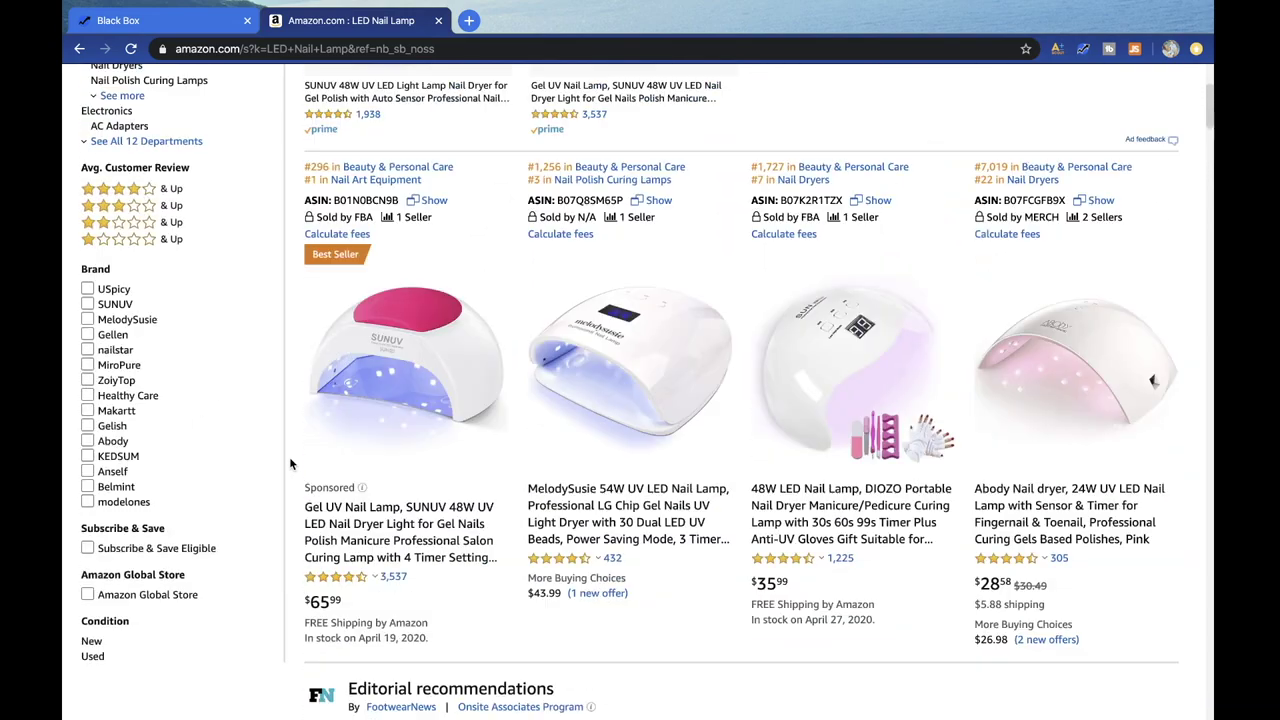
- Switch back to Black Box and examine the entries from the vacuum bags through the Beaute Galleria nail art tool kit
{"action": "left_click", "coordinate": [190, 24]}
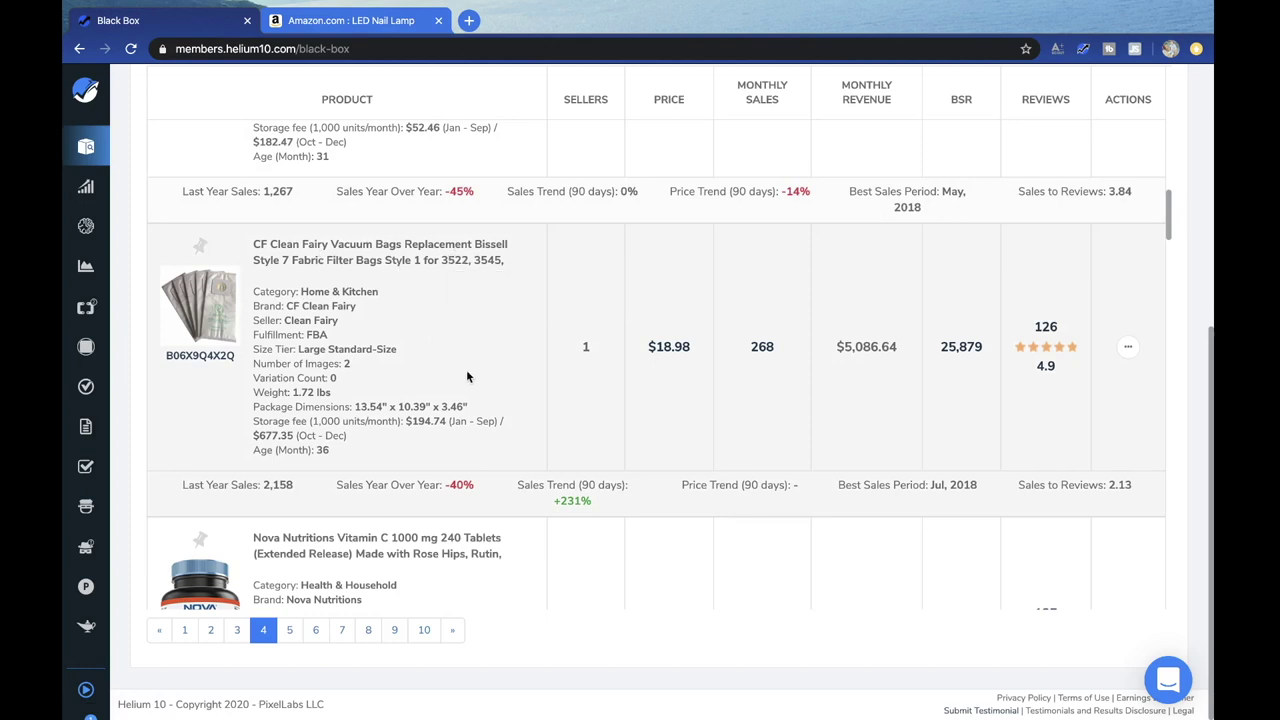
{"action": "scroll", "coordinate": [466, 372], "scroll_direction": "down", "scroll_amount": 3}
{"action": "scroll", "coordinate": [466, 372], "scroll_direction": "down", "scroll_amount": 2}
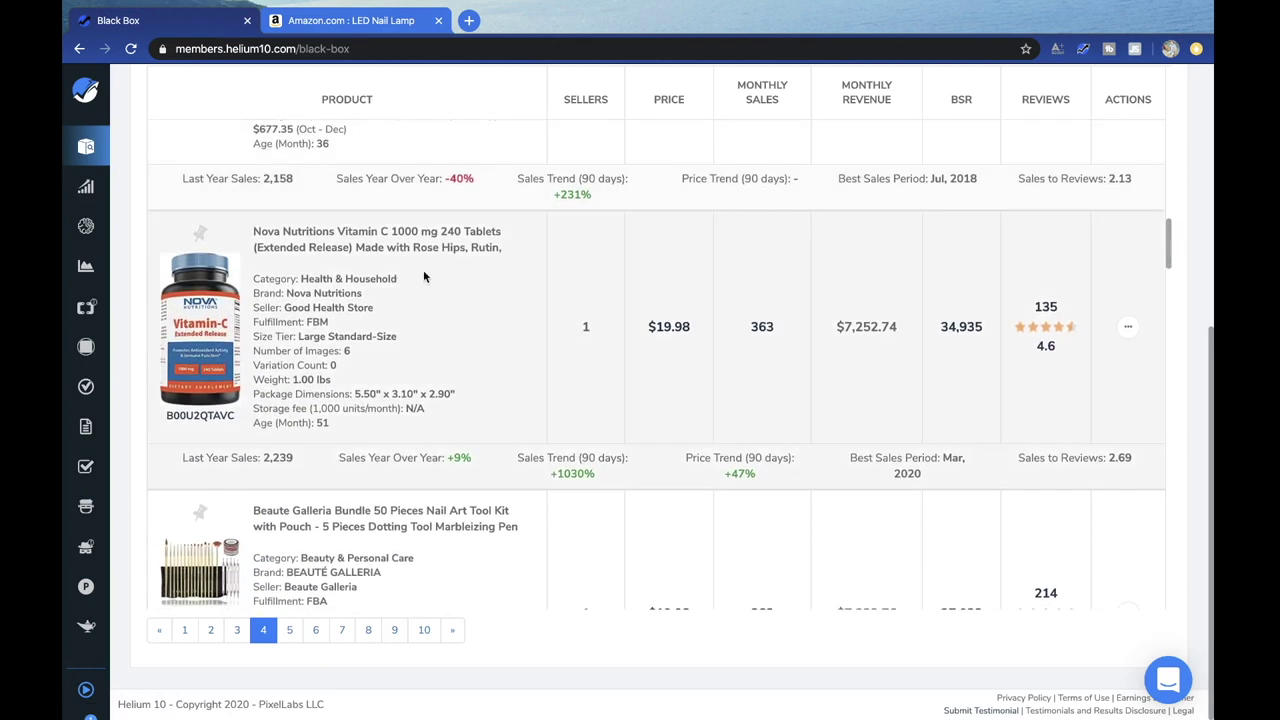
{"action": "scroll", "coordinate": [440, 335], "scroll_direction": "down", "scroll_amount": 1}
{"action": "scroll", "coordinate": [437, 336], "scroll_direction": "down", "scroll_amount": 3}
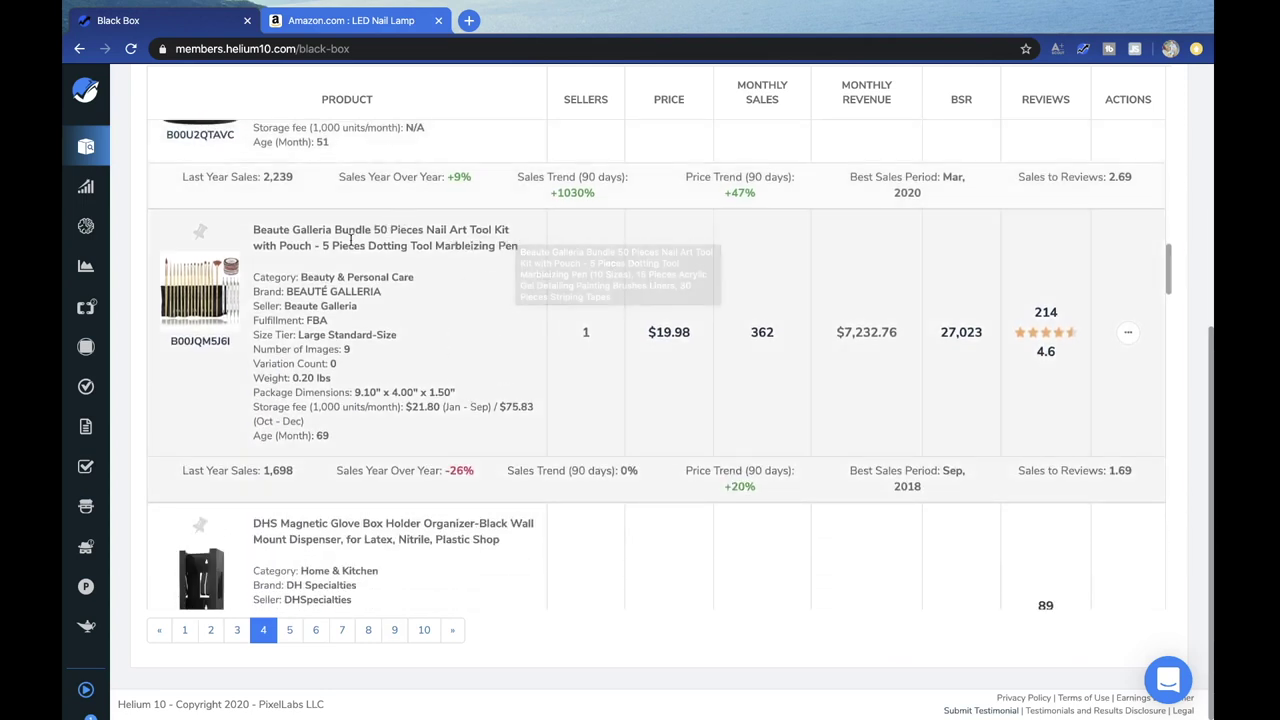
- Open the Beaute Galleria nail art kit's Amazon listing, close the LED nail lamp page, and highlight the kit's review count in Black Box
{"action": "left_click", "coordinate": [189, 297]}
{"action": "left_click", "coordinate": [629, 21]}
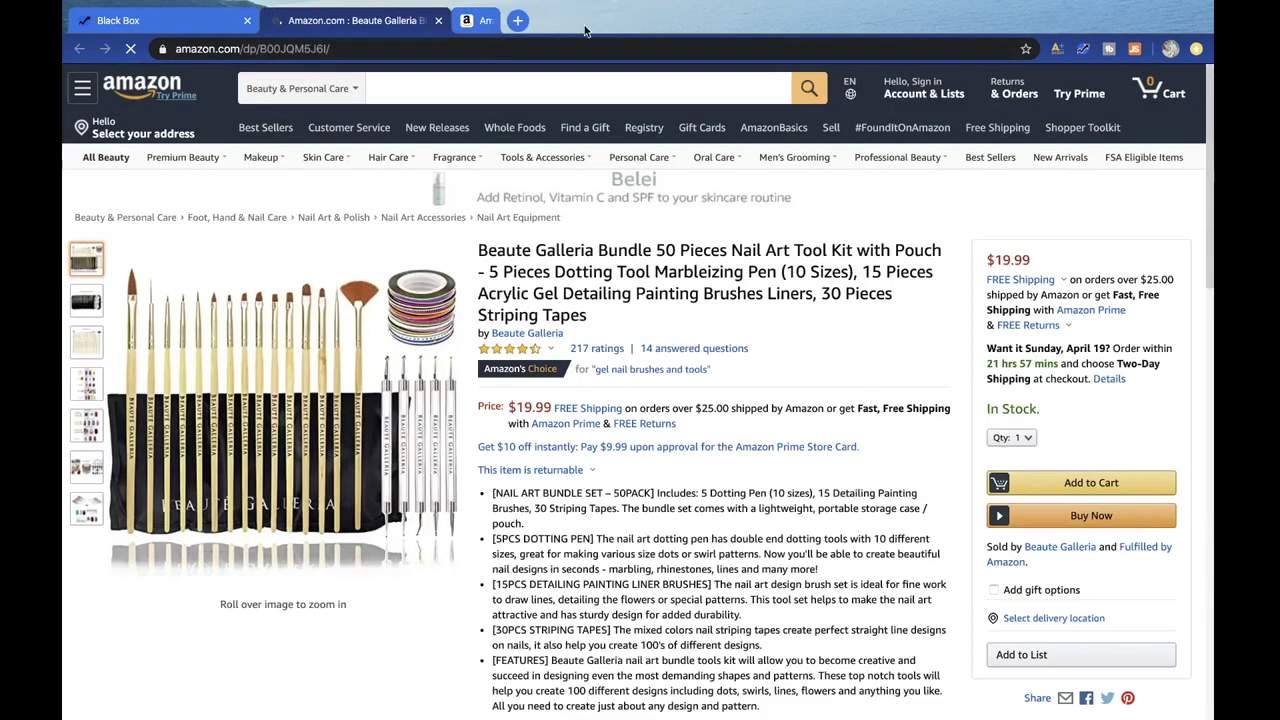
{"action": "left_click", "coordinate": [165, 22]}
{"action": "left_click_drag", "start_coordinate": [635, 339], "coordinate": [796, 336]}
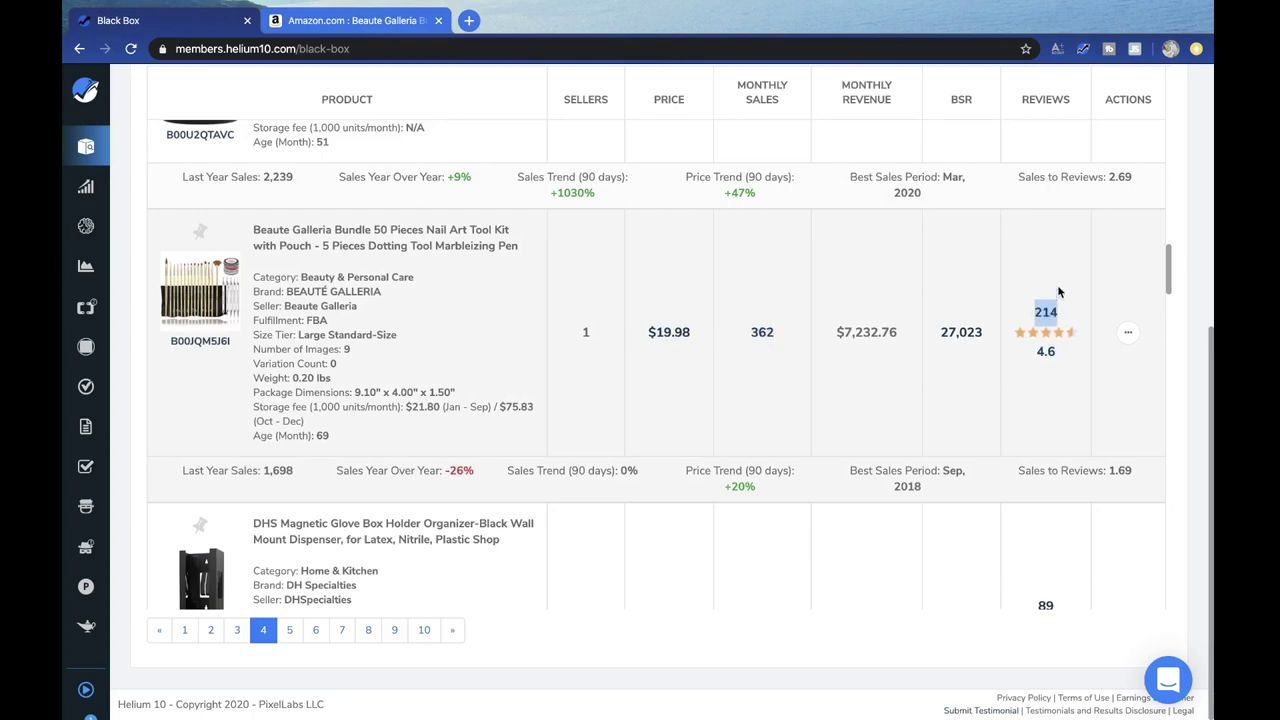
{"action": "left_click", "coordinate": [1038, 222]}
- Search Amazon in All Departments for "50 Pieces Nail Art Tool Kit", copied from the Beaute Galleria listing's title, and look over the first results
{"action": "left_click", "coordinate": [348, 21]}
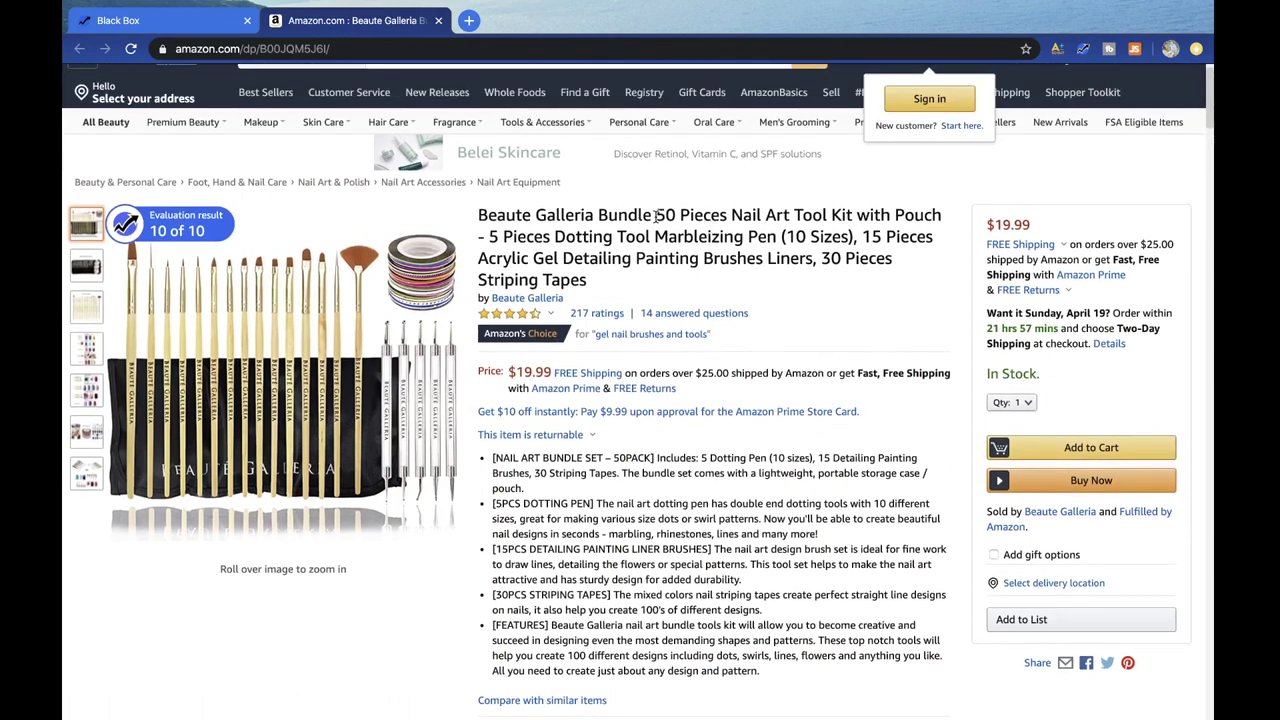
{"action": "left_click_drag", "start_coordinate": [656, 216], "coordinate": [857, 207]}
{"action": "key", "text": "ctrl+c"}
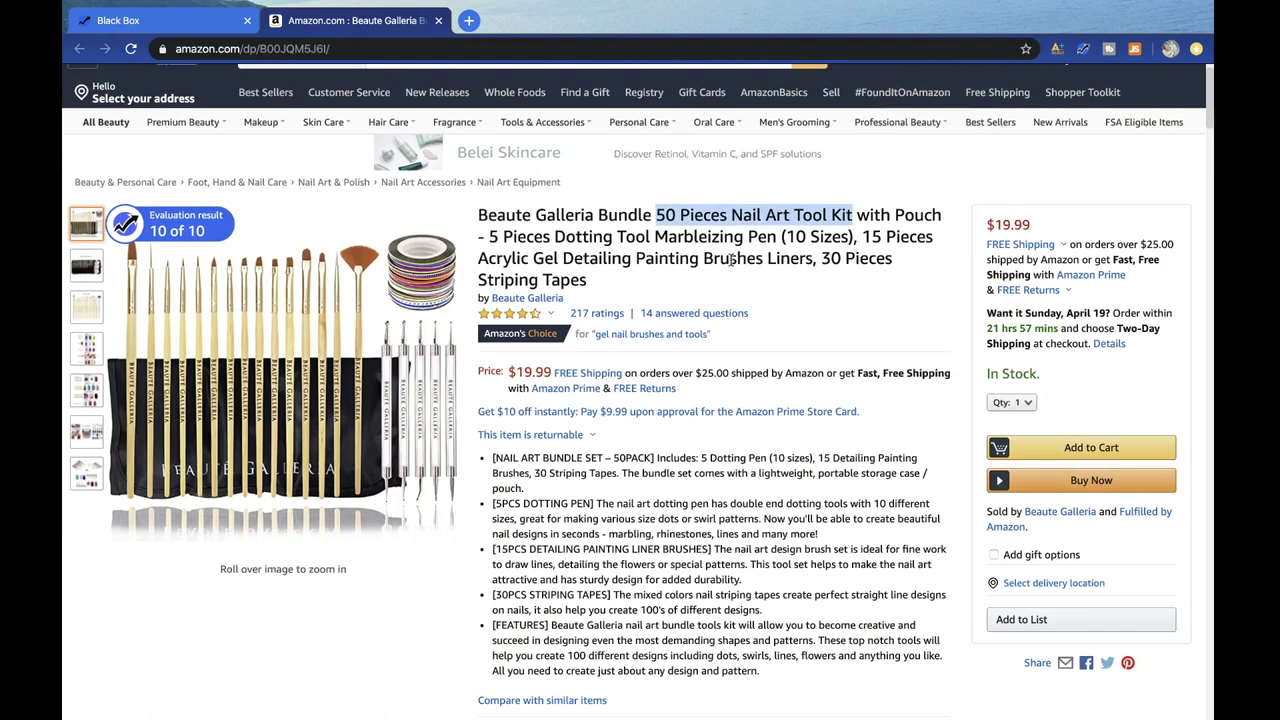
{"action": "scroll", "coordinate": [790, 258], "scroll_direction": "up", "scroll_amount": 2}
{"action": "left_click", "coordinate": [330, 88]}
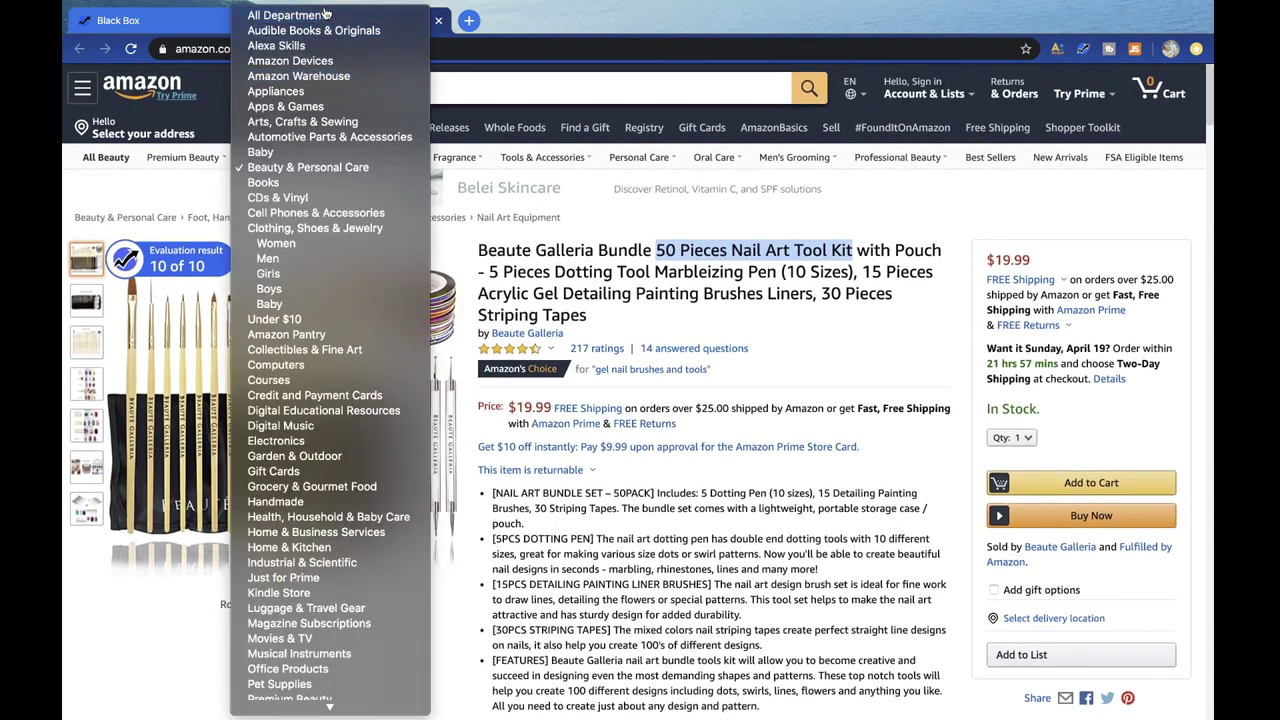
{"action": "left_click", "coordinate": [322, 15]}
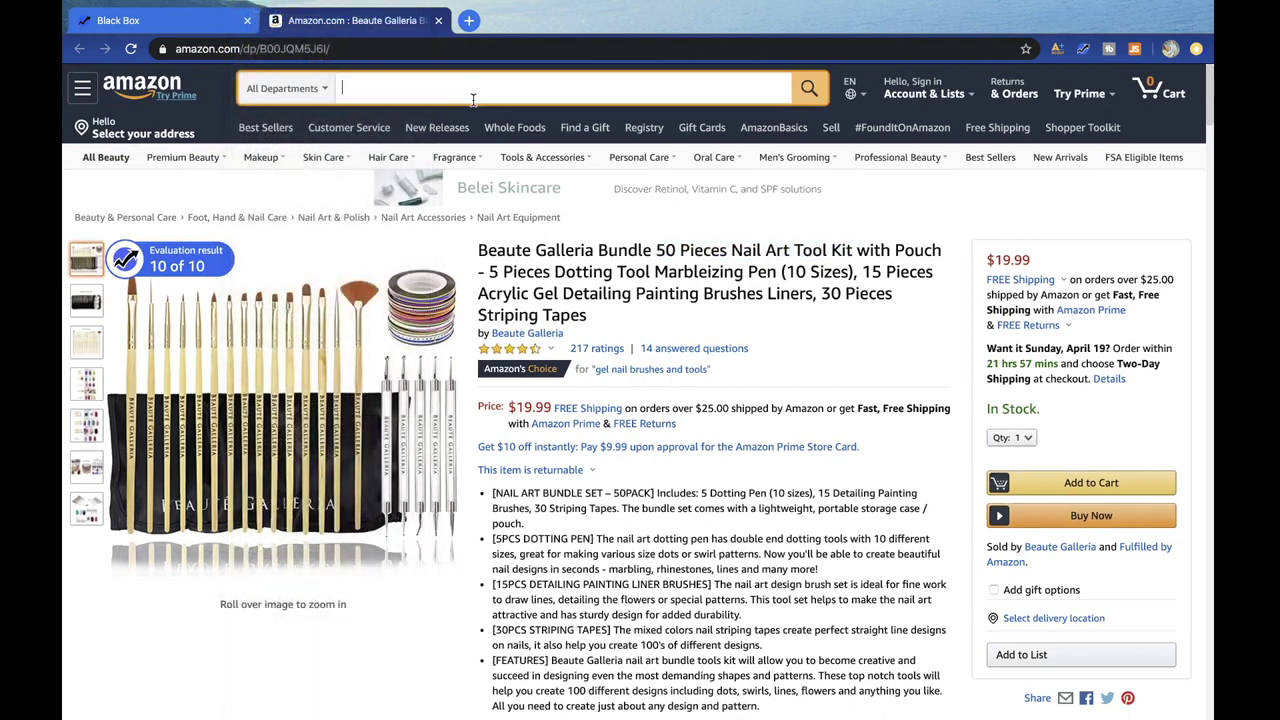
{"action": "key", "text": "ctrl+v"}
{"action": "left_click", "coordinate": [806, 95]}
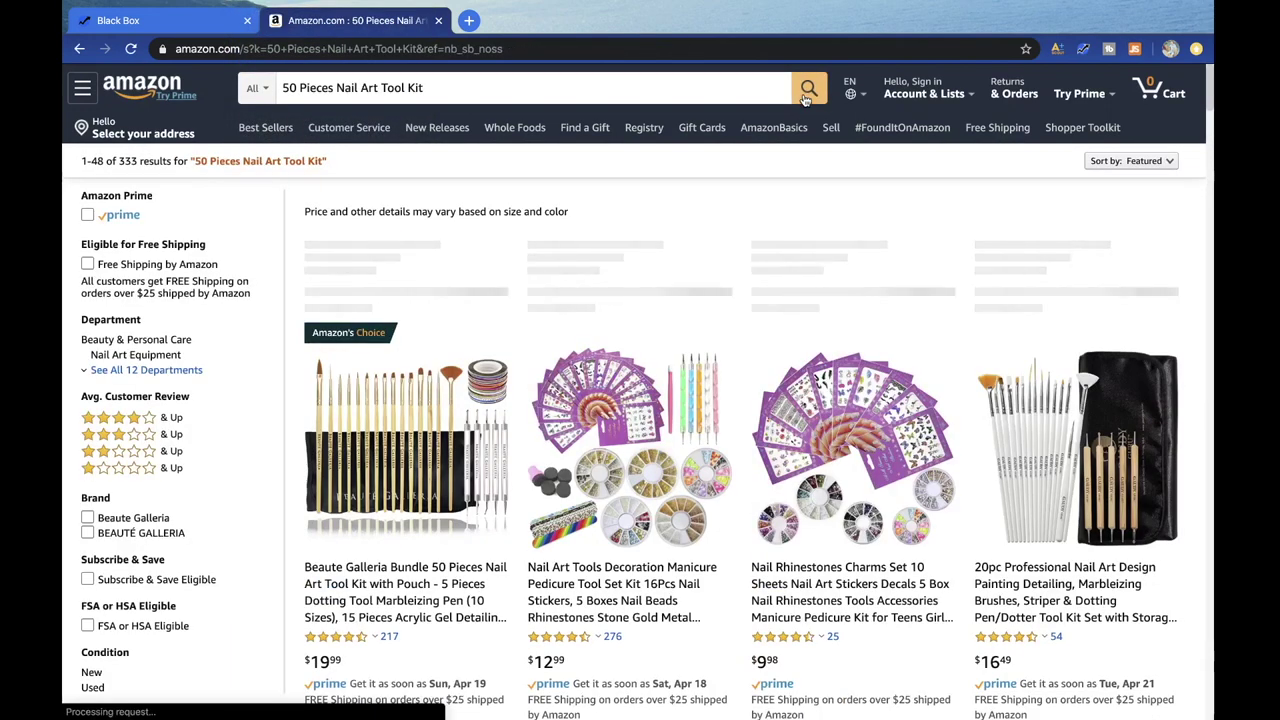
{"action": "scroll", "coordinate": [983, 302], "scroll_direction": "down", "scroll_amount": 7}
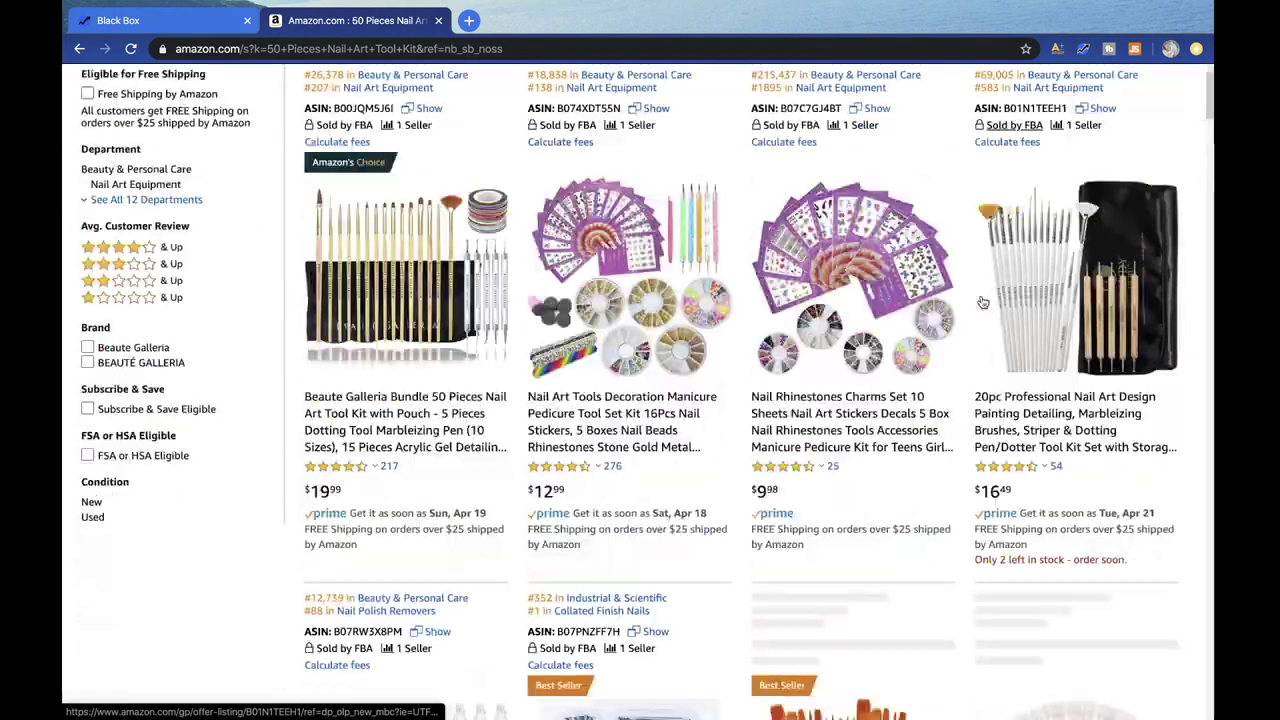
{"action": "scroll", "coordinate": [983, 300], "scroll_direction": "up", "scroll_amount": 5}
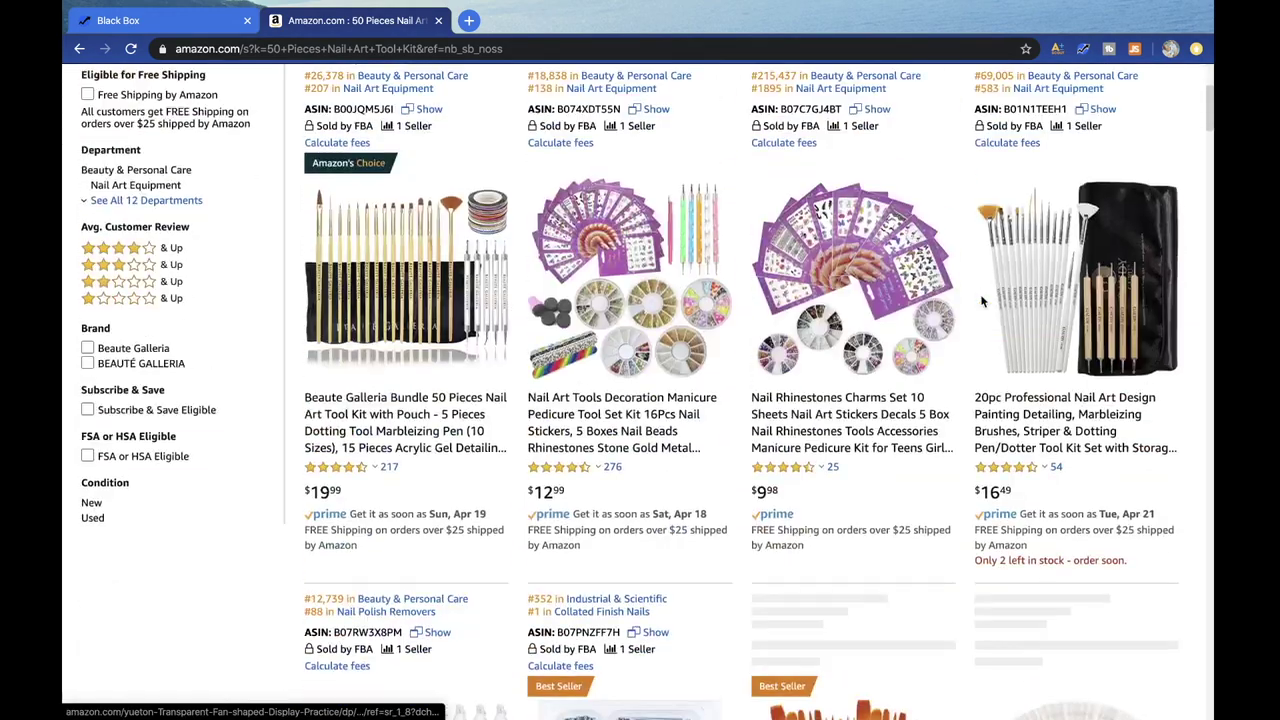
- Analyze the nail art kit results with Jungle Scout and remove the BOSOBO paint brushes, Elizabeth Ward bead storage and SHANY nail art set
{"action": "left_click", "coordinate": [1134, 49]}
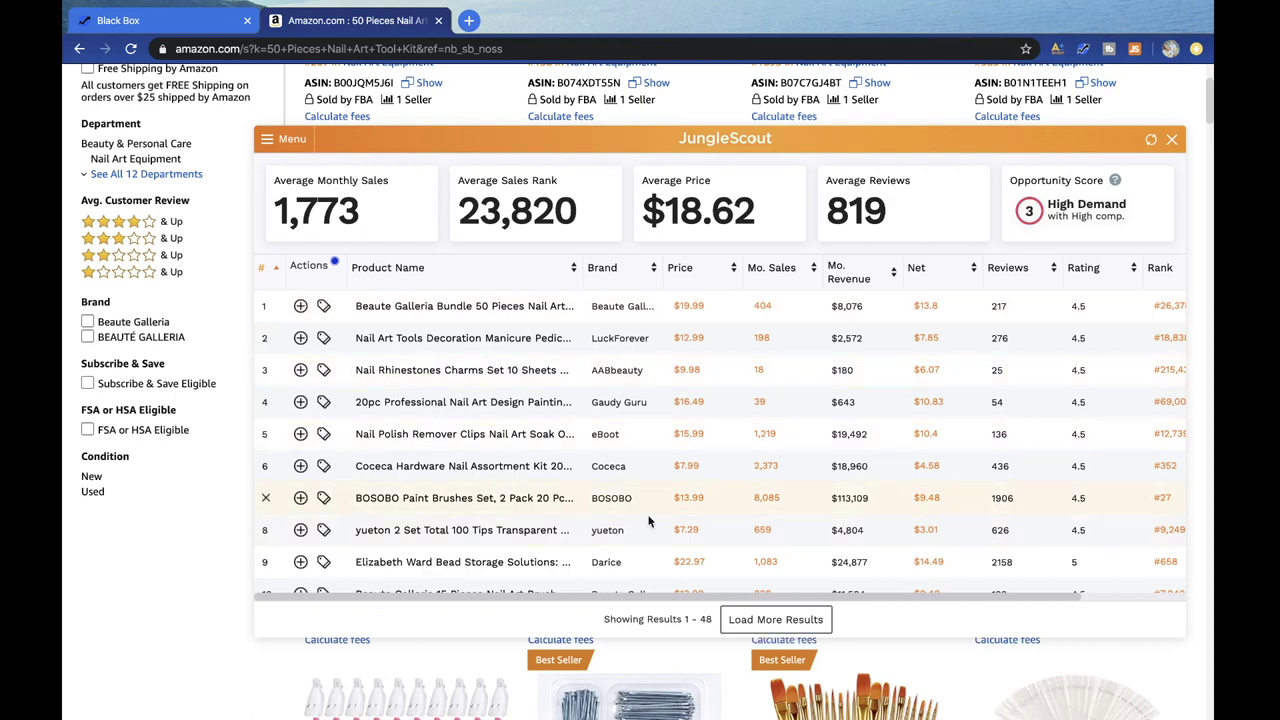
{"action": "mouse_move", "coordinate": [479, 510]}
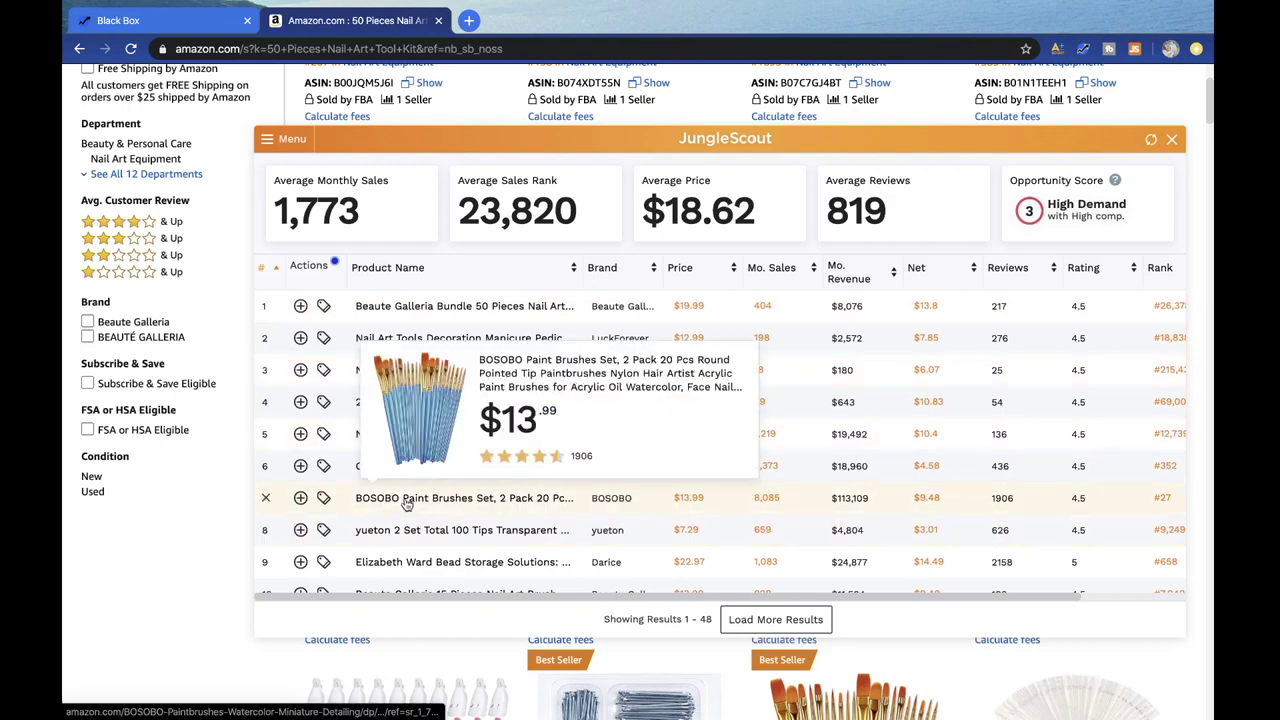
{"action": "left_click", "coordinate": [265, 499]}
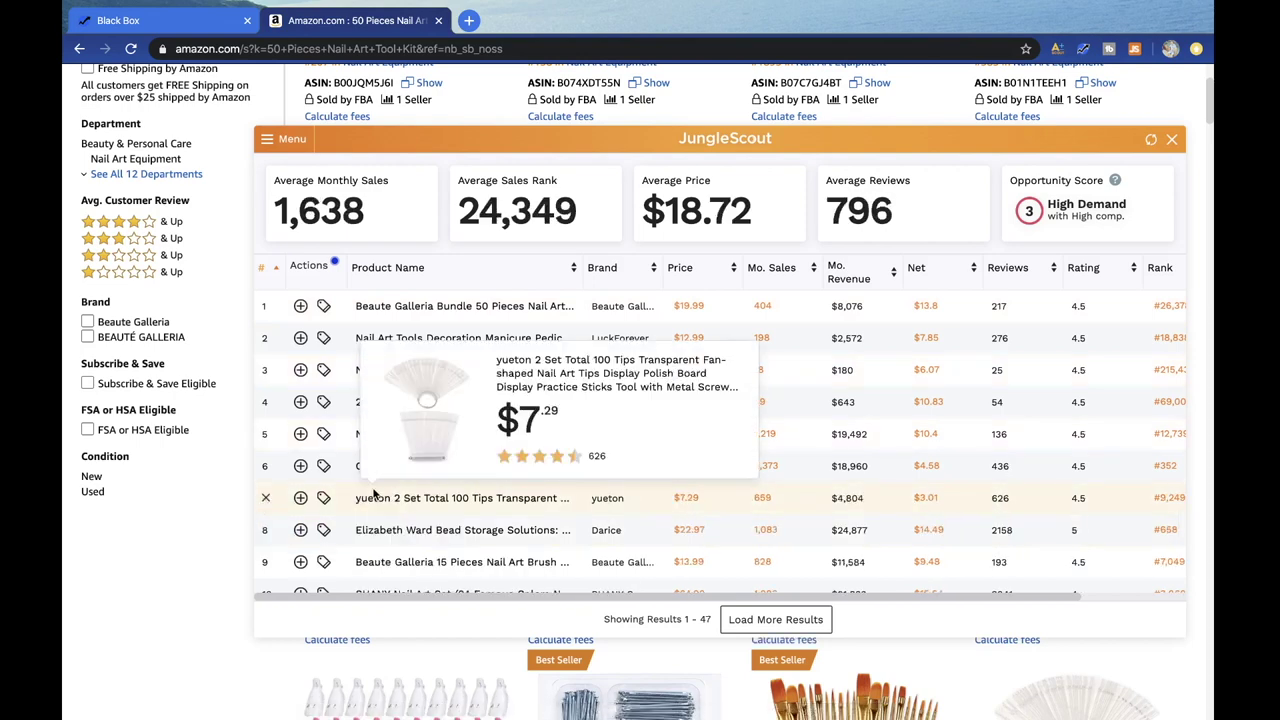
{"action": "left_click", "coordinate": [266, 533]}
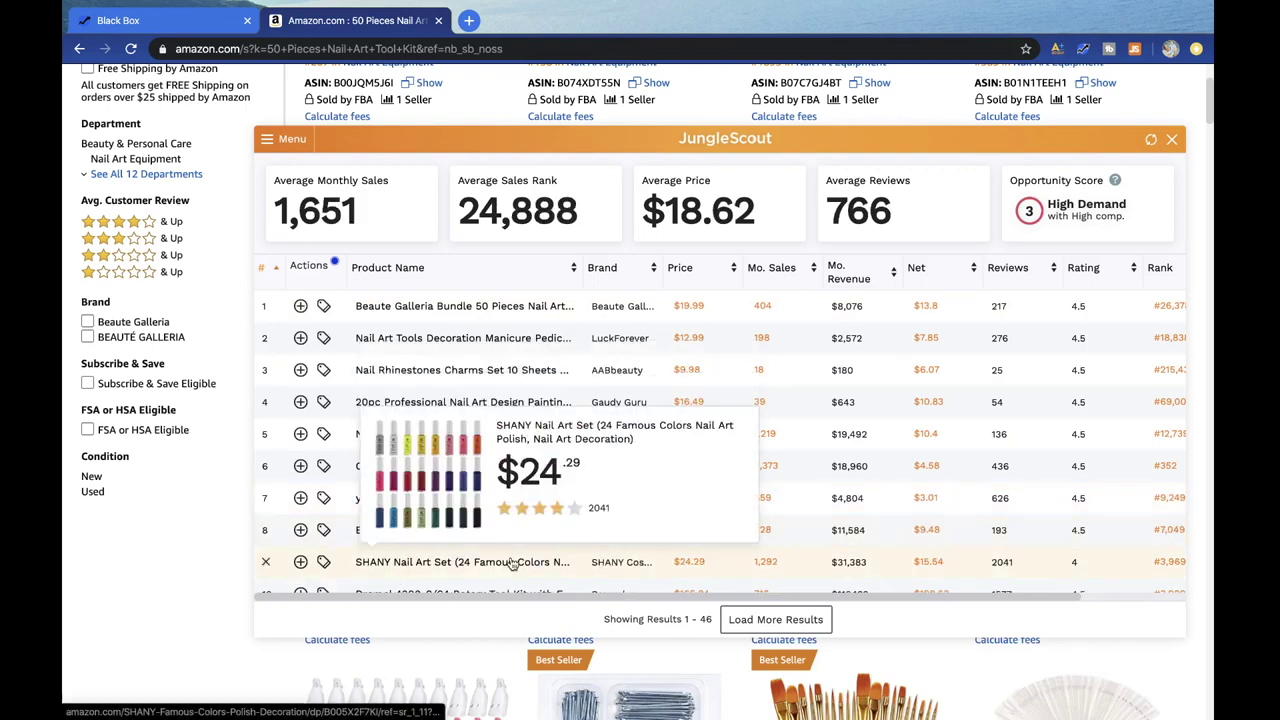
{"action": "left_click", "coordinate": [265, 561]}
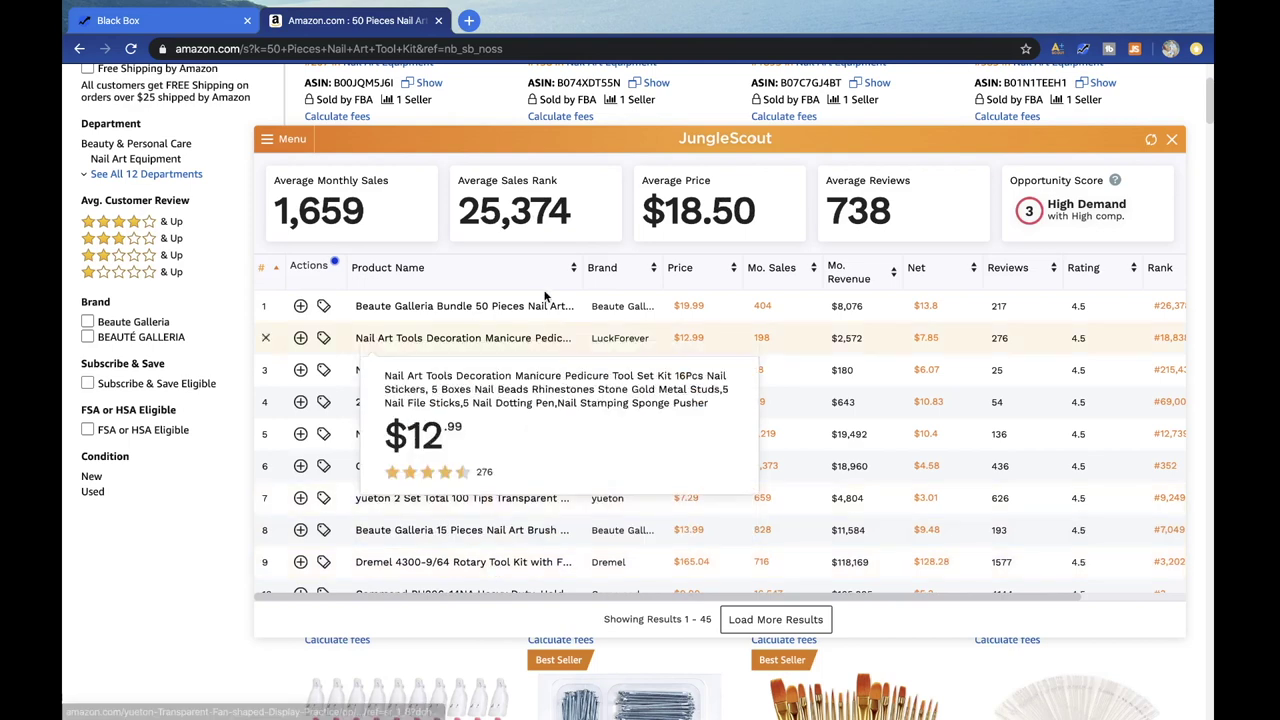
- Preview the competing nail art listings in the first Jungle Scout rows and highlight the Amazon search phrase
{"action": "mouse_move", "coordinate": [432, 340]}
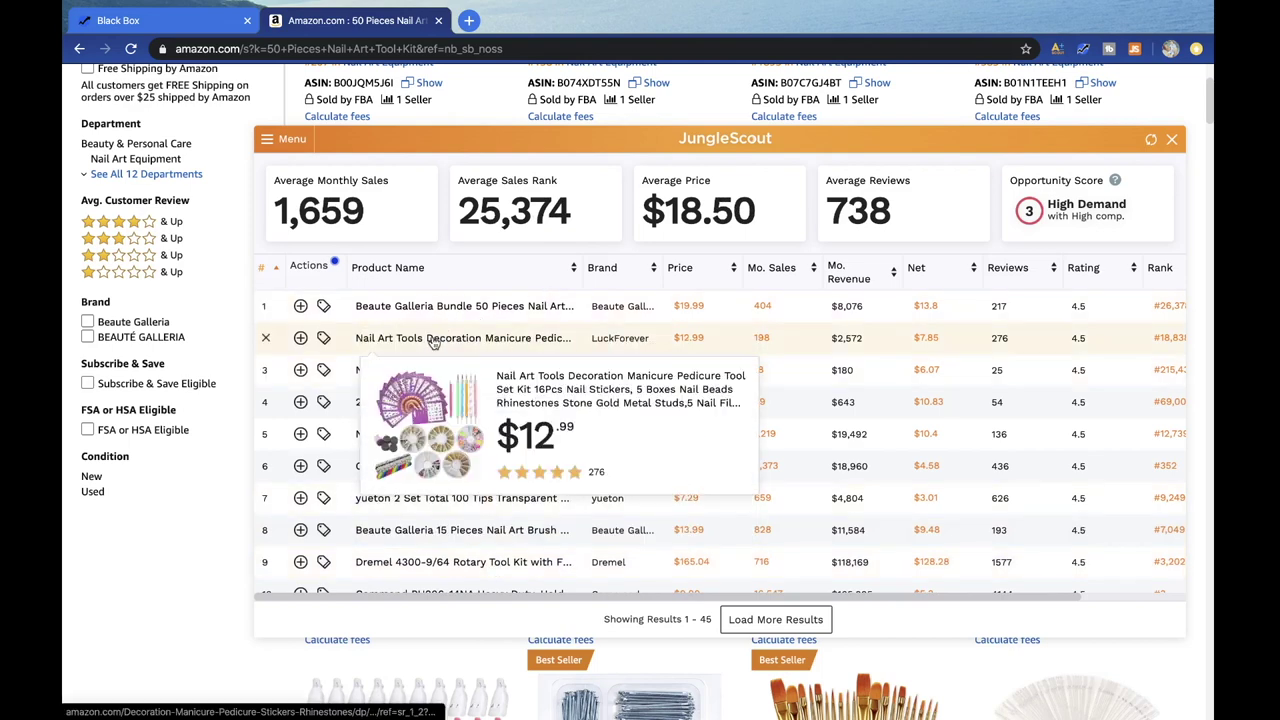
{"action": "mouse_move", "coordinate": [432, 370]}
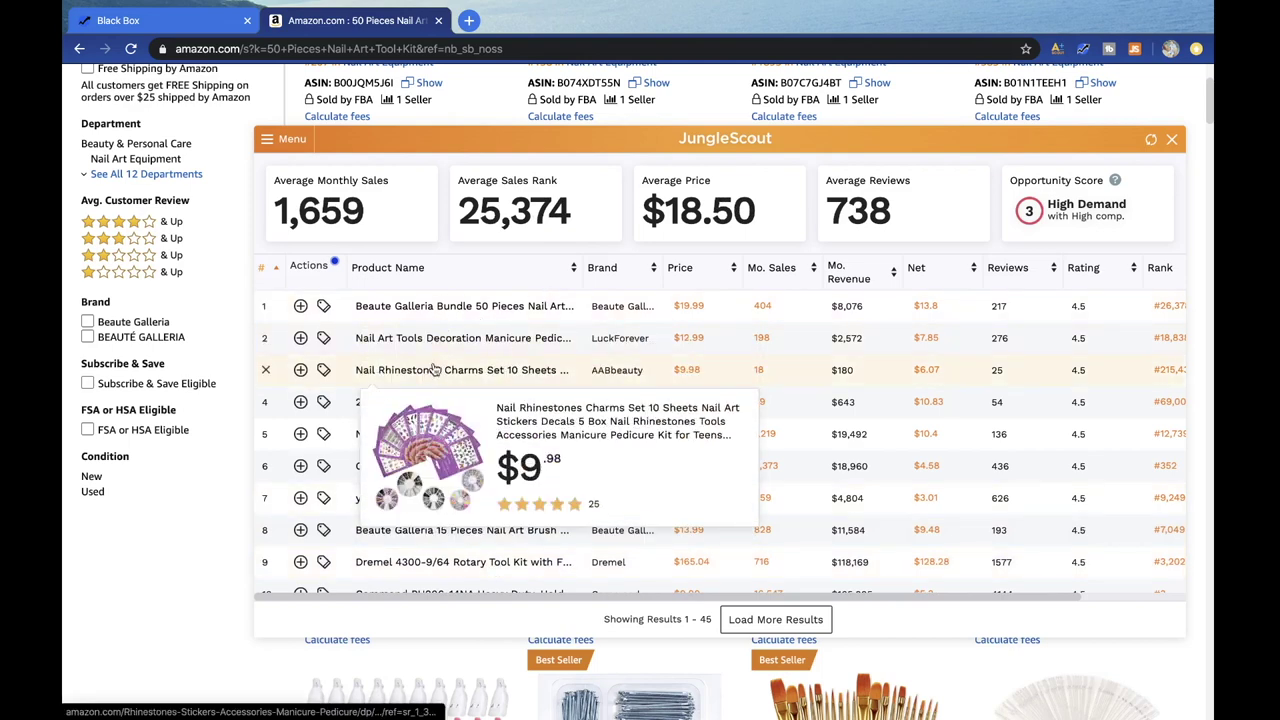
{"action": "mouse_move", "coordinate": [445, 313]}
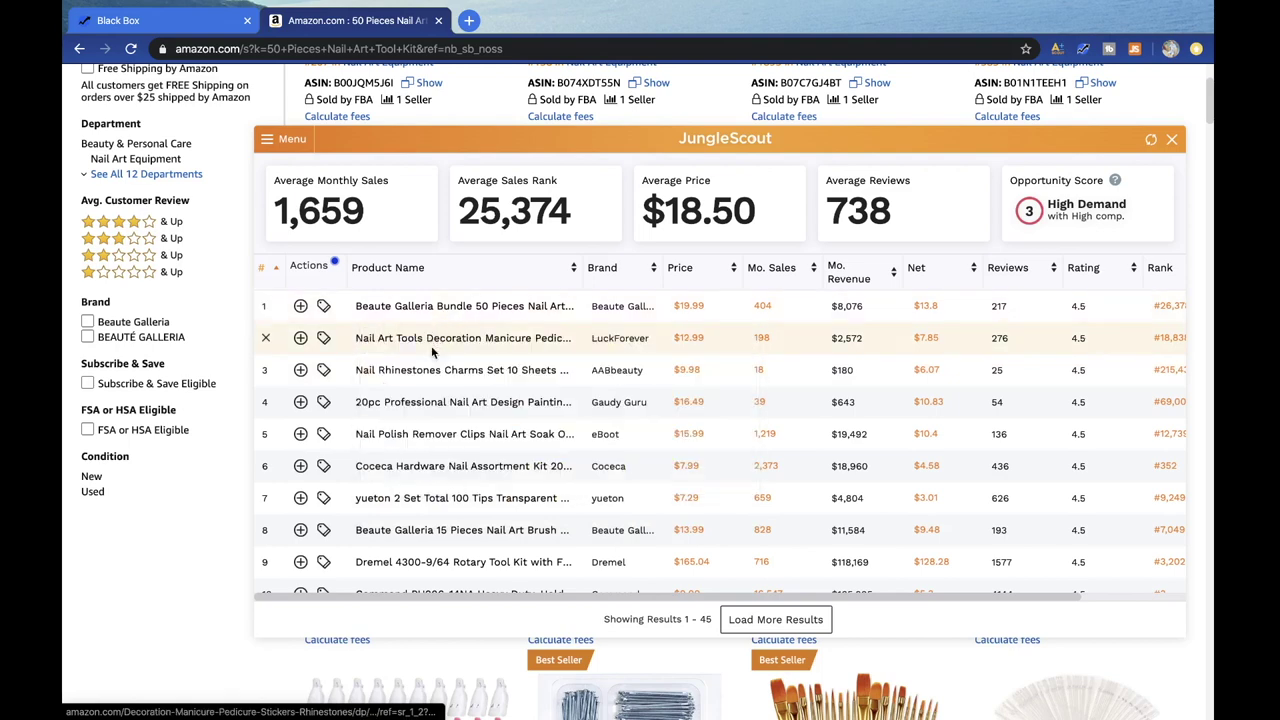
{"action": "mouse_move", "coordinate": [419, 402]}
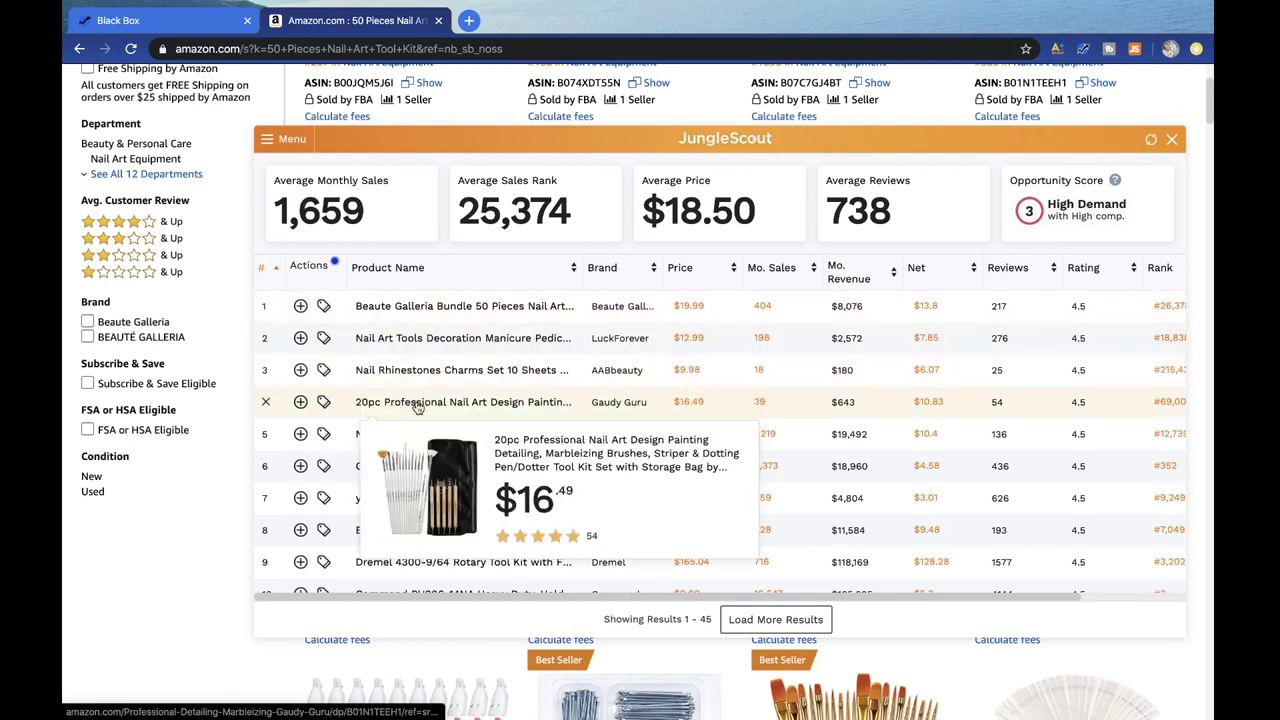
{"action": "mouse_move", "coordinate": [419, 435]}
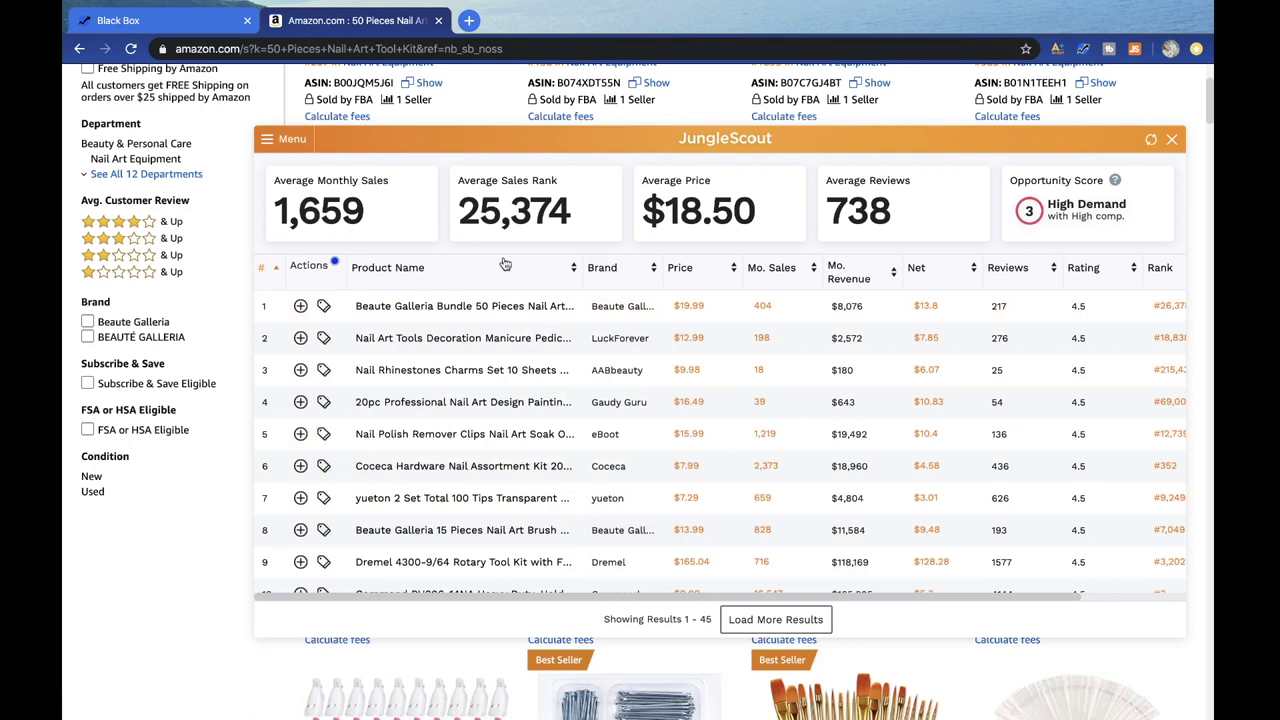
{"action": "scroll", "coordinate": [623, 213], "scroll_direction": "up", "scroll_amount": 3}
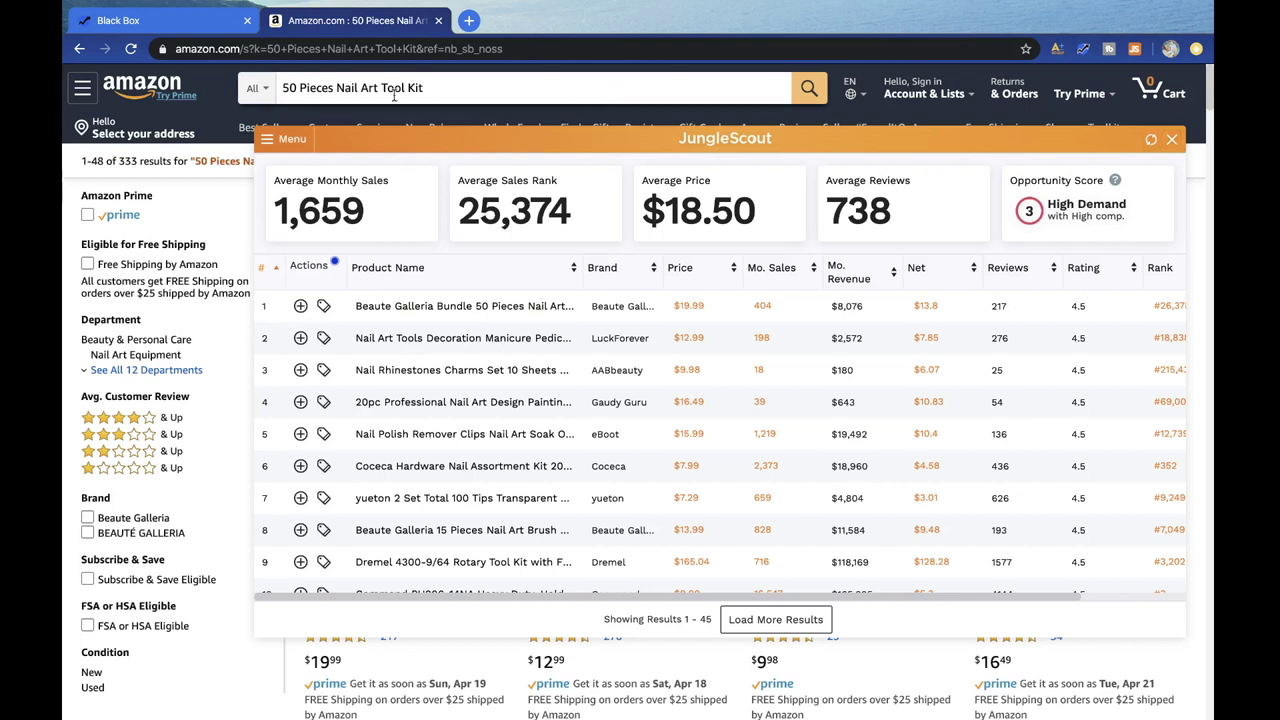
{"action": "left_click", "coordinate": [278, 88]}
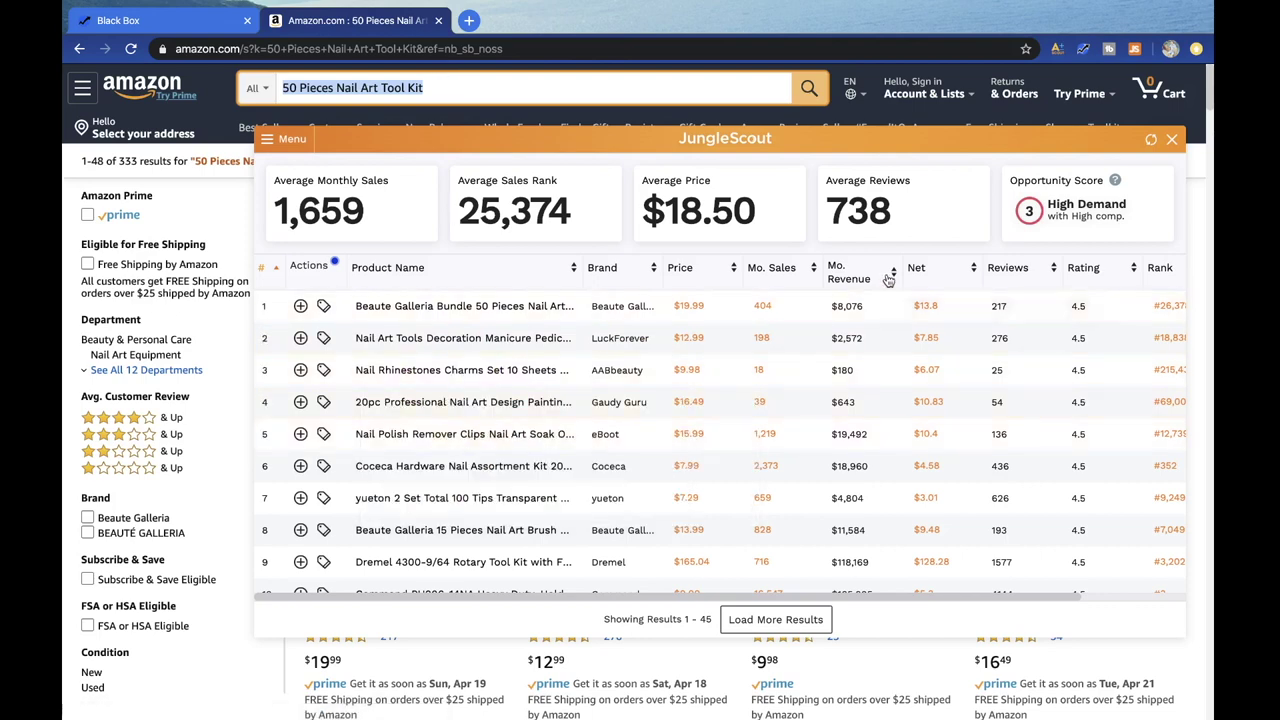
- Remove the Command PH206-14NA picture hanging strips and the Akro-Mils 10144 D entry from the Jungle Scout list
{"action": "scroll", "coordinate": [859, 438], "scroll_direction": "down", "scroll_amount": 1}
{"action": "scroll", "coordinate": [859, 438], "scroll_direction": "down", "scroll_amount": 3}
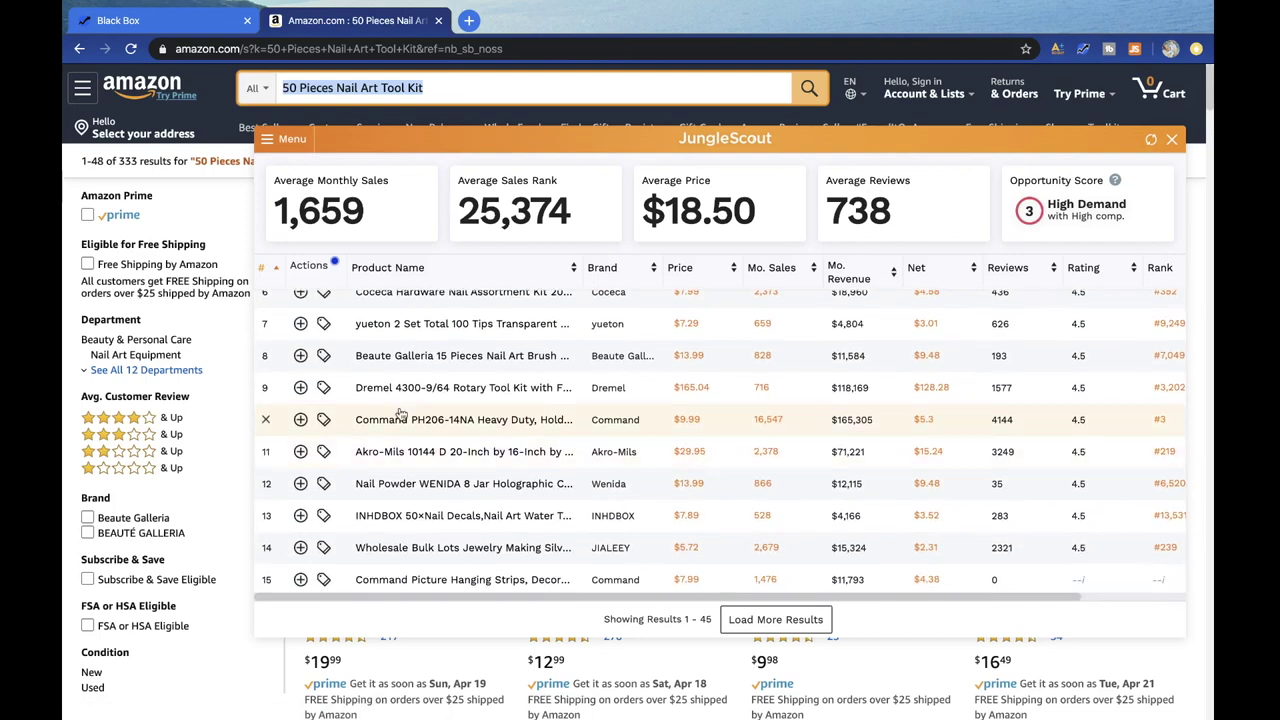
{"action": "mouse_move", "coordinate": [380, 424]}
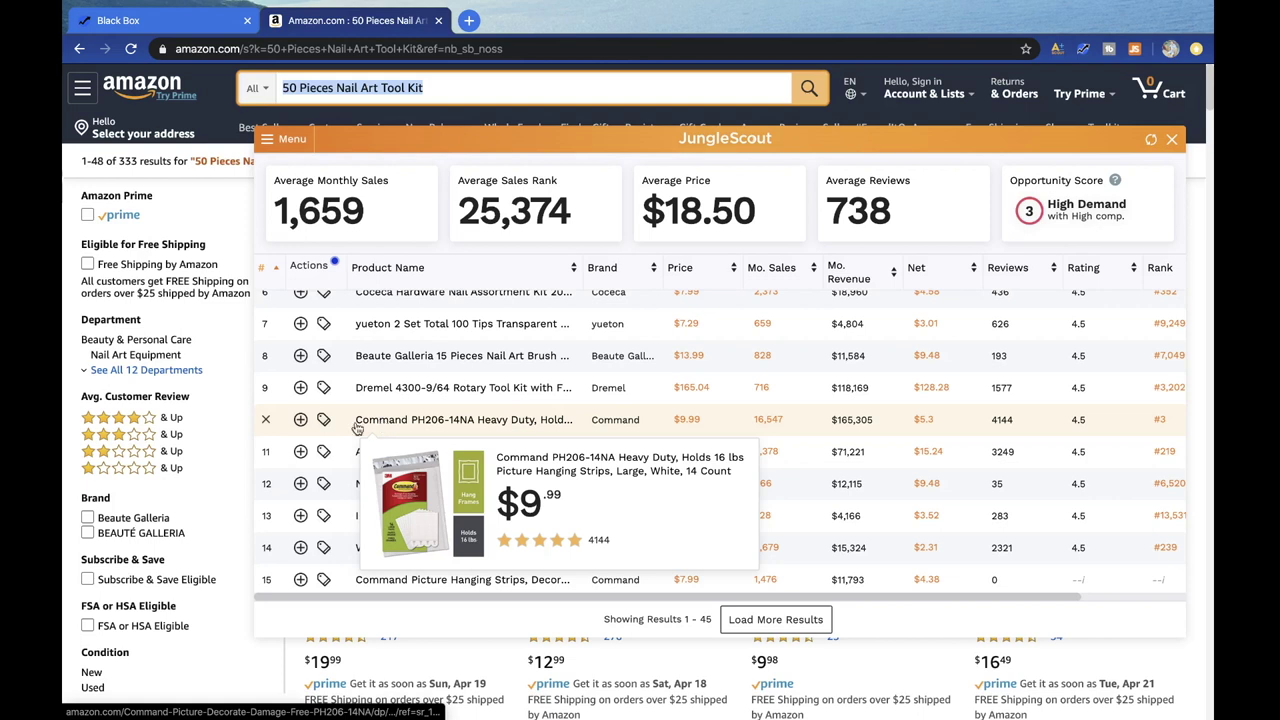
{"action": "left_click", "coordinate": [266, 421]}
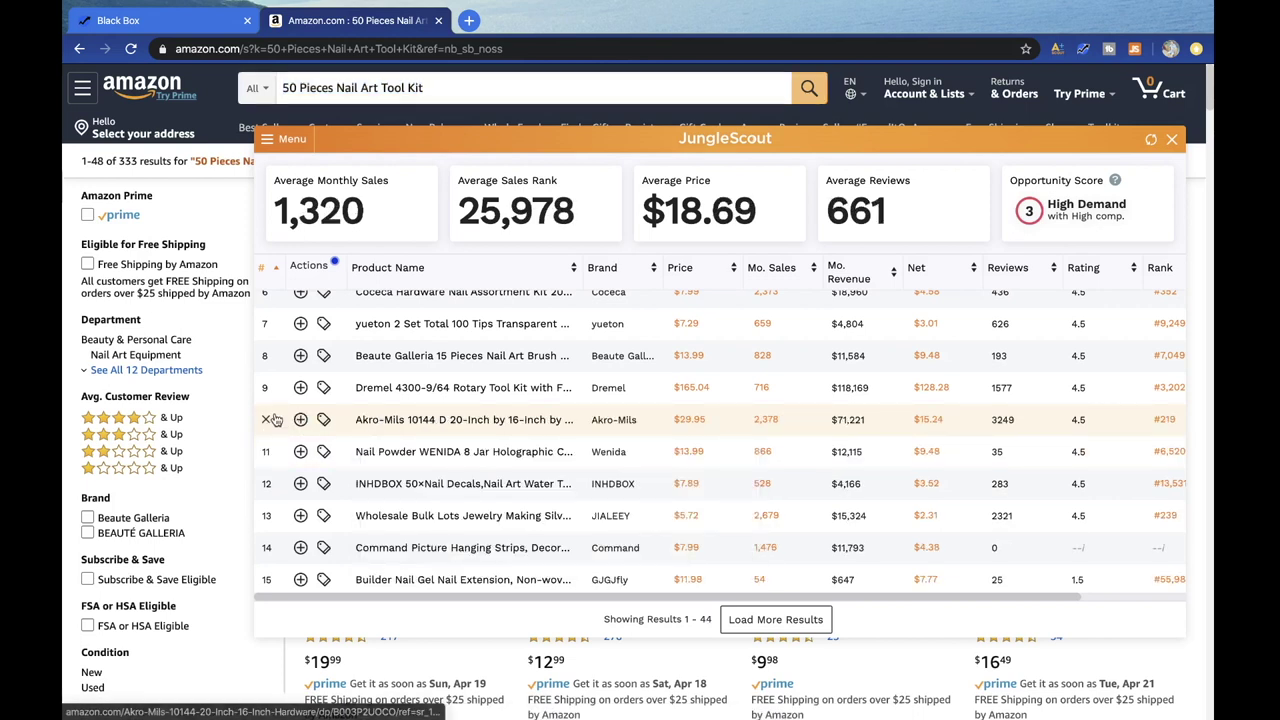
{"action": "left_click", "coordinate": [266, 421]}
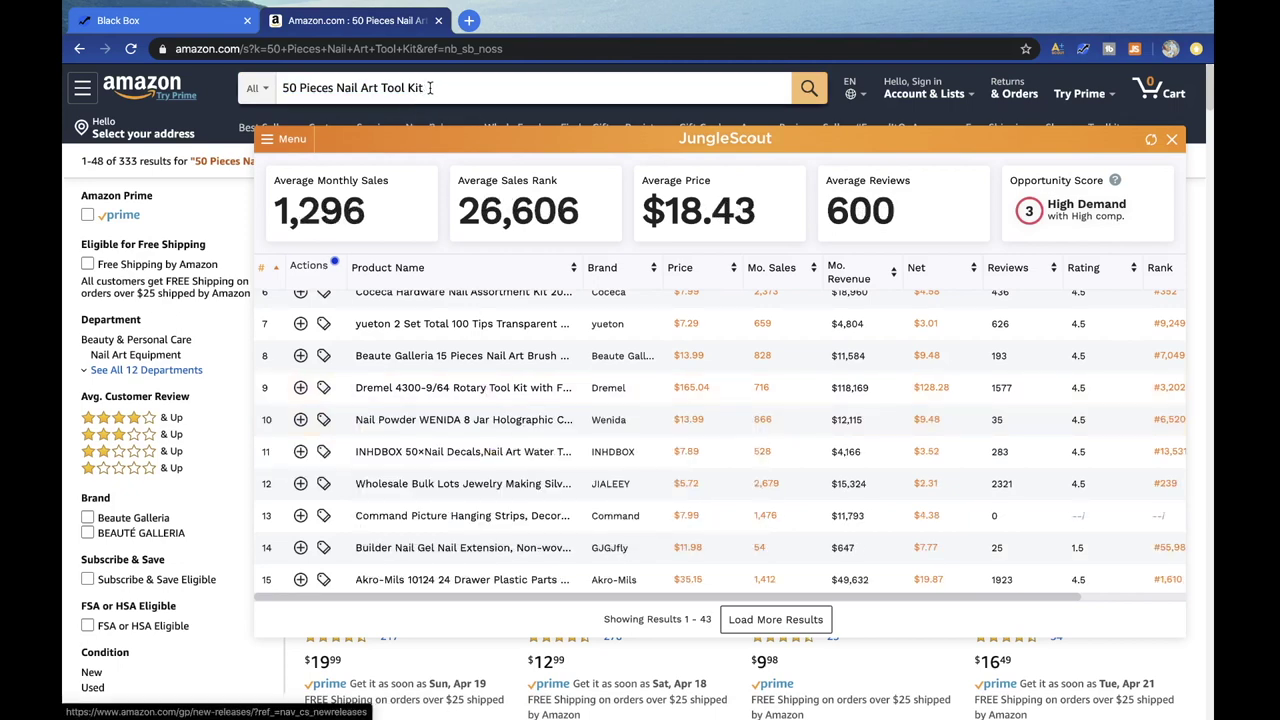
- Highlight the search phrase again, review the remaining Jungle Scout entries, and preview the Beaute Galleria 50-piece kit
{"action": "left_click_drag", "start_coordinate": [428, 88], "coordinate": [284, 88]}
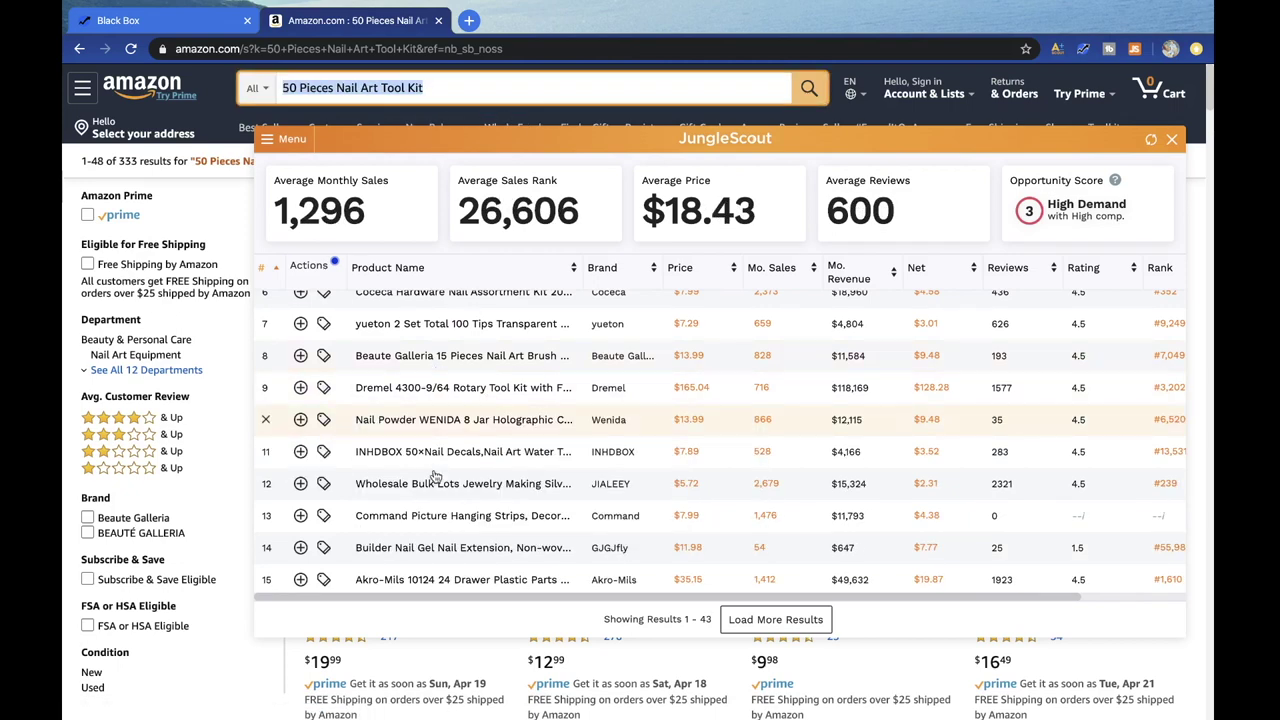
{"action": "scroll", "coordinate": [435, 476], "scroll_direction": "down", "scroll_amount": 3}
{"action": "scroll", "coordinate": [433, 468], "scroll_direction": "up", "scroll_amount": 5}
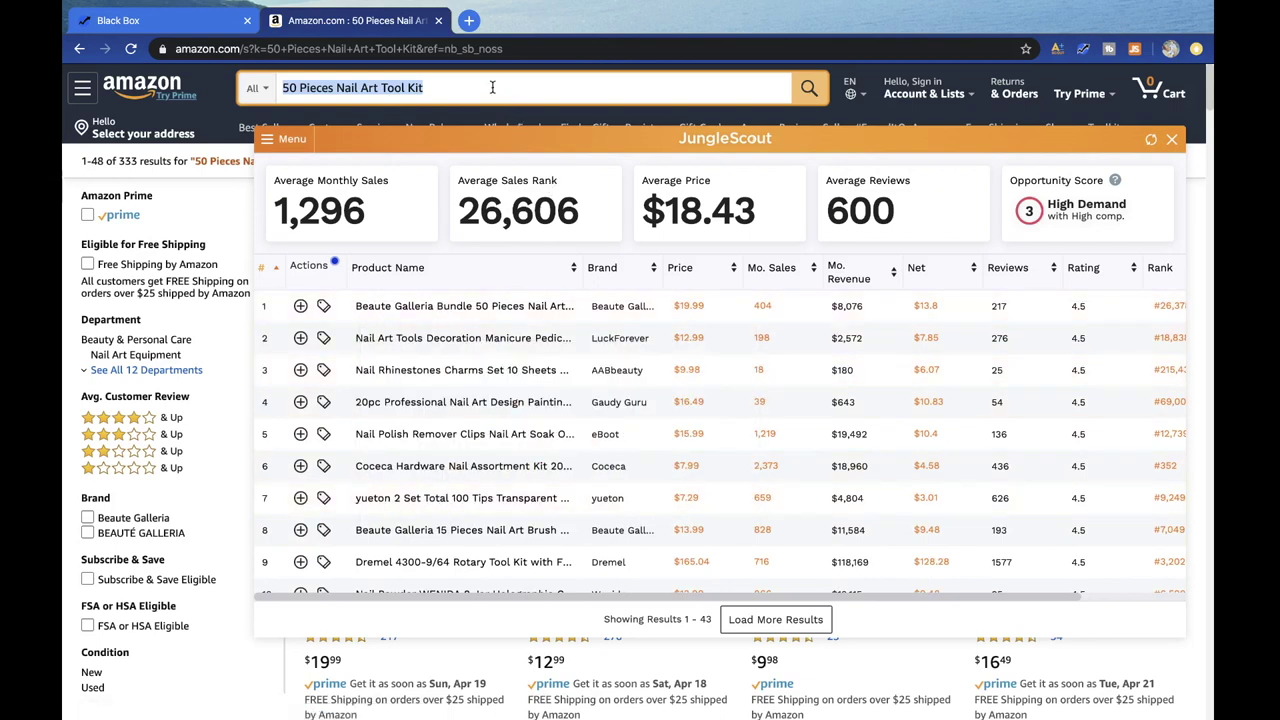
{"action": "mouse_move", "coordinate": [396, 317]}
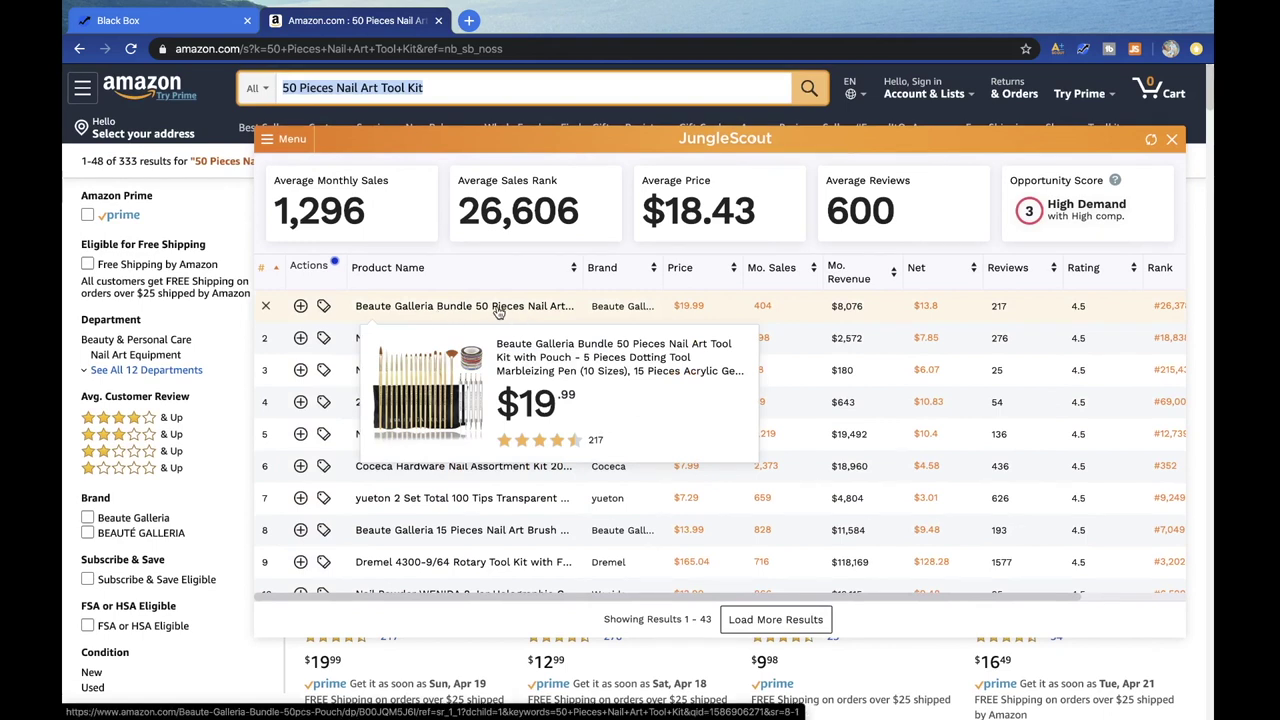
- Return to Black Box and review the page 4 results together with the search filters above them
{"action": "left_click", "coordinate": [118, 20]}
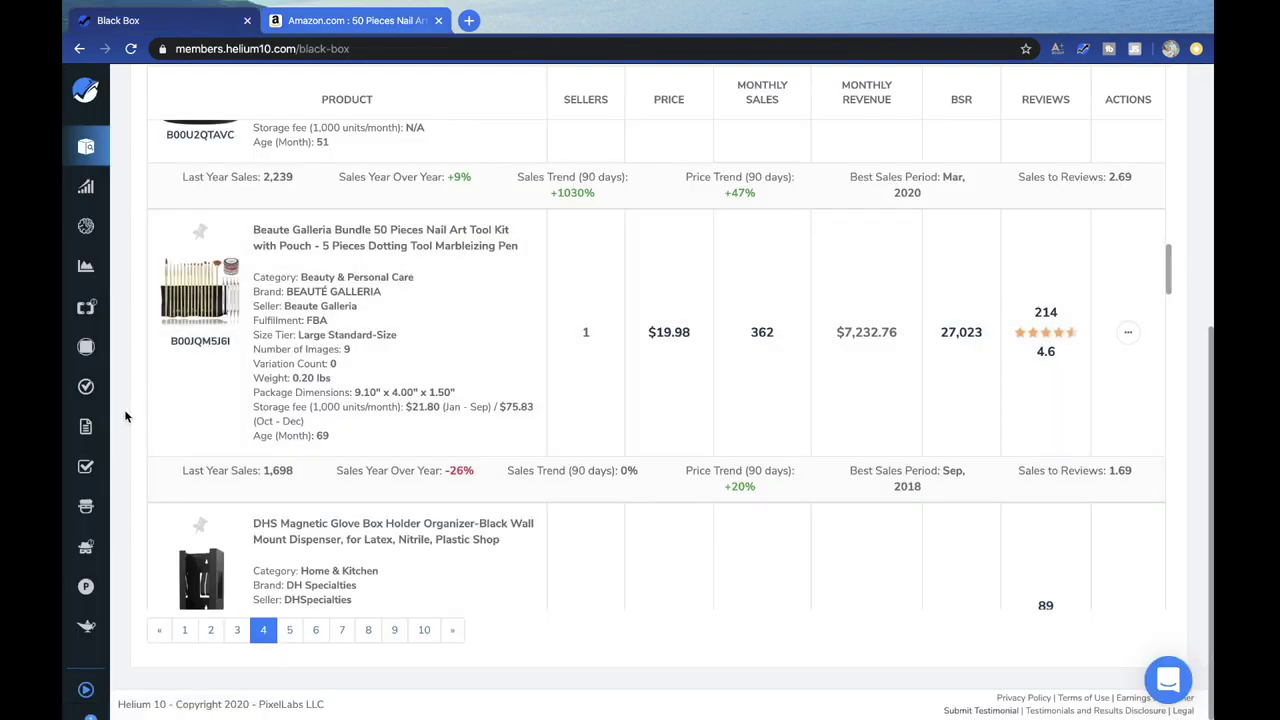
{"action": "scroll", "coordinate": [148, 471], "scroll_direction": "down", "scroll_amount": 6}
{"action": "scroll", "coordinate": [148, 471], "scroll_direction": "up", "scroll_amount": 10}
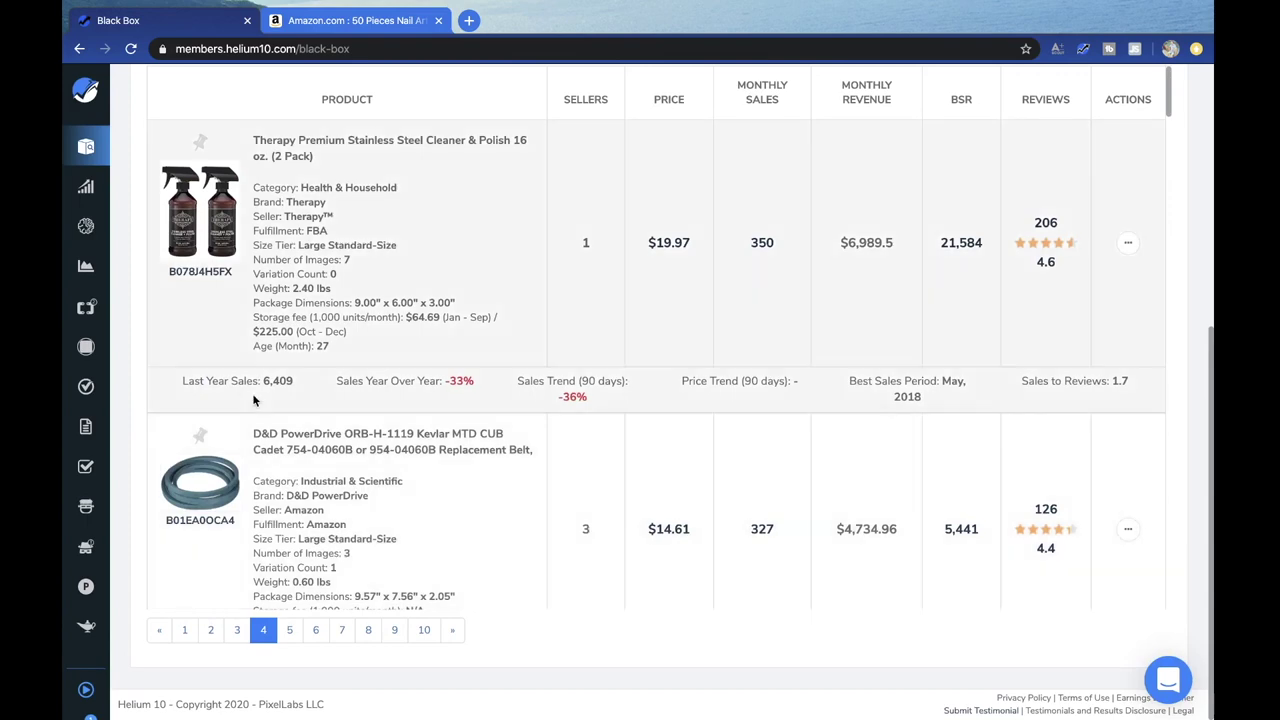
{"action": "scroll", "coordinate": [240, 400], "scroll_direction": "up", "scroll_amount": 5}
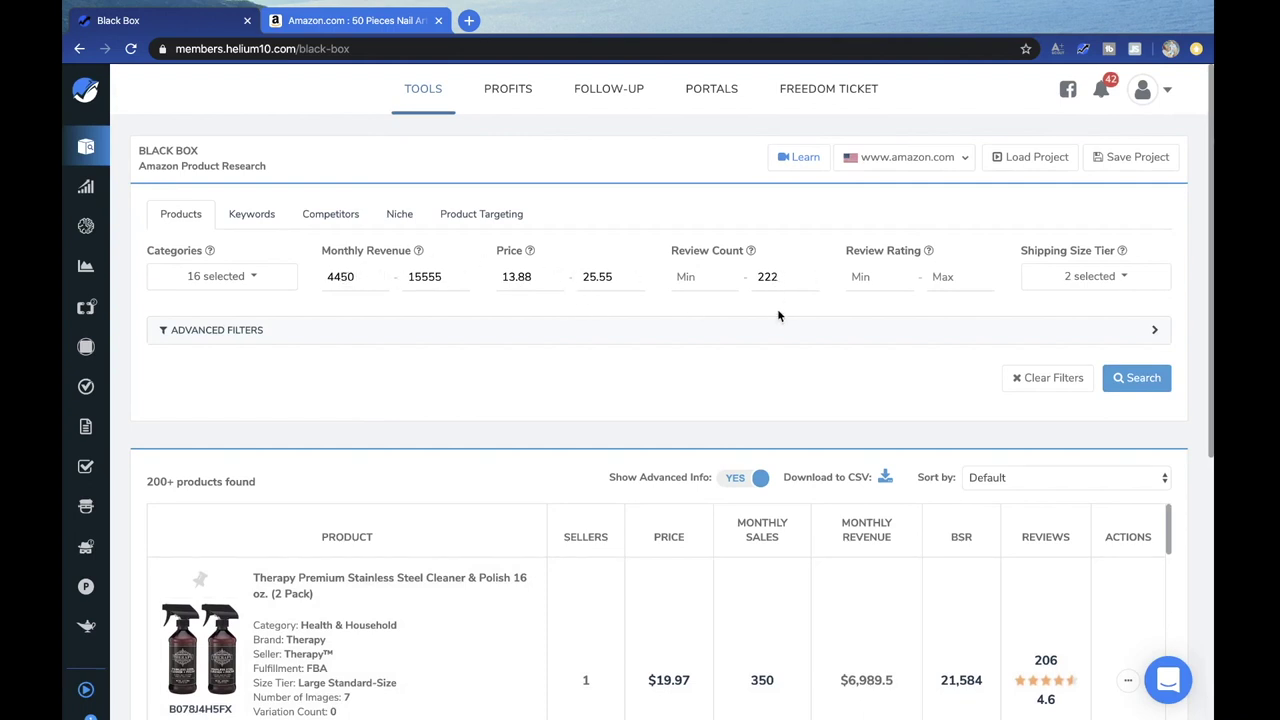
{"action": "scroll", "coordinate": [760, 320], "scroll_direction": "down", "scroll_amount": 1}
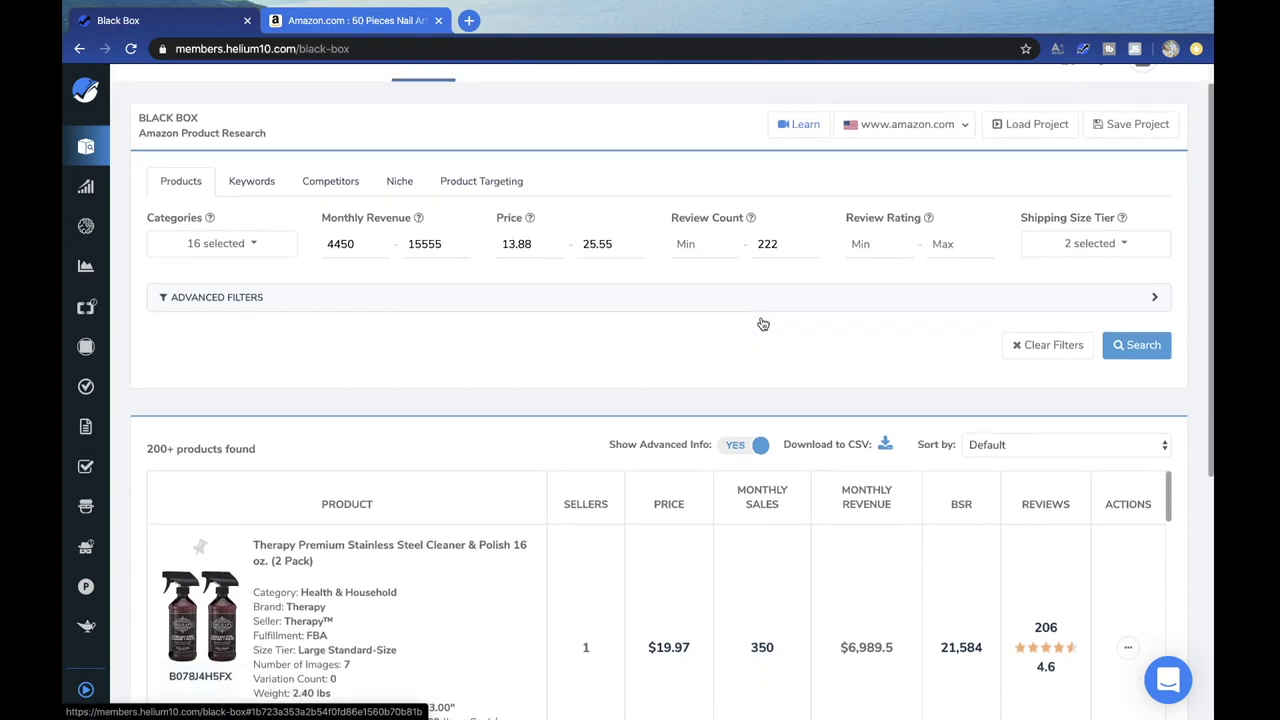
{"action": "scroll", "coordinate": [1197, 494], "scroll_direction": "down", "scroll_amount": 3}
{"action": "scroll", "coordinate": [1197, 494], "scroll_direction": "down", "scroll_amount": 3}
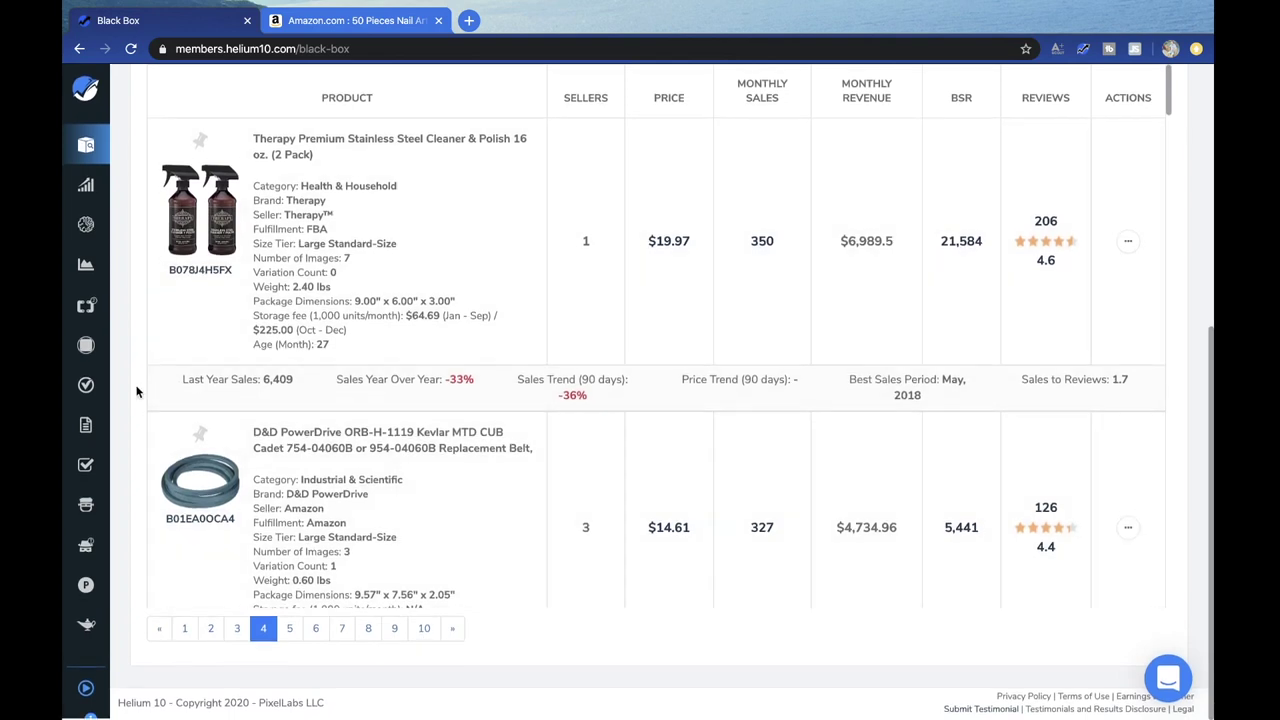
{"action": "scroll", "coordinate": [137, 392], "scroll_direction": "up", "scroll_amount": 3}
{"action": "scroll", "coordinate": [137, 392], "scroll_direction": "up", "scroll_amount": 4}
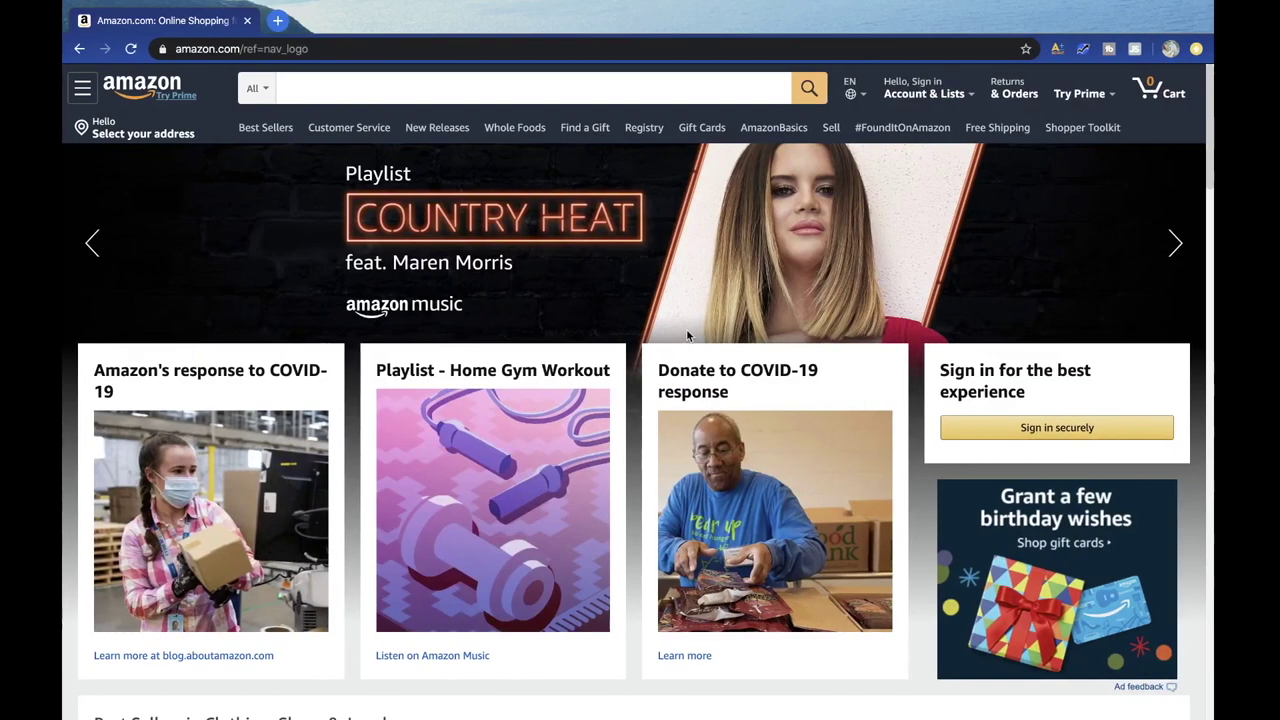
- Open Amazon's Best Sellers page and look over its departments and top Toys & Games and Electronics products
{"action": "left_click", "coordinate": [266, 128]}
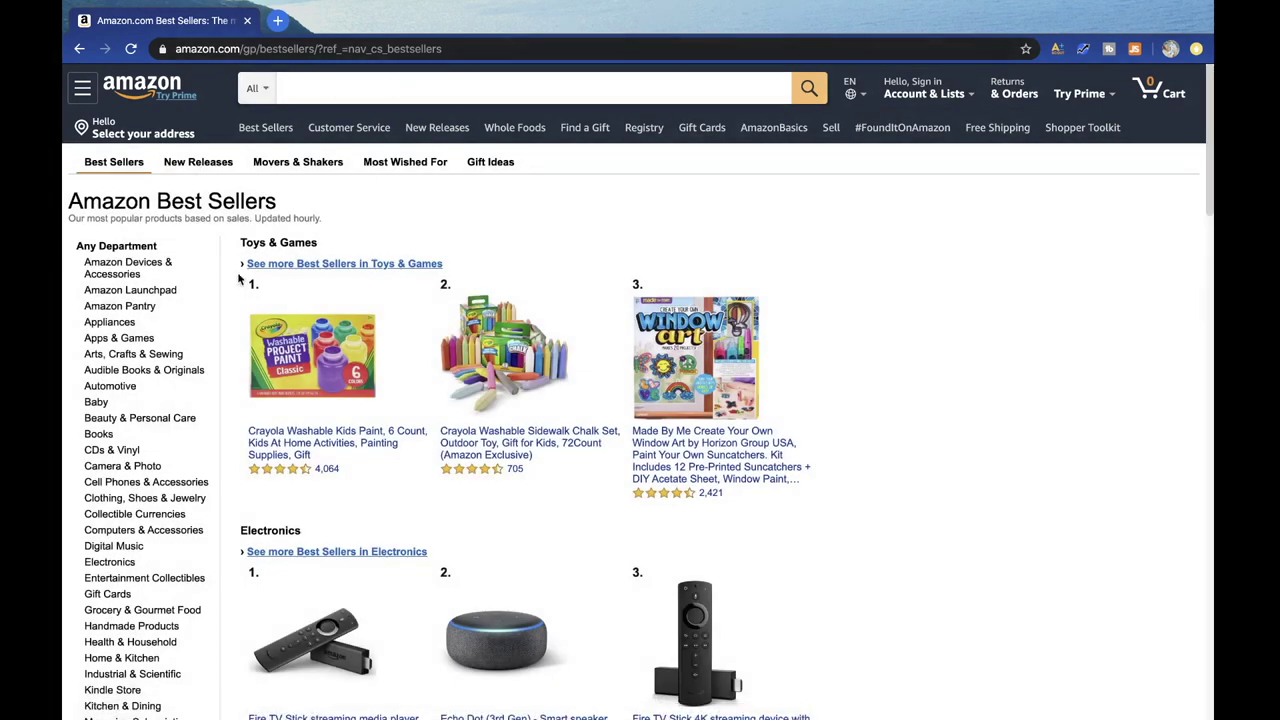
{"action": "scroll", "coordinate": [236, 319], "scroll_direction": "down", "scroll_amount": 2}
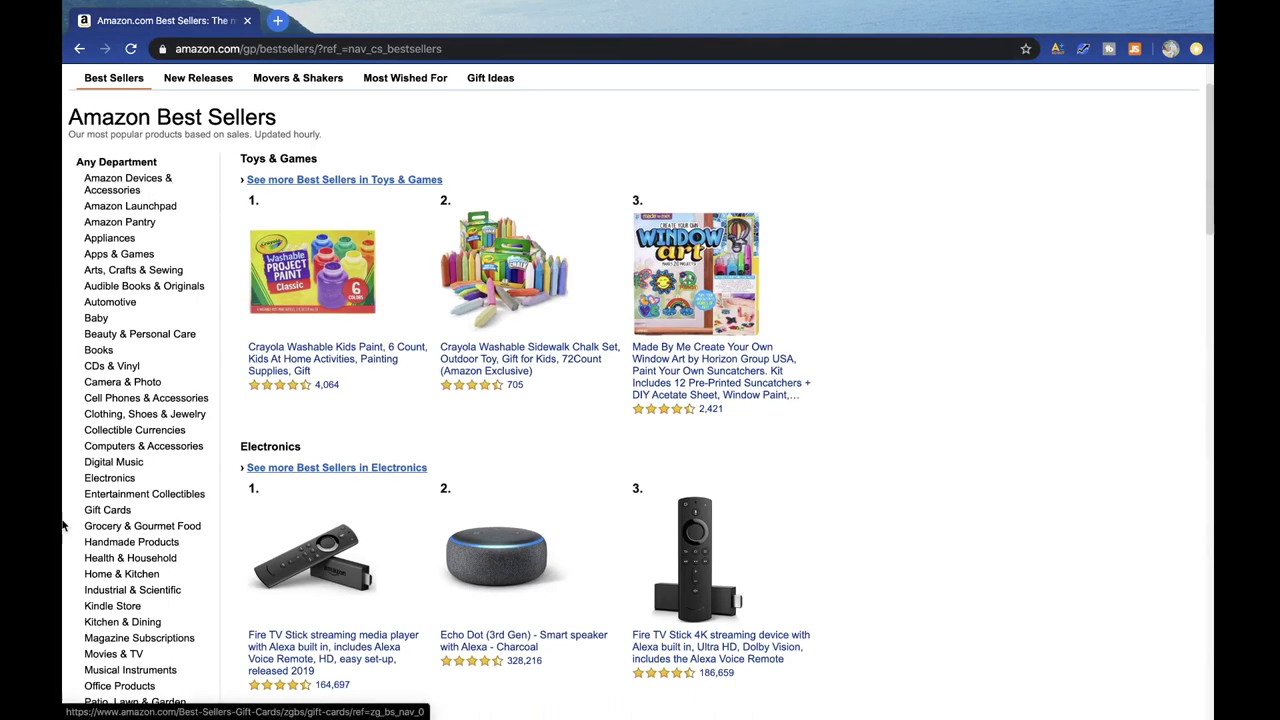
{"action": "scroll", "coordinate": [62, 525], "scroll_direction": "down", "scroll_amount": 1}
{"action": "scroll", "coordinate": [62, 525], "scroll_direction": "up", "scroll_amount": 3}
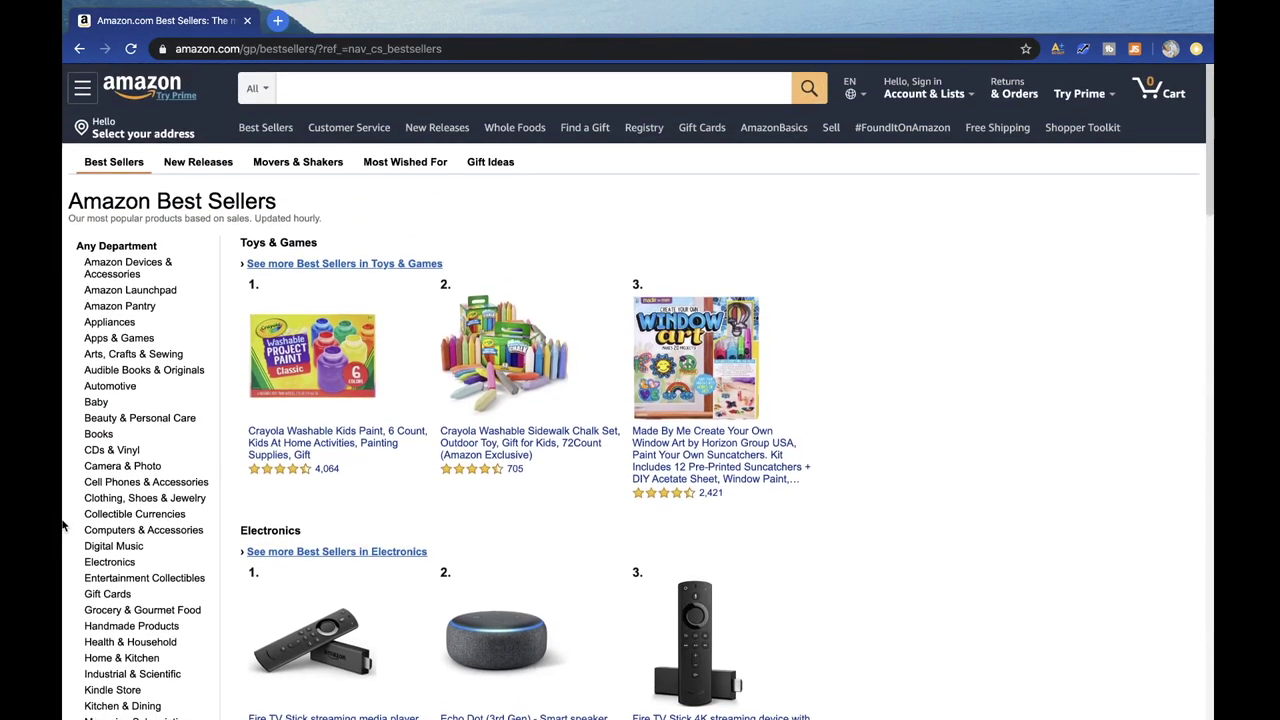
{"action": "scroll", "coordinate": [62, 525], "scroll_direction": "down", "scroll_amount": 1}
{"action": "scroll", "coordinate": [62, 525], "scroll_direction": "up", "scroll_amount": 1}
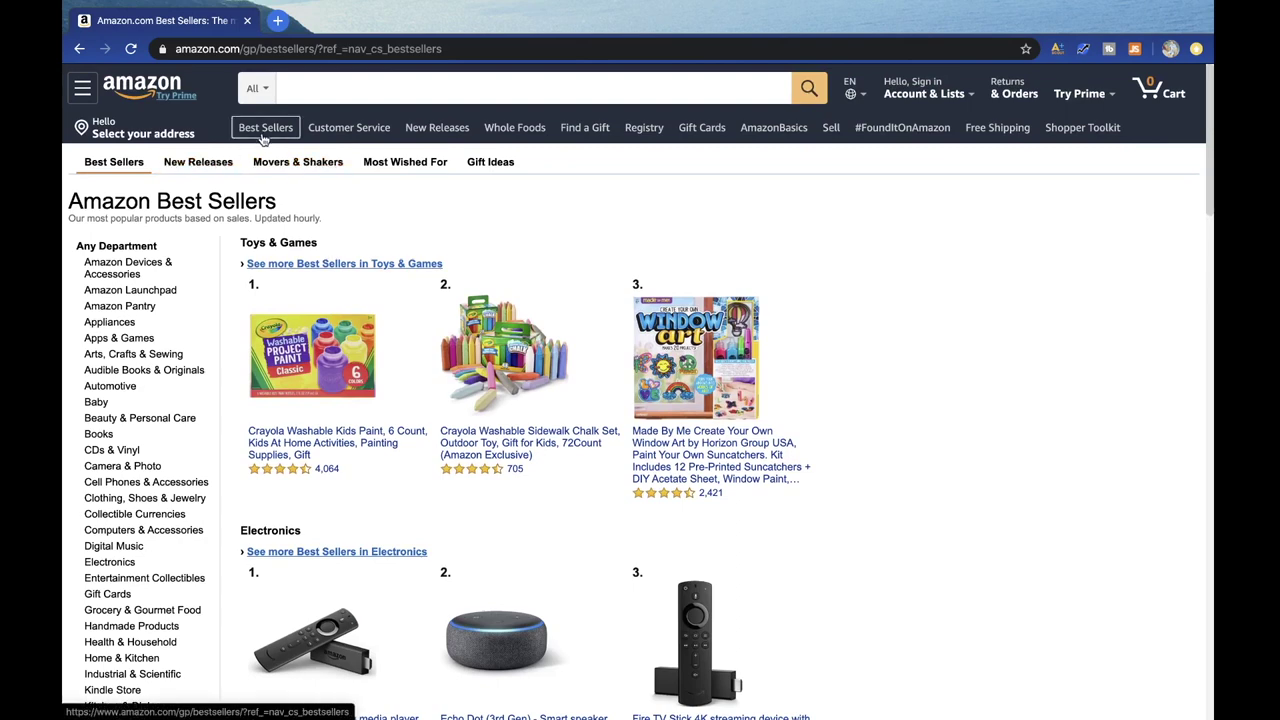
- Examine the Best Sellers department list from Amazon Devices & Accessories down to Video Games
{"action": "scroll", "coordinate": [226, 297], "scroll_direction": "down", "scroll_amount": 2}
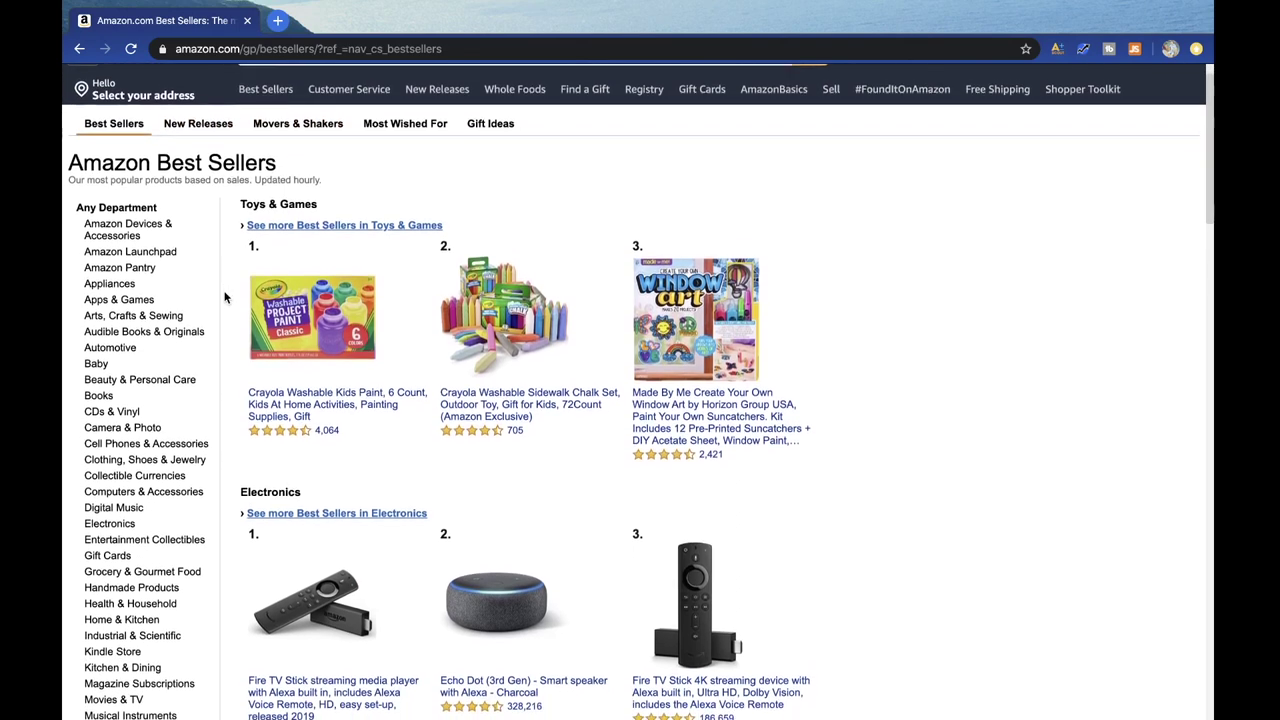
{"action": "scroll", "coordinate": [226, 297], "scroll_direction": "up", "scroll_amount": 2}
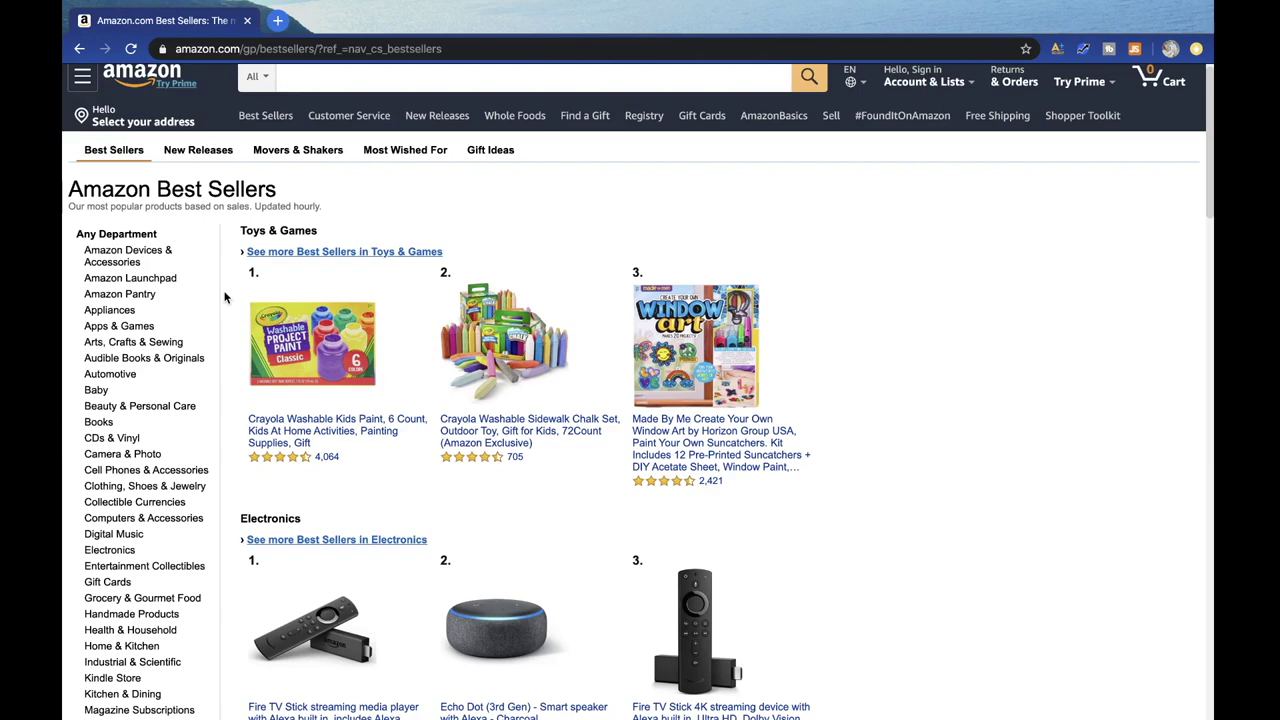
{"action": "scroll", "coordinate": [226, 297], "scroll_direction": "down", "scroll_amount": 1}
{"action": "scroll", "coordinate": [226, 297], "scroll_direction": "up", "scroll_amount": 1}
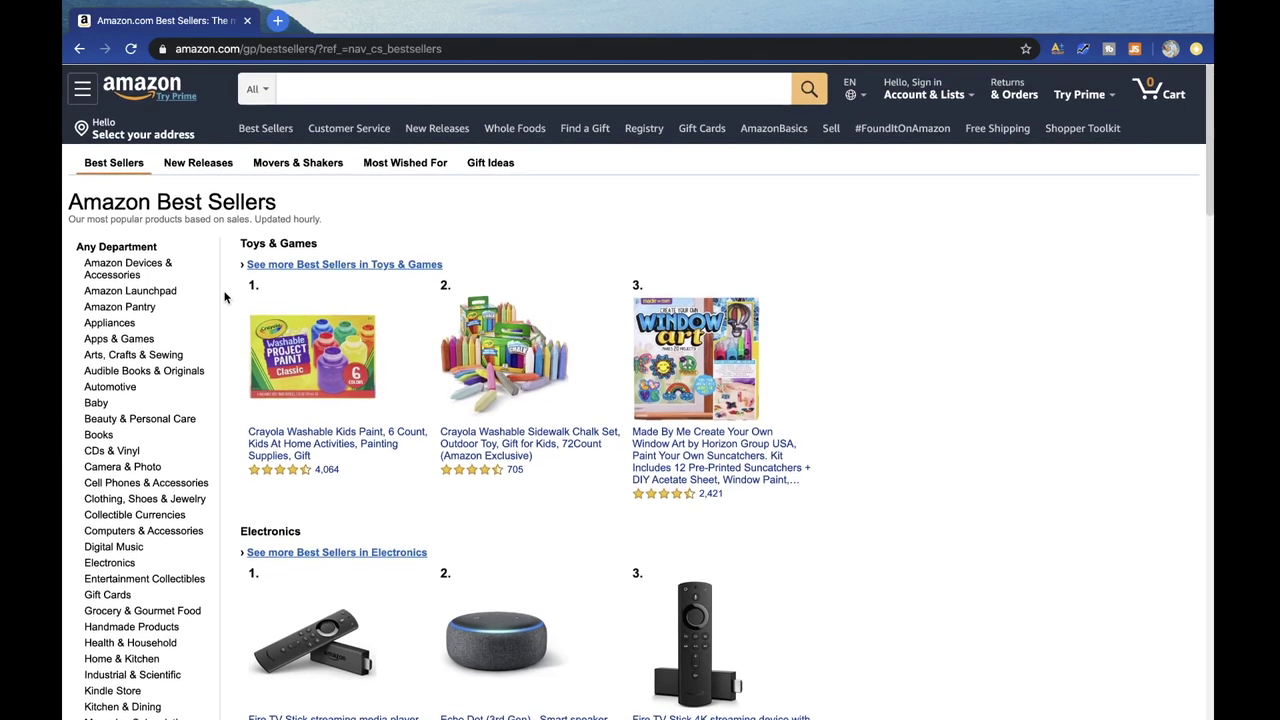
{"action": "scroll", "coordinate": [226, 297], "scroll_direction": "down", "scroll_amount": 5}
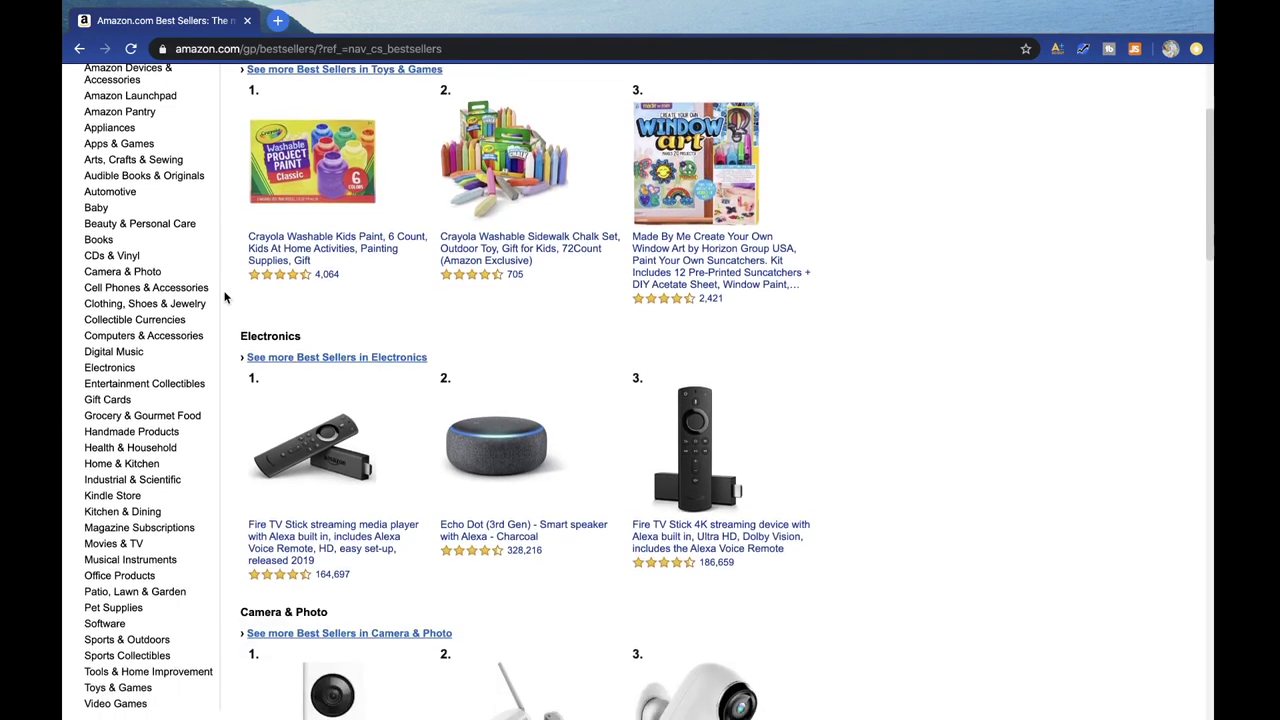
{"action": "scroll", "coordinate": [226, 297], "scroll_direction": "down", "scroll_amount": 1}
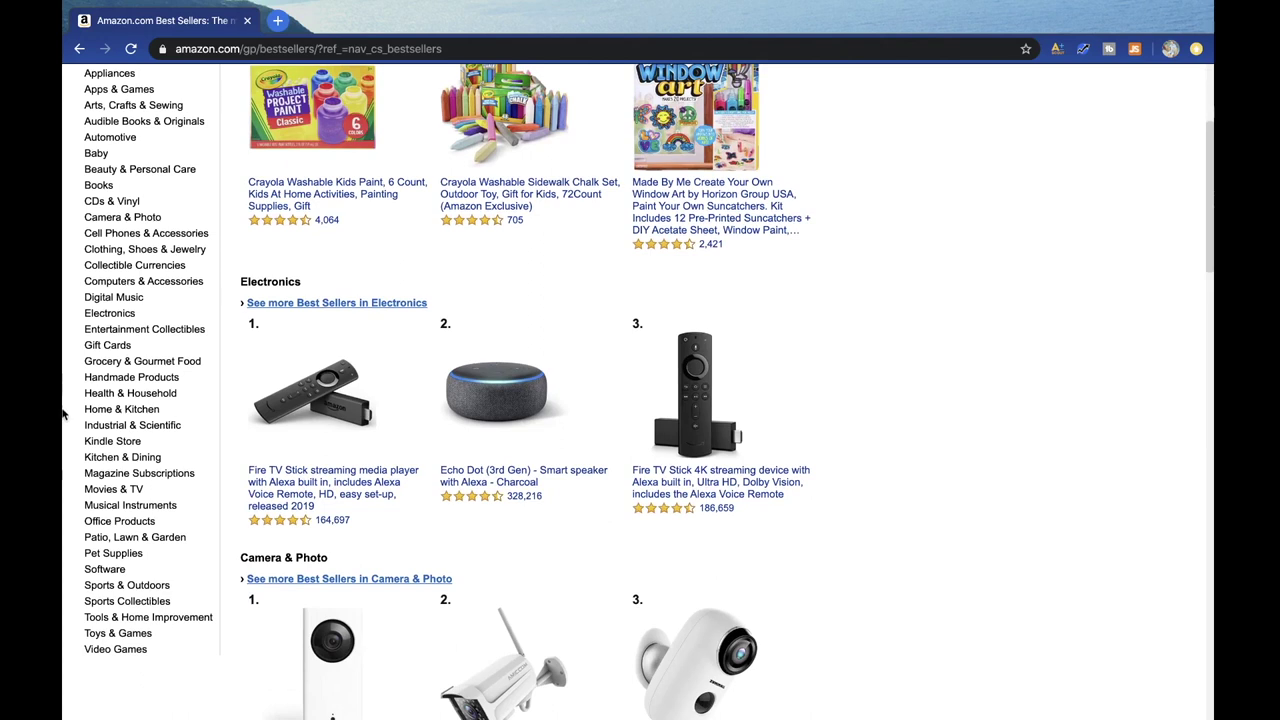
{"action": "scroll", "coordinate": [64, 470], "scroll_direction": "down", "scroll_amount": 2}
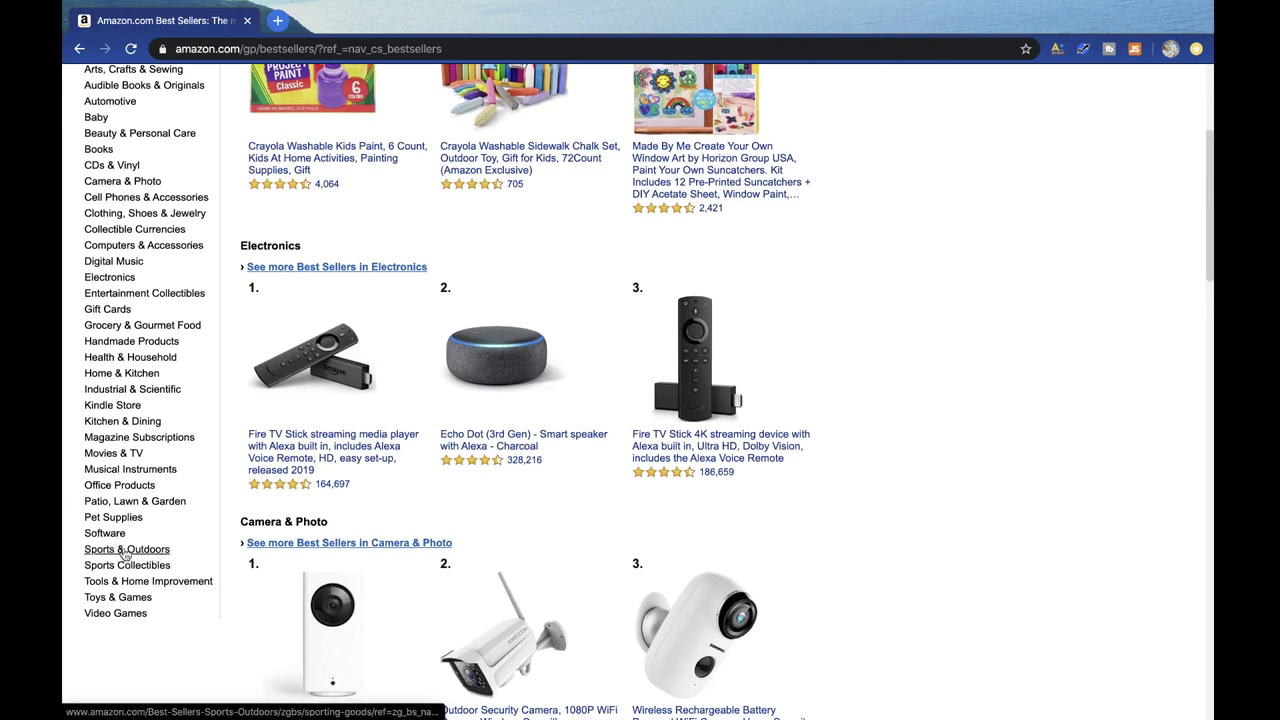
- Open the Sports & Outdoors best sellers and look over the top-ranked products and subcategories
{"action": "left_click", "coordinate": [94, 551]}
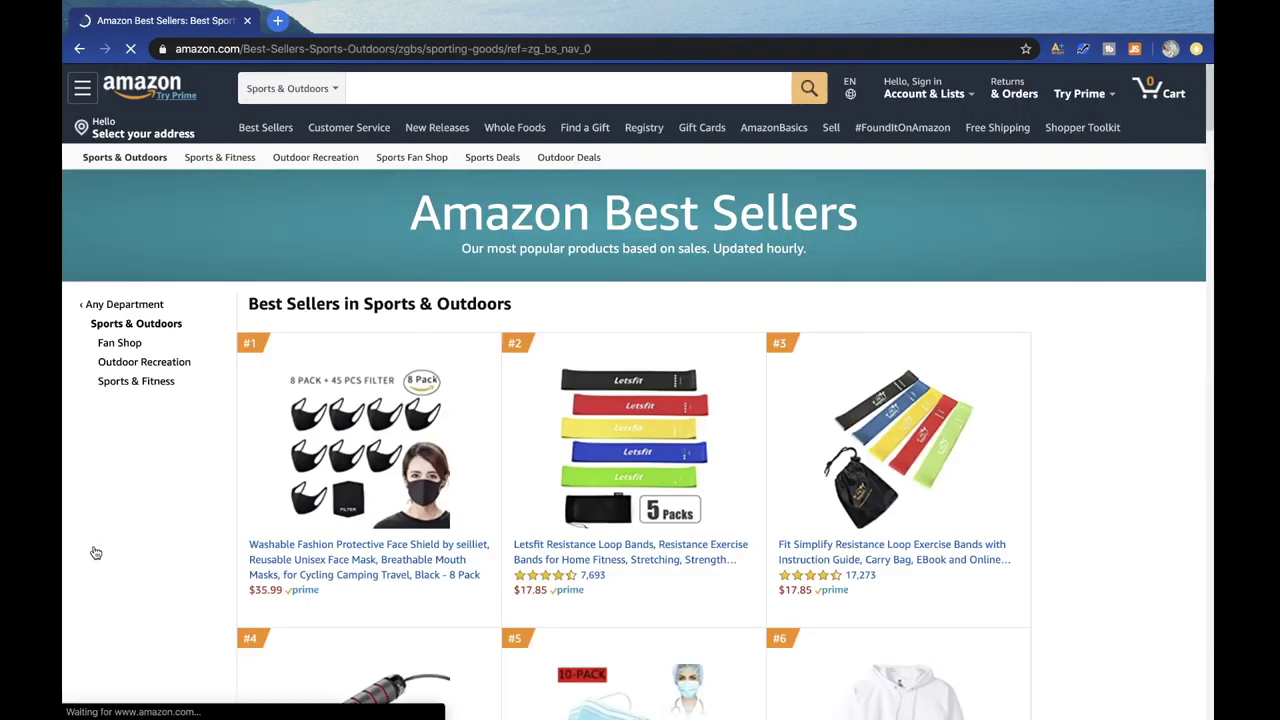
{"action": "scroll", "coordinate": [187, 632], "scroll_direction": "down", "scroll_amount": 1}
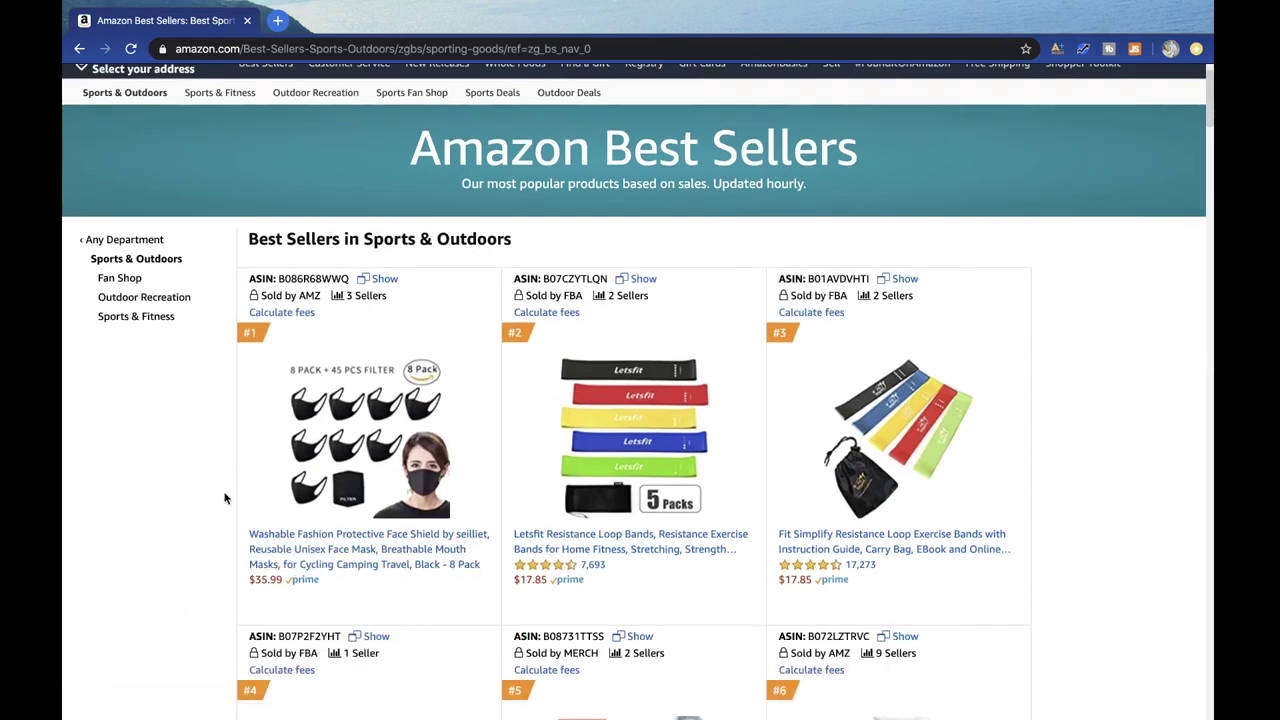
{"action": "scroll", "coordinate": [225, 498], "scroll_direction": "down", "scroll_amount": 3}
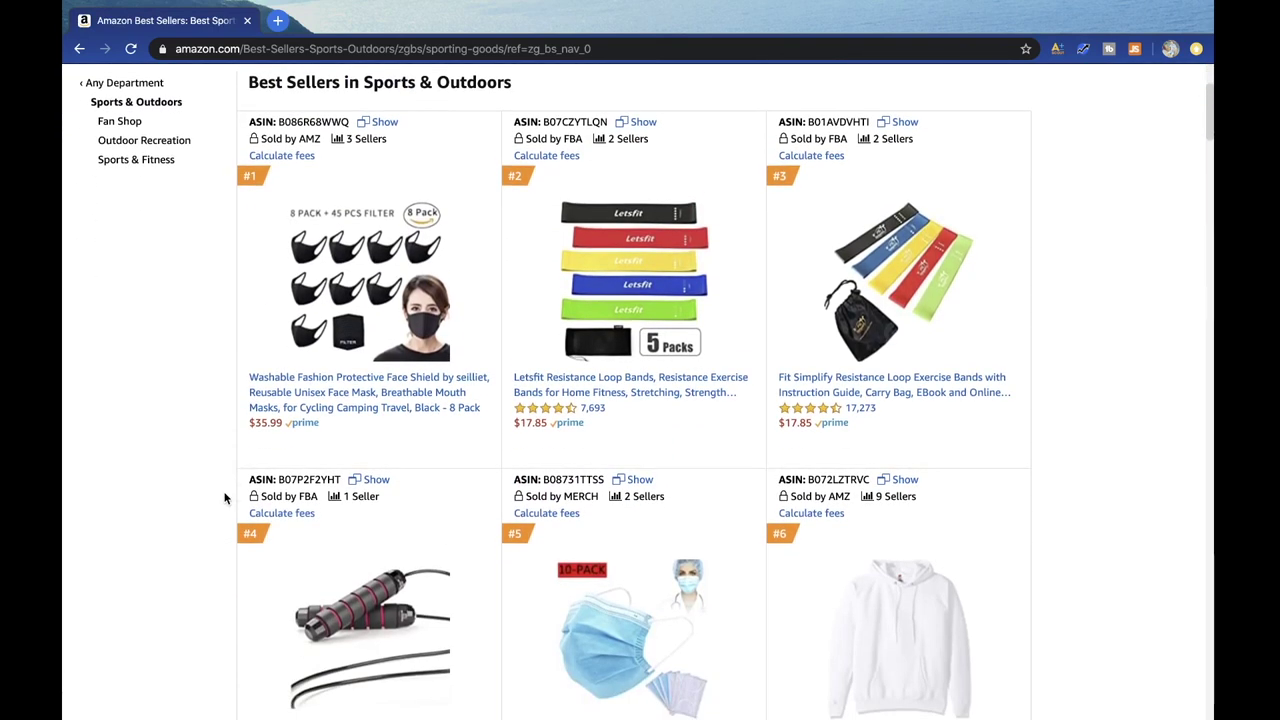
{"action": "scroll", "coordinate": [225, 498], "scroll_direction": "down", "scroll_amount": 1}
{"action": "scroll", "coordinate": [225, 498], "scroll_direction": "up", "scroll_amount": 1}
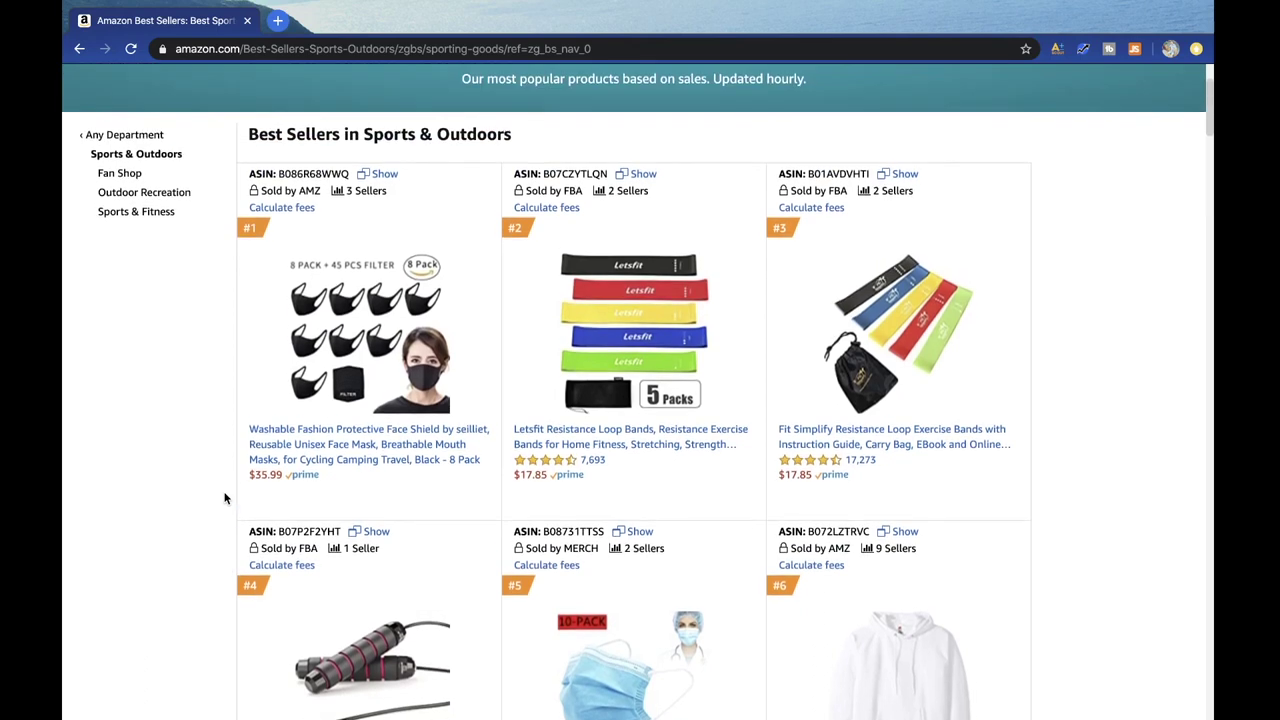
- Narrow the Sports & Outdoors best sellers to Pet Gear within Fan Shop and skim its top-ranked products
{"action": "left_click", "coordinate": [118, 174]}
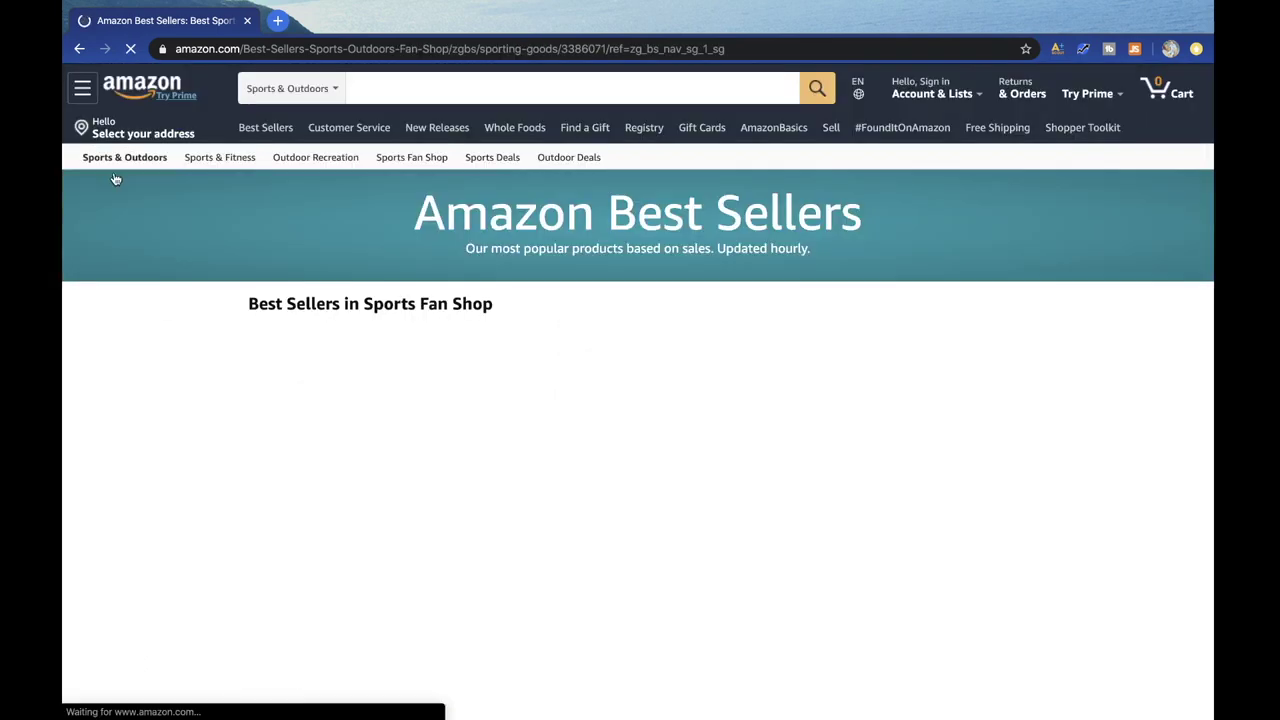
{"action": "scroll", "coordinate": [233, 455], "scroll_direction": "down", "scroll_amount": 3}
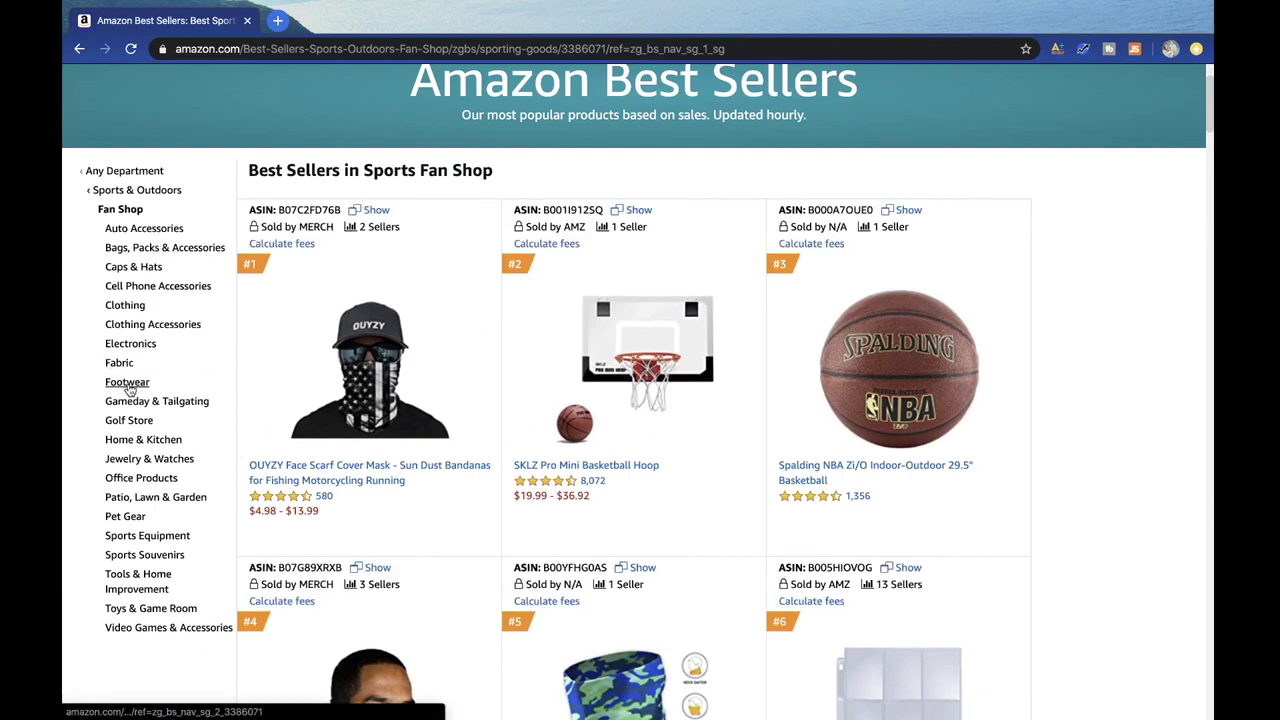
{"action": "left_click", "coordinate": [137, 518]}
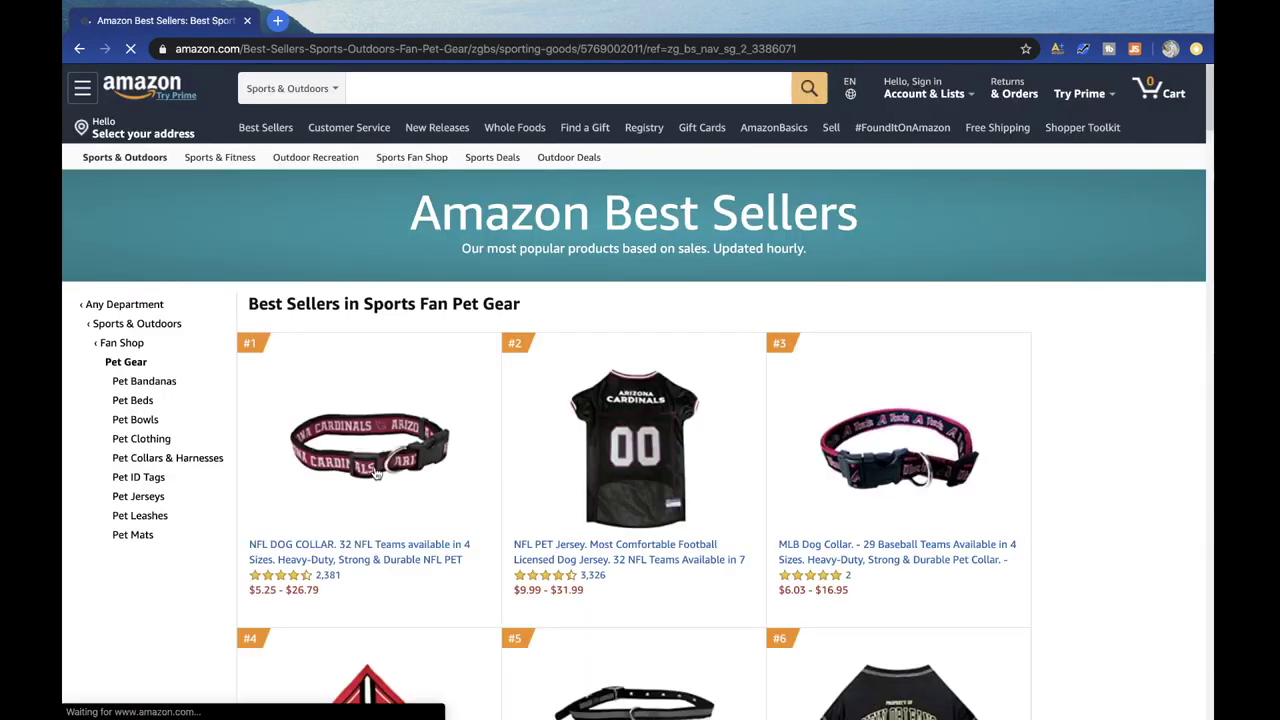
{"action": "scroll", "coordinate": [1120, 606], "scroll_direction": "down", "scroll_amount": 5}
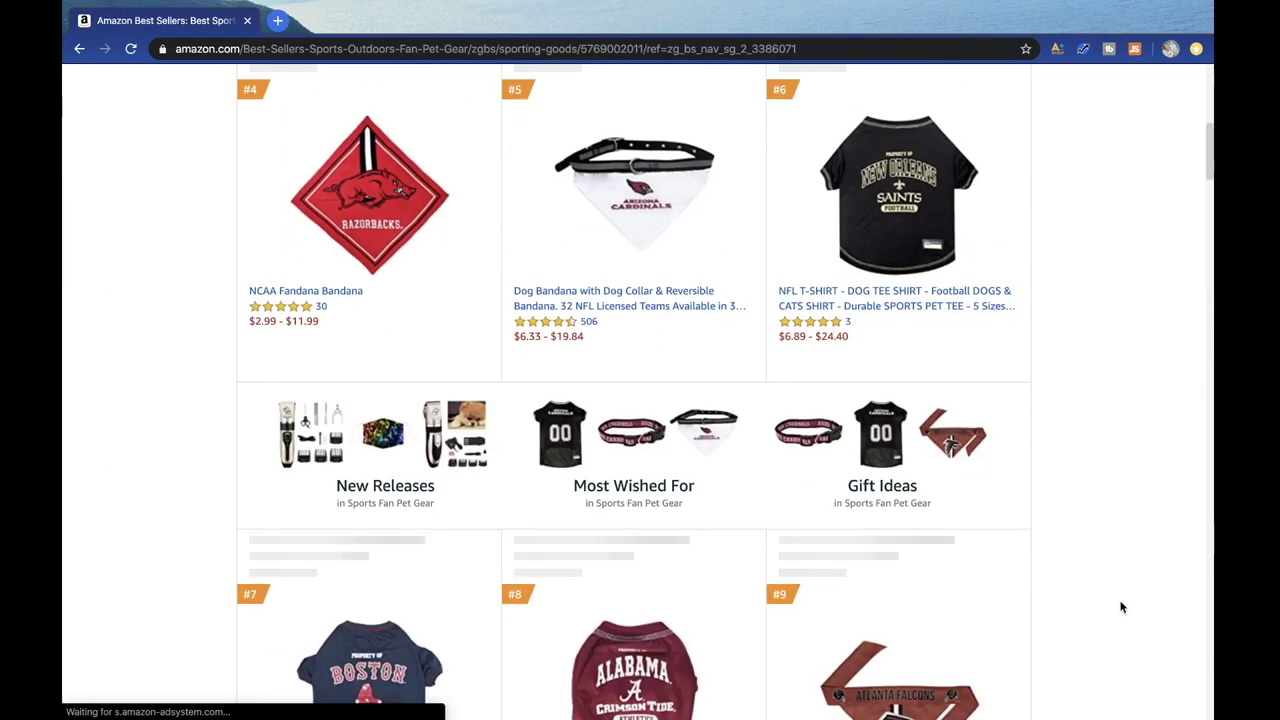
- Launch the Jungle Scout extension on the Sports Fan Pet Gear best sellers page
{"action": "scroll", "coordinate": [1120, 606], "scroll_direction": "up", "scroll_amount": 5}
{"action": "left_click", "coordinate": [1135, 49]}
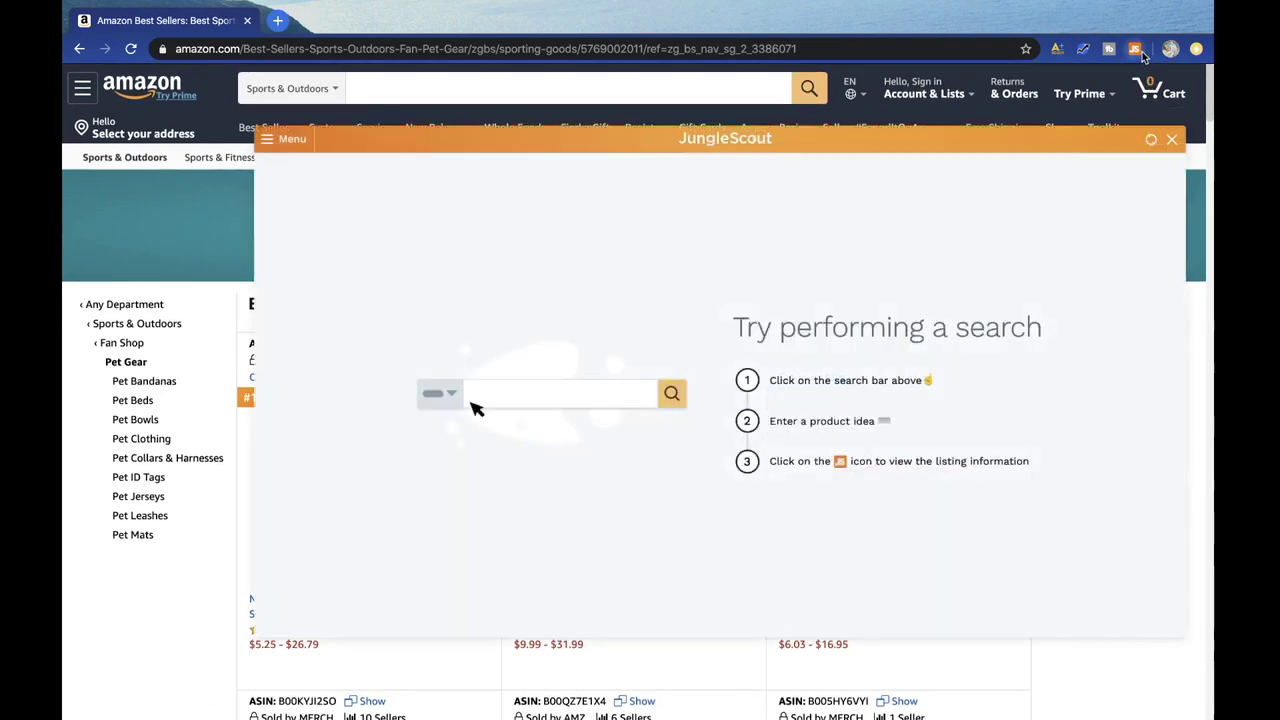